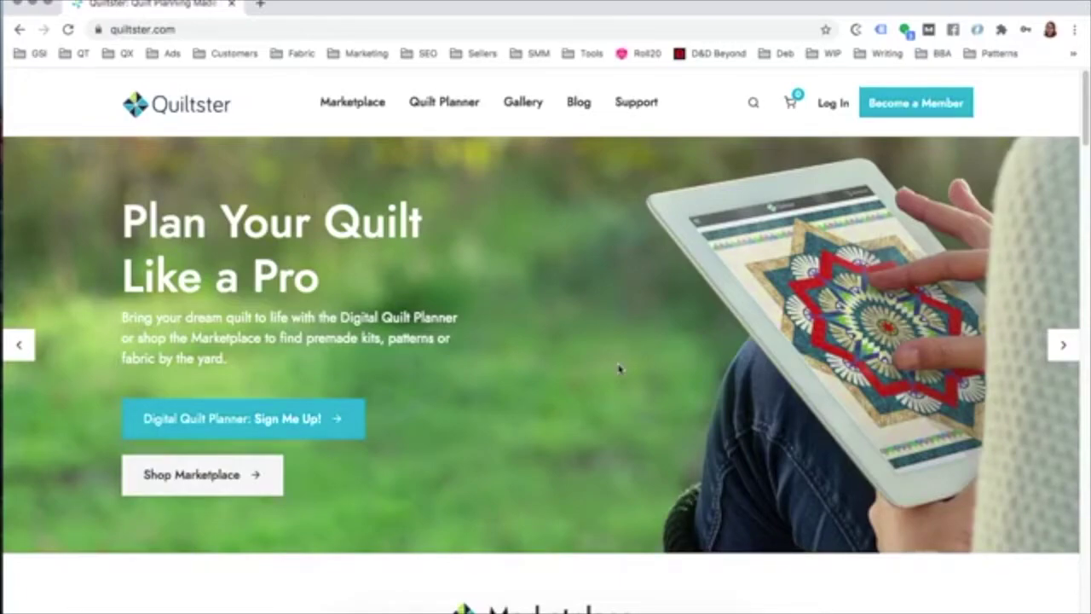
Step: Scroll down the current Quiltster page and back up
scroll(620, 368, "down", 4)
scroll(618, 370, "down", 5)
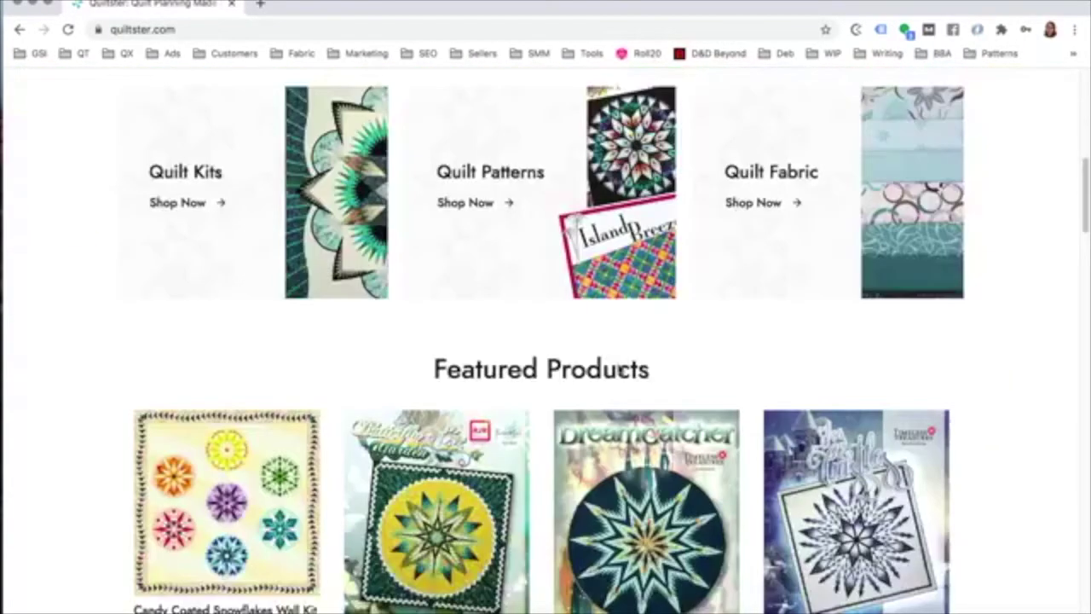
scroll(745, 397, "down", 5)
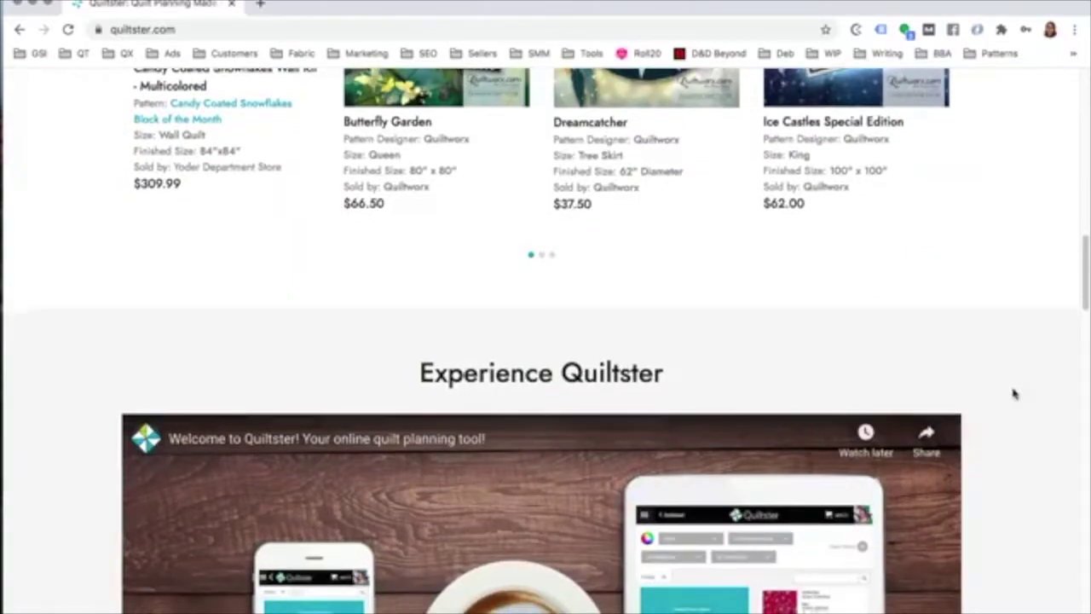
scroll(1013, 390, "down", 6)
scroll(1017, 404, "down", 8)
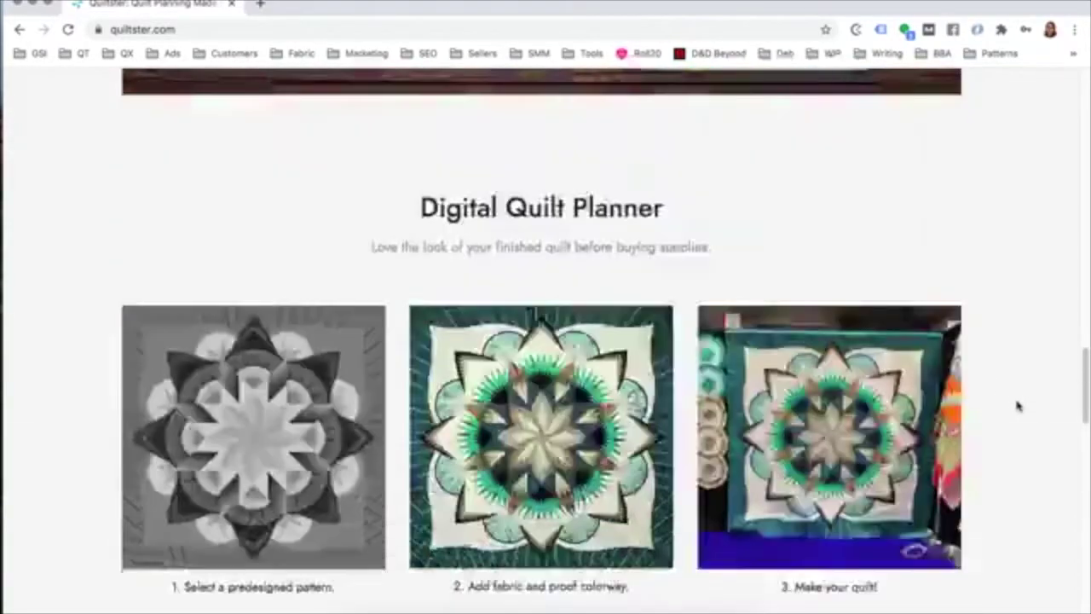
scroll(1017, 407, "up", 18)
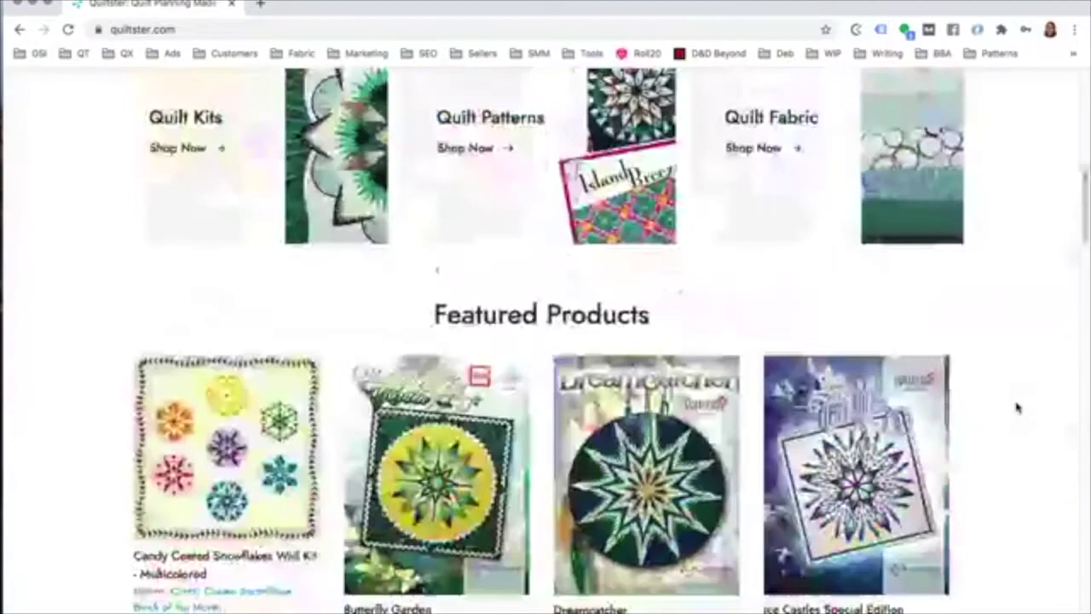
scroll(1017, 408, "up", 10)
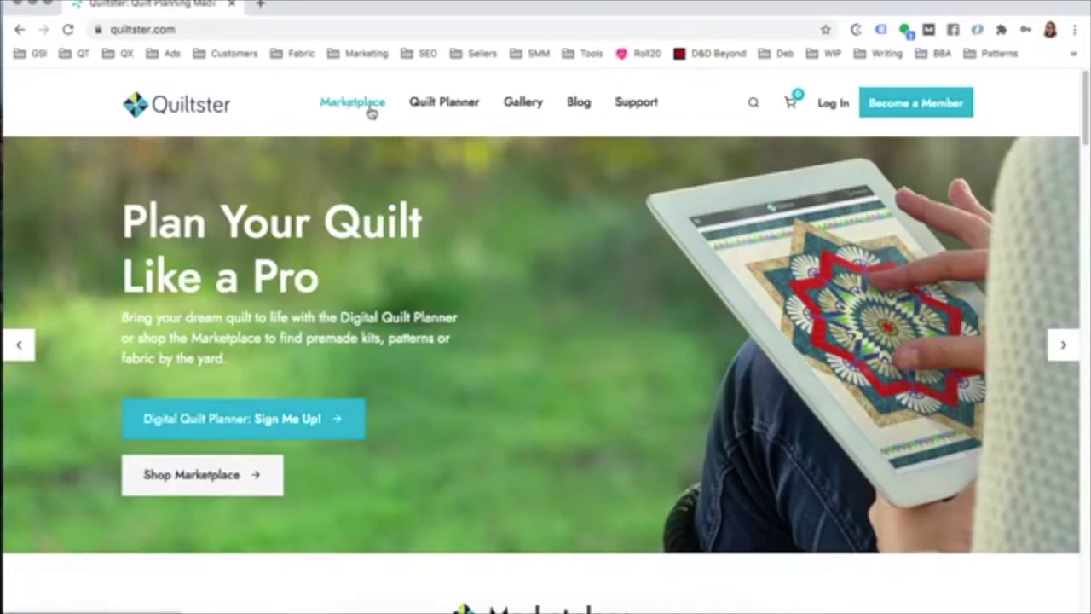
Step: Go to the Marketplace and browse its Quilt Kits, Quilt Patterns and Quilt Fabric categories
left_click(355, 104)
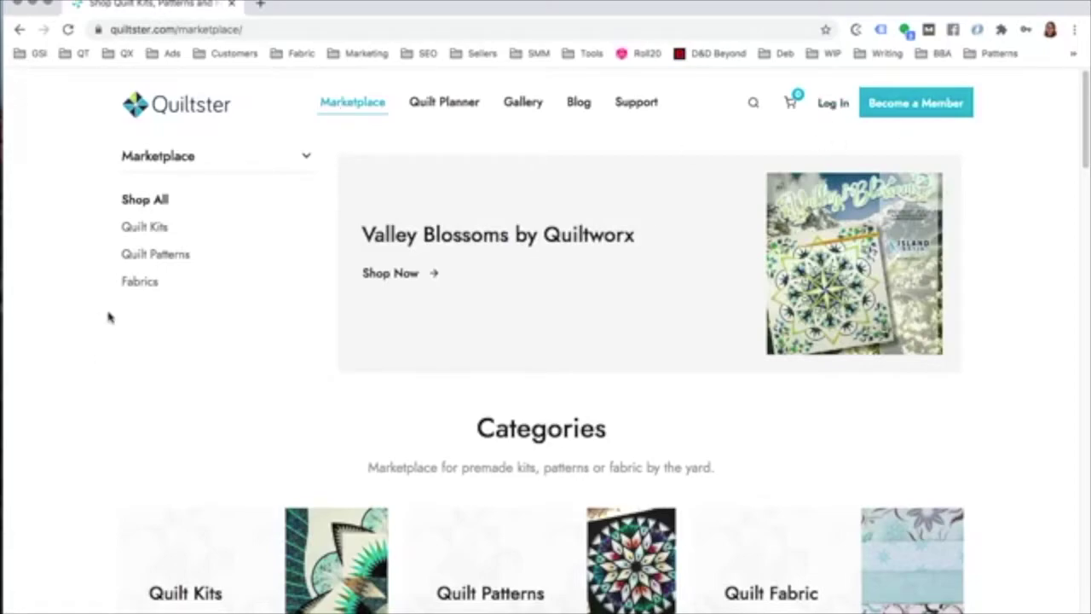
scroll(145, 297, "down", 1)
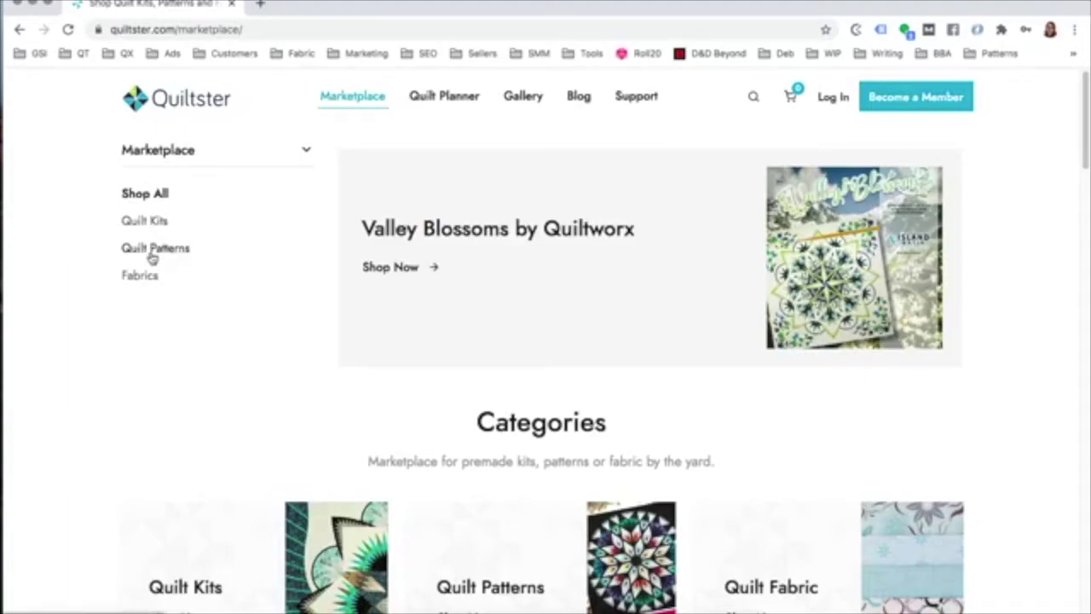
scroll(124, 313, "down", 5)
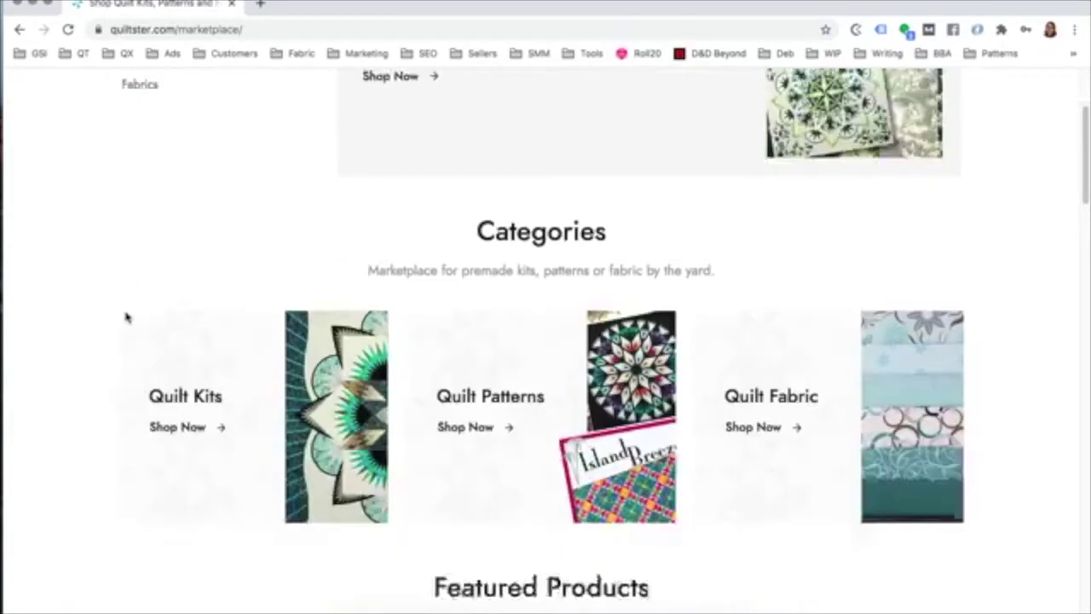
scroll(113, 307, "up", 5)
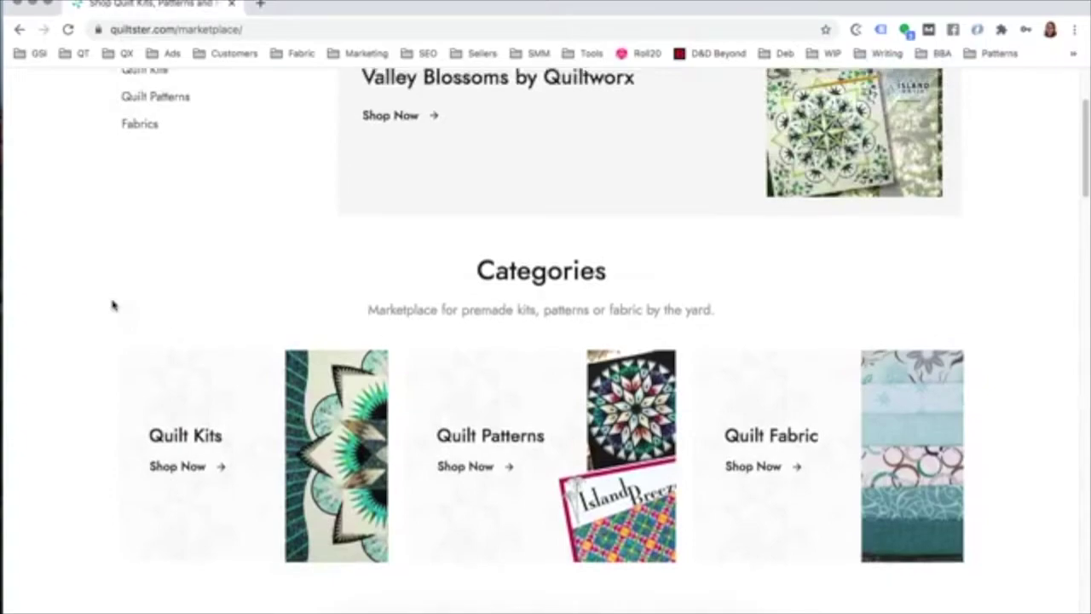
scroll(341, 263, "down", 5)
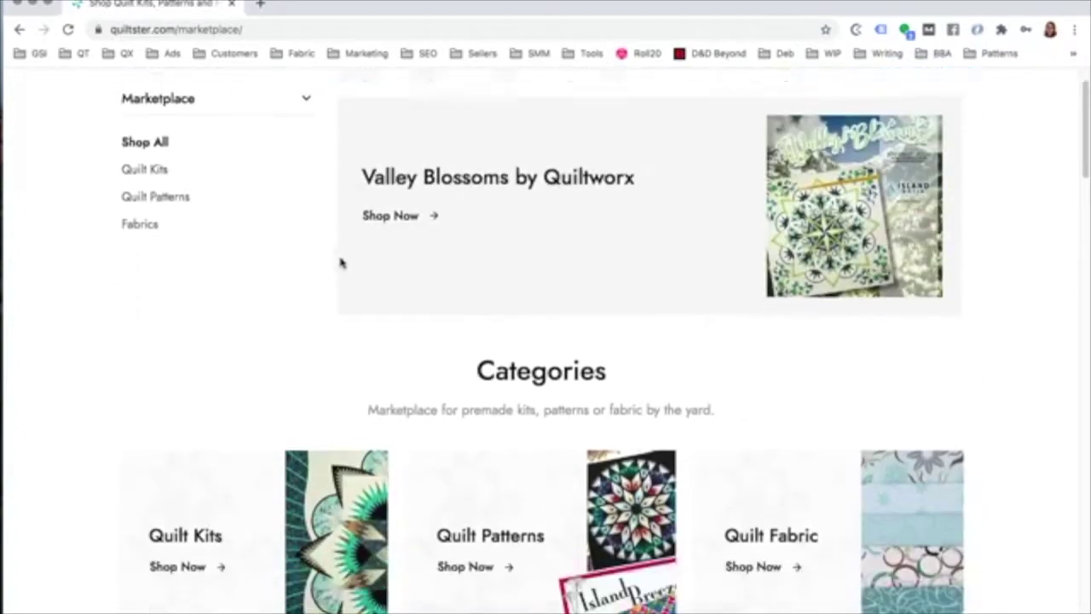
scroll(316, 258, "down", 1)
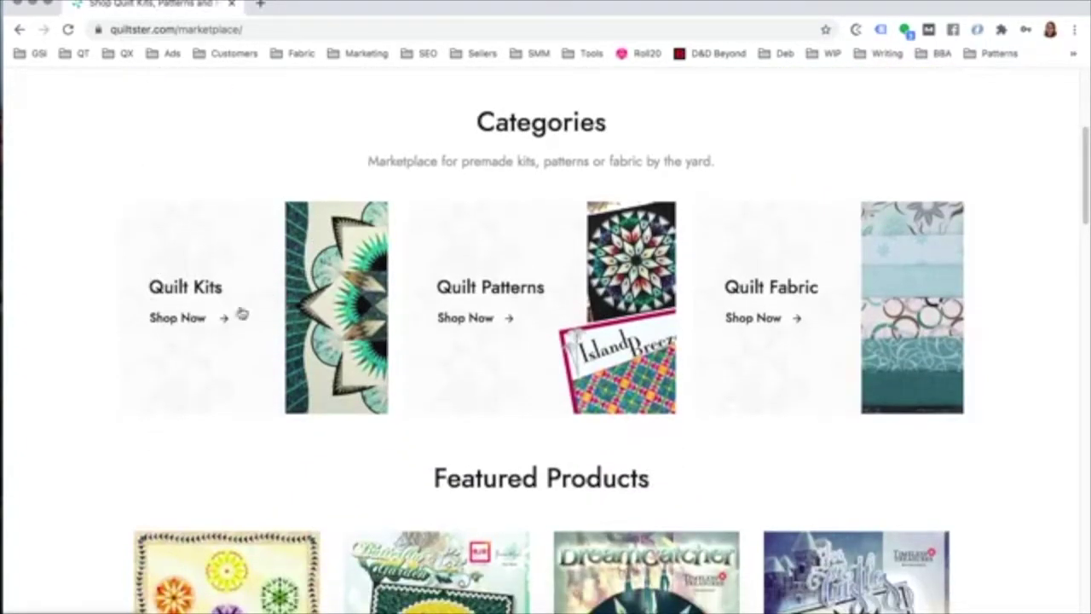
scroll(230, 292, "up", 5)
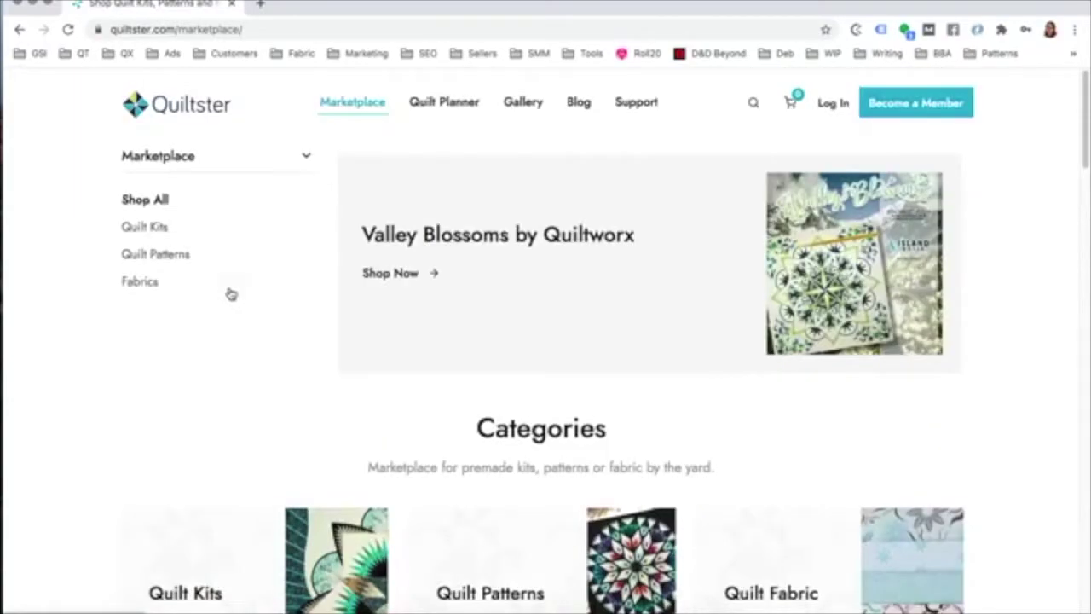
Step: Show the Quilt Kits listing and scroll through the kit grid
left_click(145, 233)
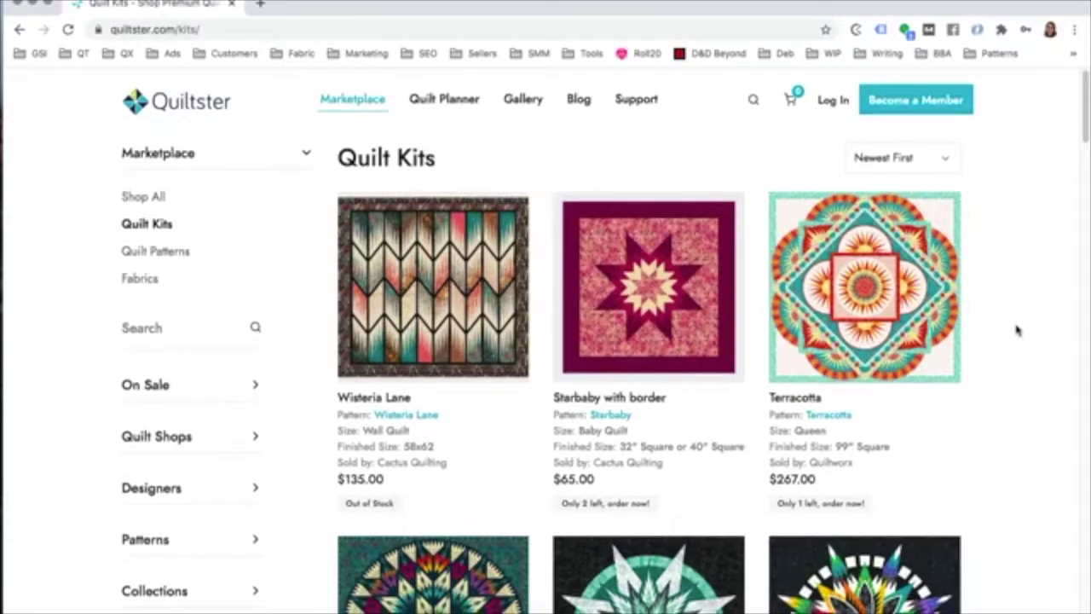
scroll(1016, 330, "down", 5)
scroll(1016, 331, "down", 5)
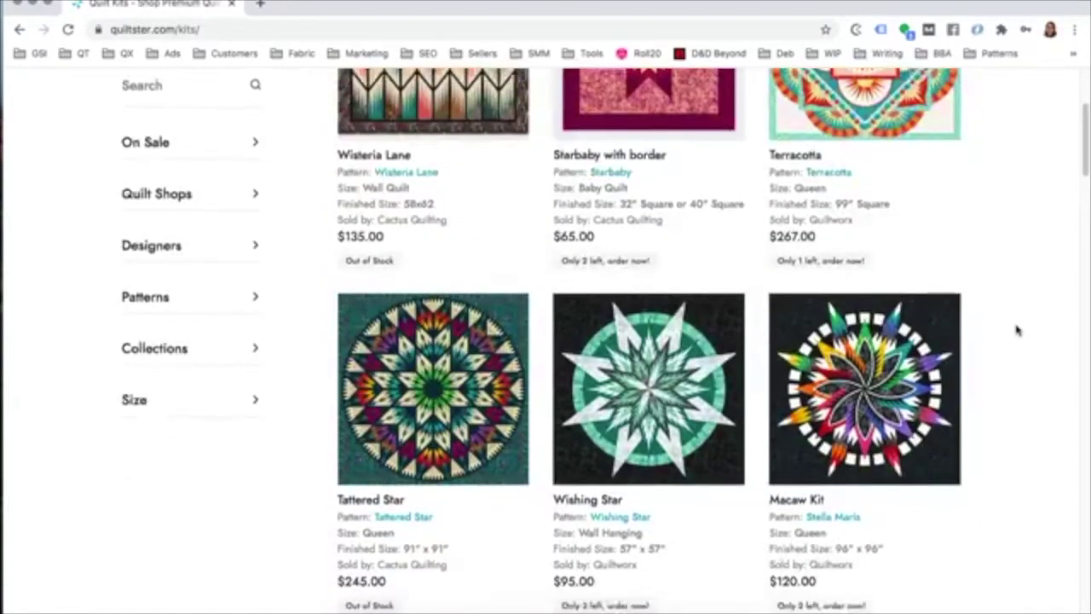
scroll(1016, 331, "up", 10)
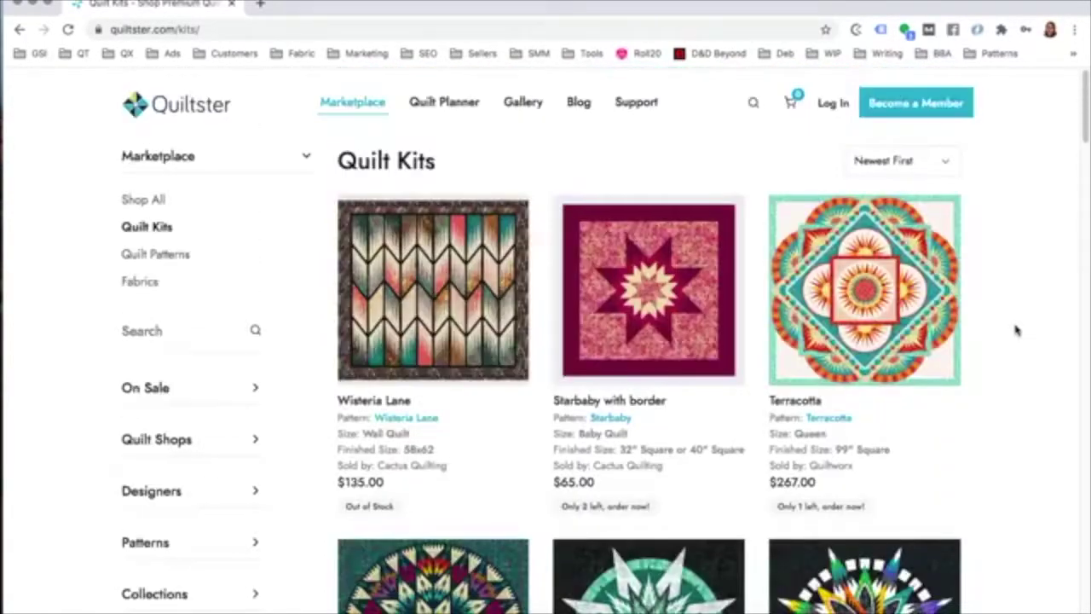
scroll(158, 460, "down", 1)
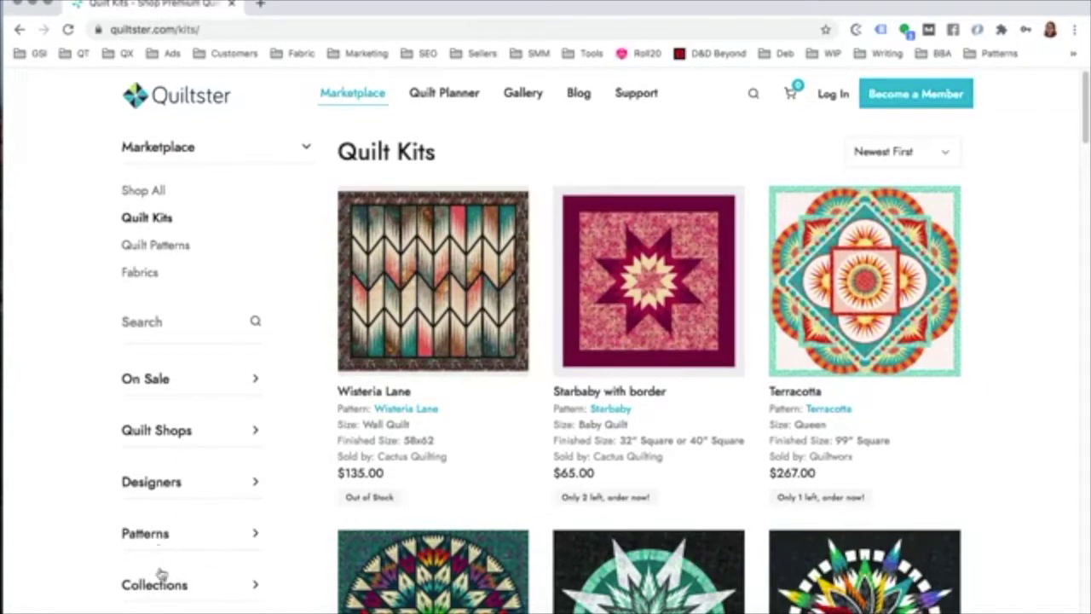
Step: Expand the Quilt Shops filter to review its shops, then go to the Terracotta kit
left_click(158, 430)
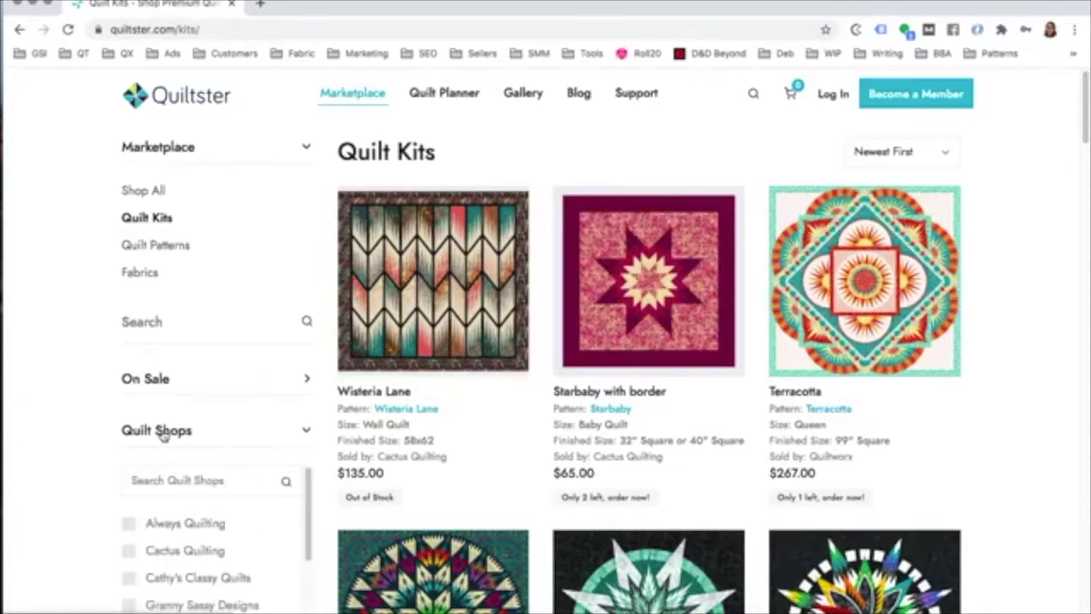
scroll(68, 392, "down", 1)
scroll(68, 395, "down", 2)
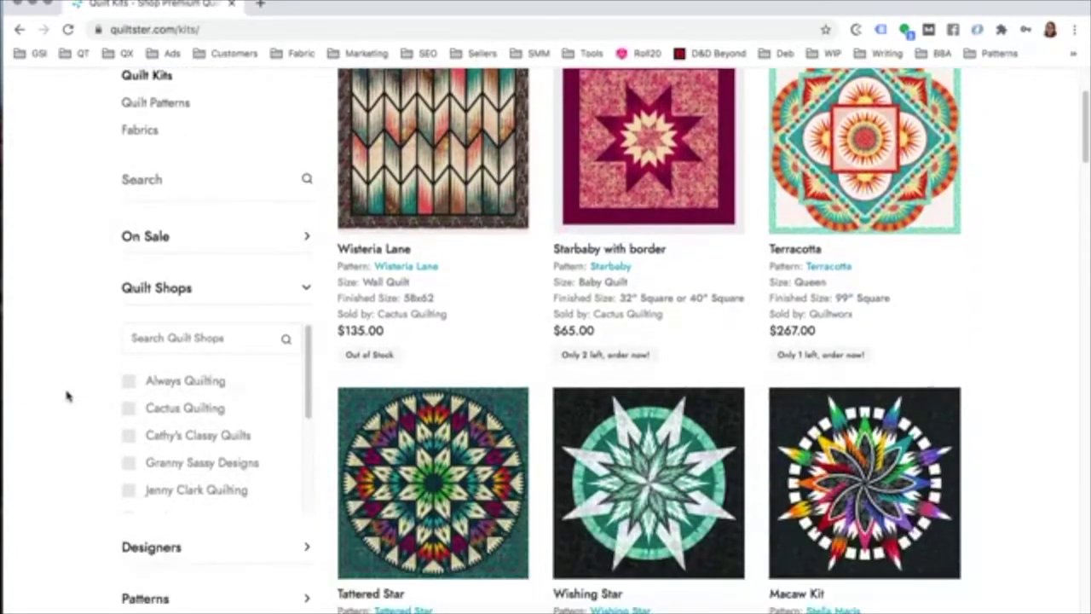
scroll(154, 401, "down", 3)
scroll(170, 452, "down", 3)
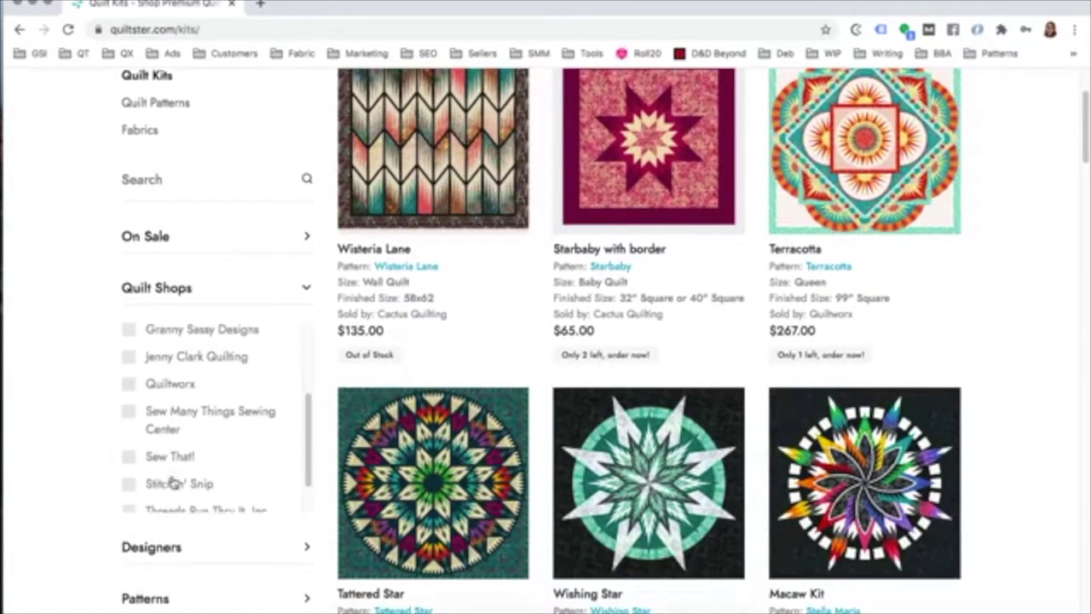
scroll(174, 475, "up", 6)
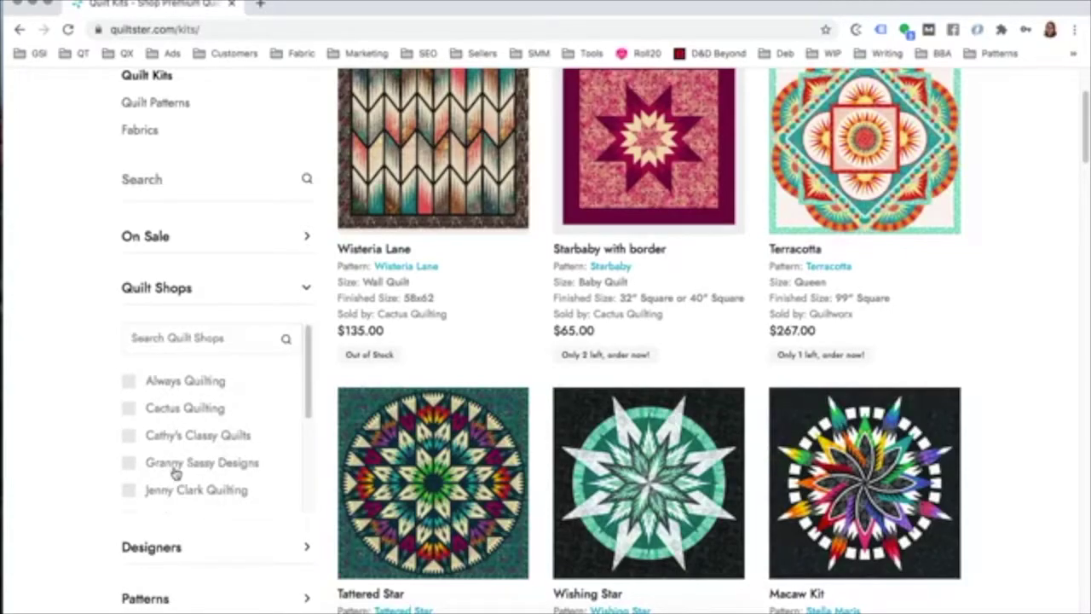
scroll(42, 339, "up", 3)
scroll(42, 338, "up", 1)
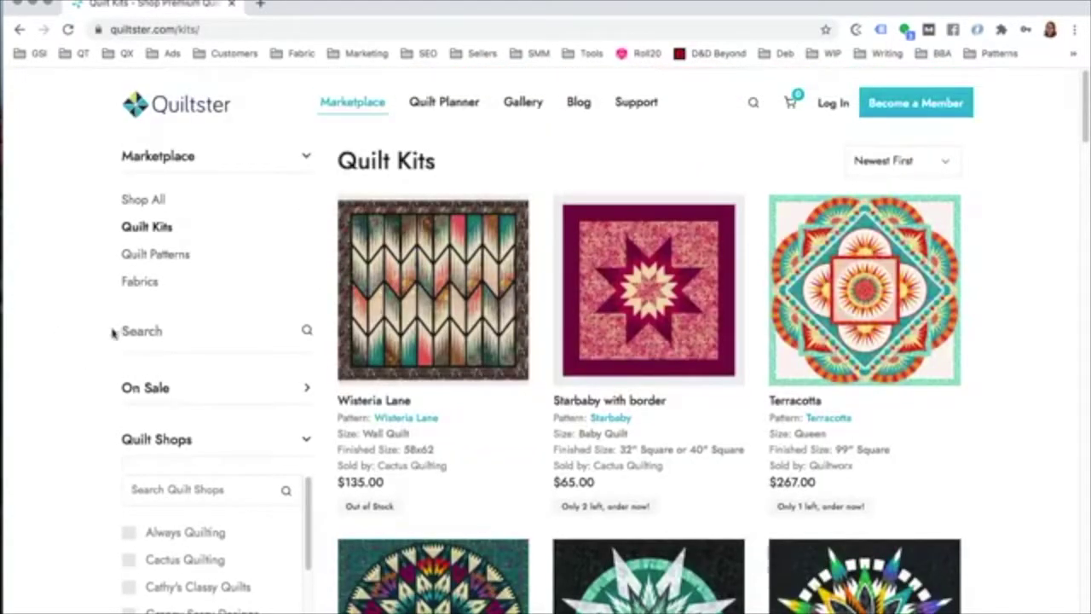
left_click(870, 294)
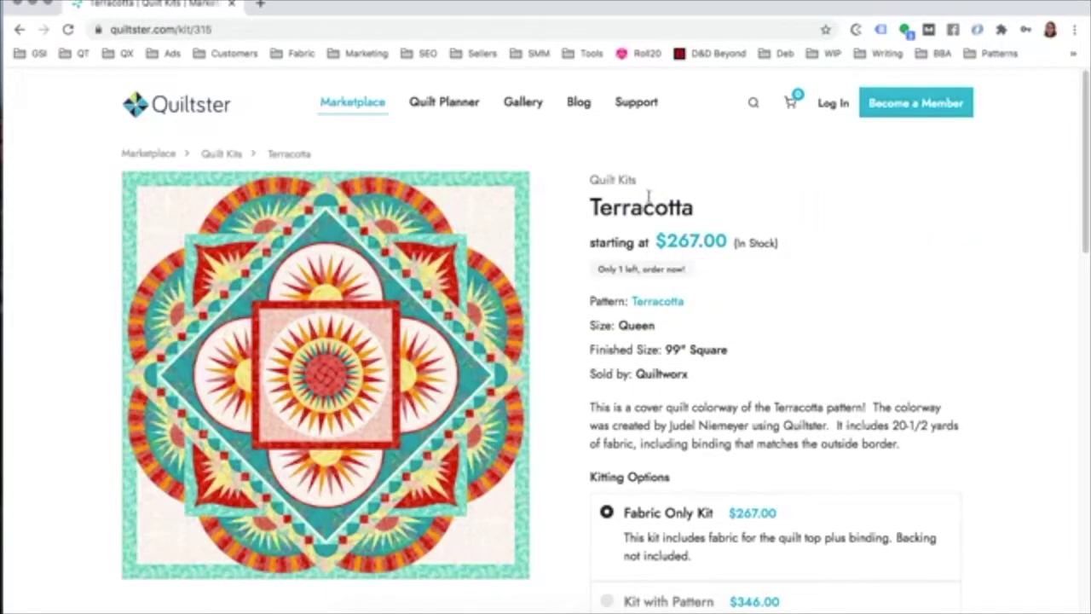
Step: Review the Terracotta kit's 'Only 1 left' note and its Fabric Only ($267.00) and Kit with Pattern ($346.00) options
left_click_drag(687, 270, 603, 266)
left_click(707, 275)
scroll(711, 273, "down", 3)
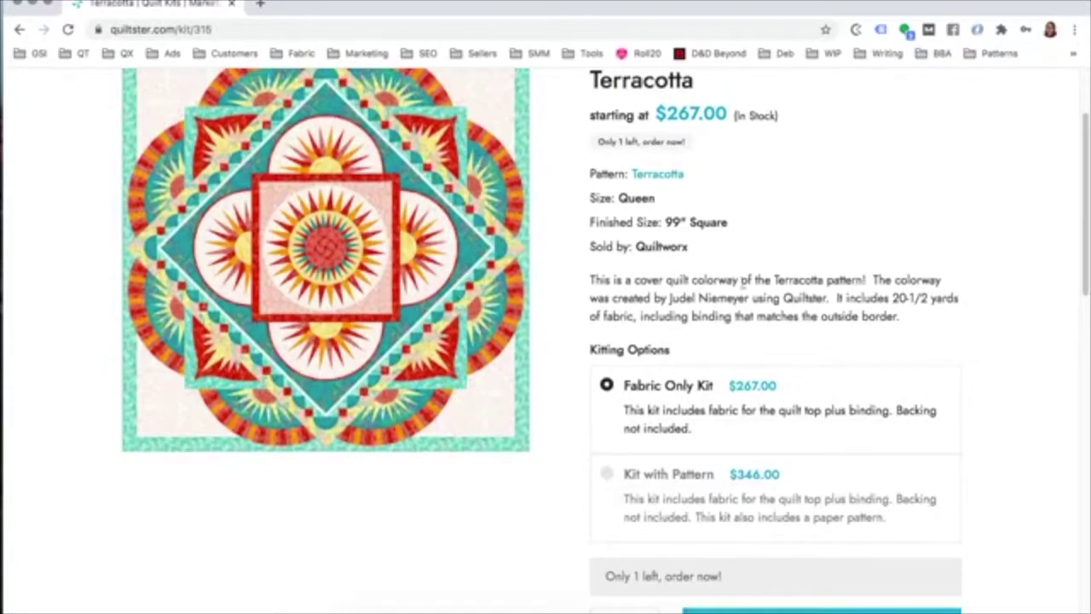
scroll(749, 295, "down", 1)
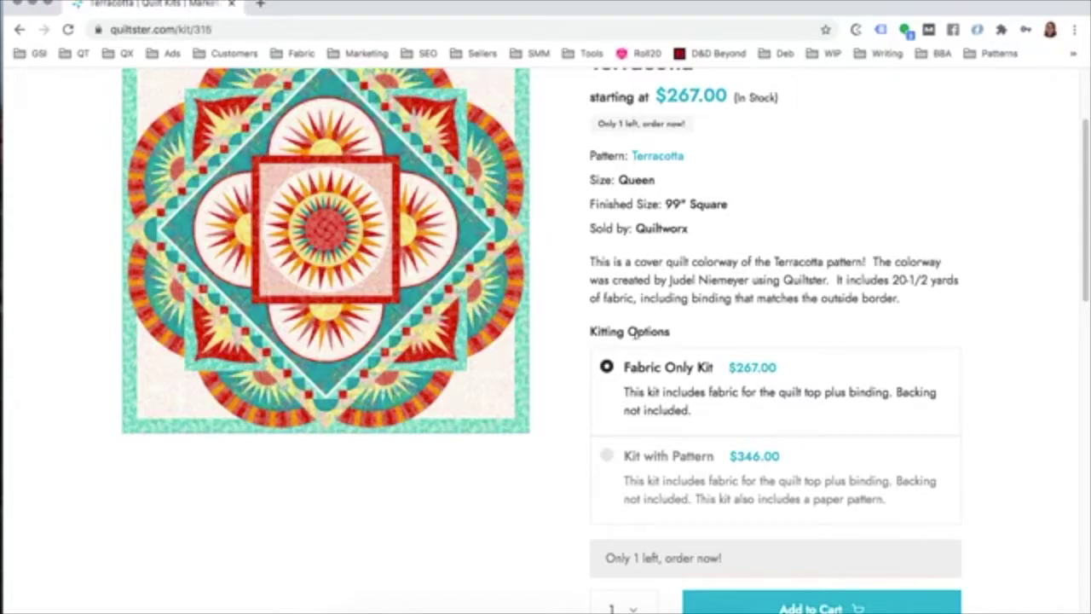
triple_click(635, 332)
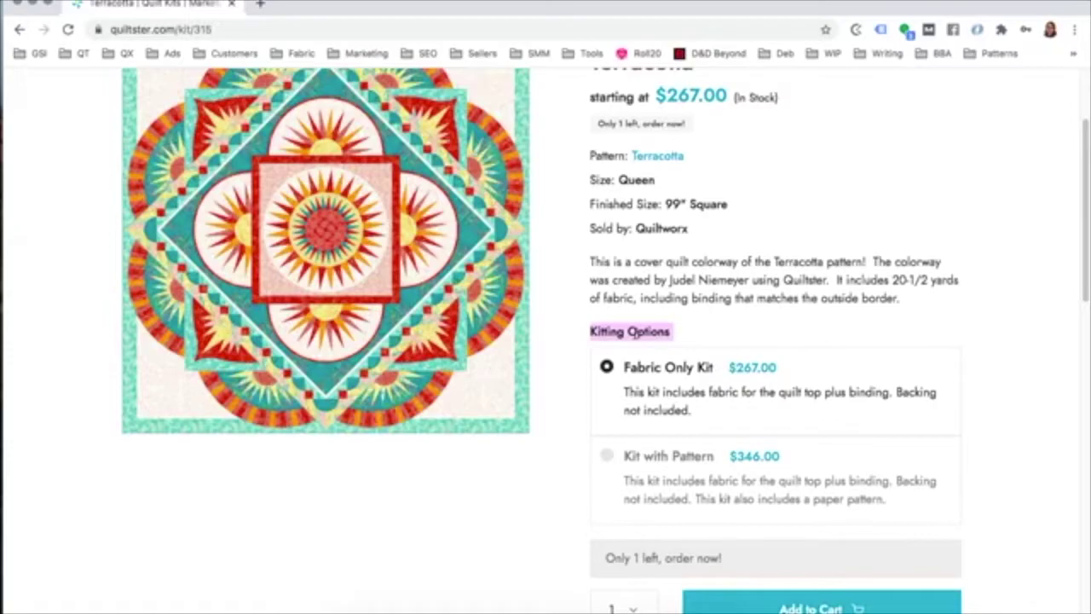
scroll(546, 341, "up", 3)
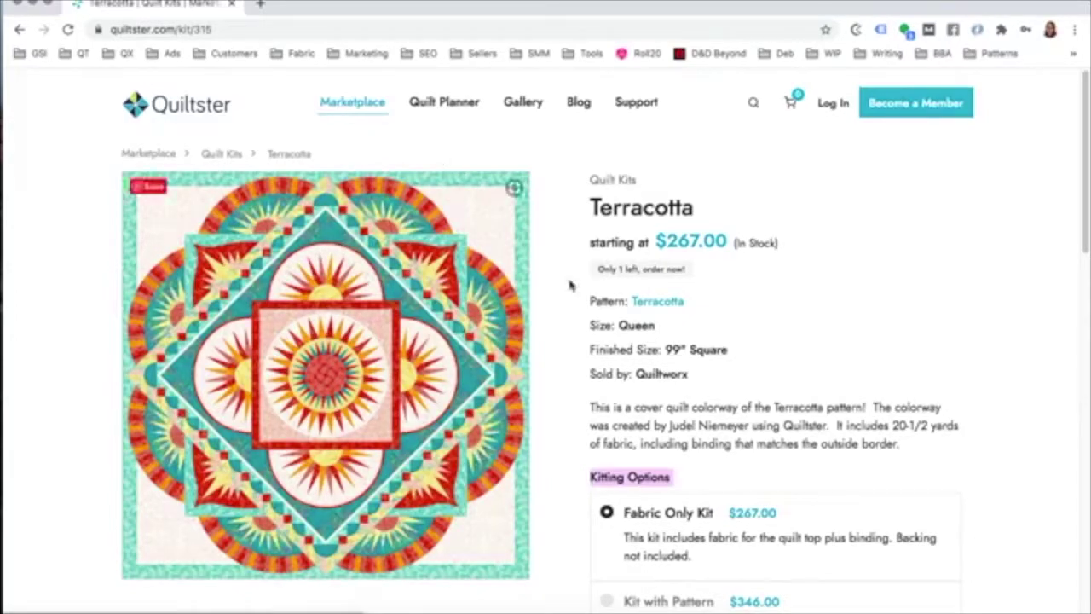
scroll(896, 329, "down", 5)
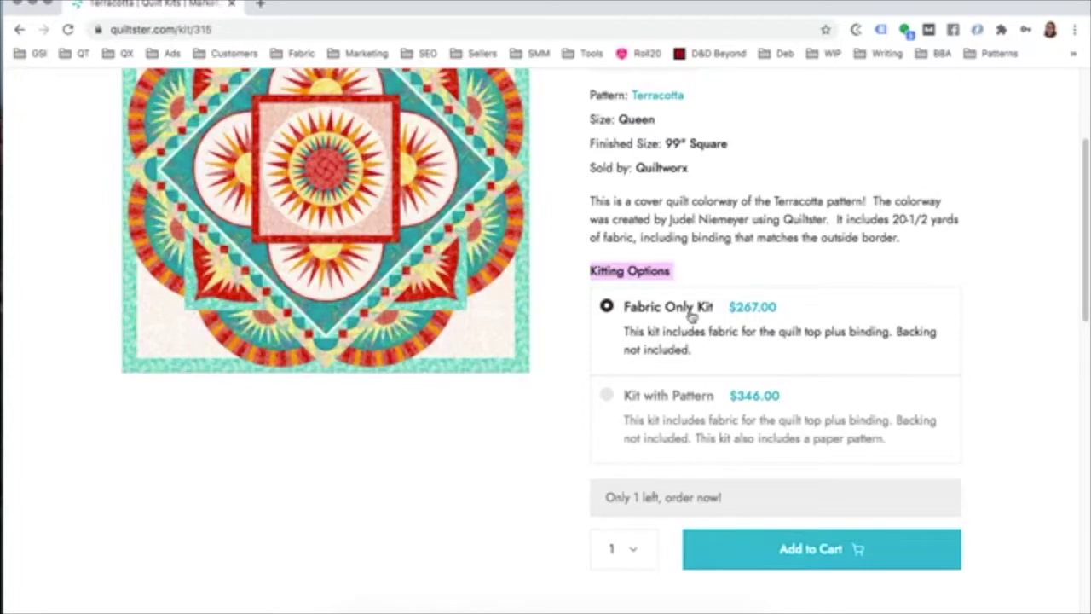
Step: Choose Kit with Pattern and add the $346.00 Terracotta kit to the cart
left_click(606, 397)
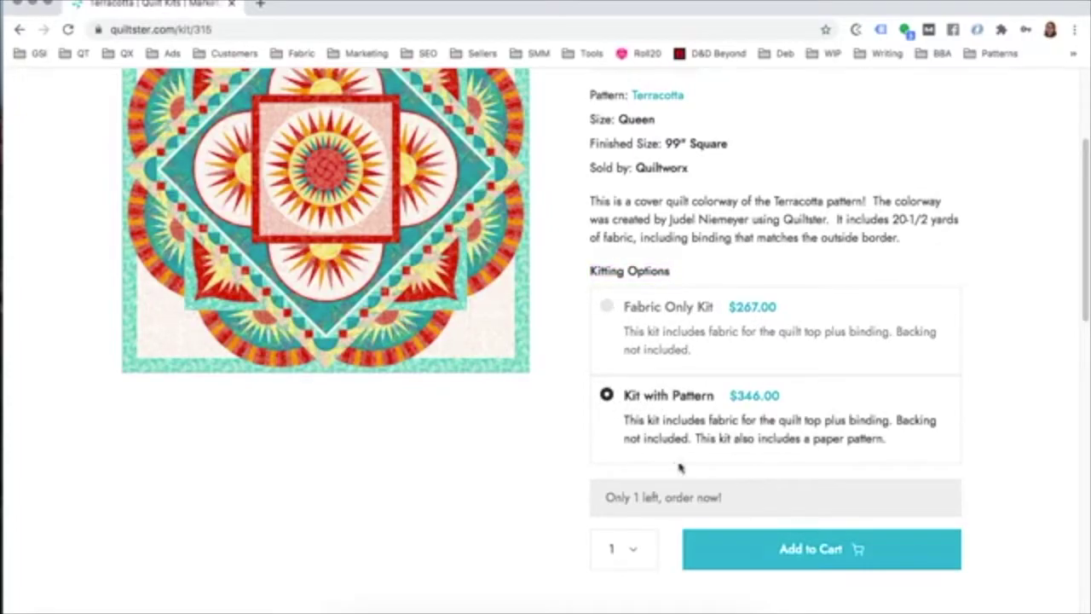
scroll(663, 436, "up", 3)
scroll(663, 437, "down", 3)
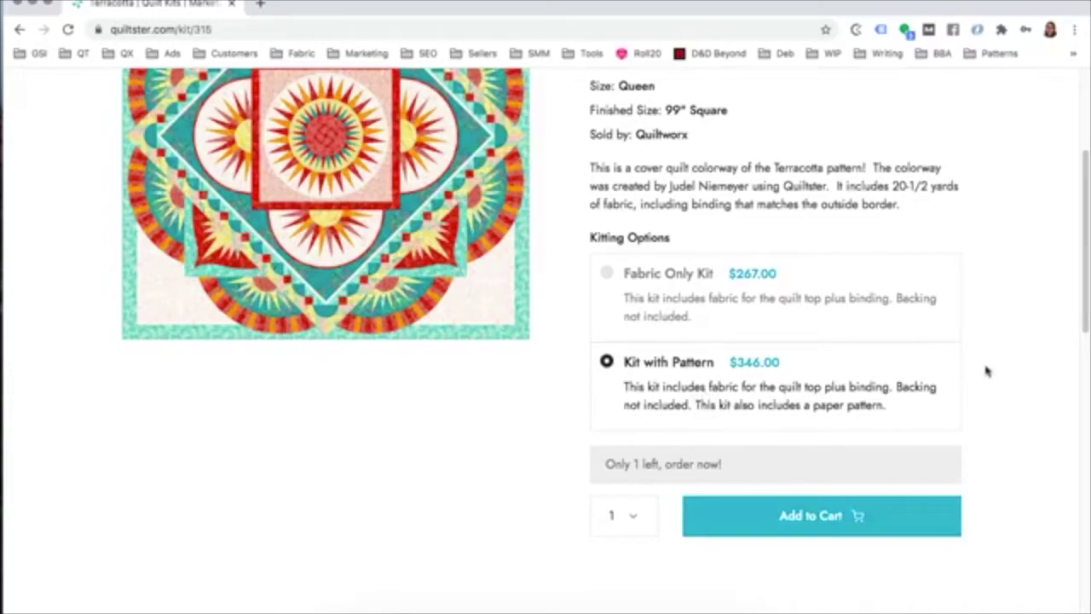
scroll(990, 371, "up", 1)
scroll(991, 371, "up", 5)
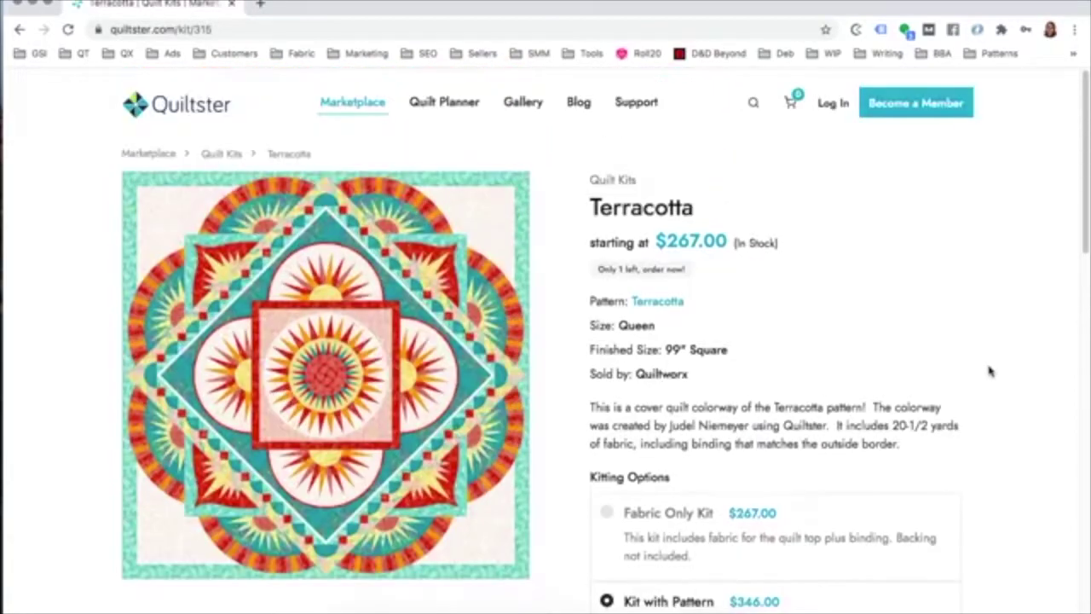
scroll(977, 368, "down", 6)
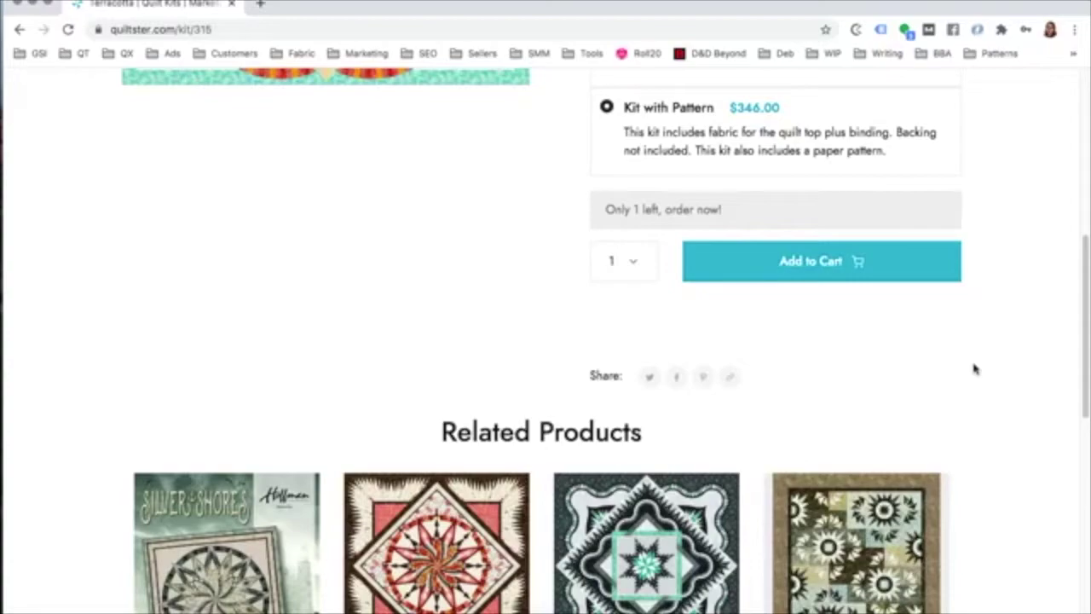
scroll(989, 377, "up", 3)
left_click(853, 475)
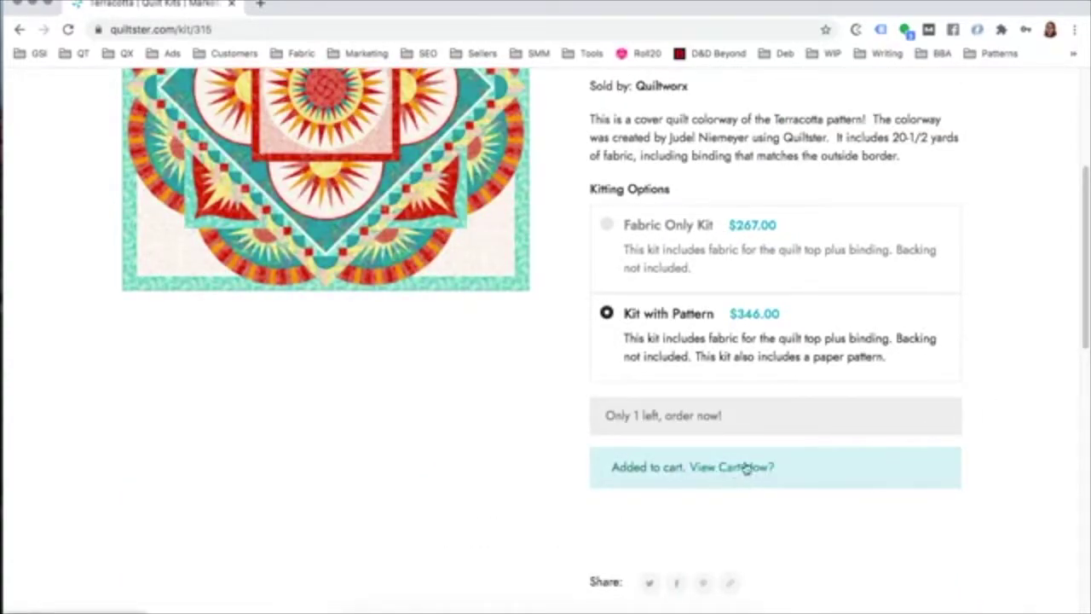
Step: Return to the main Marketplace page
scroll(925, 441, "up", 4)
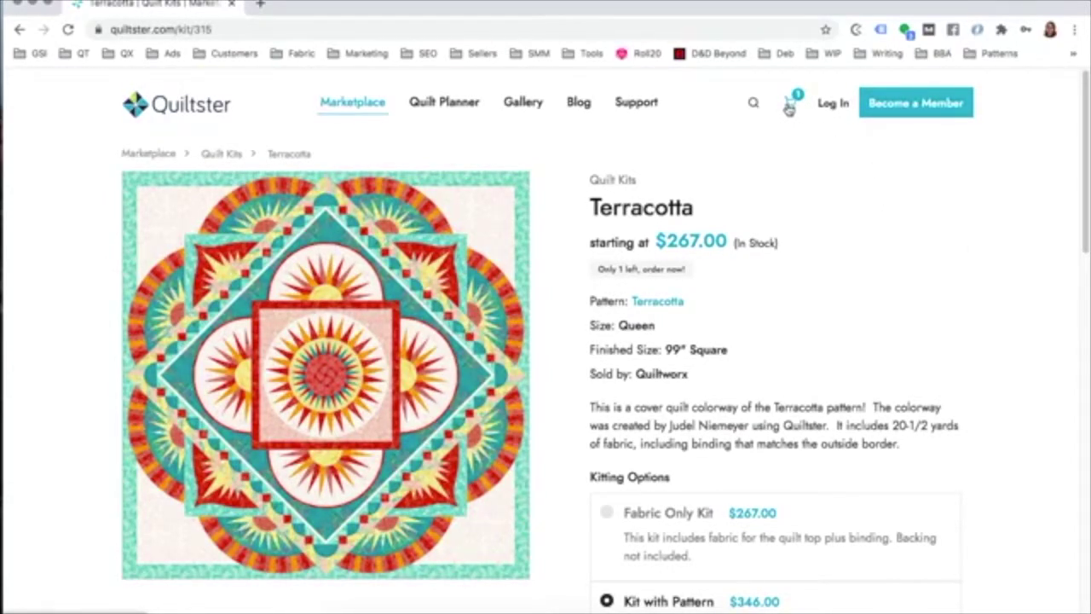
scroll(220, 152, "down", 1)
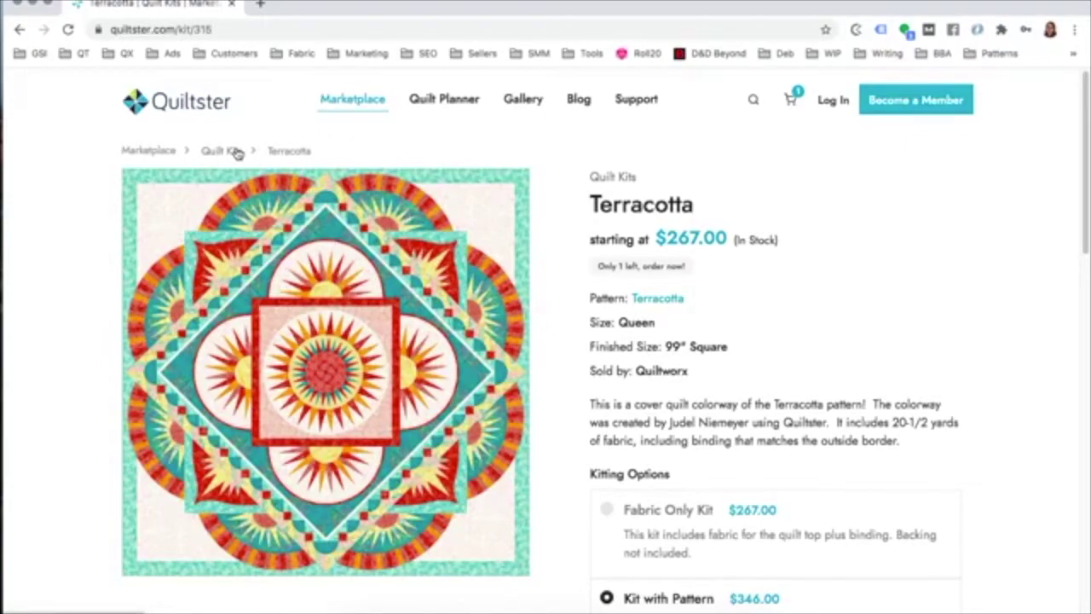
left_click(146, 151)
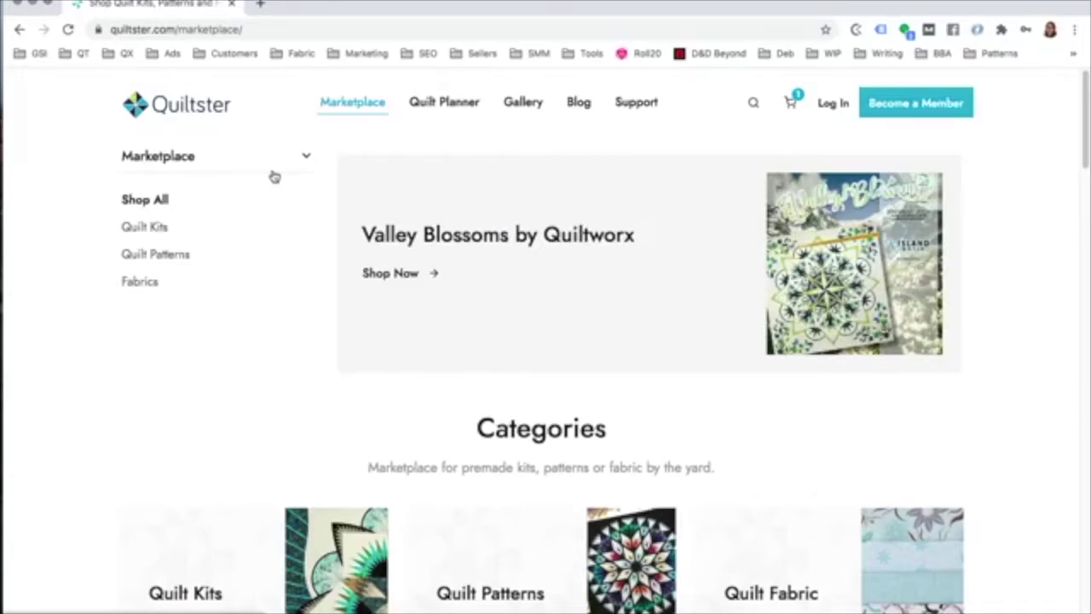
Step: Go to the Quilt Patterns listing with Cosmic Shimmer, Silver Shores and Valley Blossoms
scroll(278, 175, "down", 1)
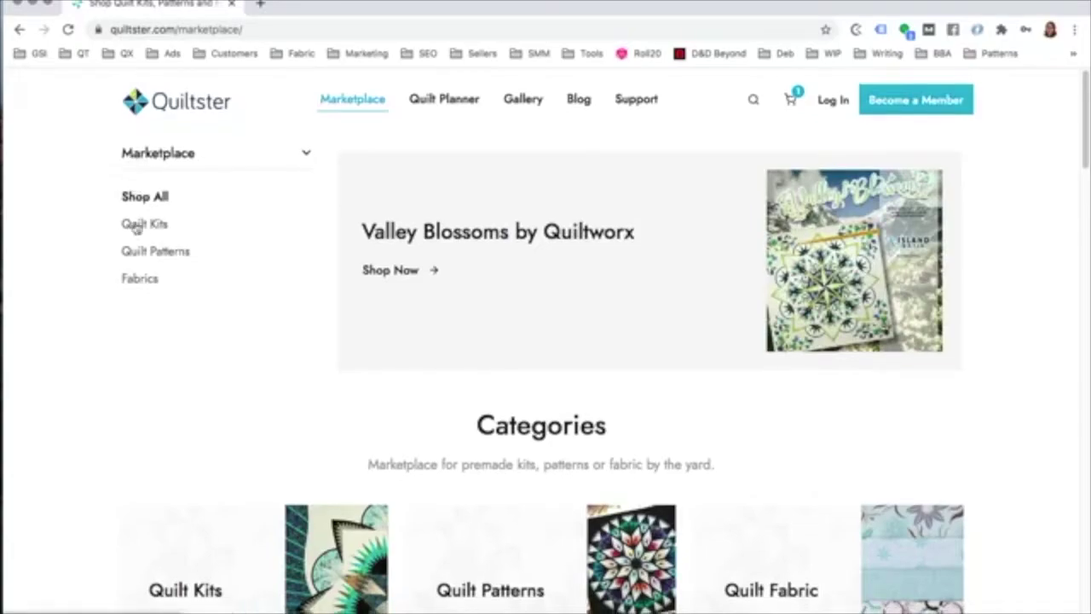
left_click(154, 254)
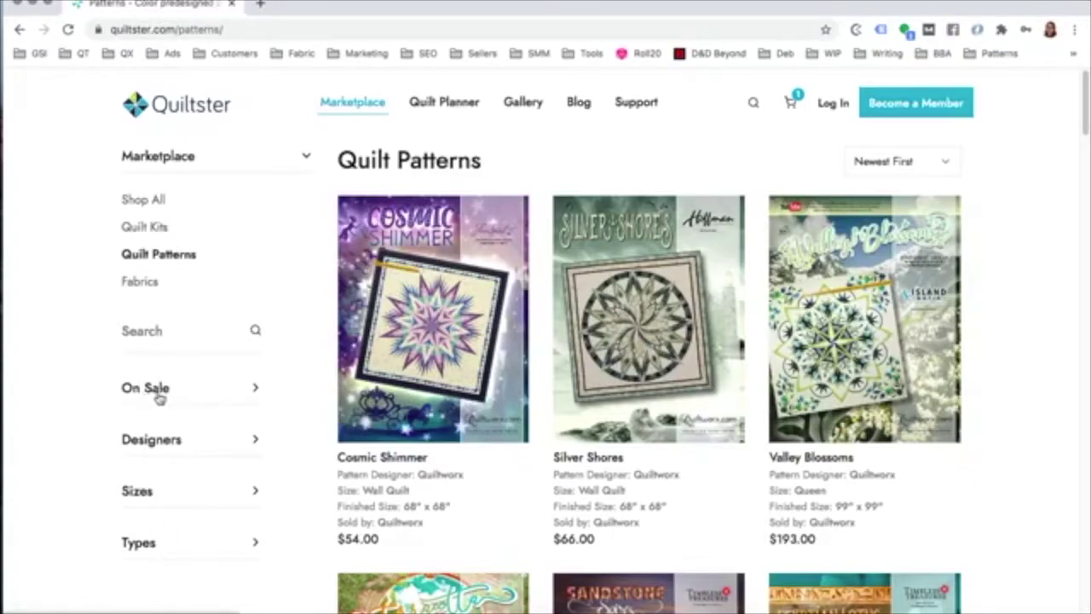
left_click(156, 441)
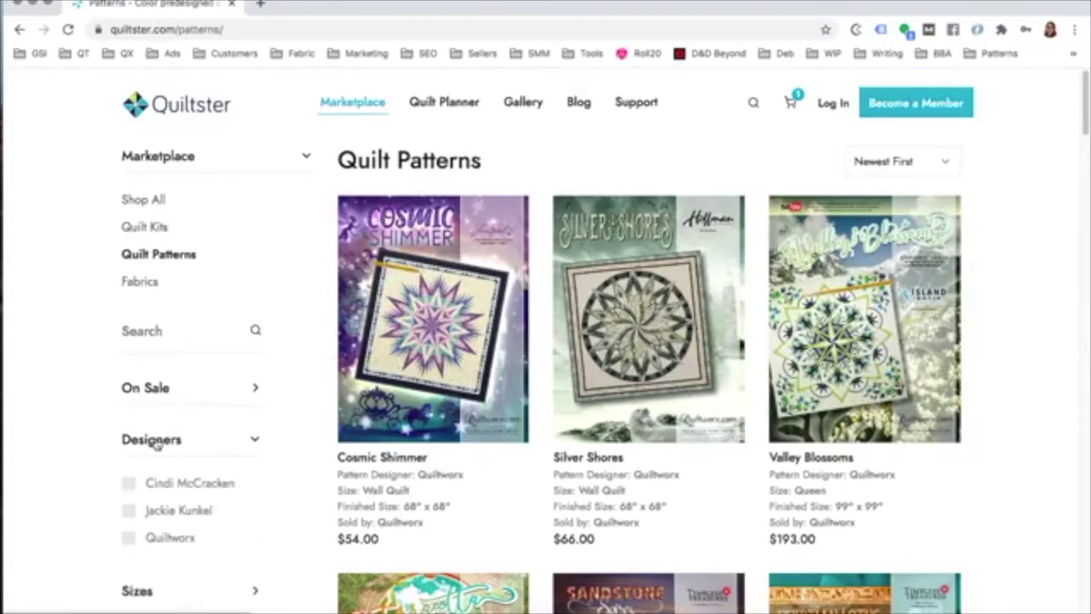
left_click(156, 441)
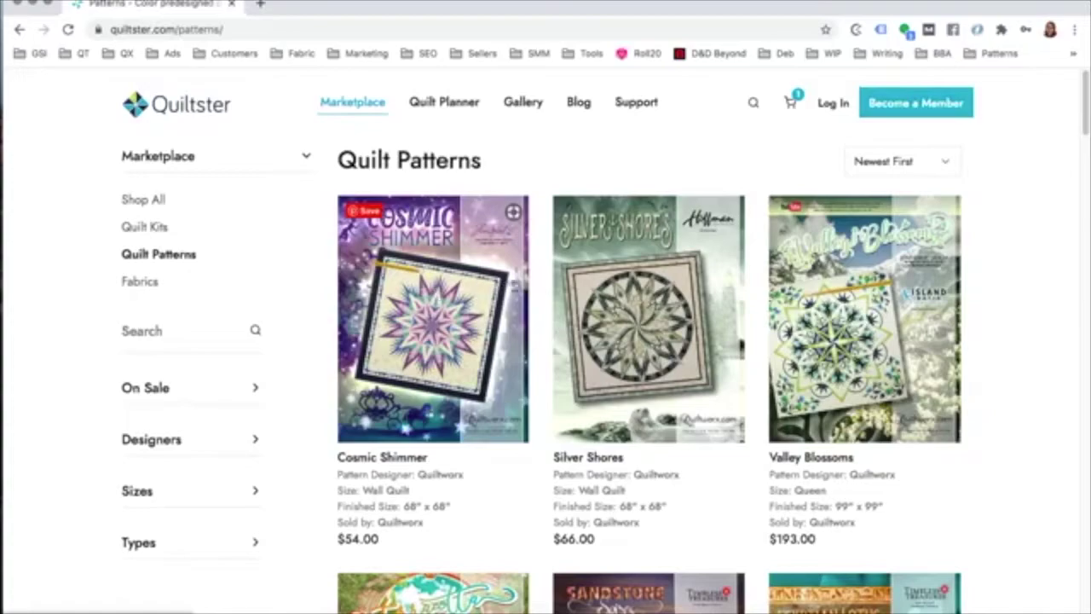
scroll(928, 327, "down", 5)
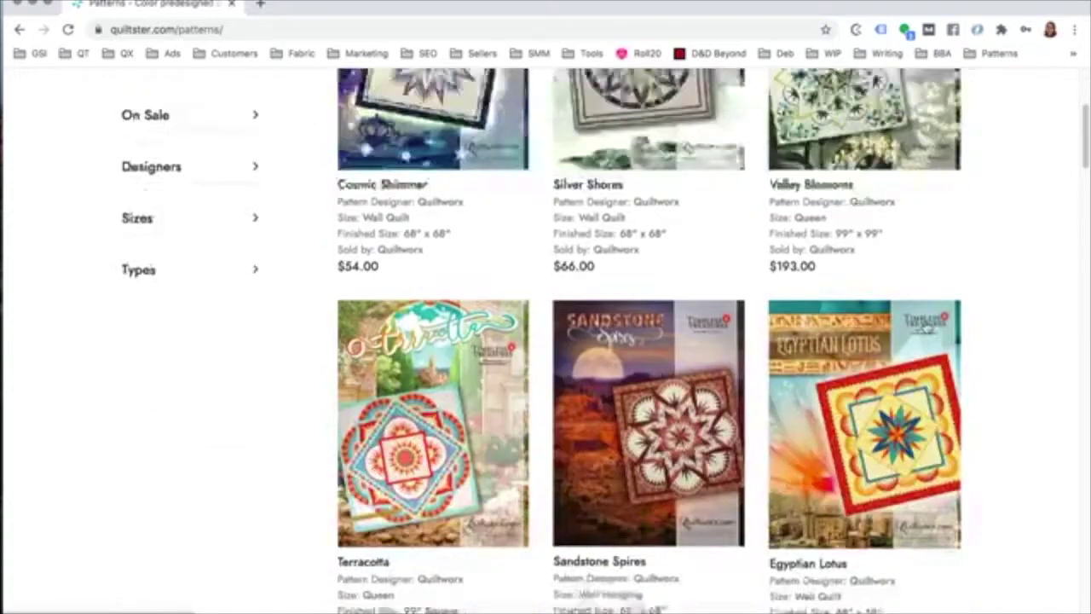
scroll(927, 326, "up", 5)
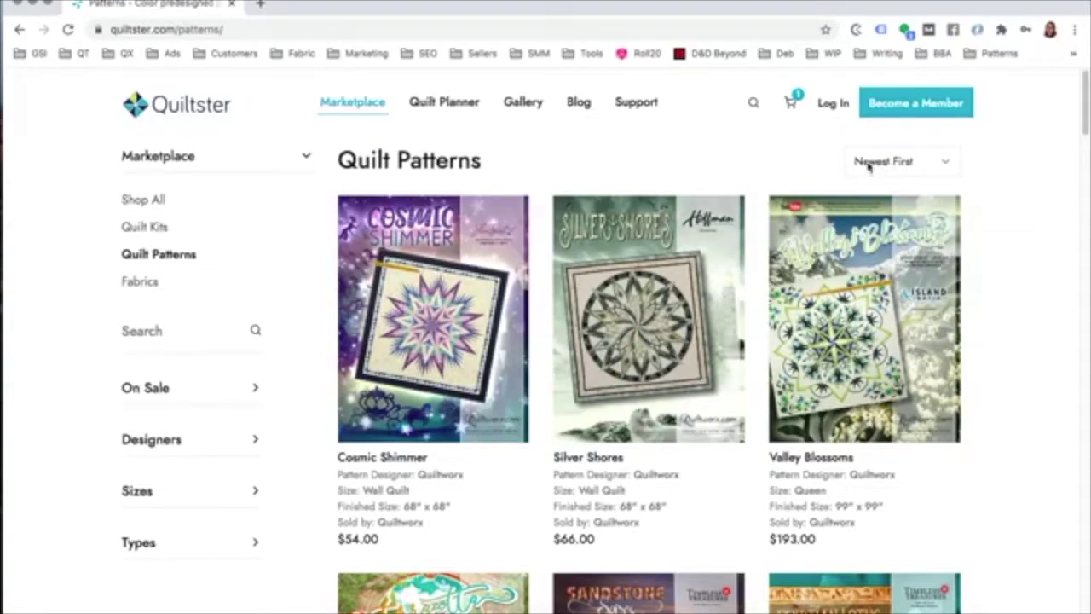
left_click(931, 165)
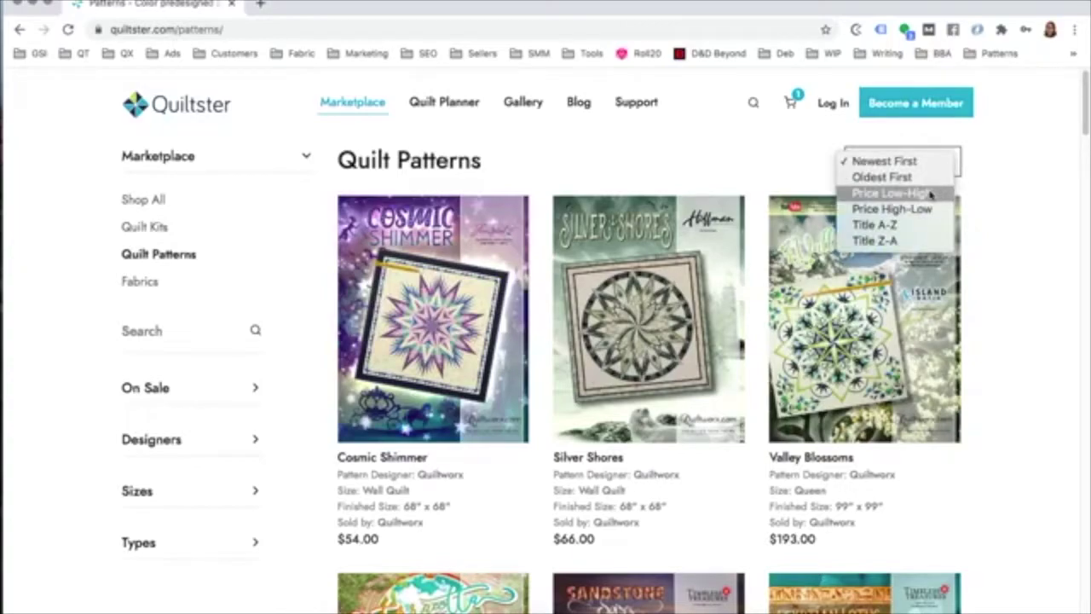
left_click(930, 194)
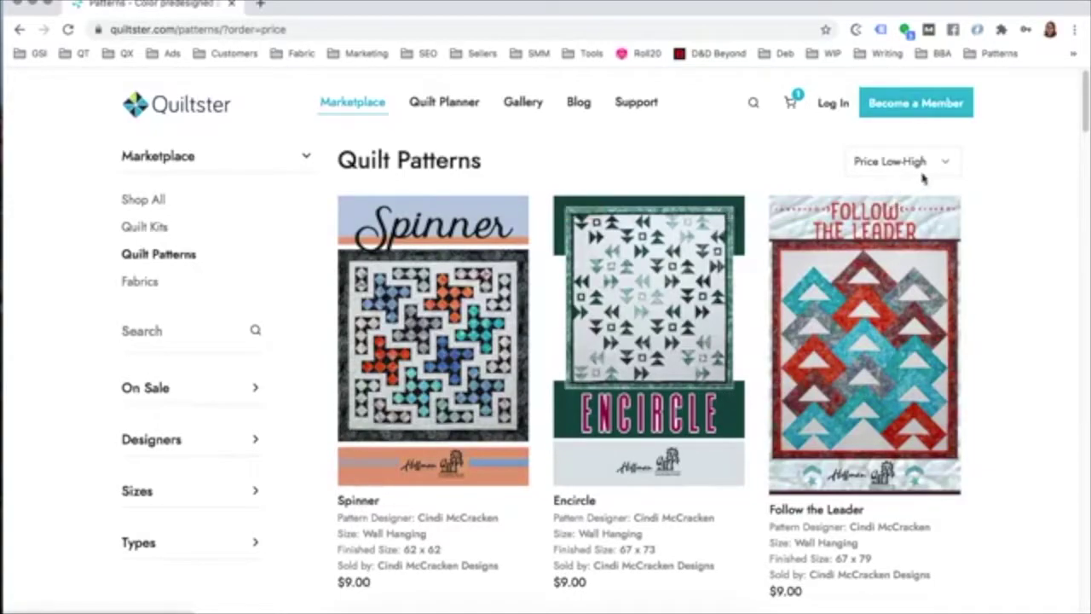
left_click(938, 171)
left_click(935, 179)
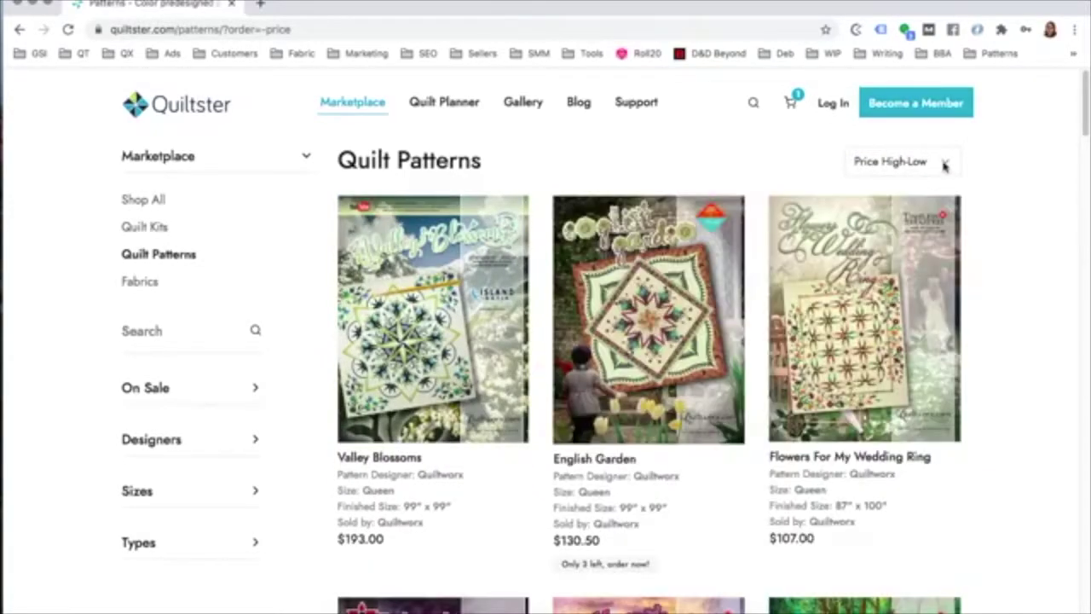
left_click(945, 162)
left_click(939, 176)
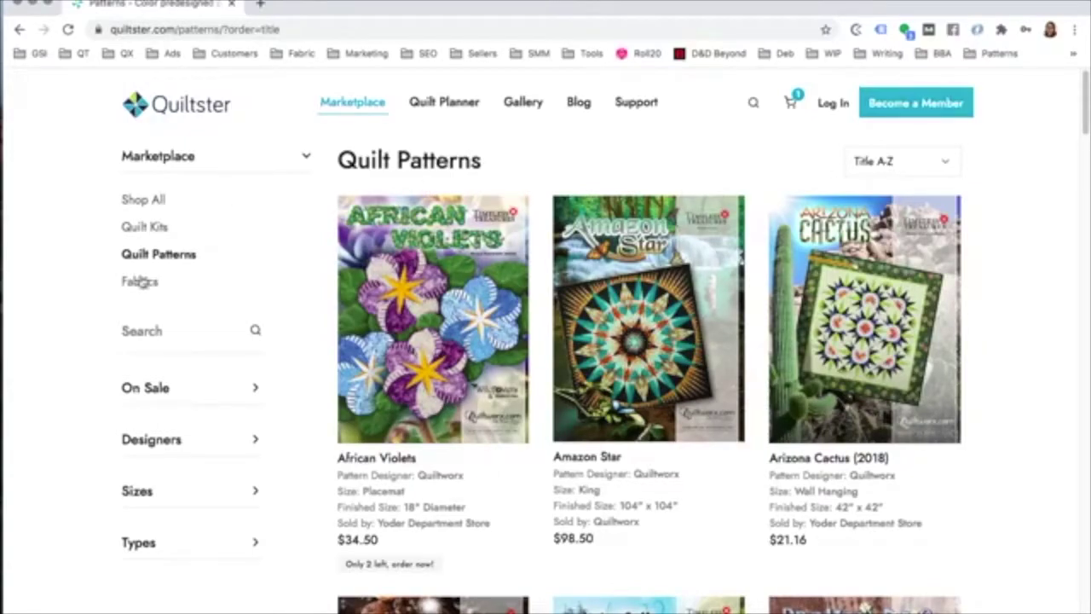
scroll(445, 355, "down", 1)
scroll(445, 355, "down", 2)
scroll(724, 358, "down", 2)
scroll(941, 324, "up", 3)
left_click(937, 167)
left_click(895, 100)
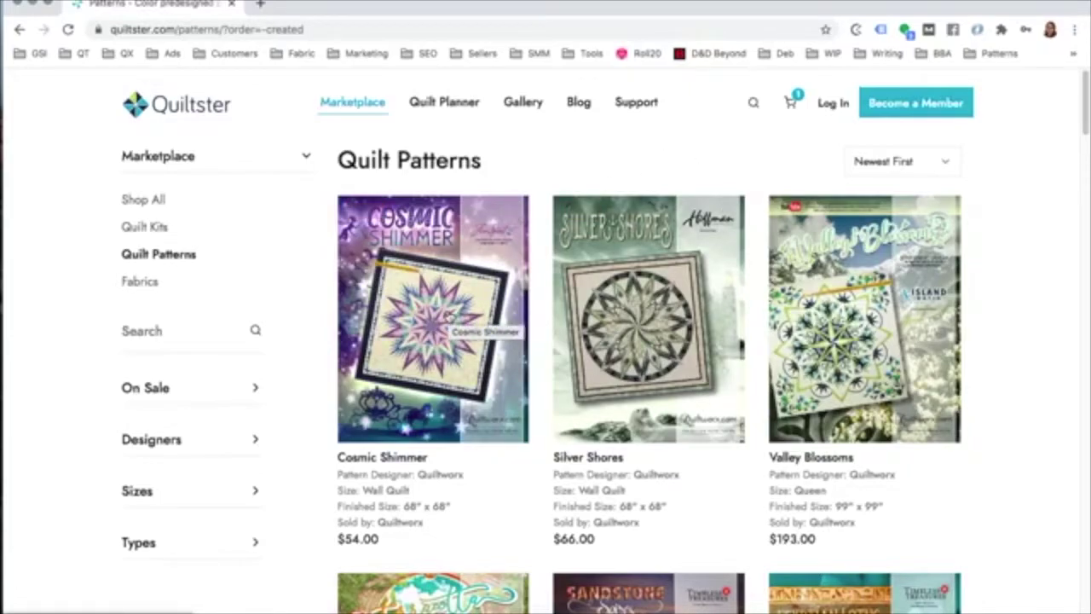
mouse_move(444, 320)
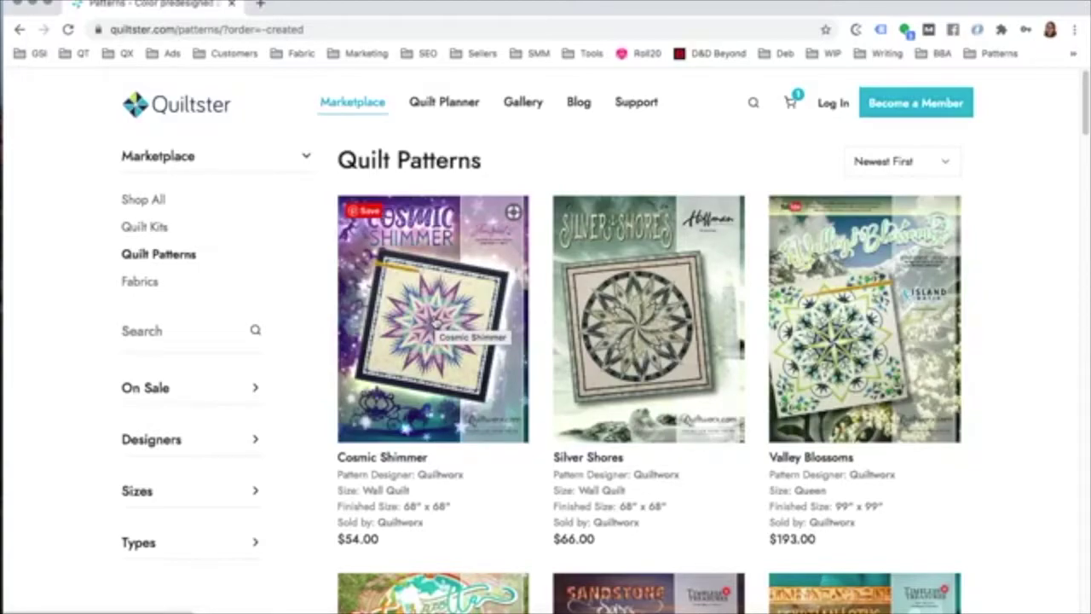
Step: Go to the Cosmic Shimmer pattern page and add the $54.00 pattern to the cart
left_click(436, 319)
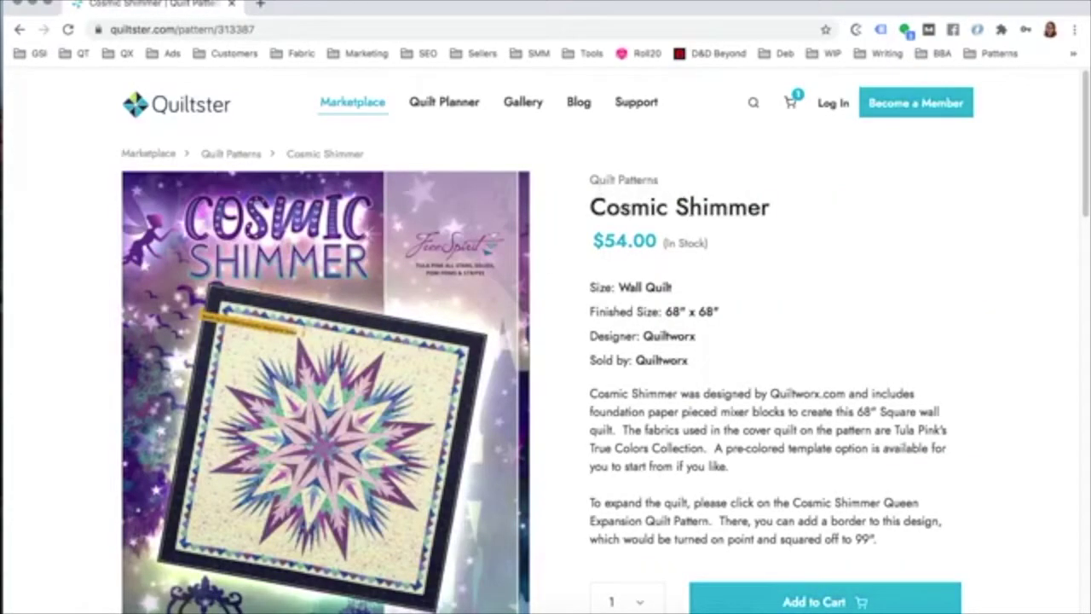
left_click_drag(744, 247, 588, 243)
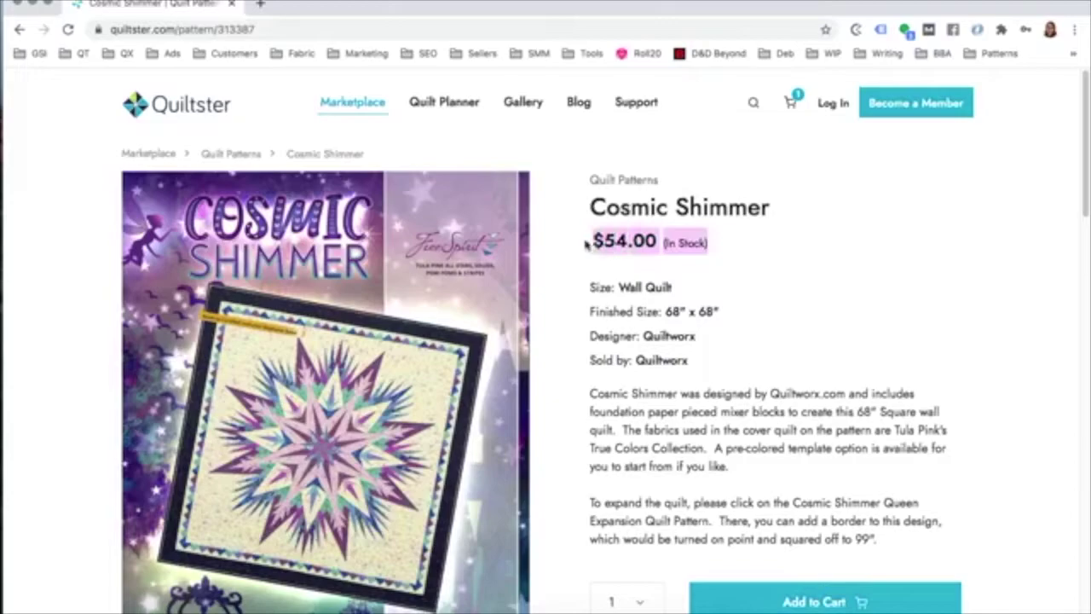
left_click(809, 269)
scroll(812, 284, "down", 5)
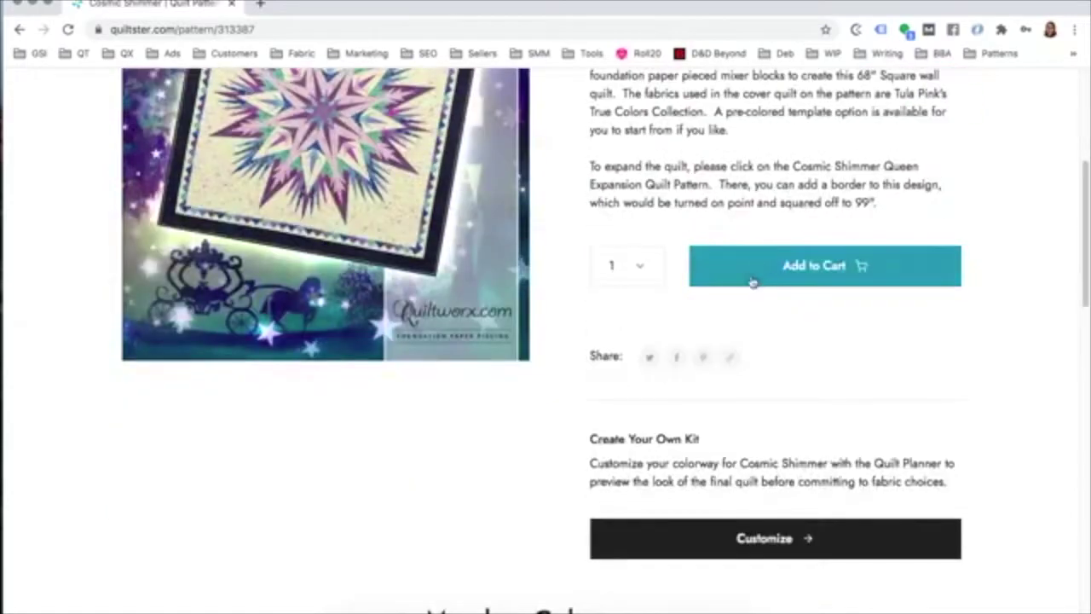
left_click(811, 268)
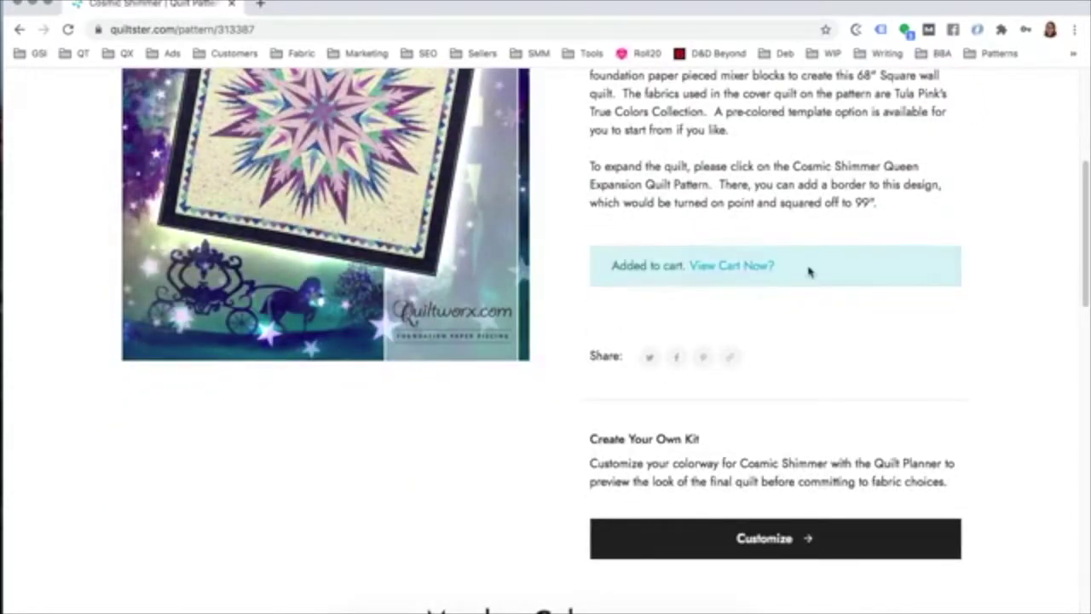
Step: Scroll down to the Create Your Own Kit section with its Customize button
scroll(807, 302, "down", 1)
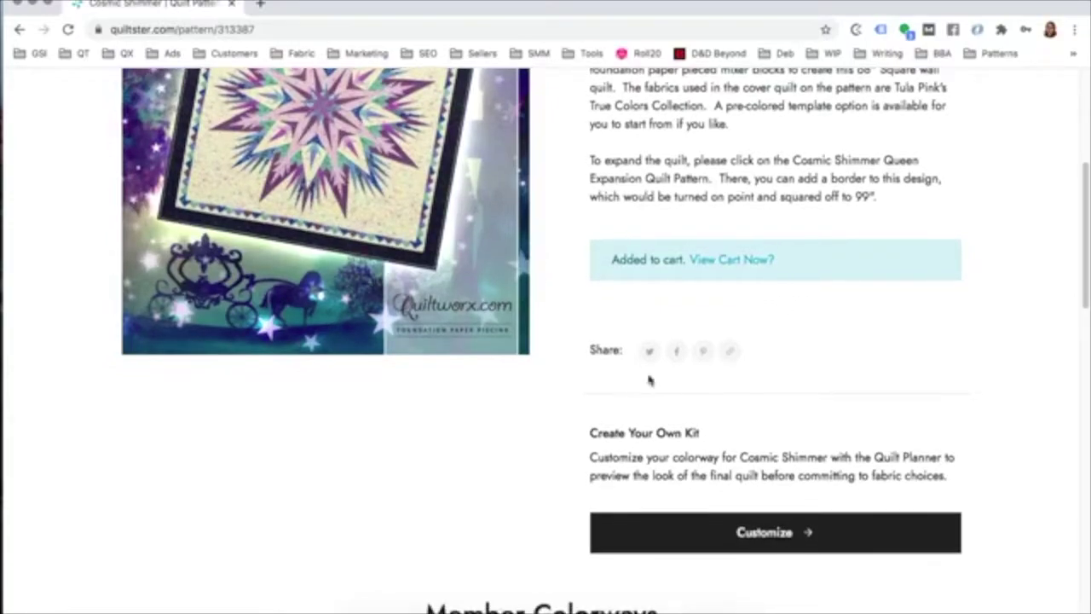
scroll(650, 379, "down", 3)
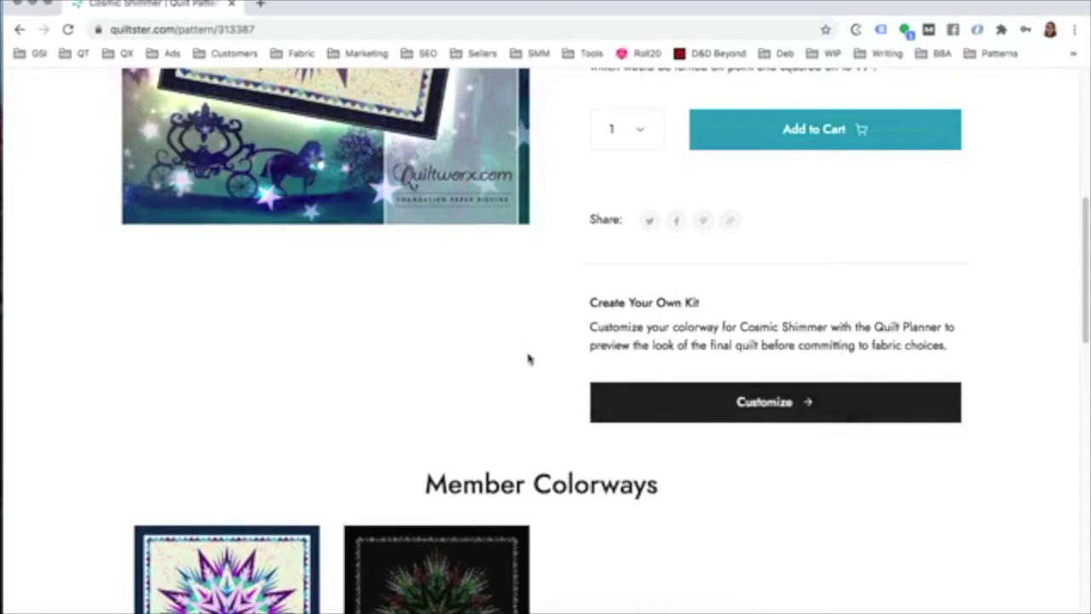
scroll(729, 364, "up", 6)
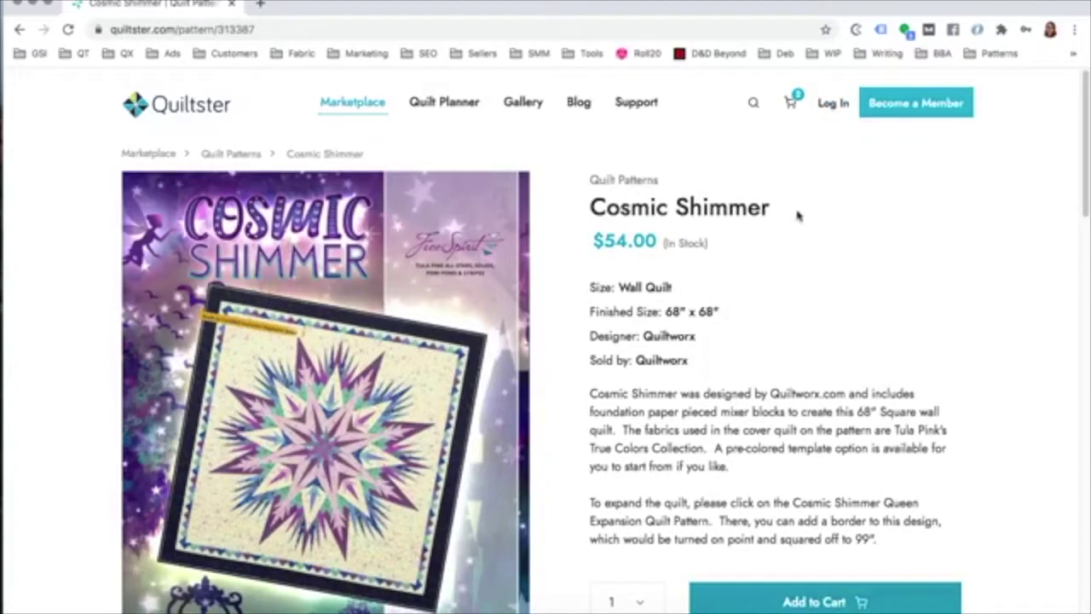
scroll(814, 220, "down", 3)
scroll(814, 218, "down", 4)
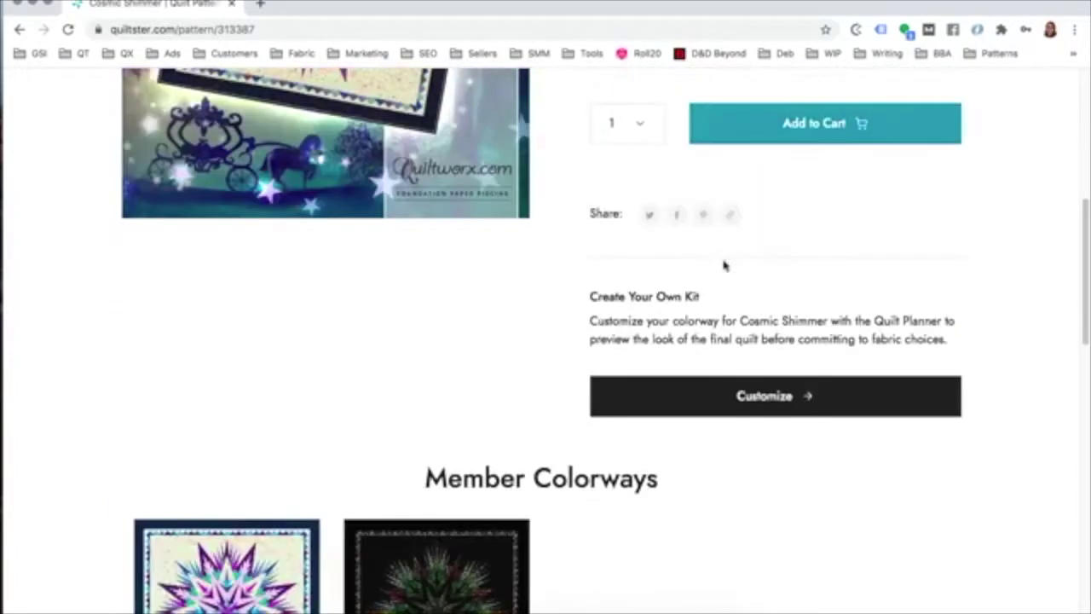
scroll(721, 390, "up", 3)
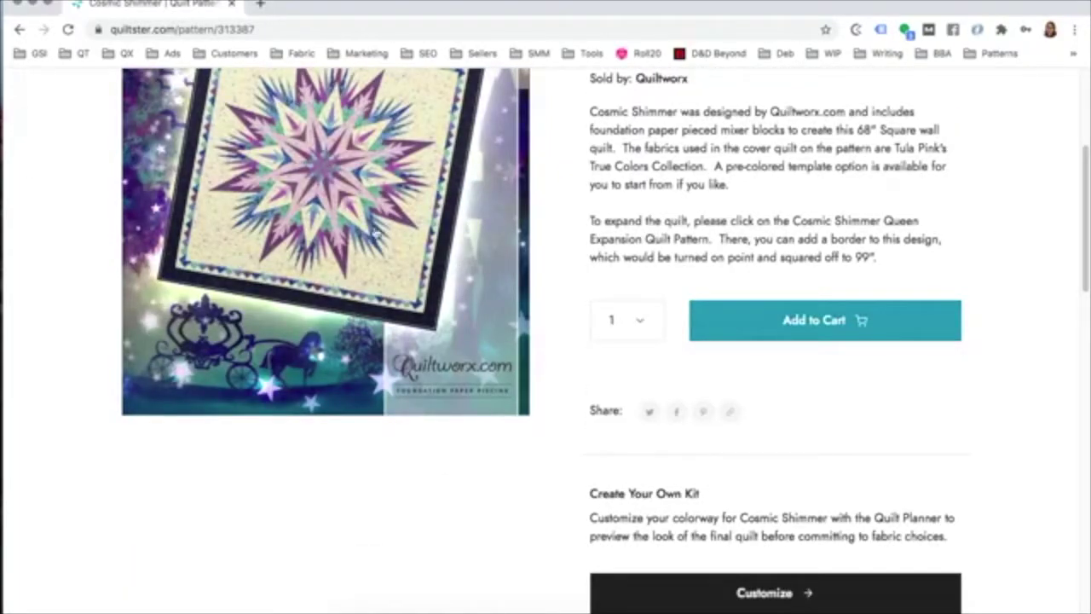
scroll(847, 380, "down", 1)
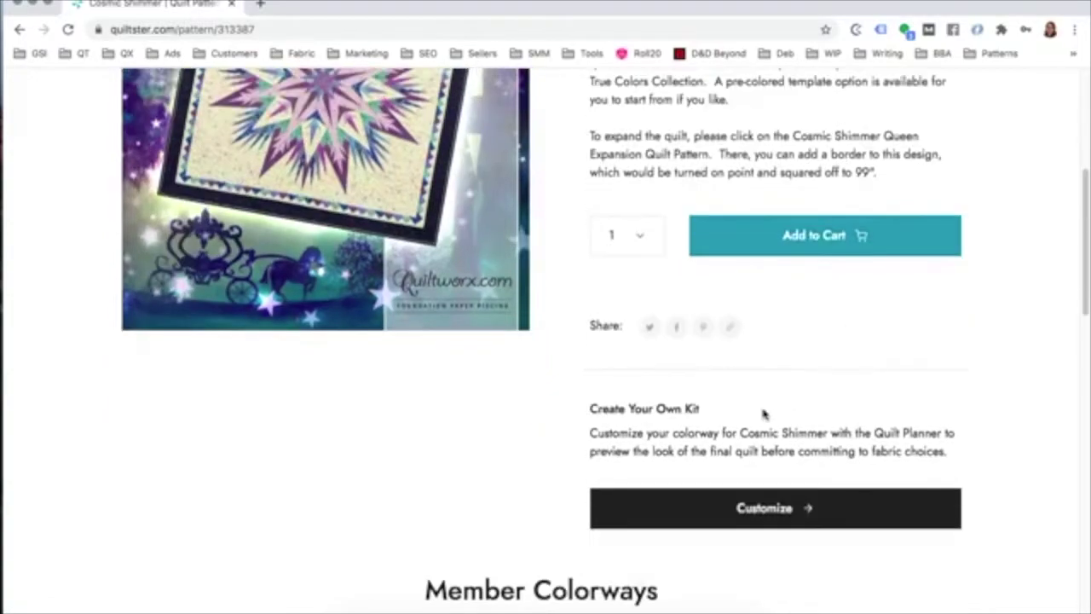
left_click(760, 510)
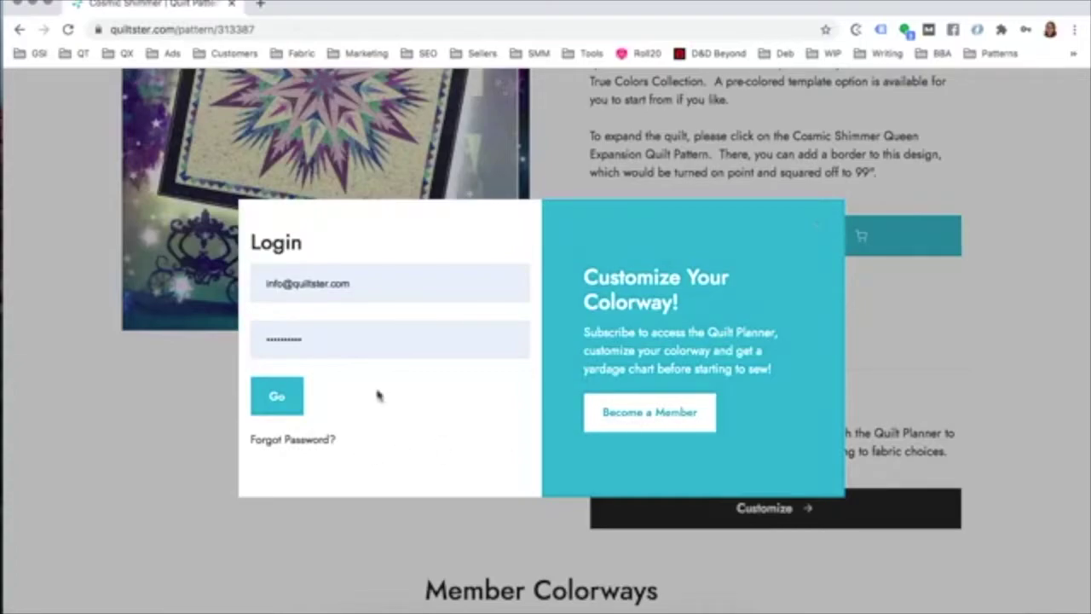
left_click(966, 307)
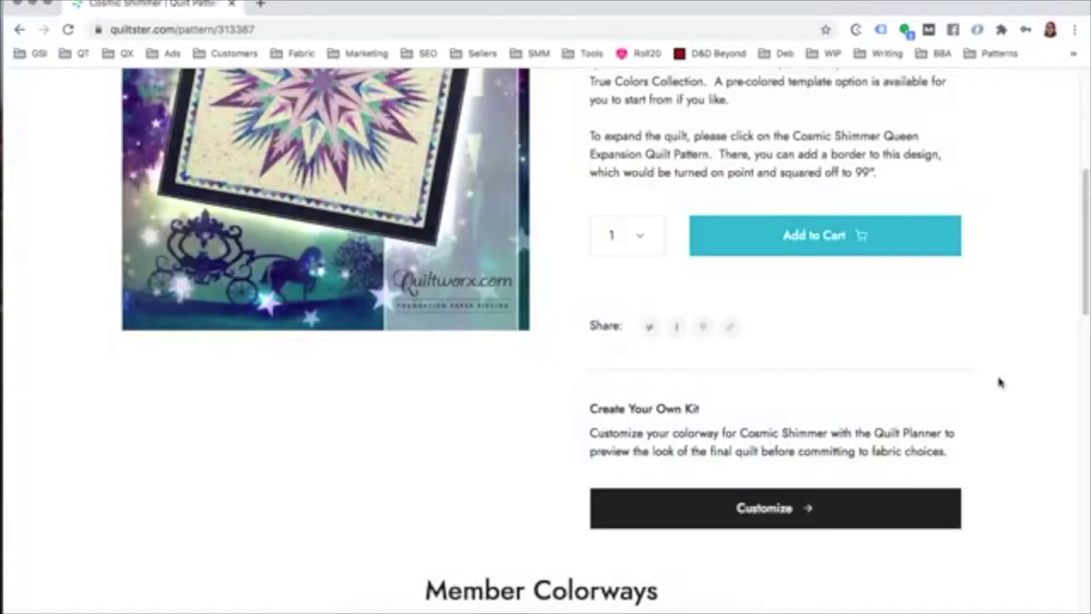
Step: Browse Cosmic Shimmer's Member Colorways and Related Products, then return to the Quilt Patterns listing
scroll(1003, 383, "down", 1)
scroll(1003, 384, "down", 5)
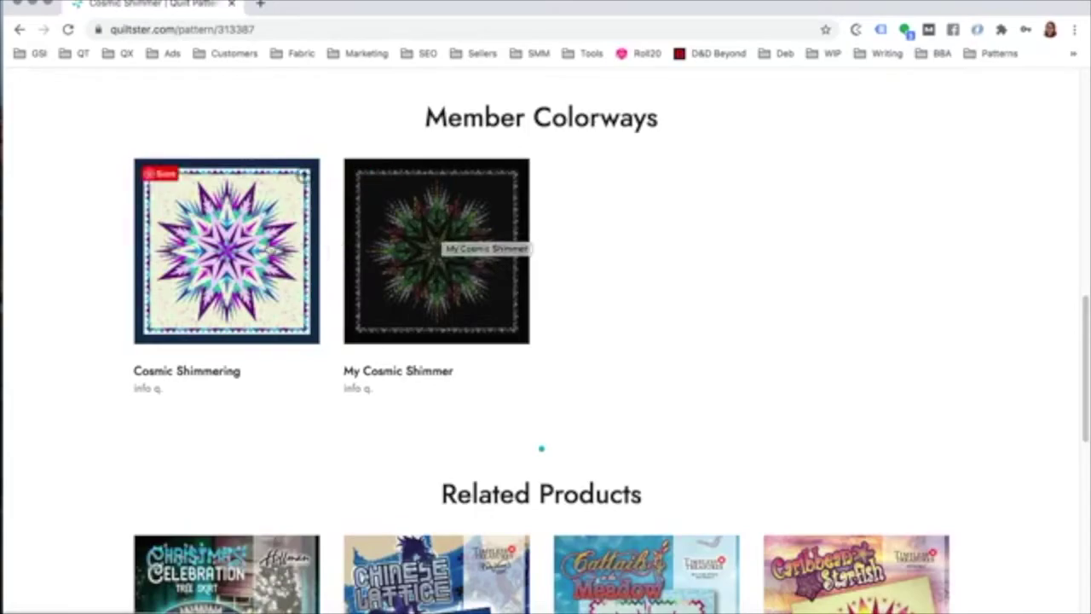
scroll(677, 287, "down", 5)
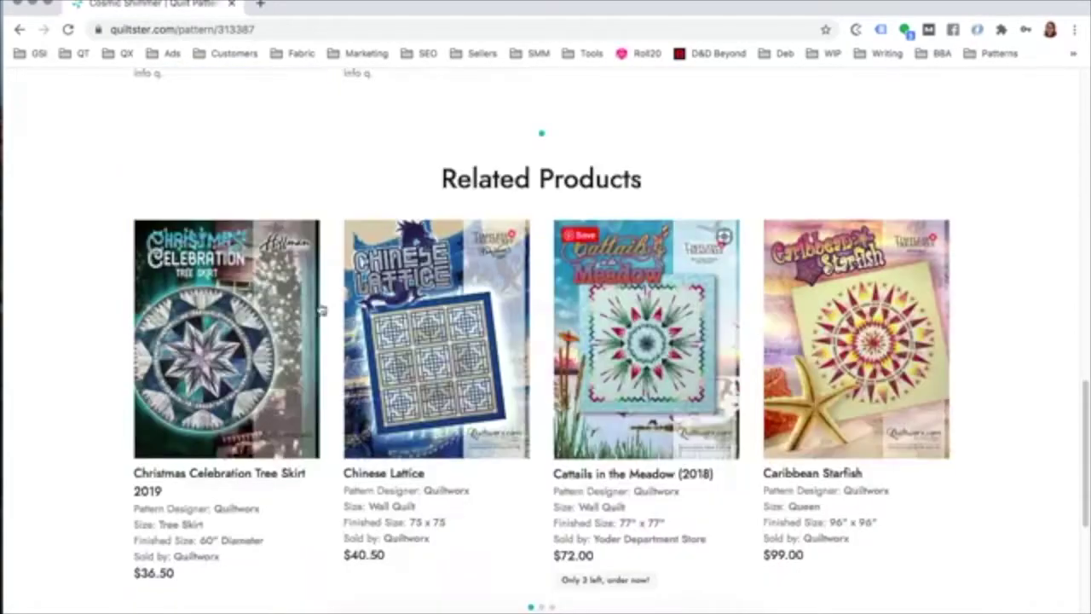
scroll(853, 390, "down", 5)
scroll(861, 389, "up", 20)
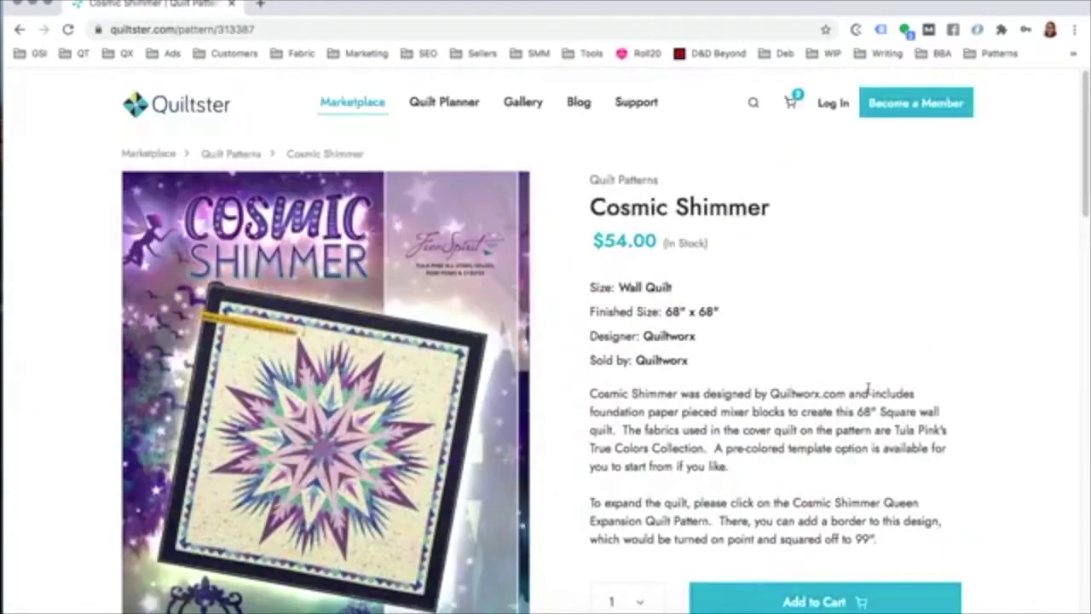
left_click(220, 155)
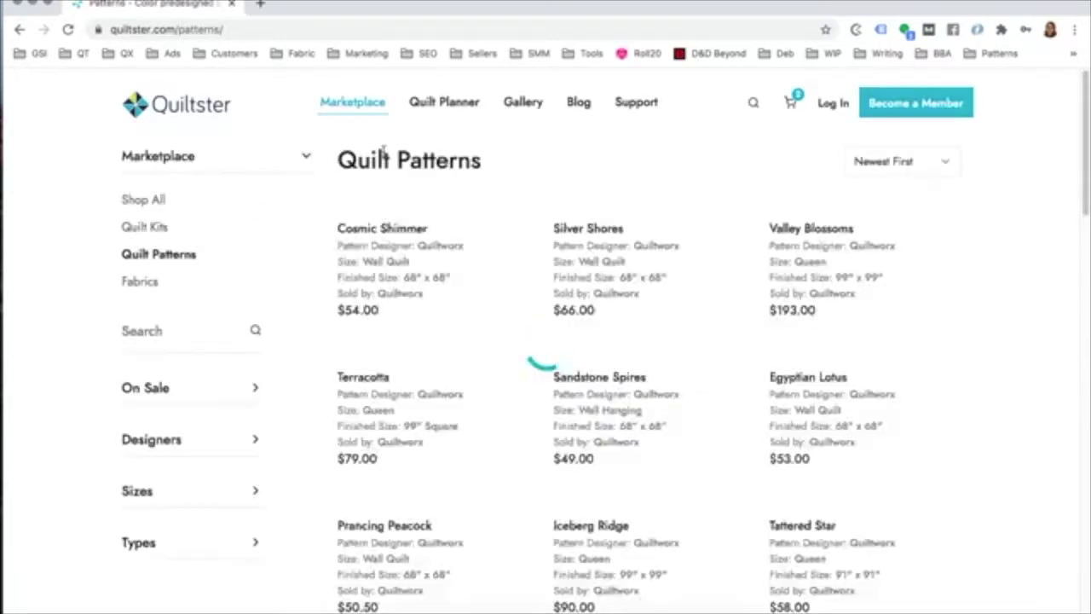
Step: Add 2 yards of fabric 6721 19 from the Fabrics section to the cart
left_click(138, 282)
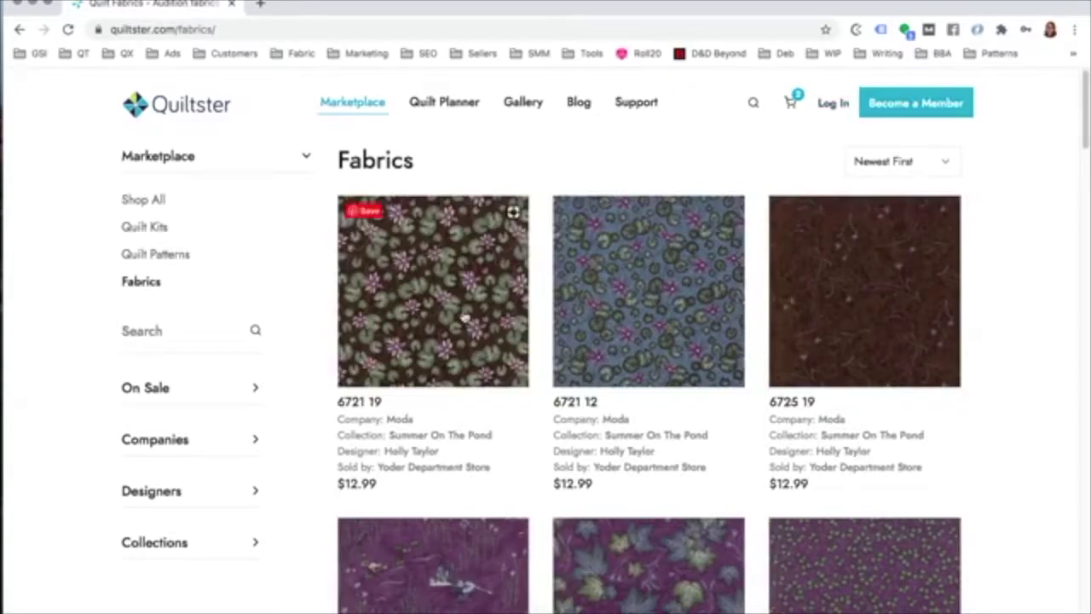
scroll(375, 341, "down", 3)
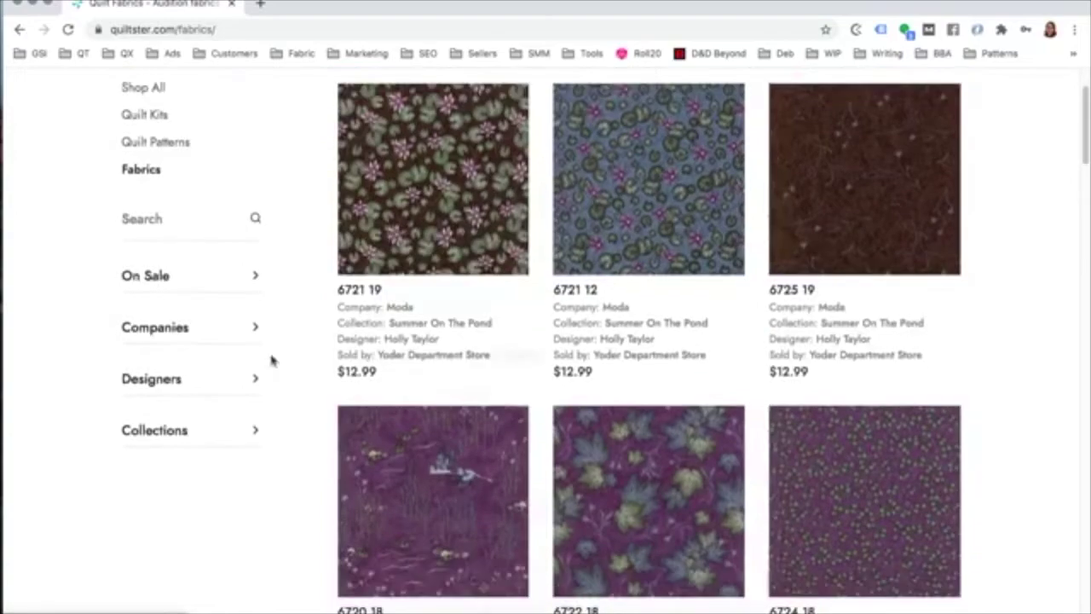
scroll(239, 309, "up", 3)
left_click(428, 318)
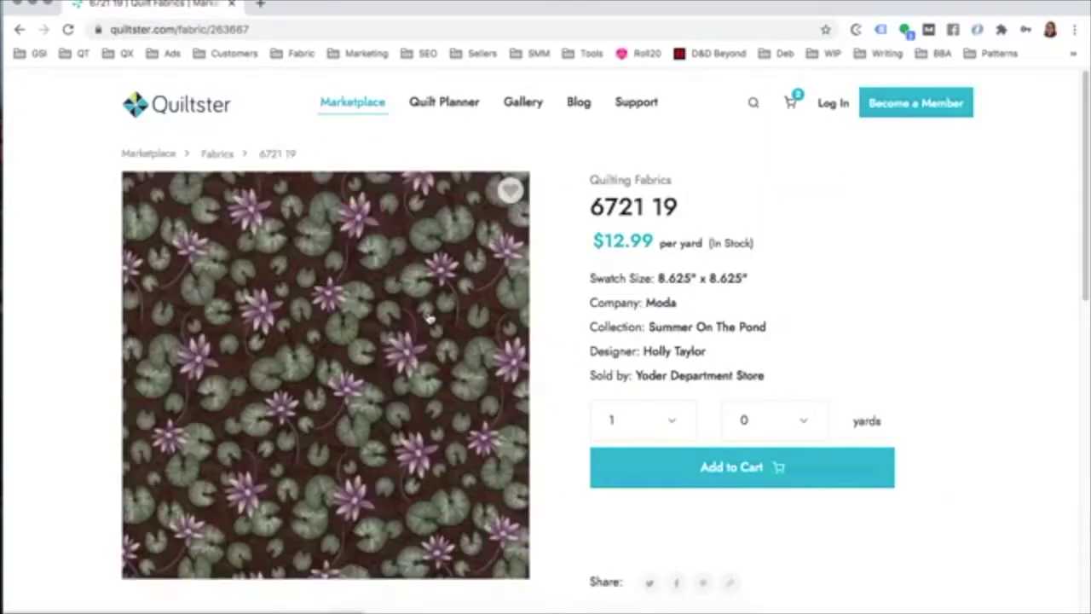
scroll(429, 319, "down", 3)
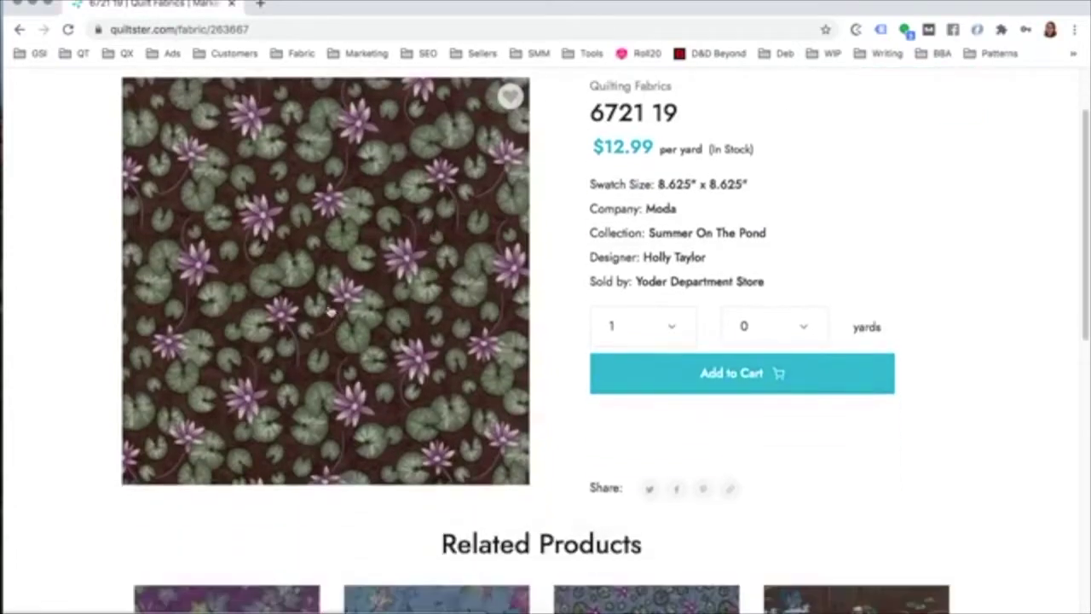
left_click(673, 326)
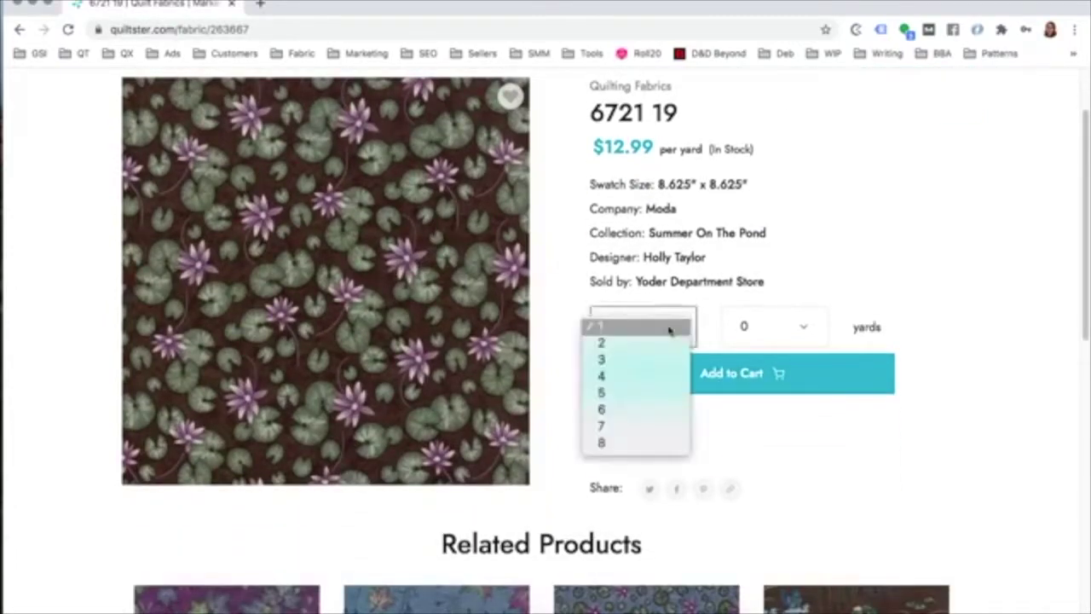
left_click(659, 348)
left_click(748, 373)
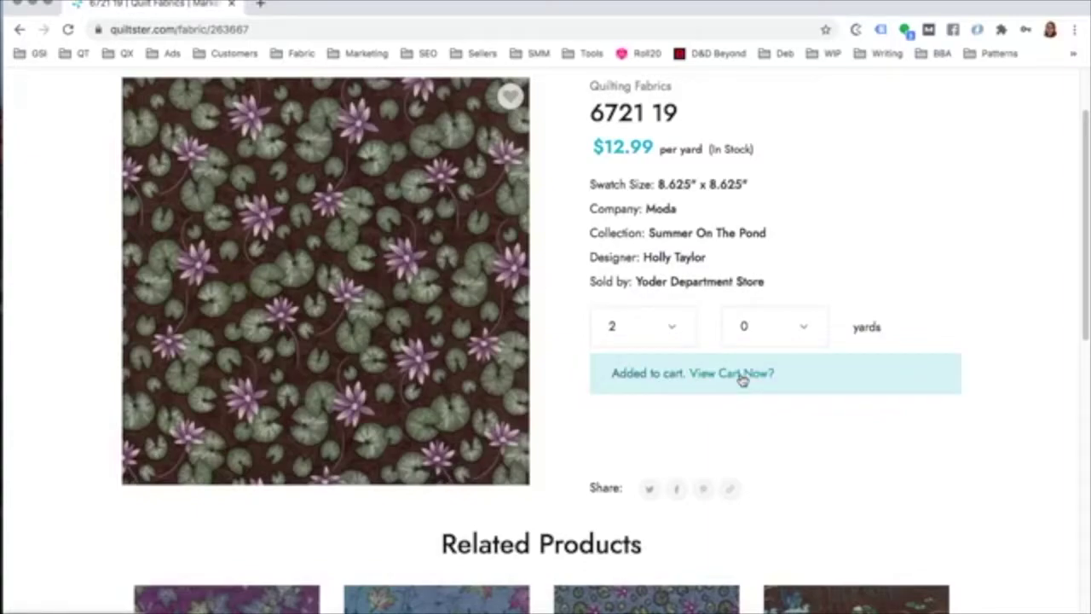
Step: Go to the shopping cart
scroll(801, 380, "down", 3)
scroll(822, 380, "up", 5)
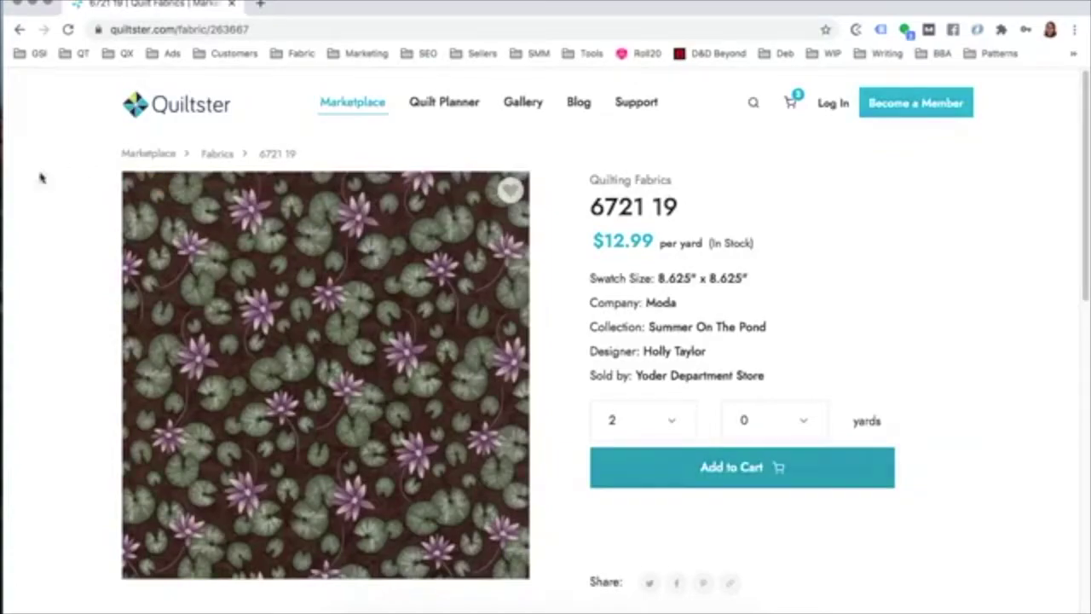
left_click(790, 103)
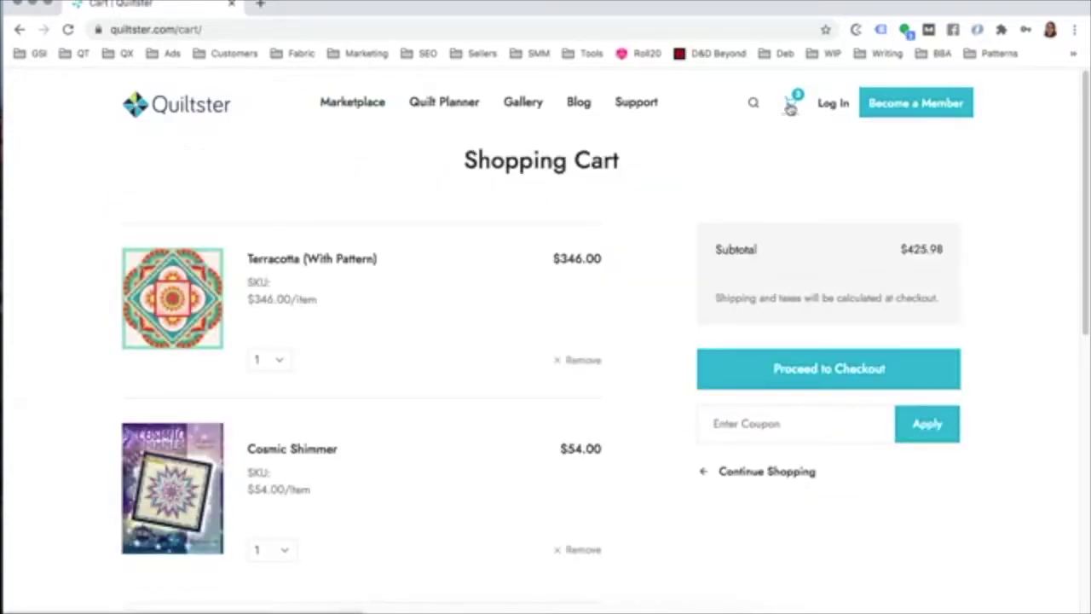
Step: Remove the Cosmic Shimmer pattern from the cart and confirm the removal
scroll(96, 239, "down", 1)
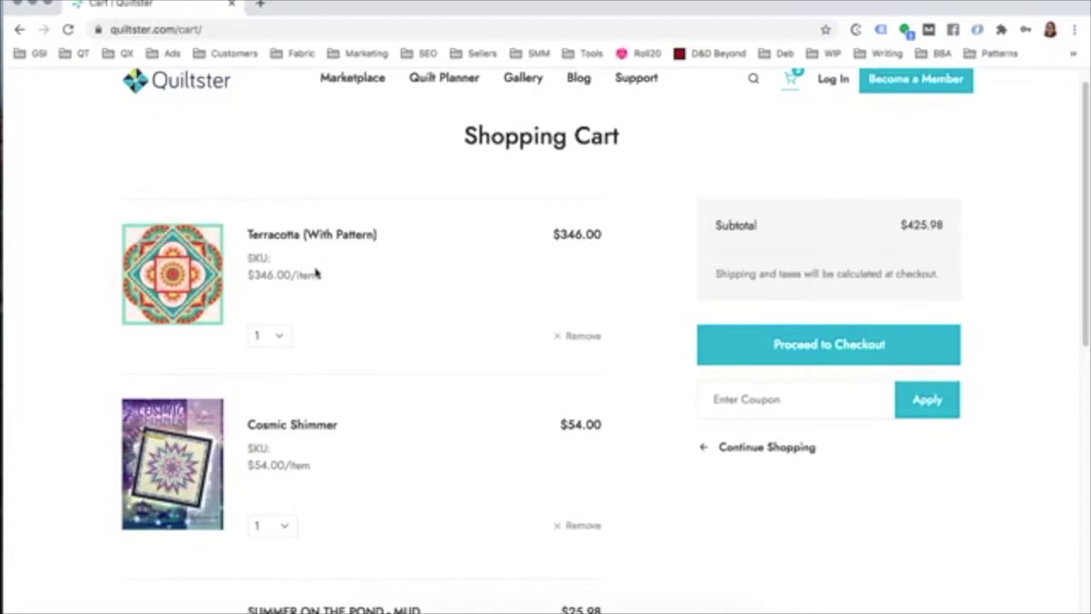
scroll(188, 375, "down", 2)
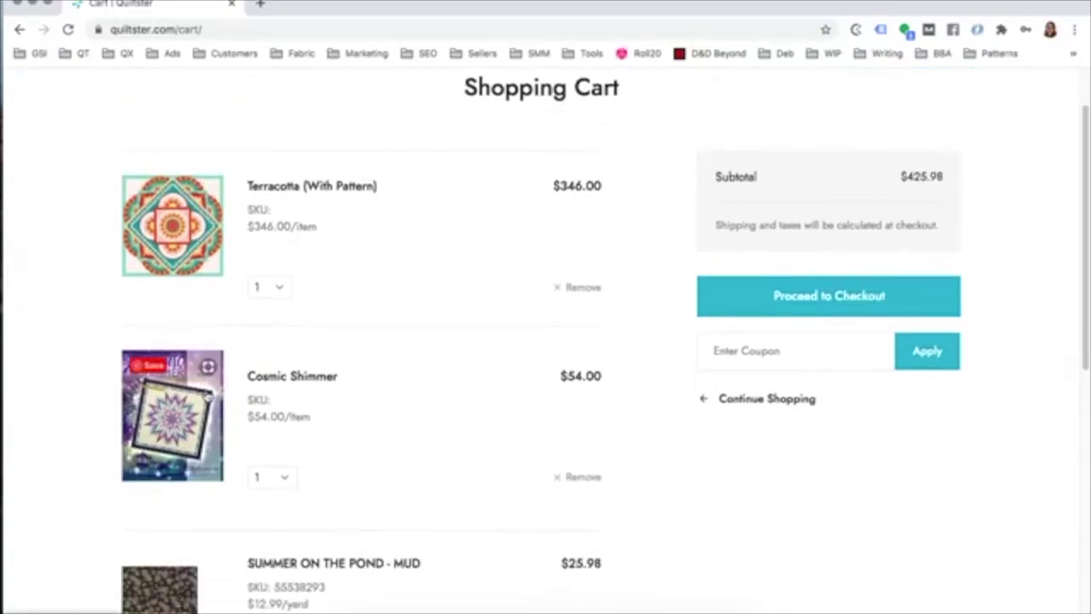
scroll(202, 393, "down", 4)
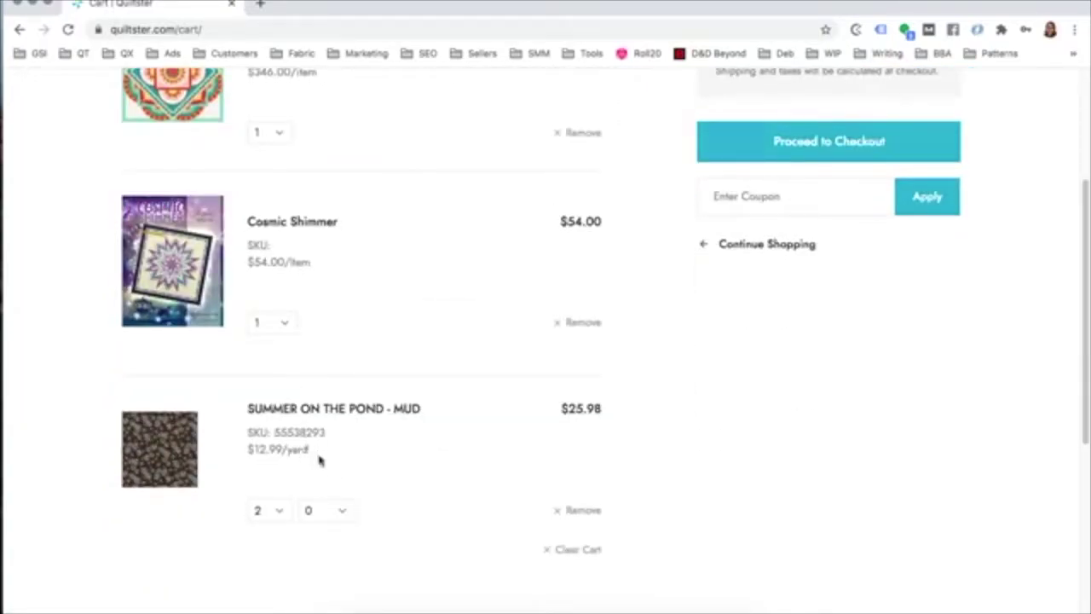
scroll(329, 441, "down", 1)
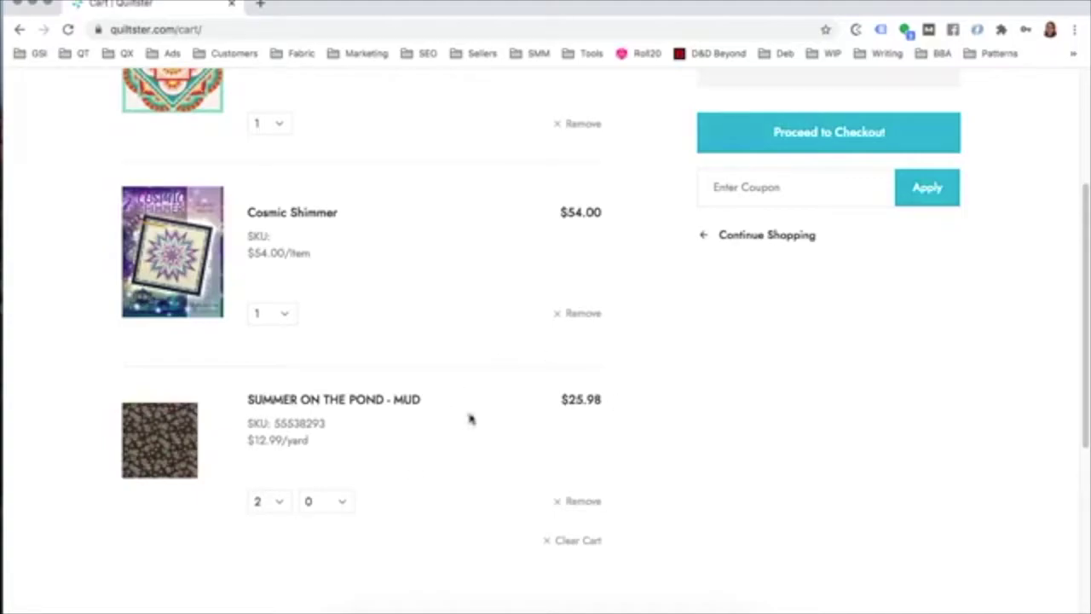
scroll(556, 436, "up", 1)
scroll(556, 437, "up", 3)
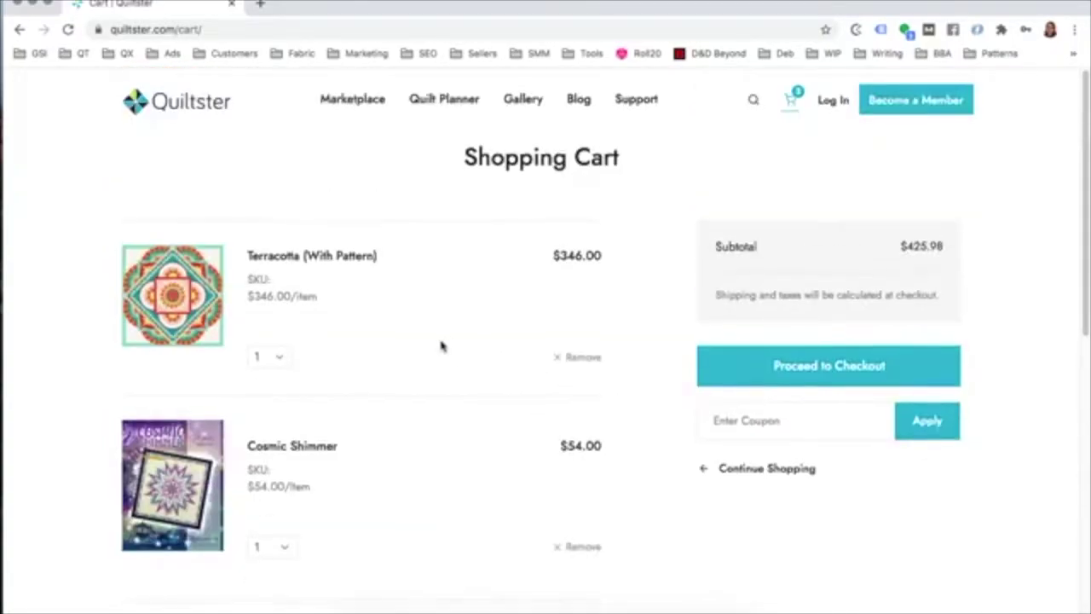
scroll(441, 347, "down", 2)
scroll(362, 368, "down", 1)
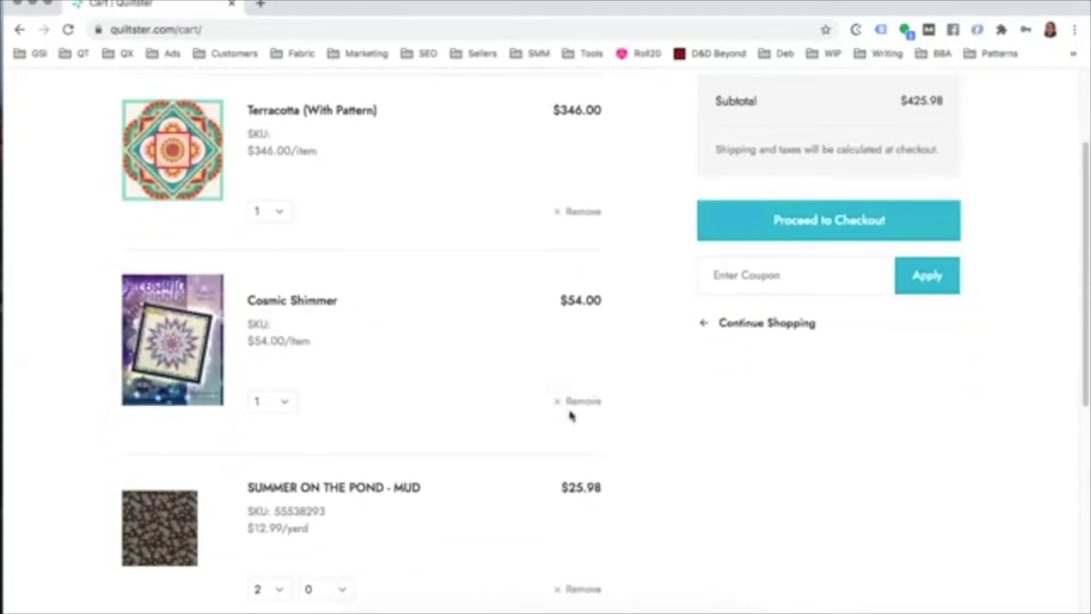
left_click(577, 403)
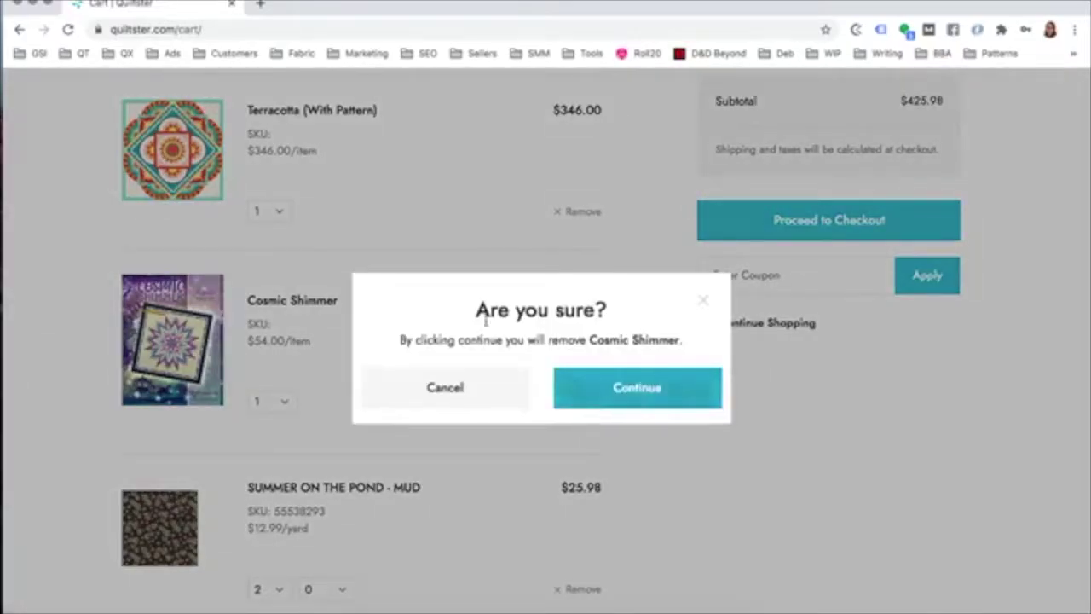
left_click(640, 387)
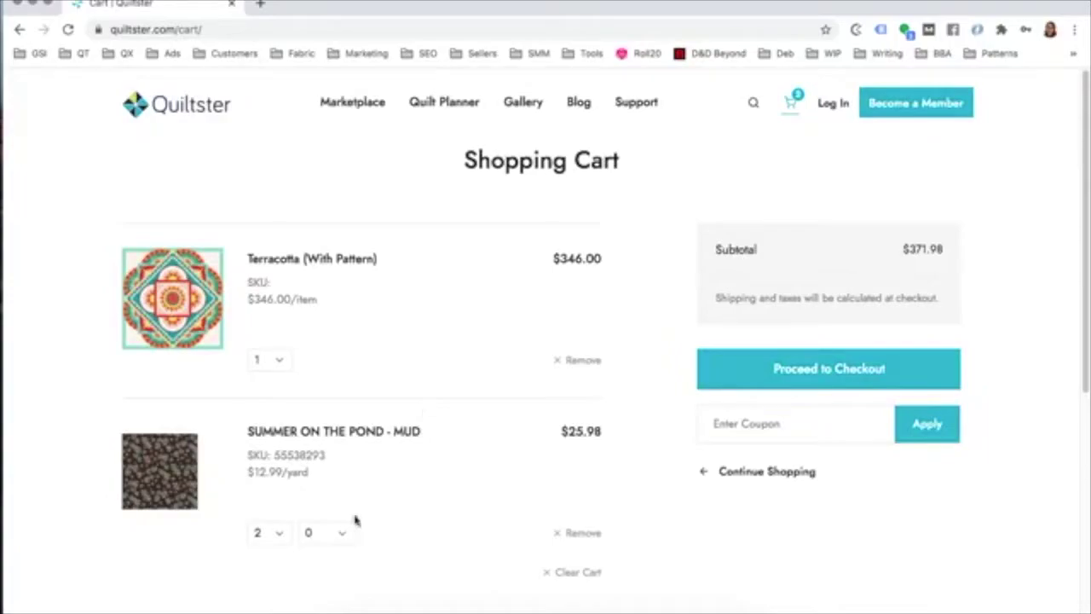
Step: Try lowering the fabric's yardage from 2 to 1 yard
left_click(280, 530)
left_click(278, 529)
key("1")
Step: Look over the Marketplace categories, then go to the Quilt Planner plans ($9.99 monthly, $99.00 annual)
left_click(355, 103)
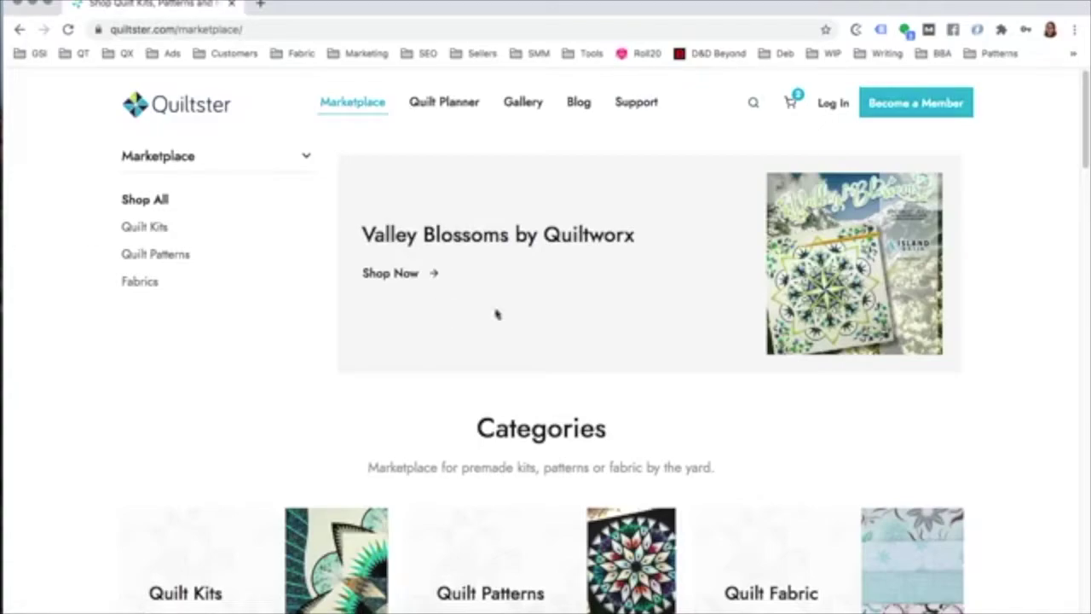
scroll(139, 247, "down", 1)
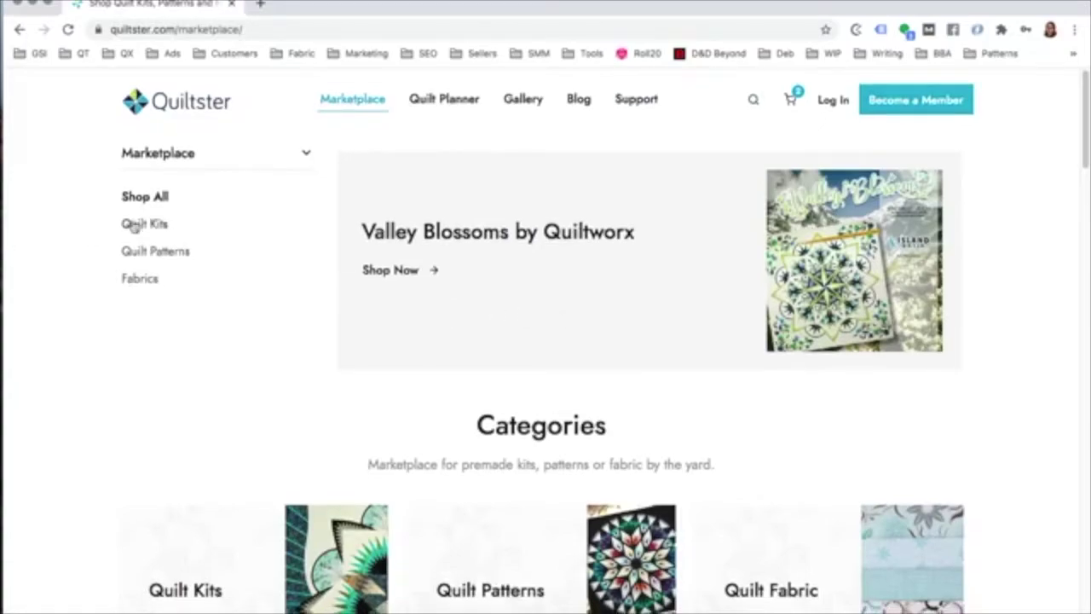
scroll(139, 290, "down", 10)
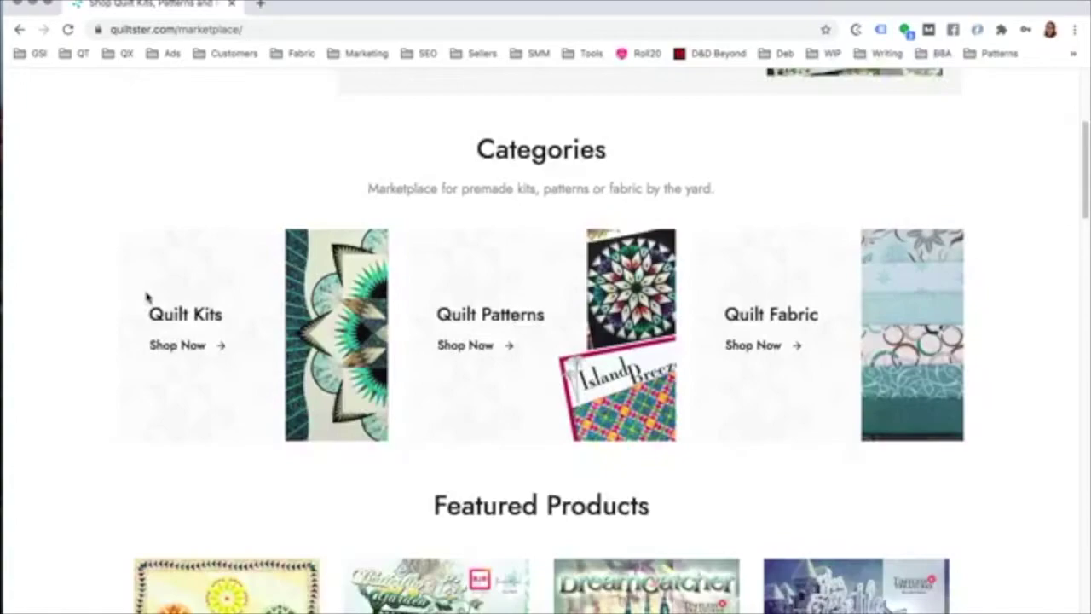
scroll(146, 299, "up", 10)
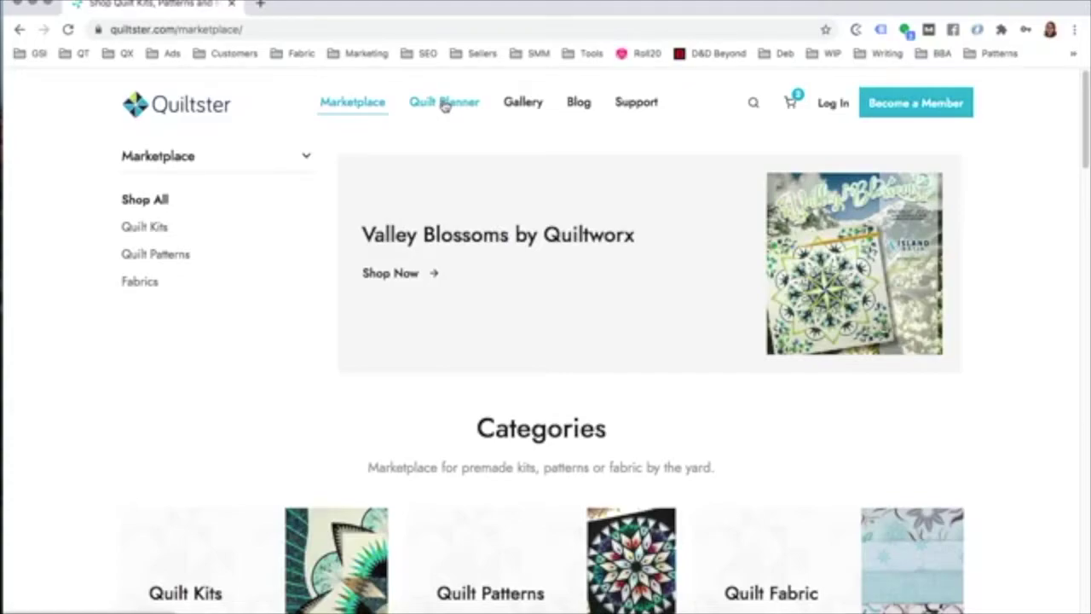
left_click(444, 104)
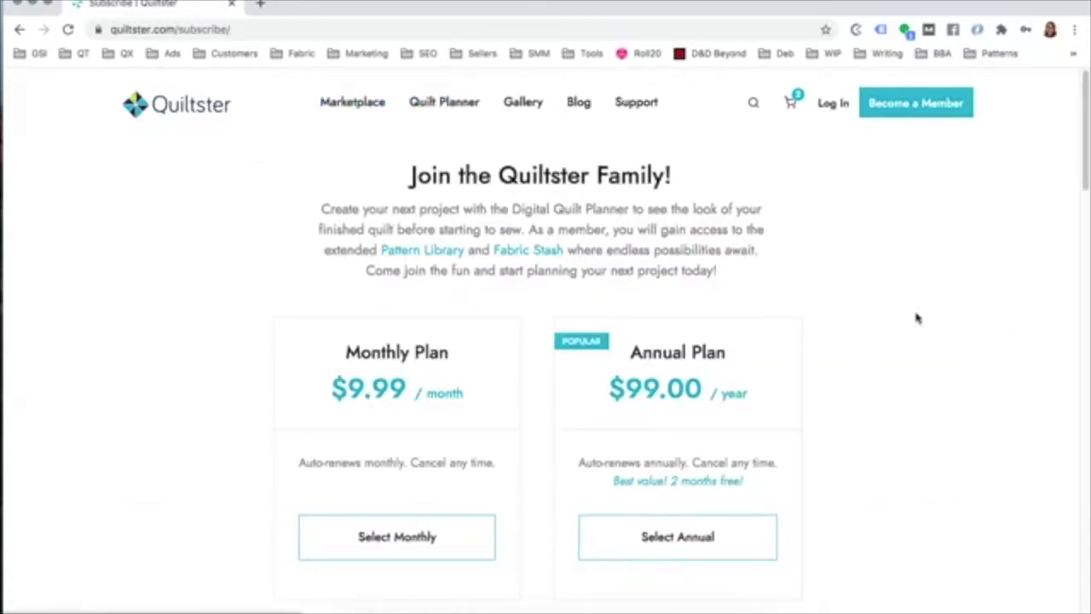
scroll(986, 331, "down", 8)
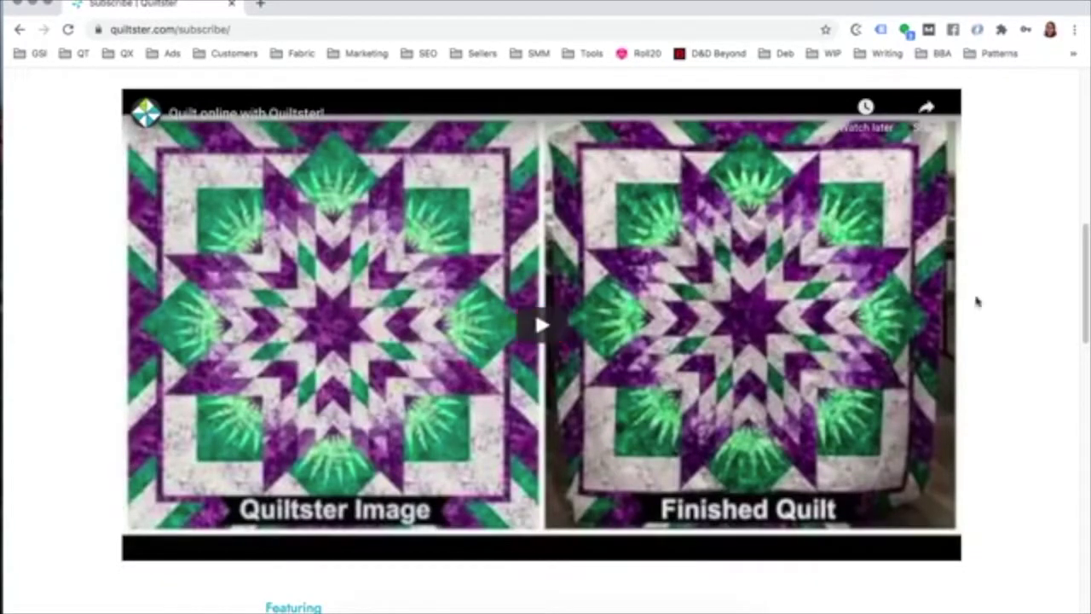
scroll(981, 307, "down", 1)
scroll(1010, 318, "down", 3)
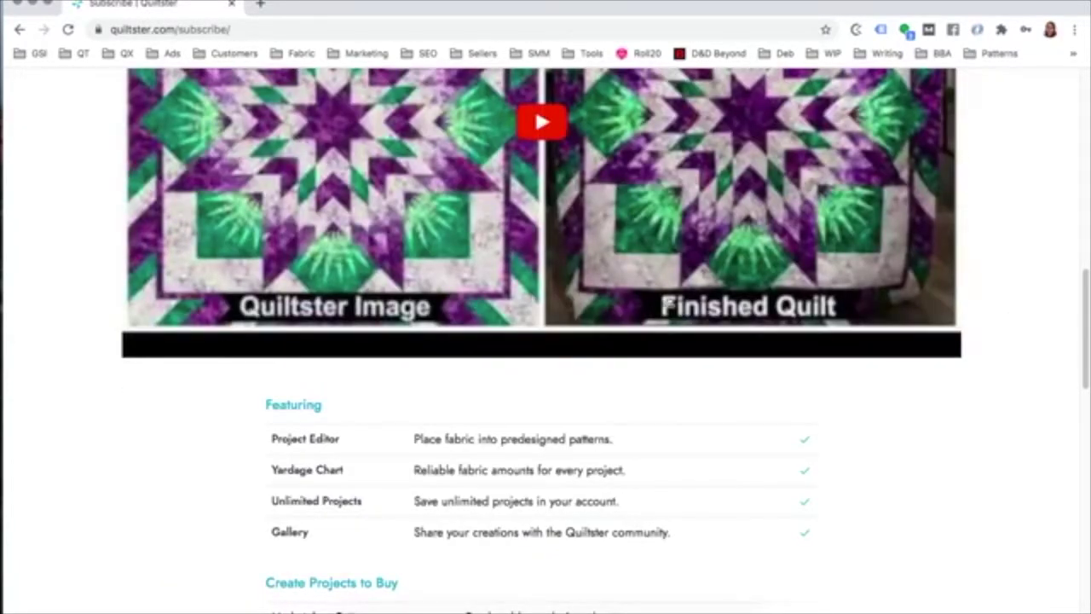
scroll(840, 341, "down", 6)
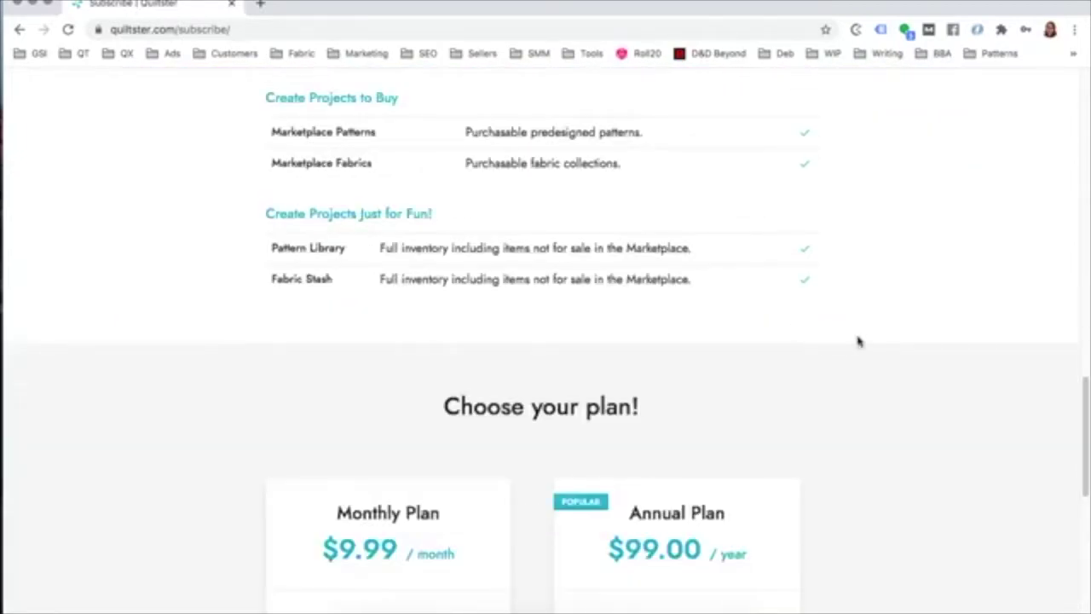
scroll(878, 341, "down", 3)
scroll(909, 327, "down", 3)
scroll(910, 331, "up", 1)
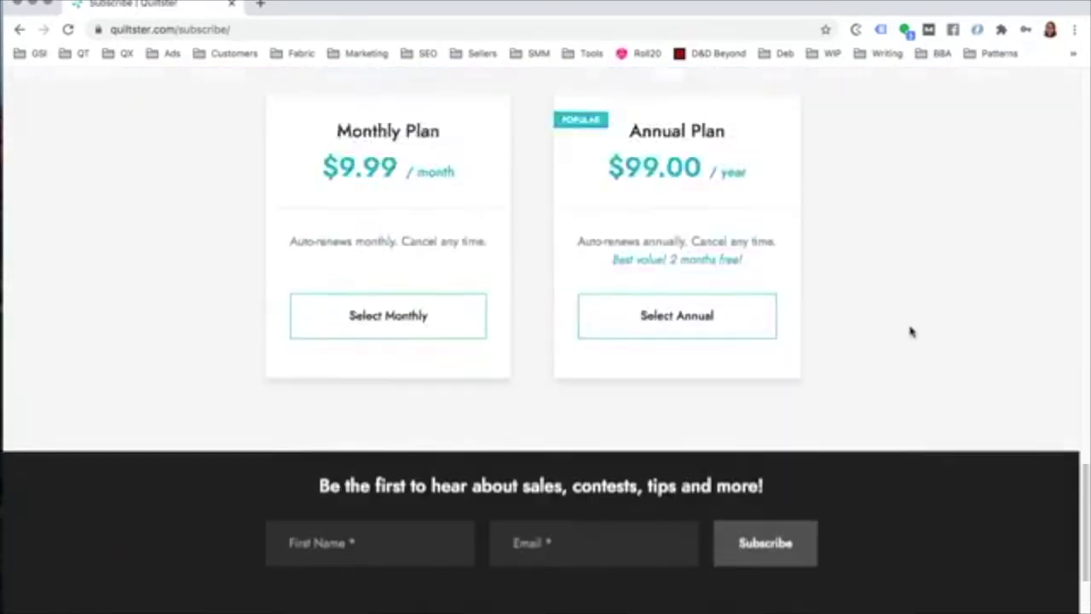
scroll(909, 331, "up", 3)
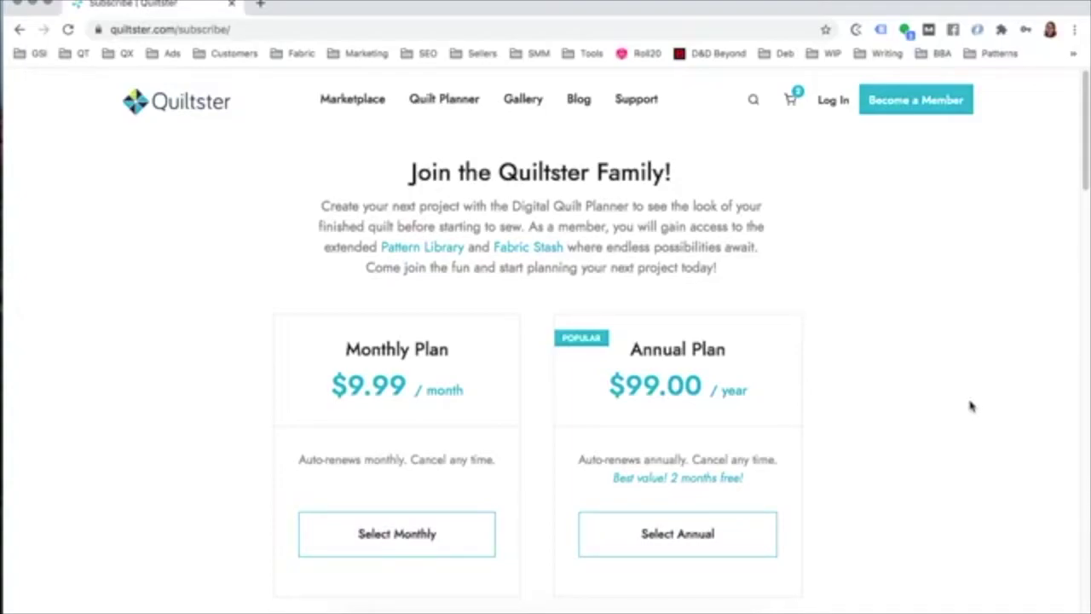
scroll(967, 402, "up", 1)
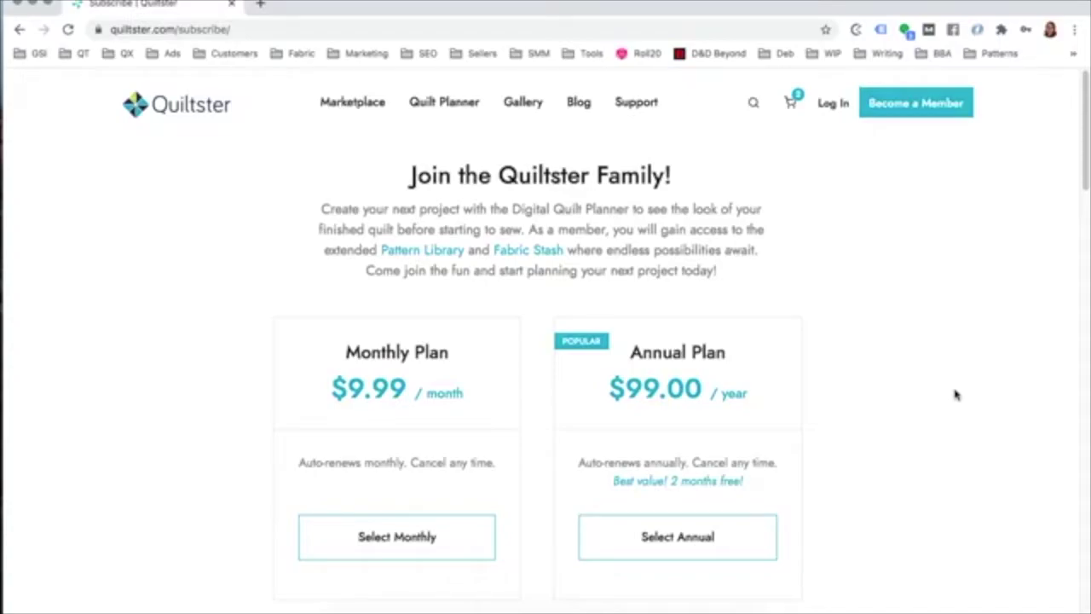
Step: Browse the shared quilts Gallery, then reach the Pattern Library via Quilt Planner's intro link
left_click(520, 109)
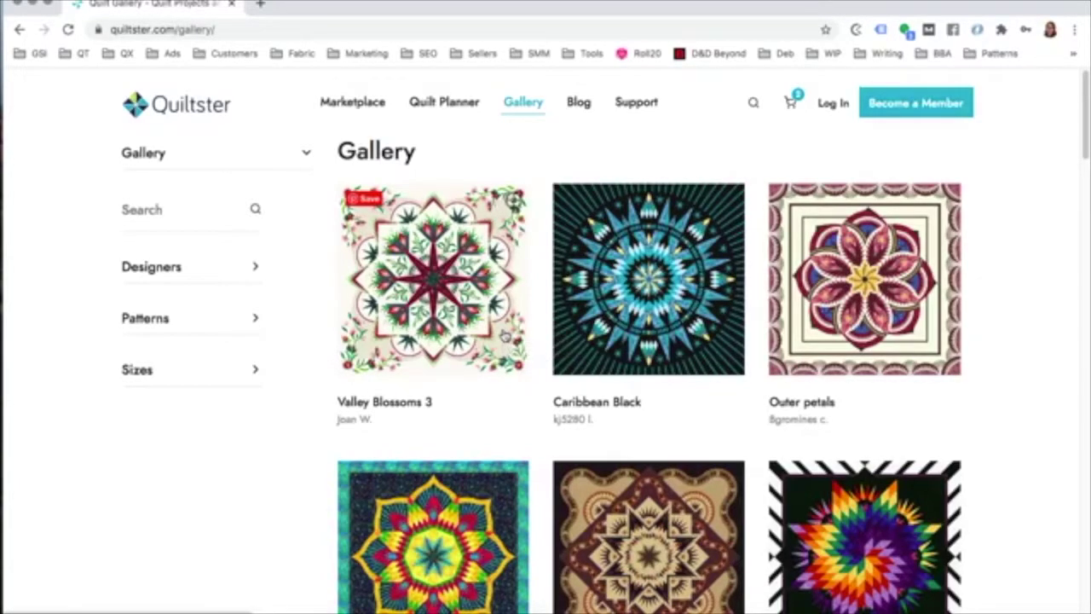
left_click(450, 103)
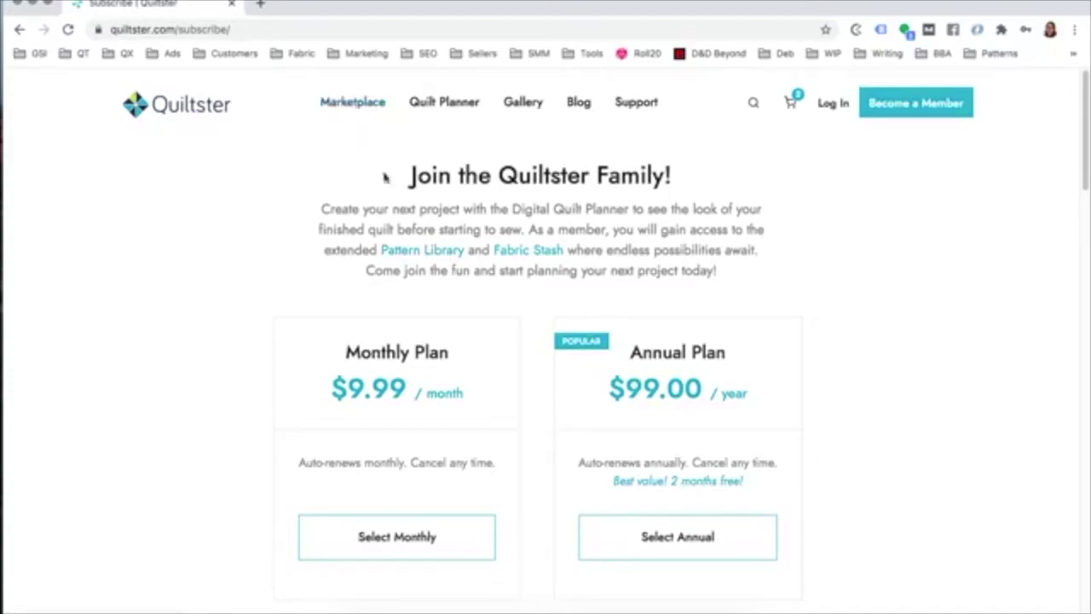
left_click(418, 251)
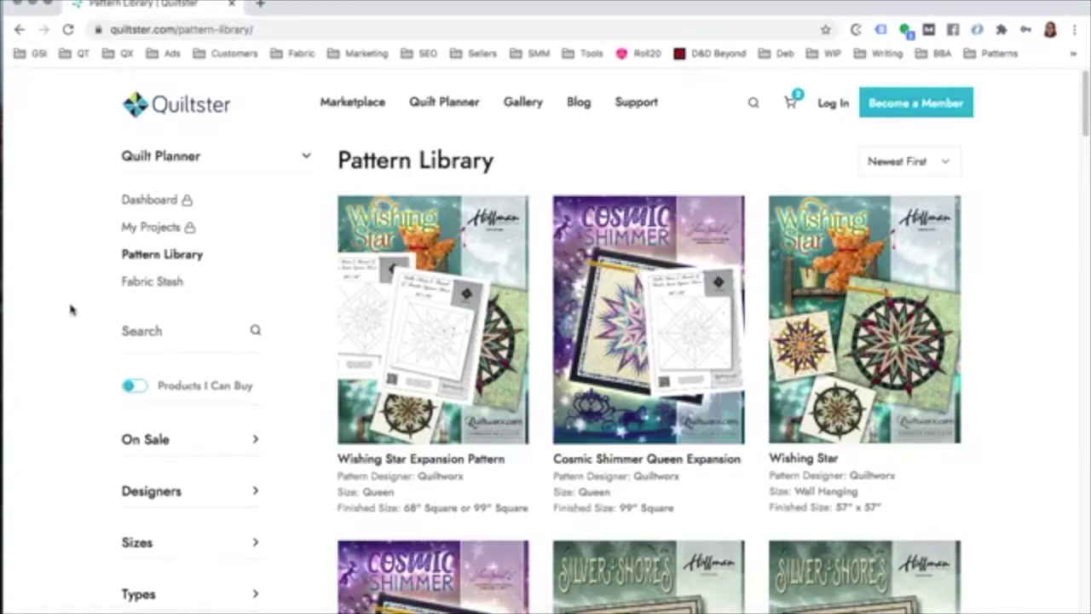
Step: Limit the Pattern Library to patterns that can be bought with Products I Can Buy
scroll(72, 309, "down", 1)
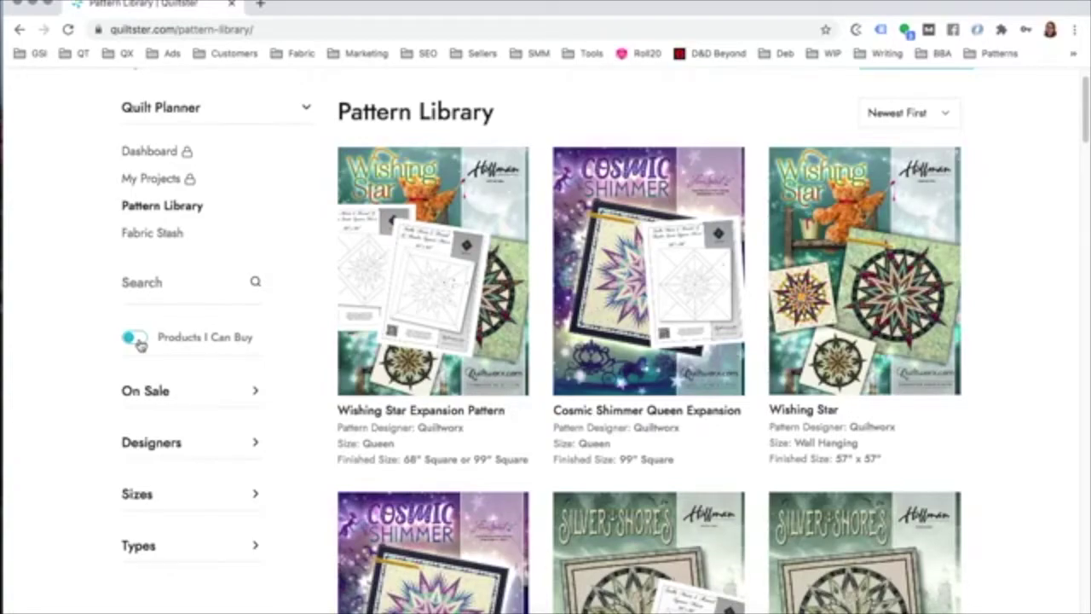
left_click(139, 342)
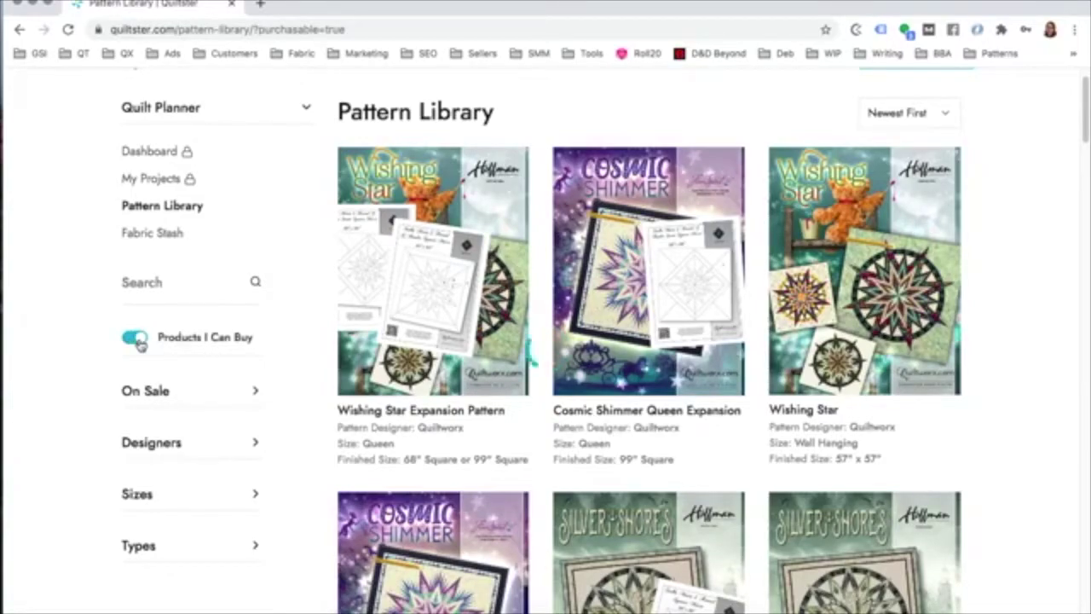
scroll(597, 337, "down", 3)
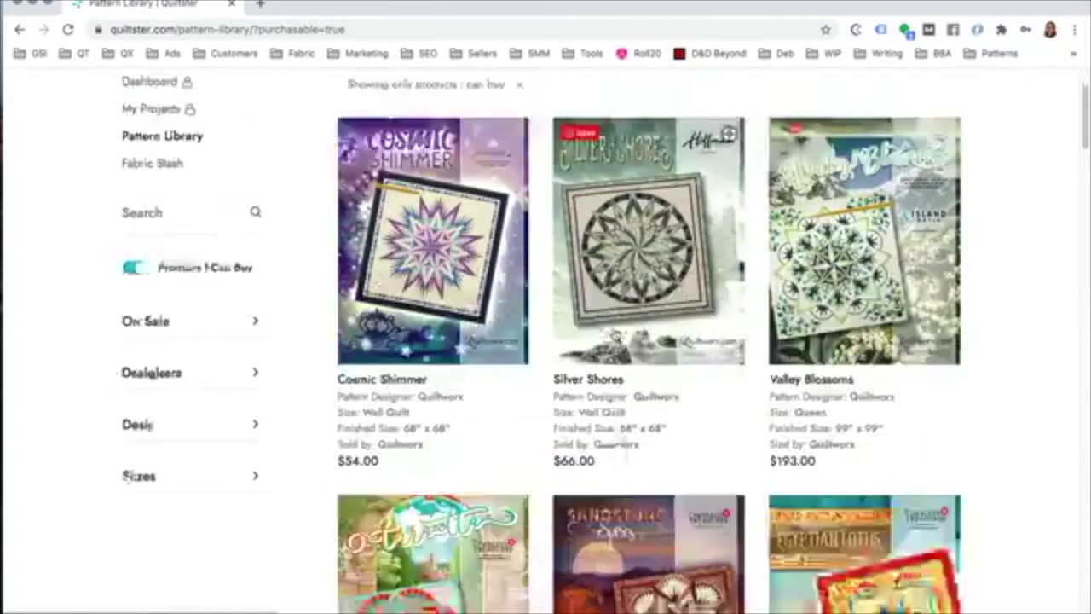
scroll(615, 334, "up", 2)
Step: Mark Cosmic Shimmer's $54.00 price, turn the buyable filter off, and return to Quilt Planner
left_click_drag(336, 491, 383, 503)
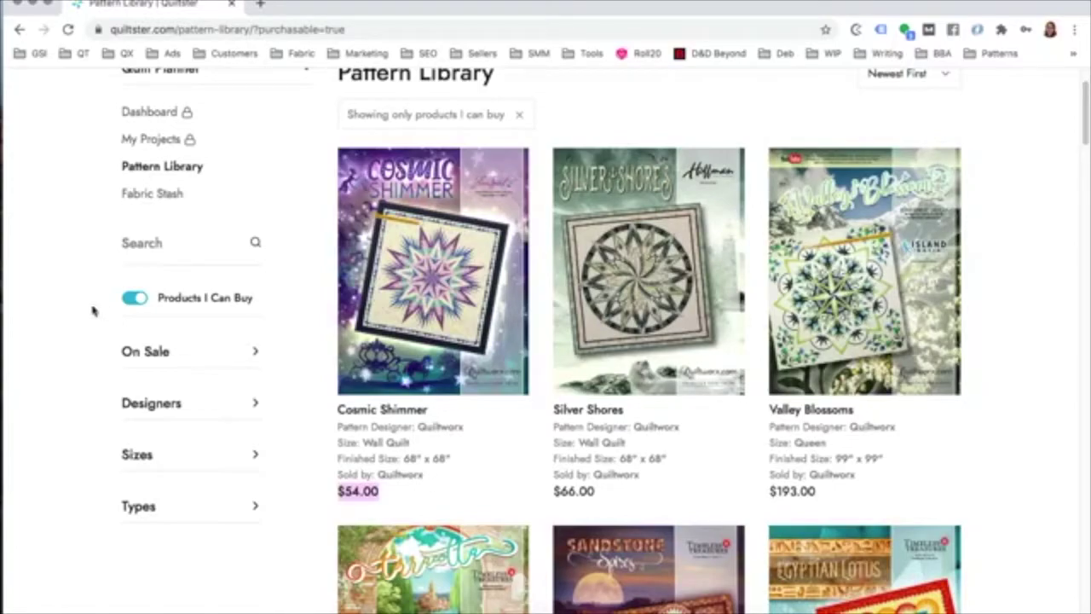
left_click(132, 304)
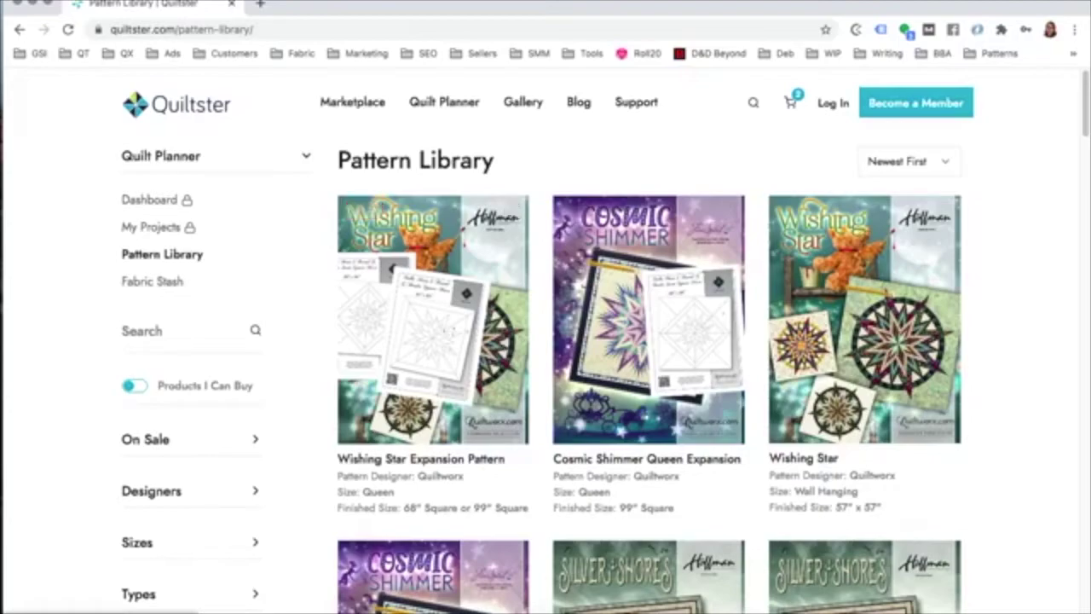
left_click(438, 105)
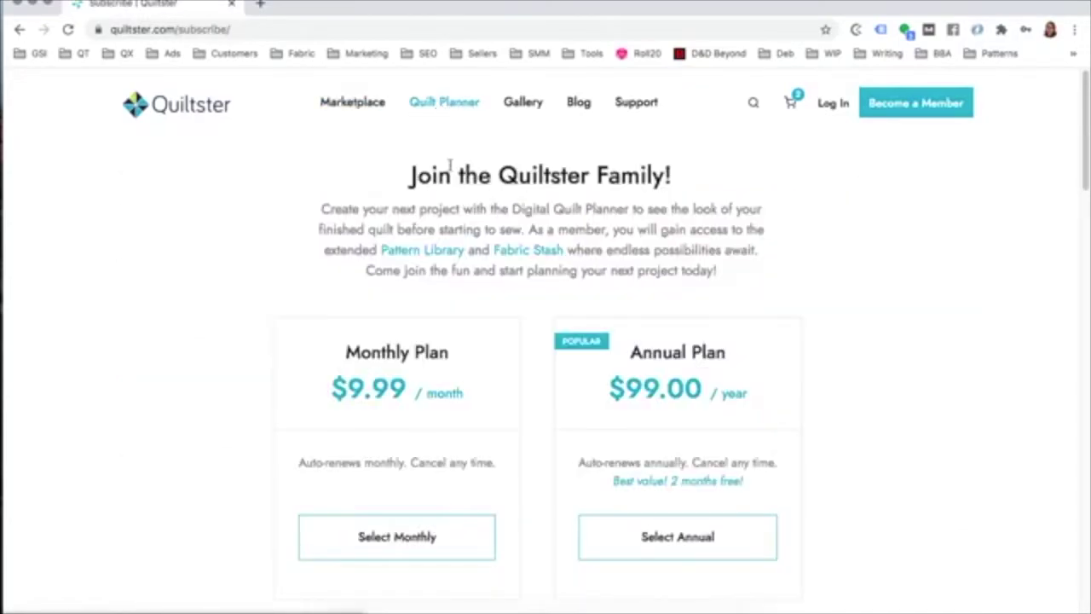
Step: Open the Fabric Stash and look through its designer filter options
left_click(528, 250)
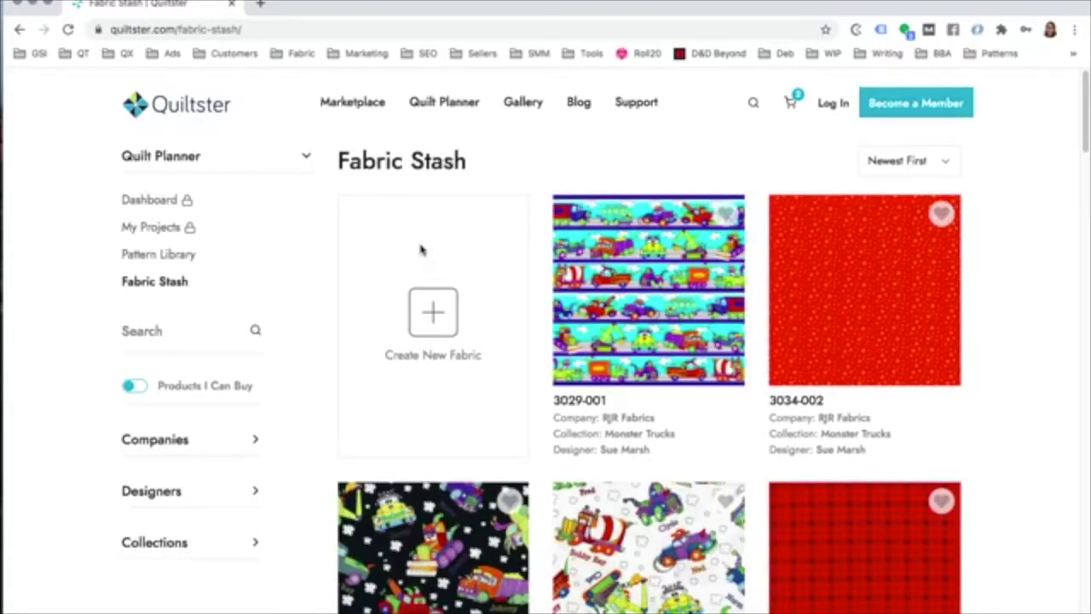
left_click(142, 472)
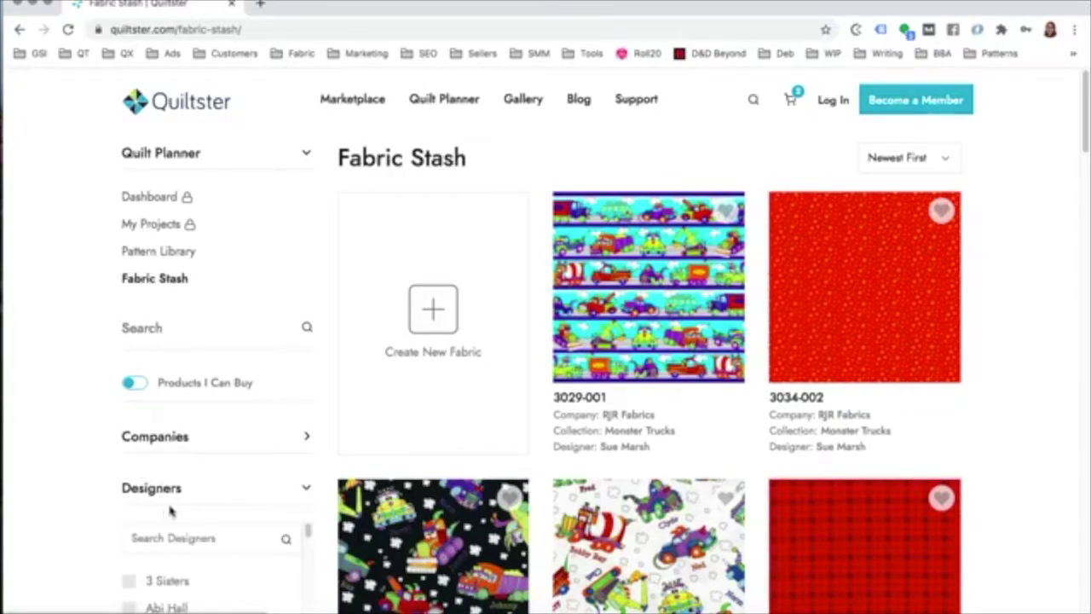
left_click(139, 488)
scroll(94, 469, "down", 1)
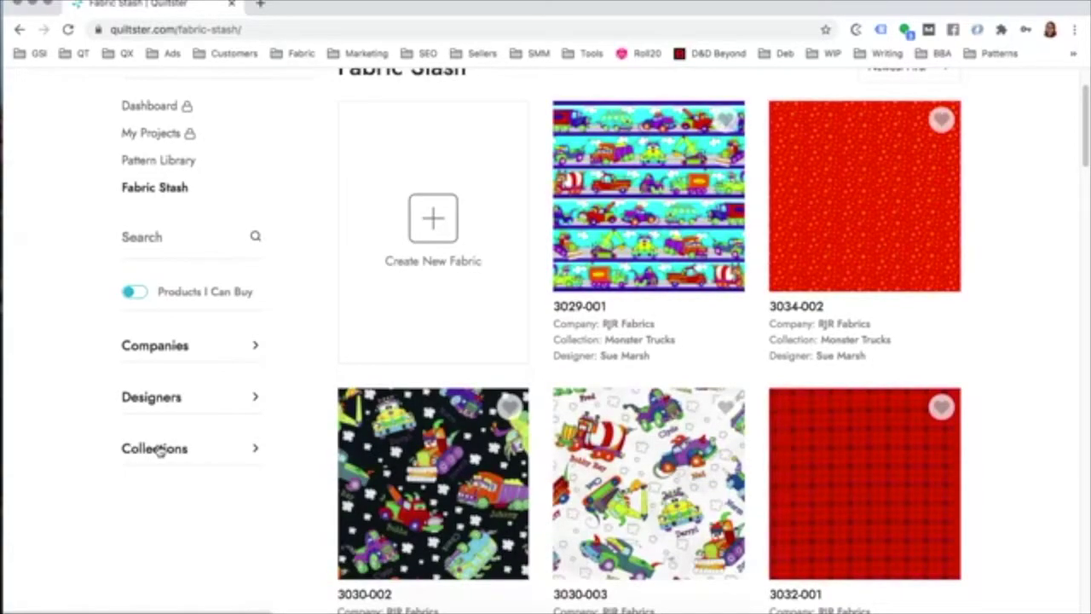
Step: Search collections for 'tula' and filter the fabrics to Tula Pink Solids
left_click(158, 450)
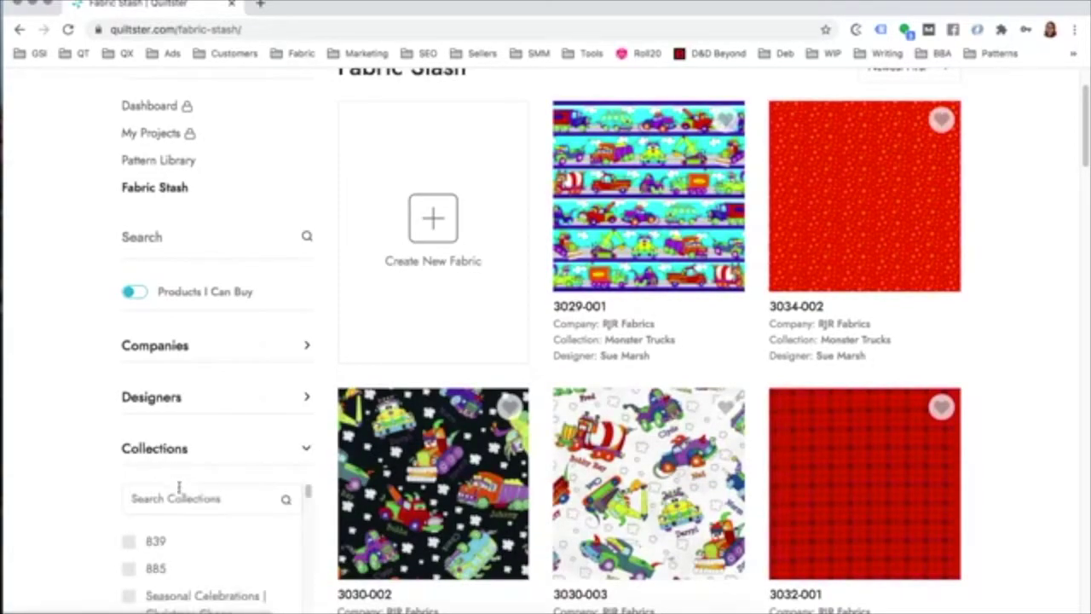
left_click(179, 499)
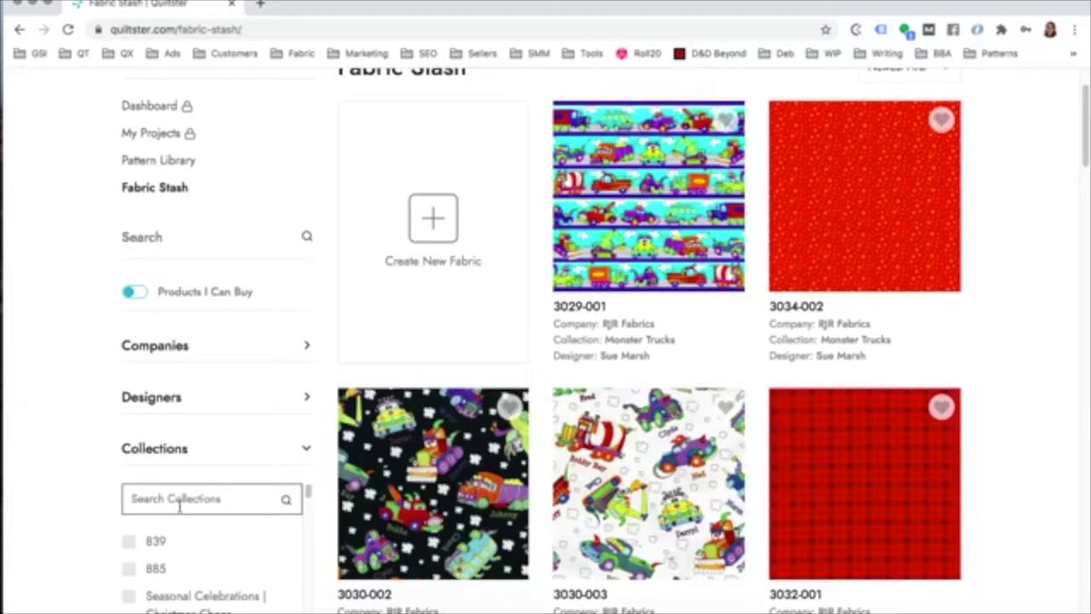
type("tula")
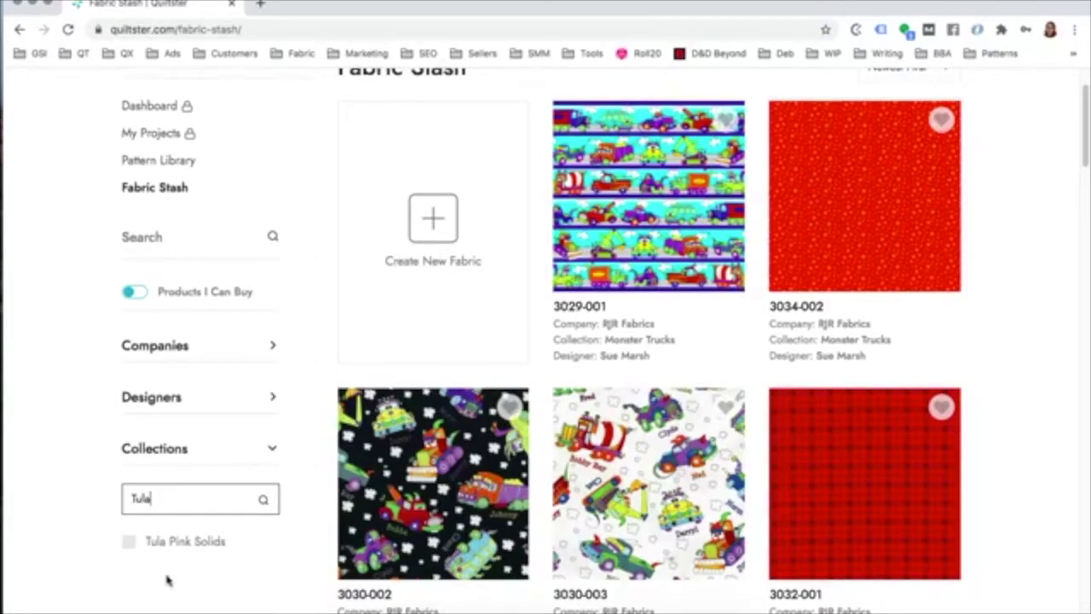
scroll(166, 578, "down", 1)
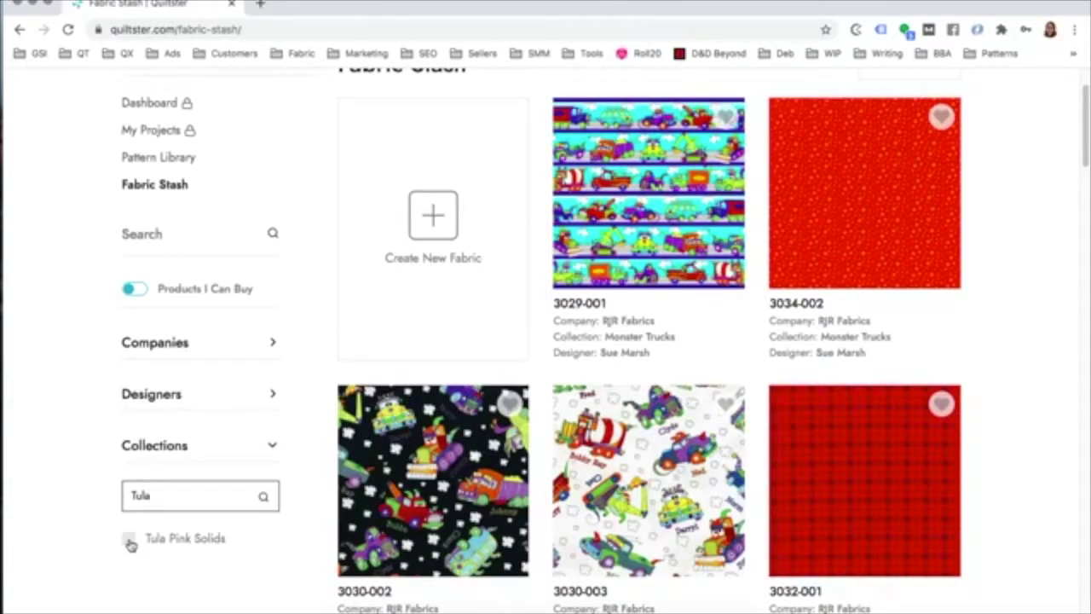
left_click(130, 542)
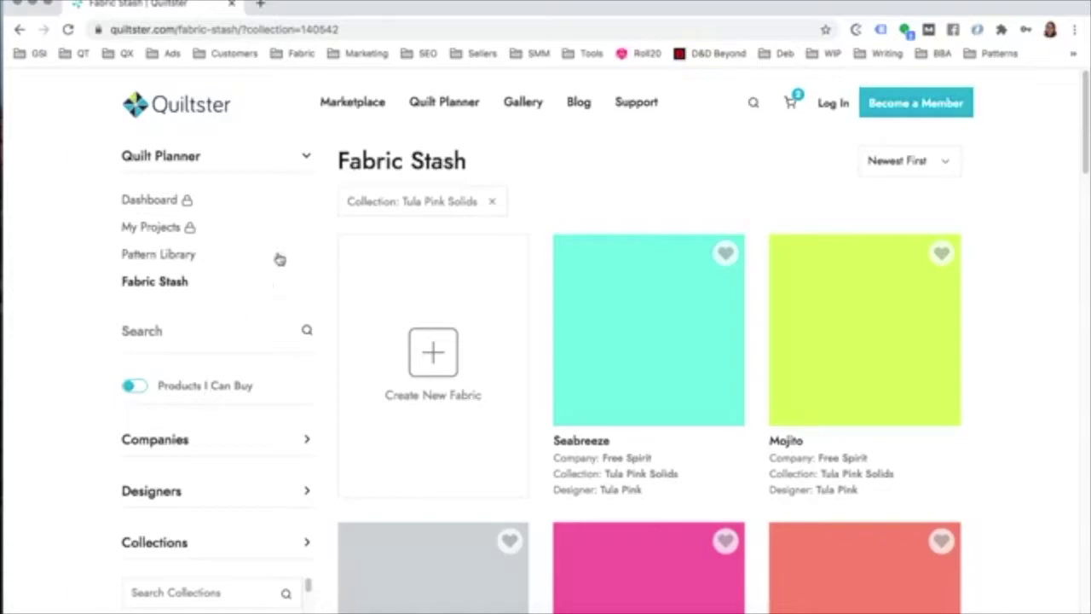
scroll(92, 452, "down", 3)
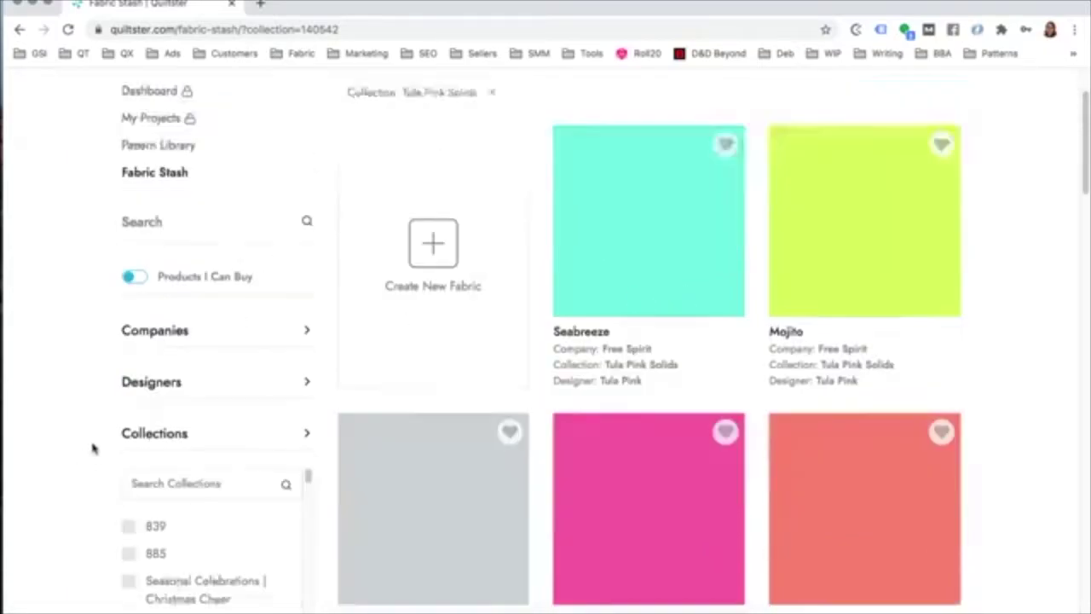
scroll(93, 446, "up", 3)
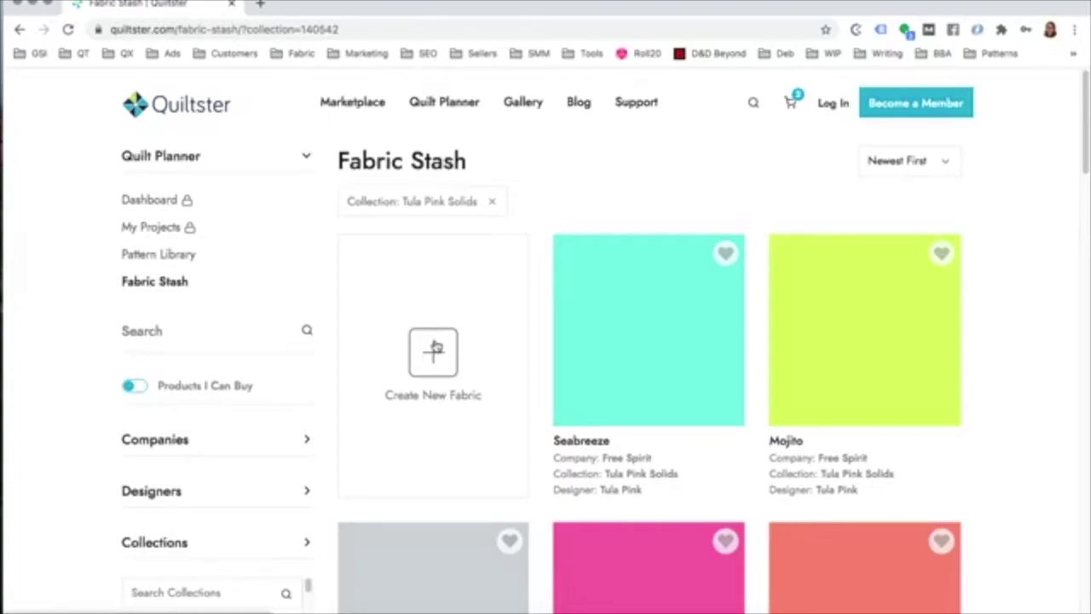
scroll(694, 178, "down", 1)
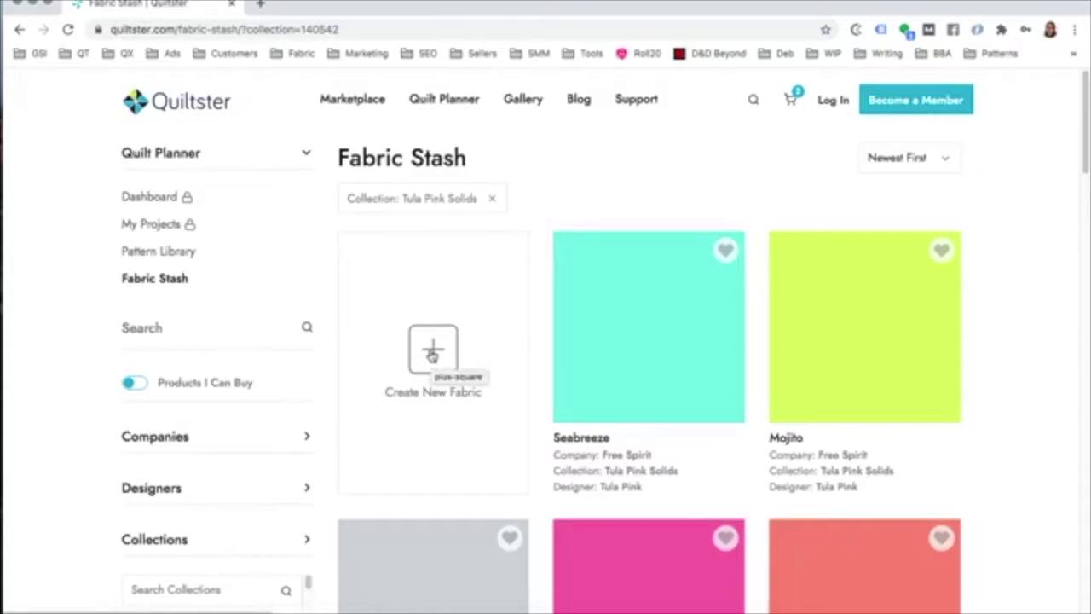
left_click(432, 349)
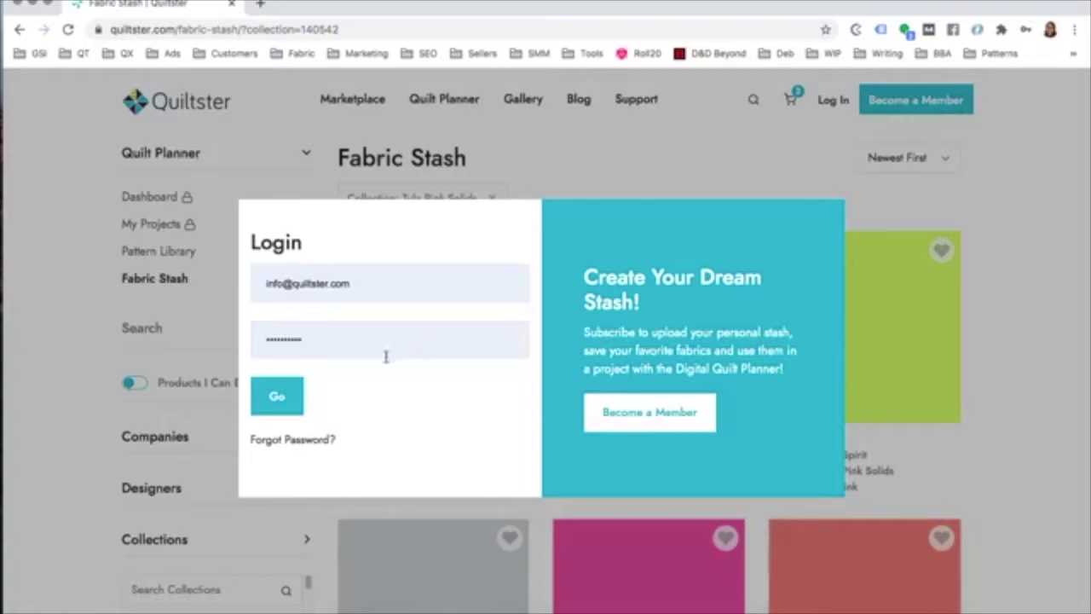
left_click(281, 398)
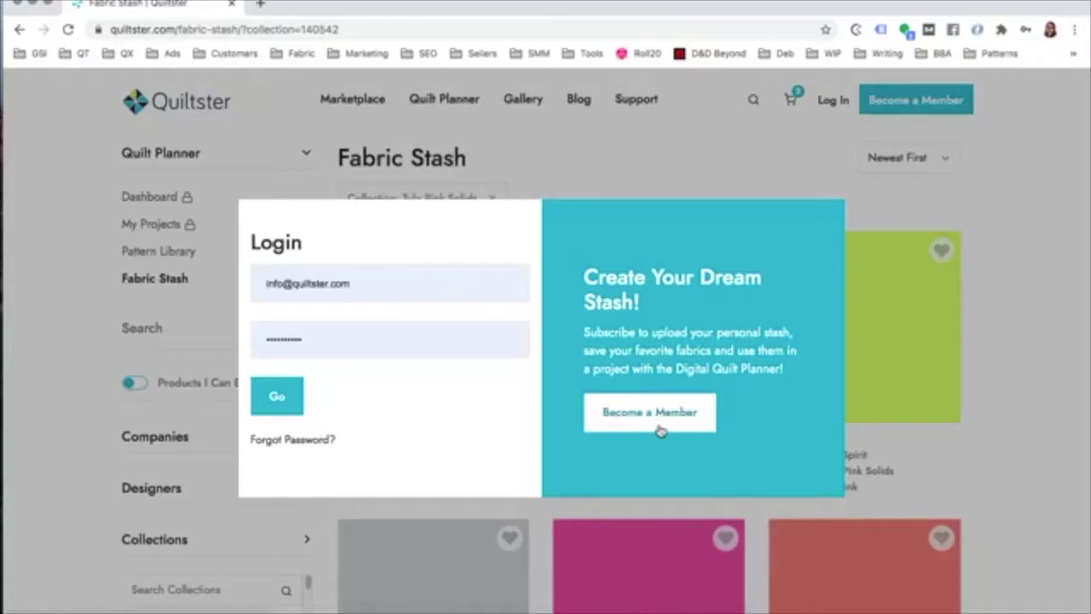
left_click(622, 166)
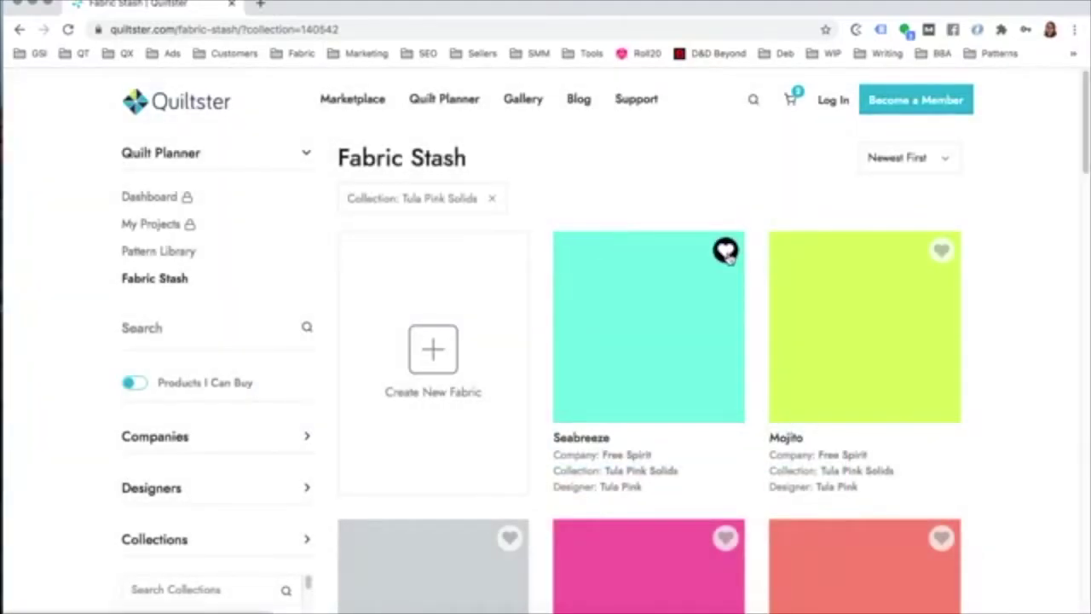
left_click(725, 252)
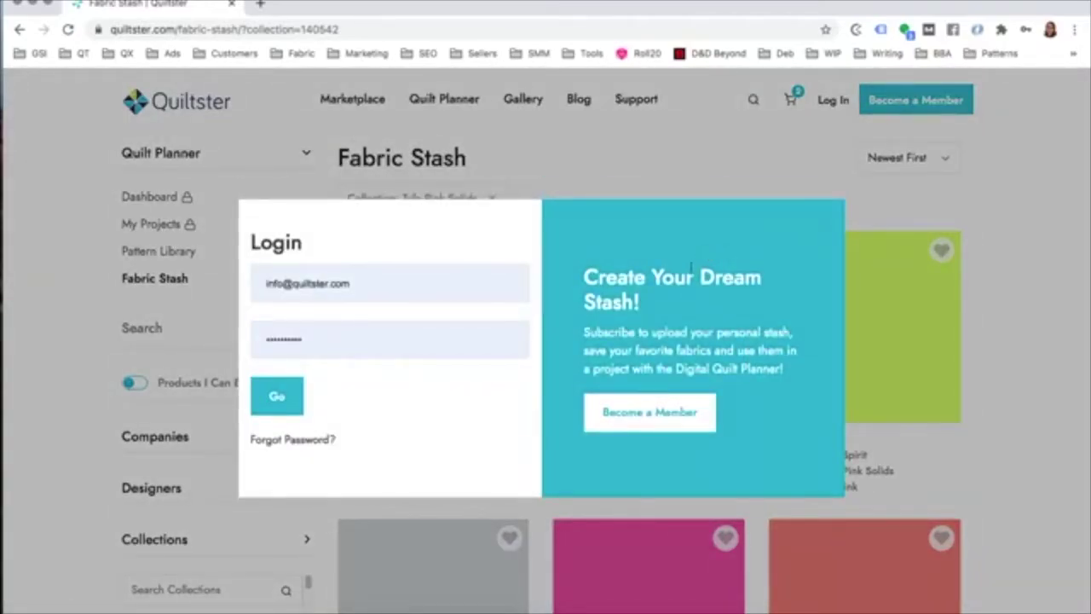
left_click(711, 177)
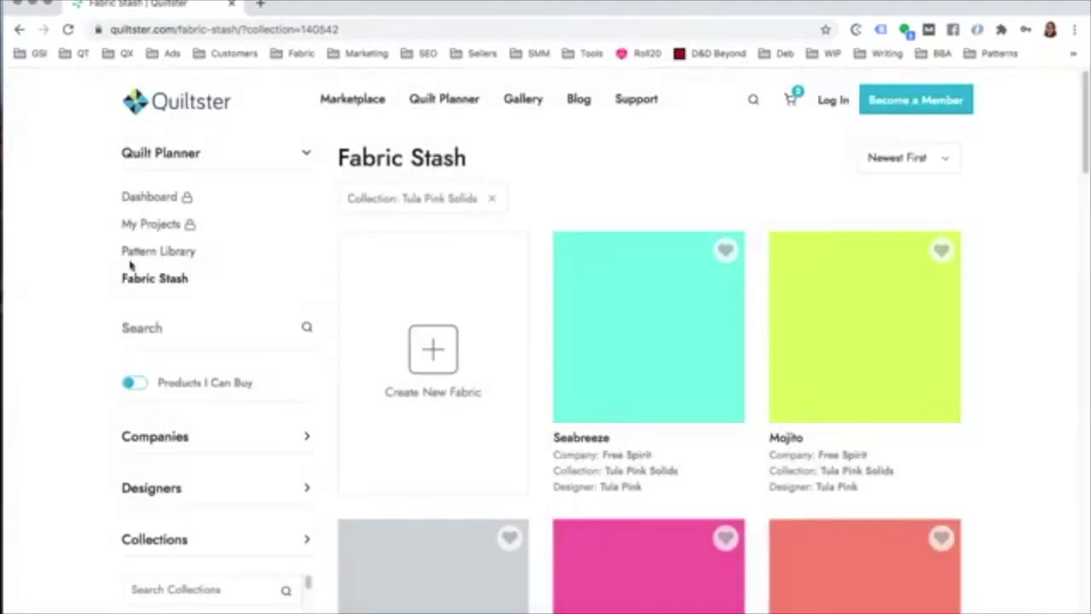
scroll(603, 324, "down", 5)
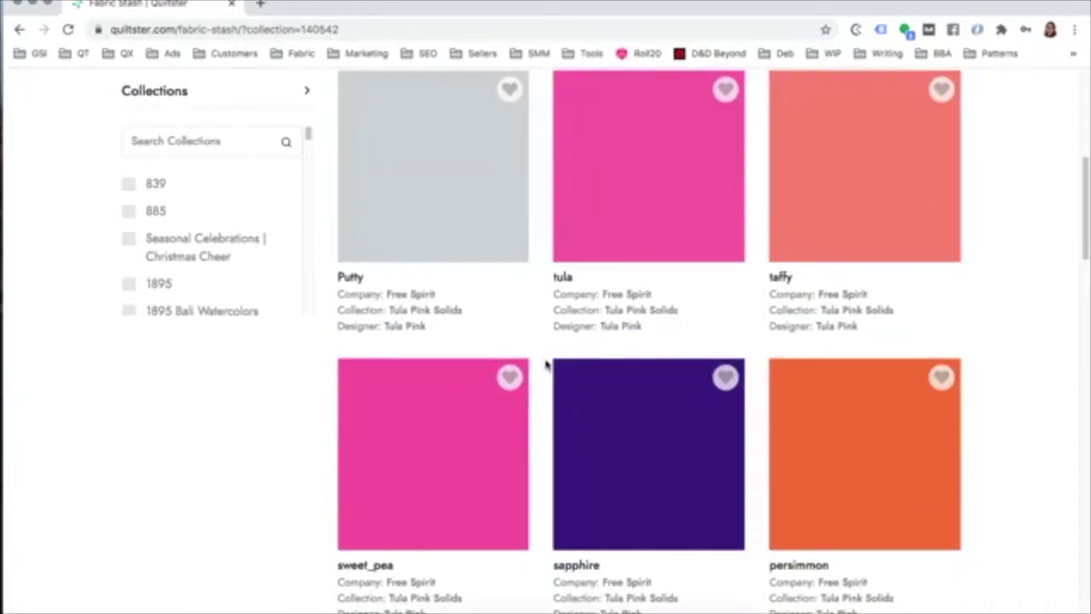
scroll(547, 365, "up", 5)
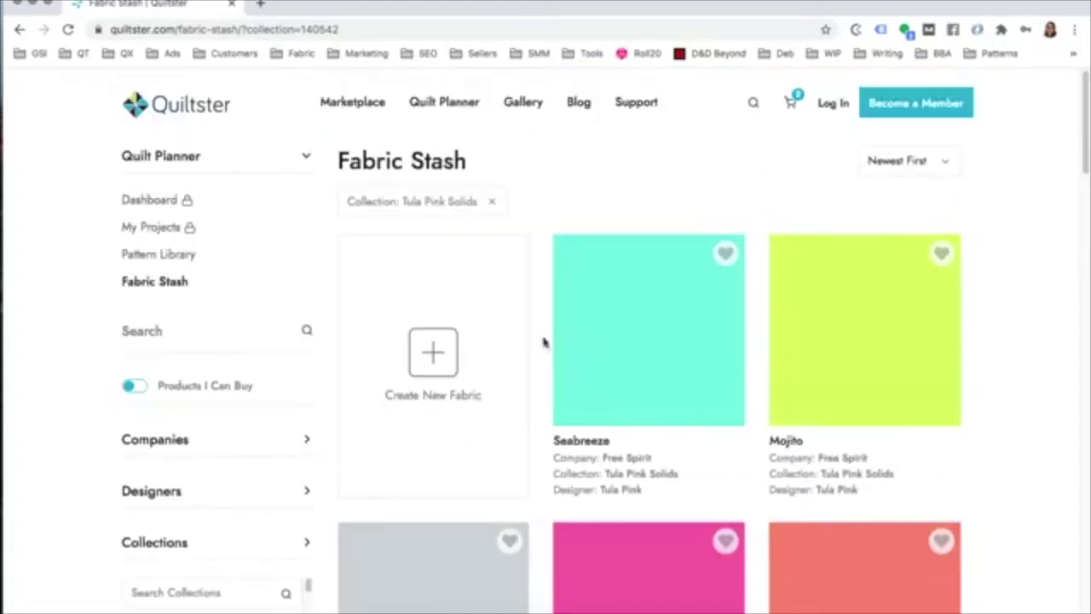
Step: Pass through Quilt Planner and the Marketplace, then open the Pattern Library from the subscribe page
left_click(443, 109)
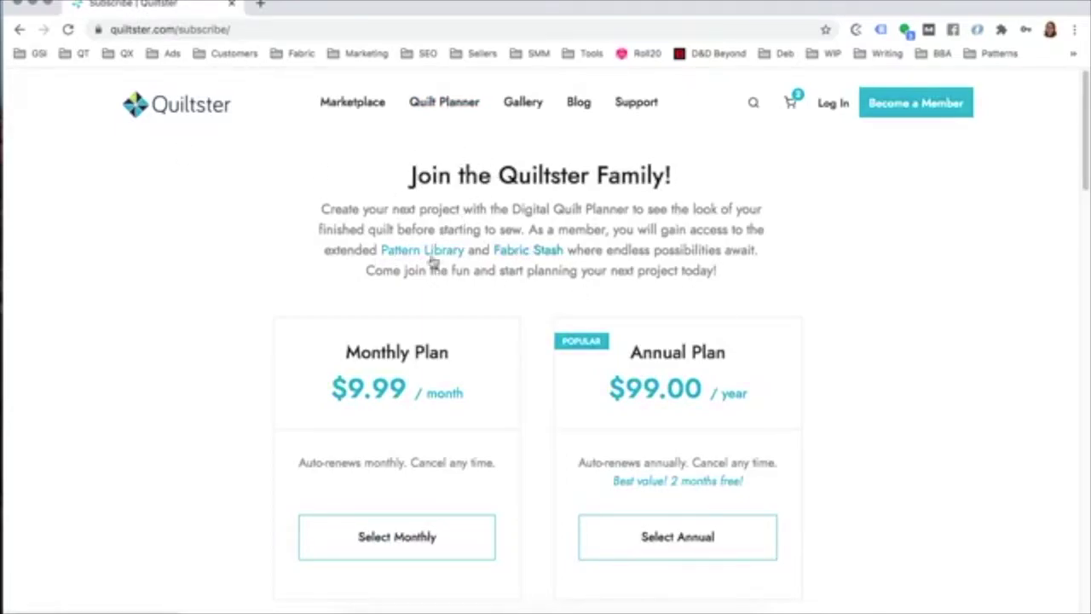
left_click(350, 104)
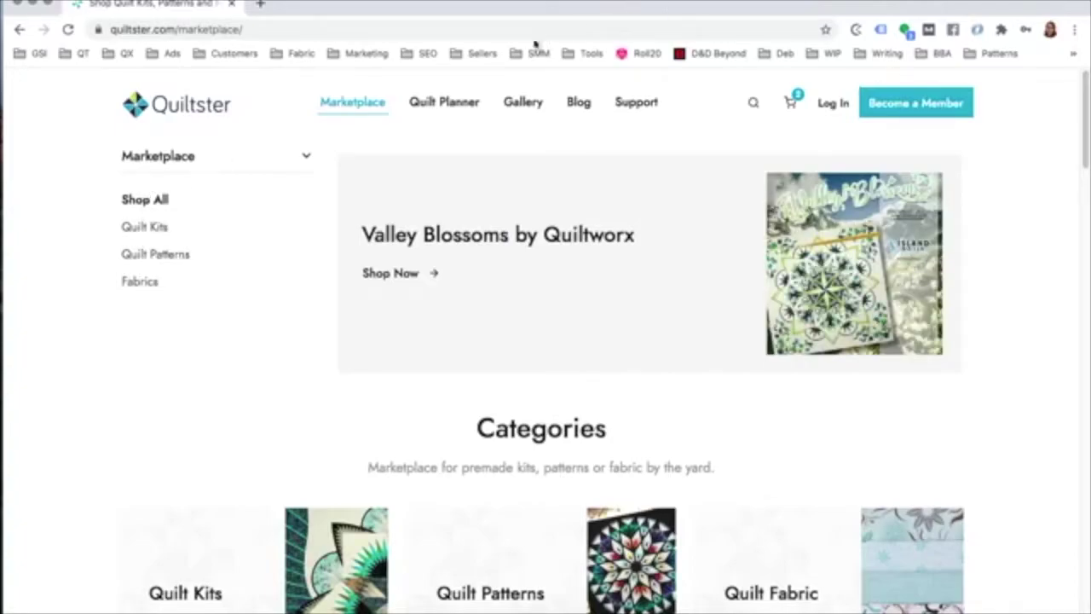
left_click(444, 101)
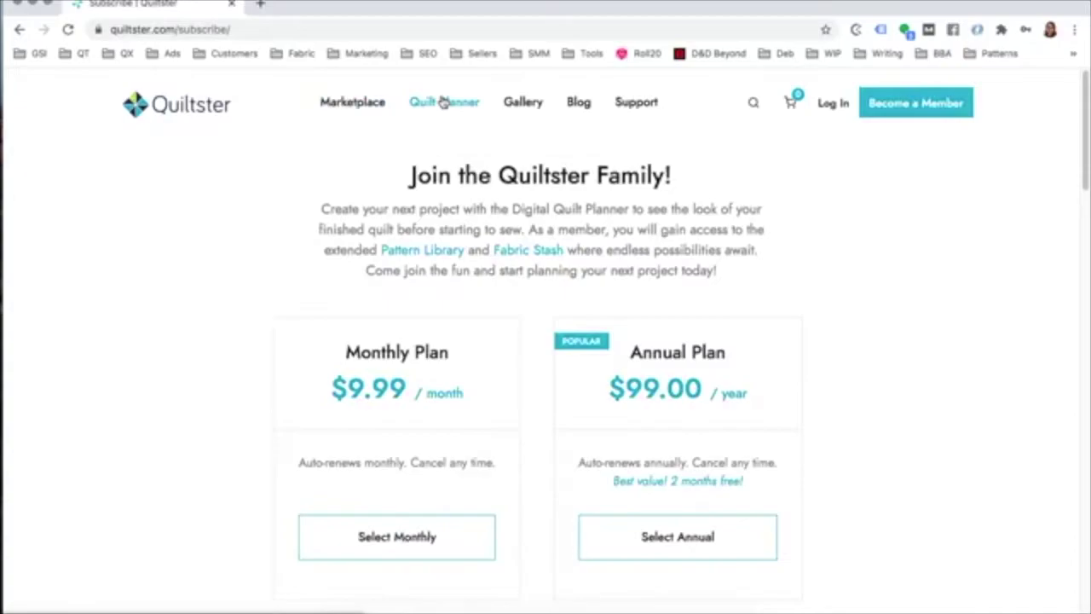
left_click(424, 256)
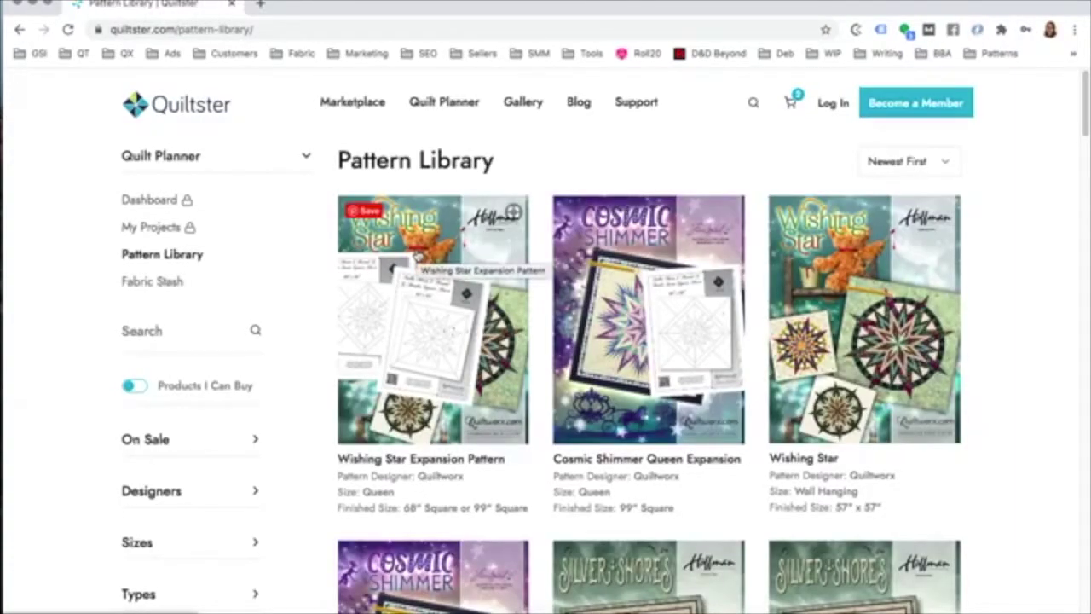
Step: Scroll through the Pattern Library's patterns and back up to the top
scroll(418, 256, "down", 1)
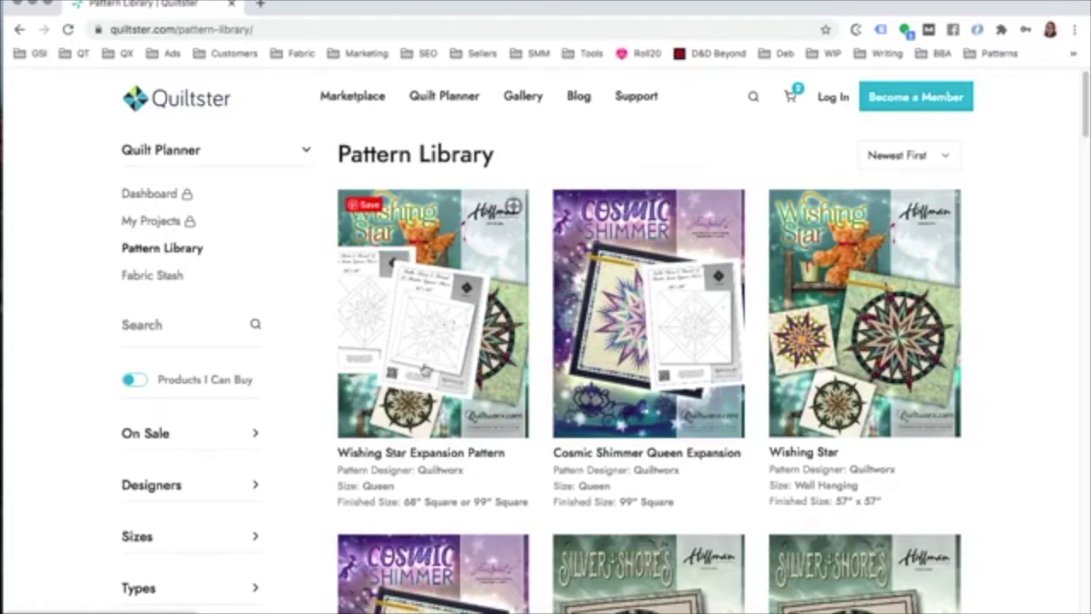
scroll(718, 314, "up", 1)
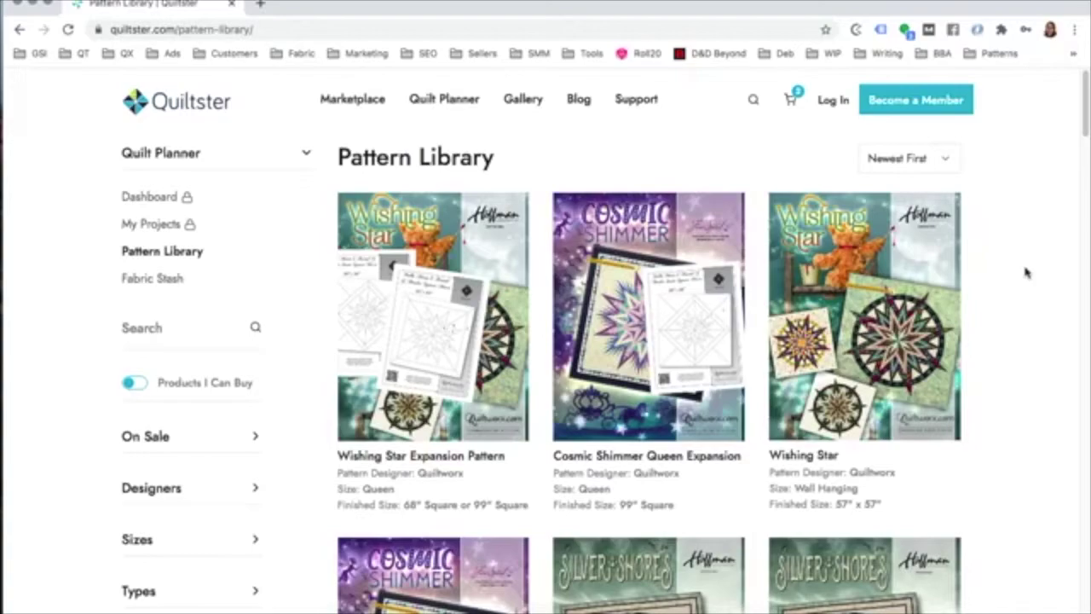
scroll(1028, 273, "down", 3)
scroll(1033, 274, "down", 5)
scroll(1034, 275, "down", 4)
scroll(1034, 275, "up", 10)
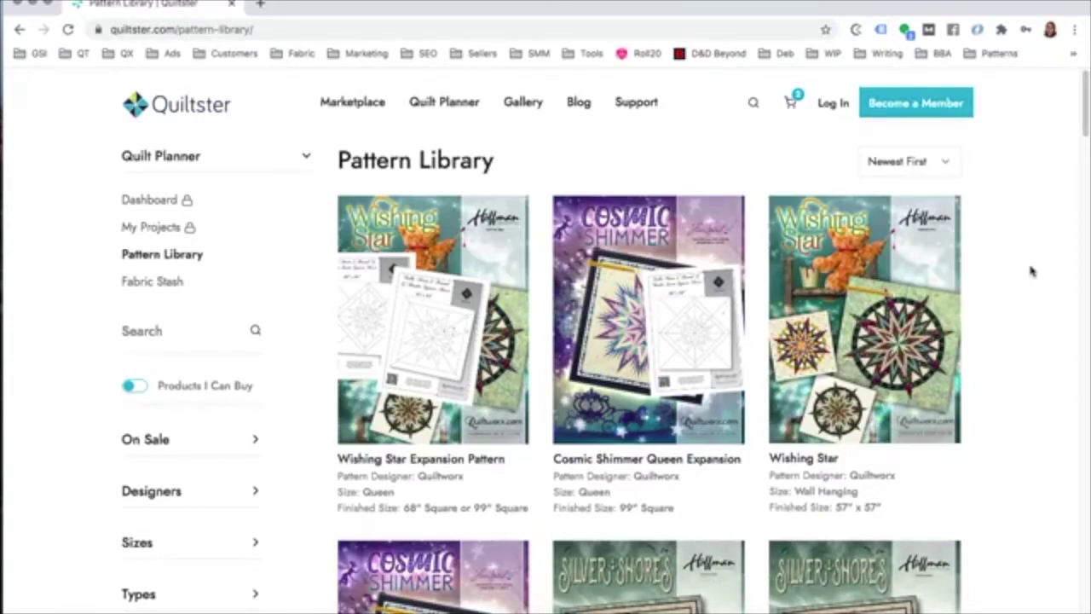
scroll(1032, 271, "down", 3)
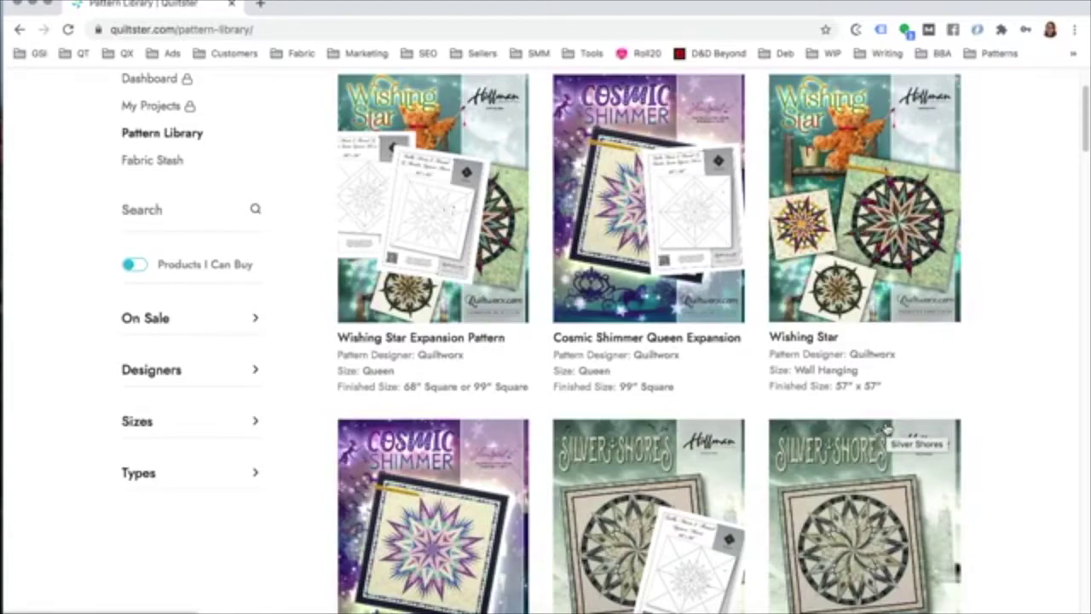
mouse_move(869, 441)
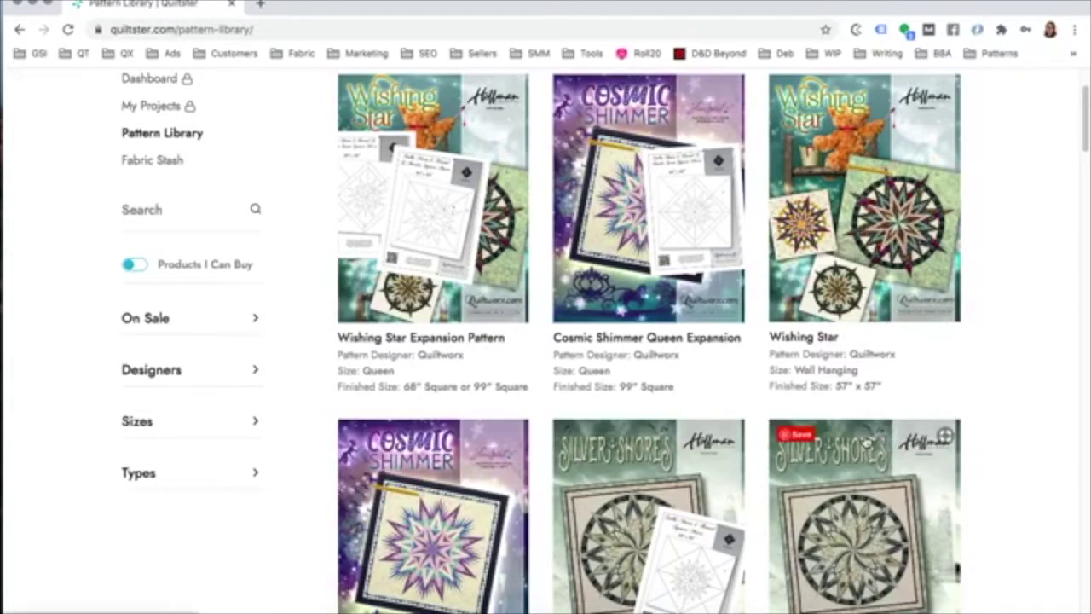
scroll(901, 370, "up", 3)
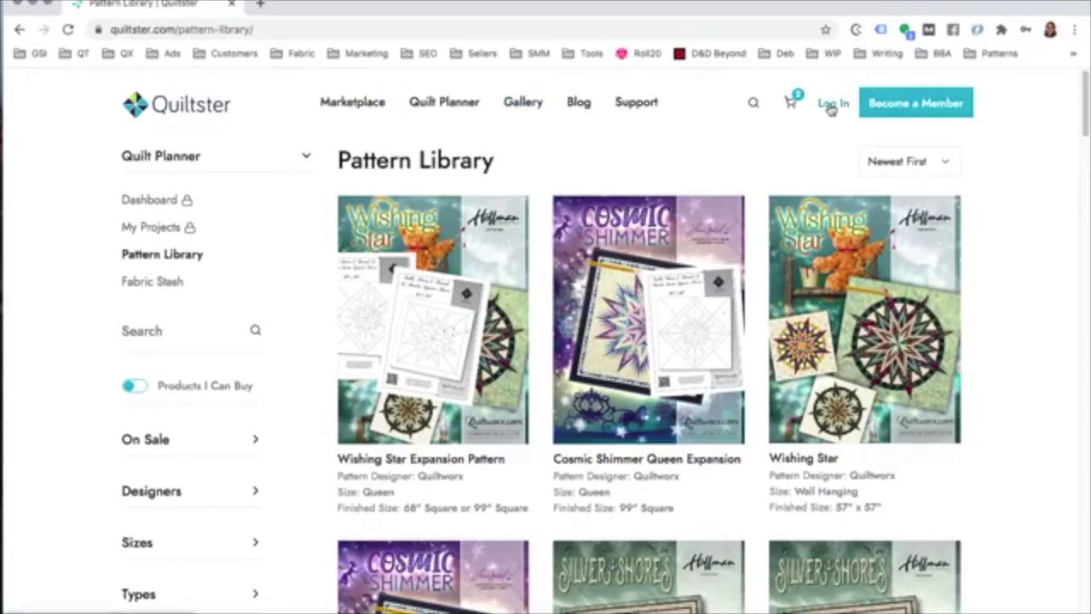
Step: Log in from the header popup using the saved account details
left_click(831, 103)
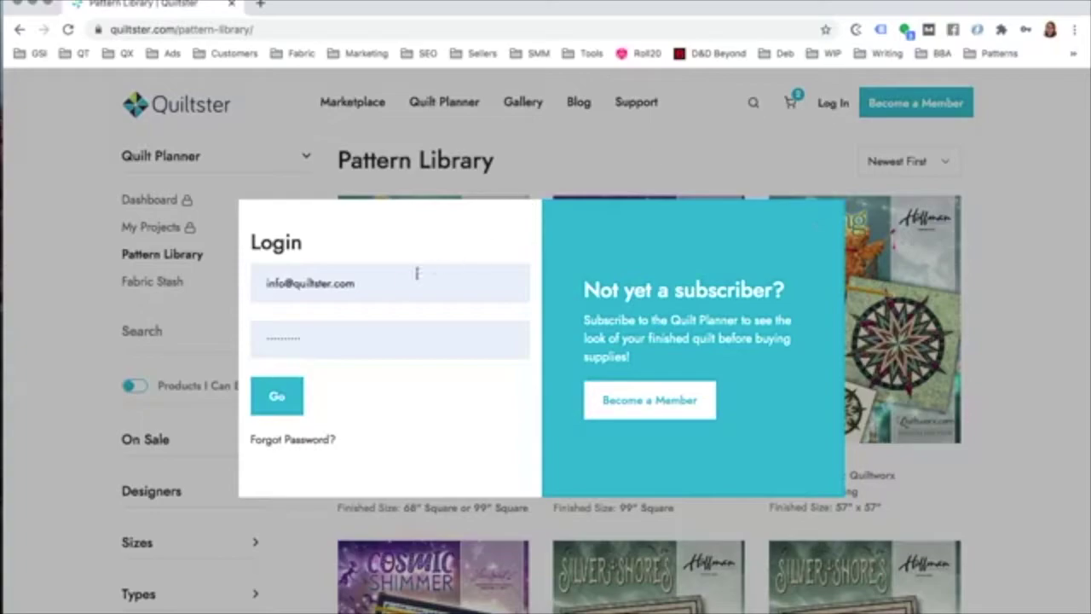
left_click(277, 398)
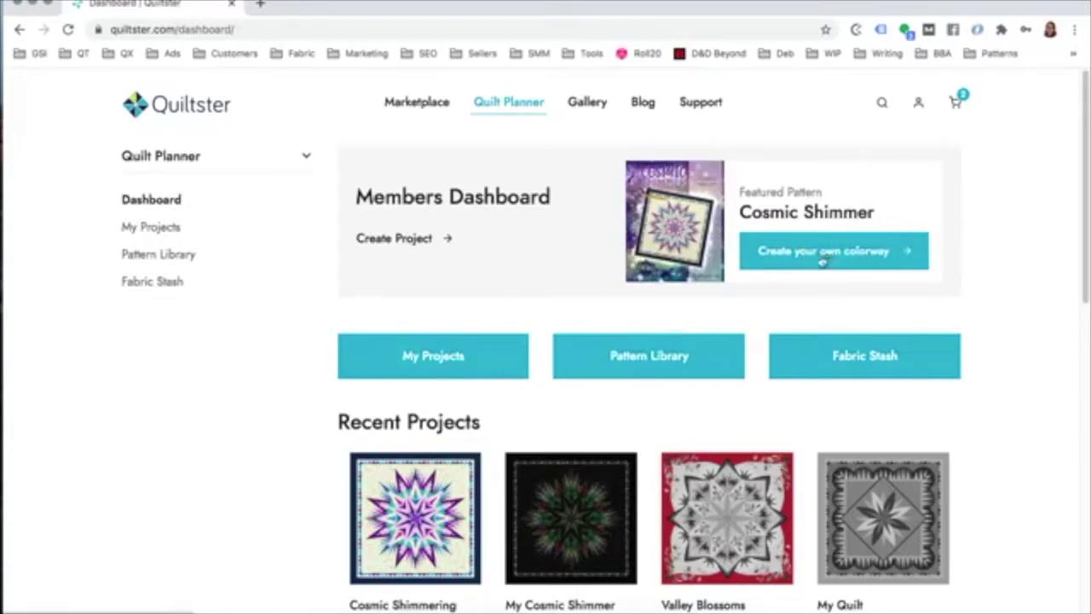
Step: Open My Projects and scroll the grid showing Cosmic Shimmering and My Cosmic Shimmer
left_click(426, 358)
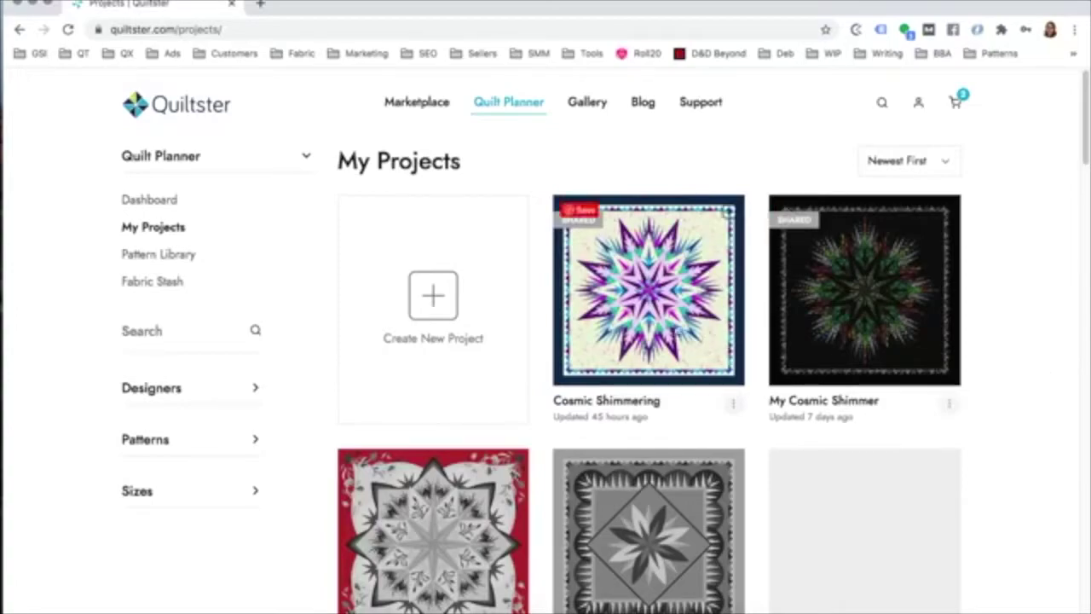
scroll(907, 342, "down", 4)
scroll(909, 343, "down", 5)
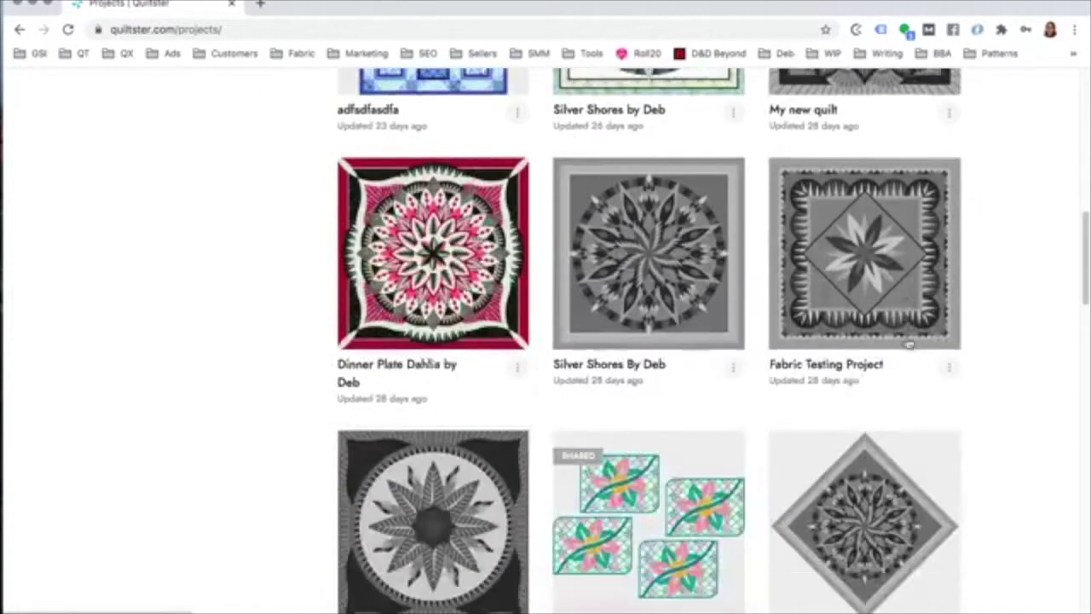
scroll(829, 324, "up", 10)
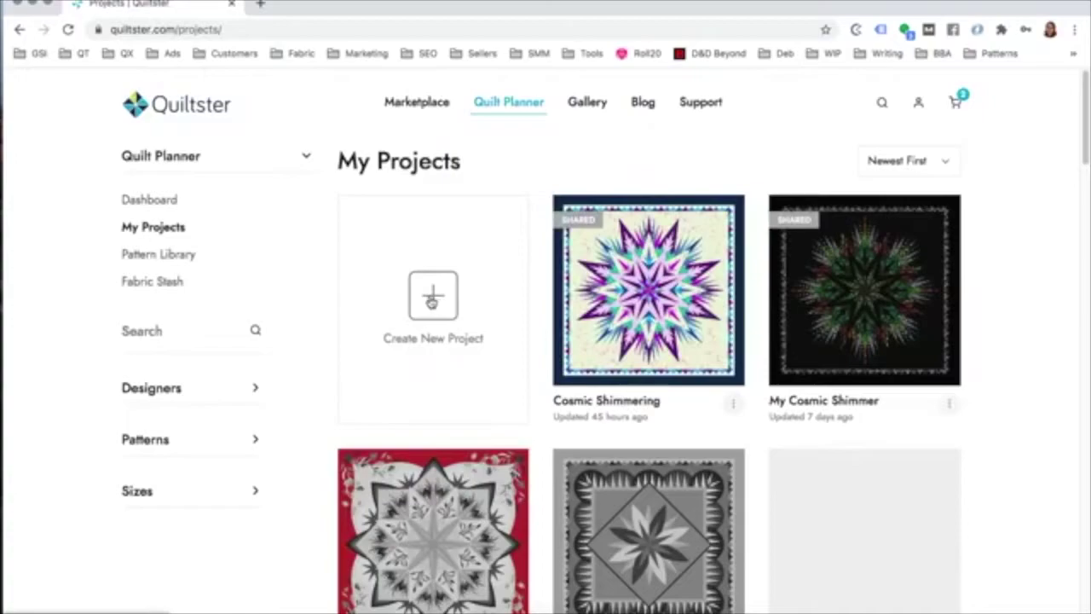
left_click(432, 299)
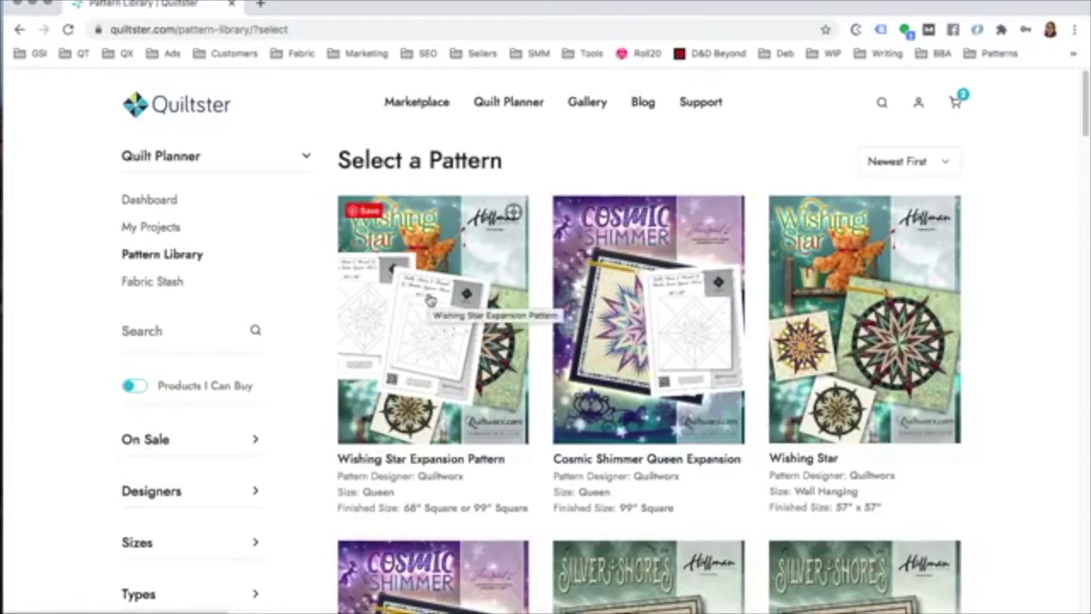
scroll(431, 298, "down", 3)
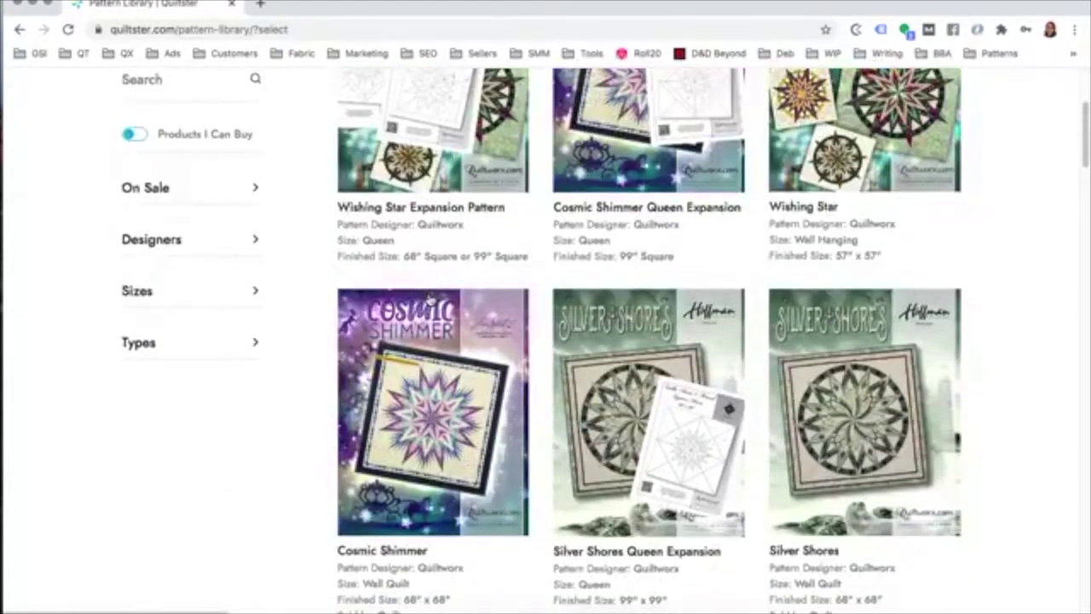
scroll(431, 298, "up", 3)
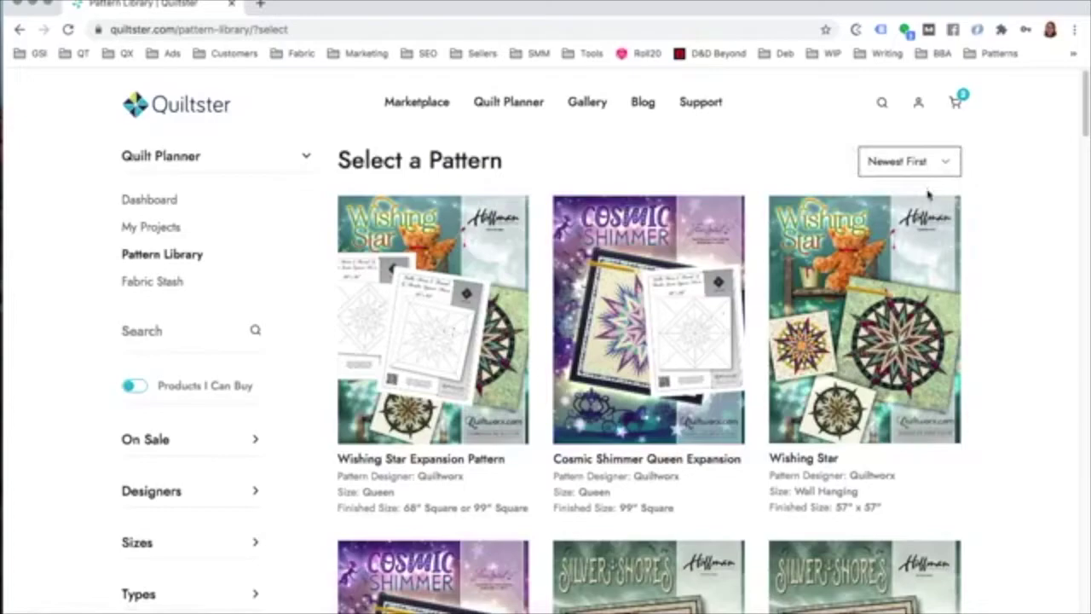
scroll(164, 433, "down", 2)
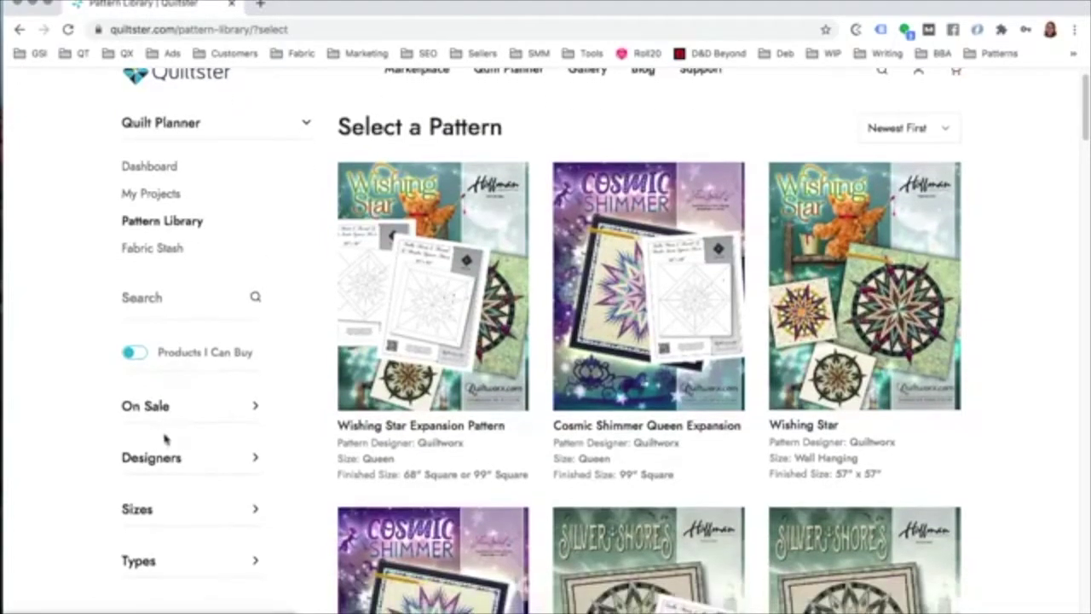
scroll(165, 439, "down", 2)
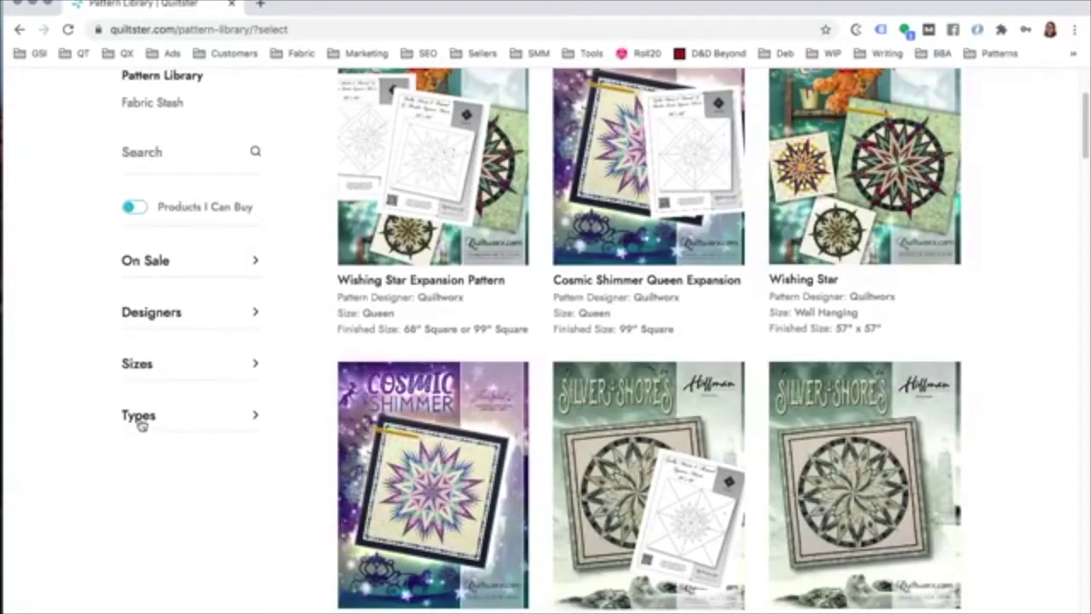
left_click(139, 418)
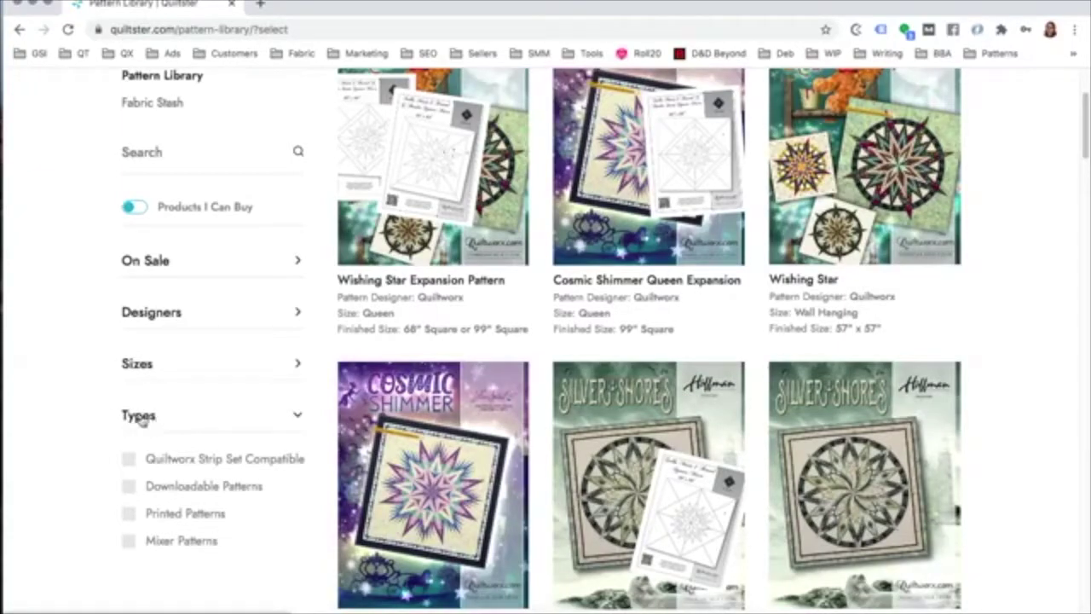
left_click(129, 543)
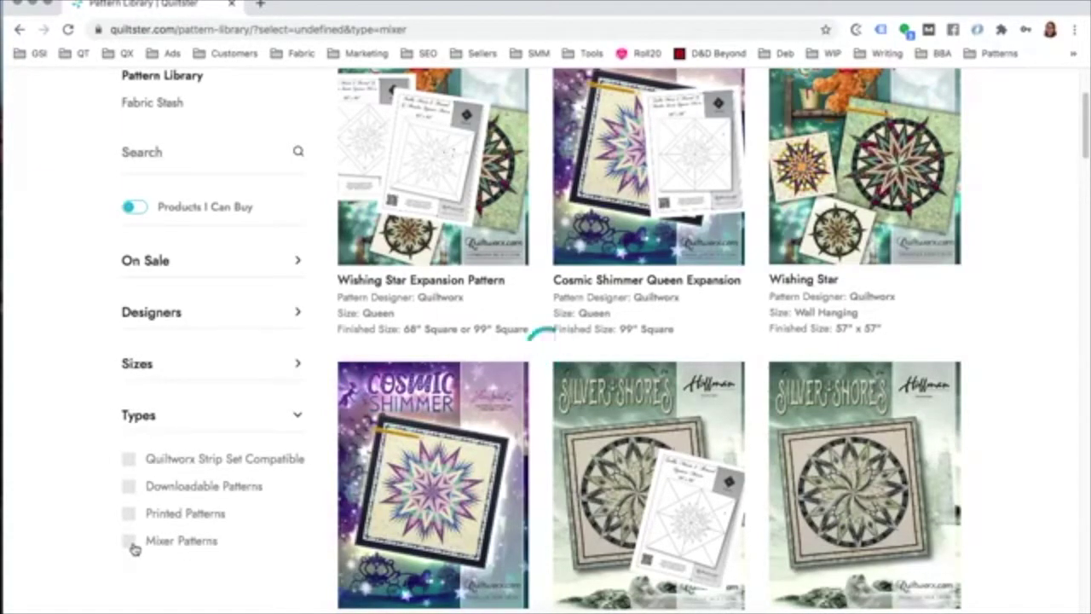
scroll(578, 336, "down", 20)
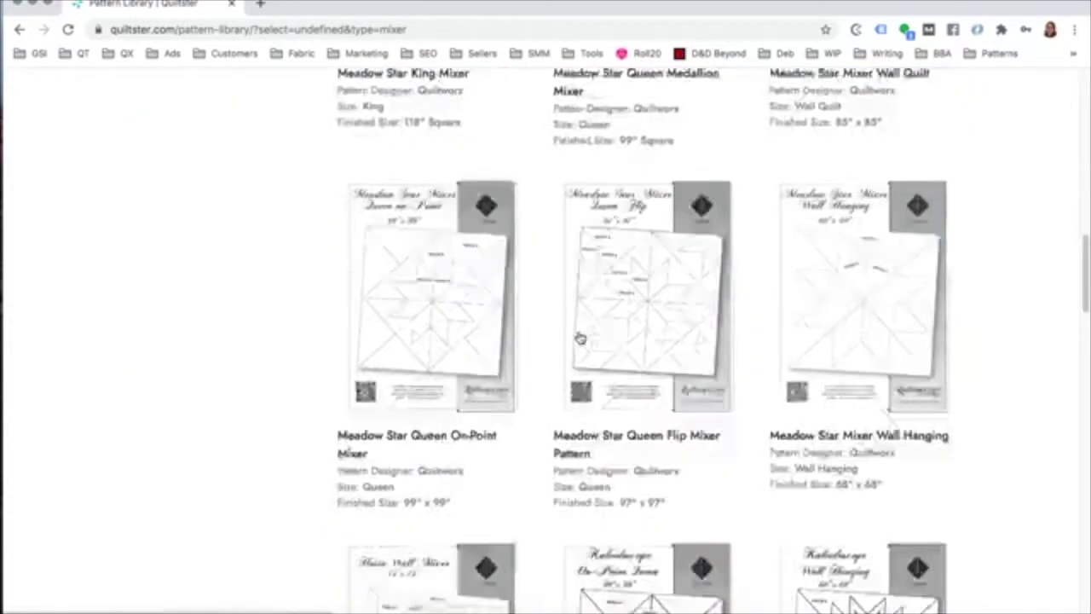
scroll(578, 339, "down", 5)
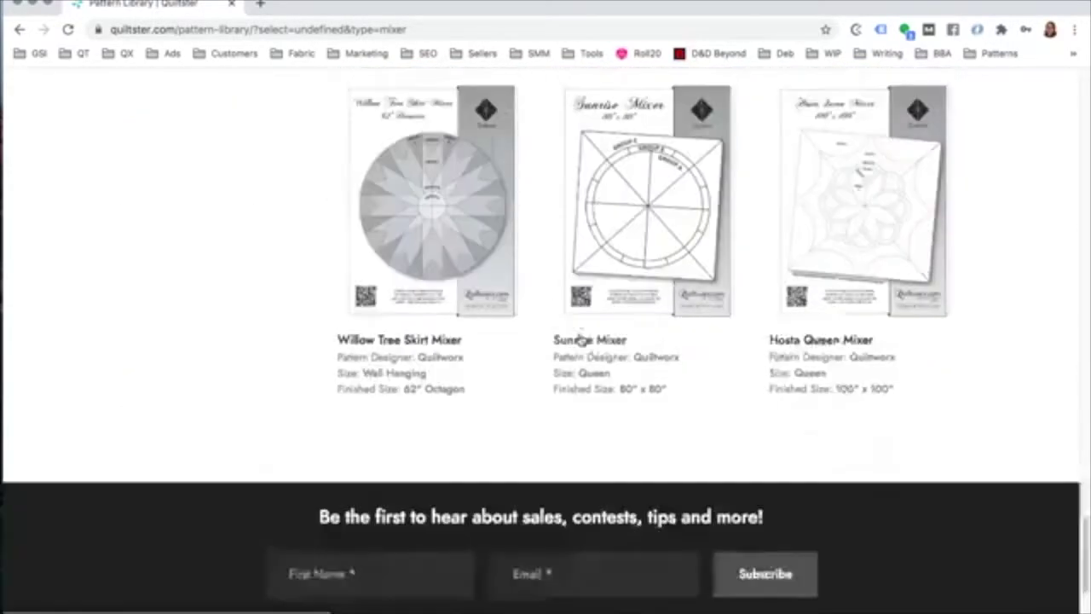
scroll(579, 341, "up", 12)
scroll(579, 341, "up", 12)
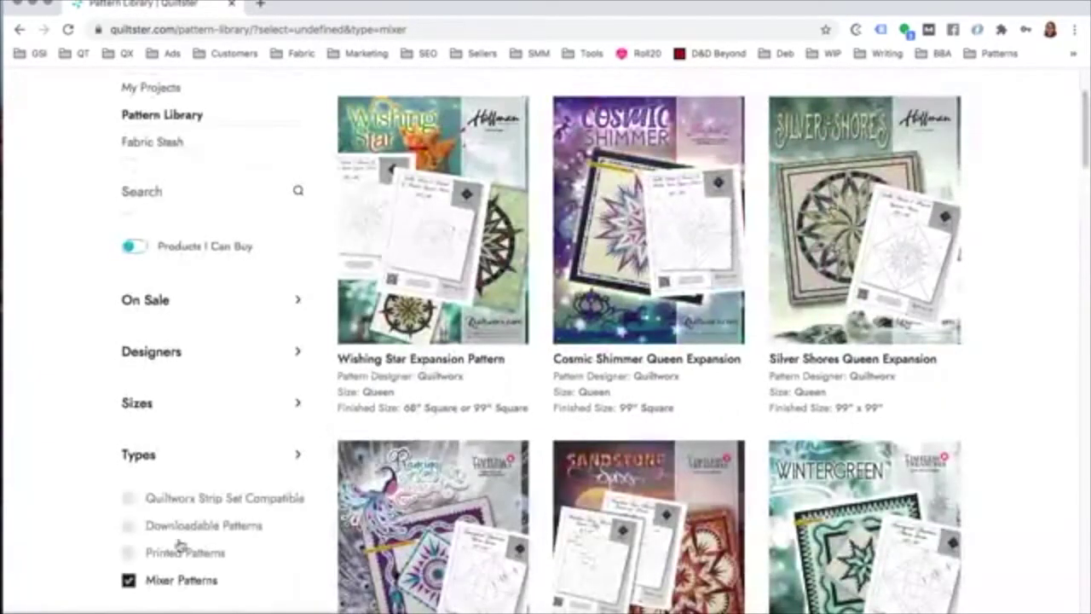
left_click(128, 579)
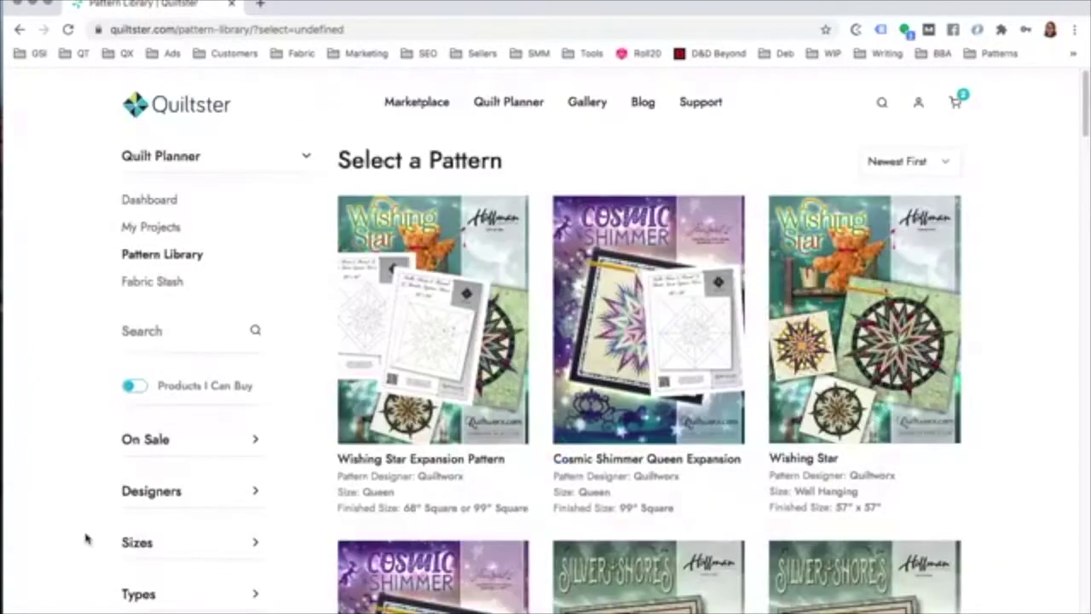
scroll(75, 487, "down", 1)
left_click(141, 506)
scroll(135, 545, "down", 1)
left_click(128, 596)
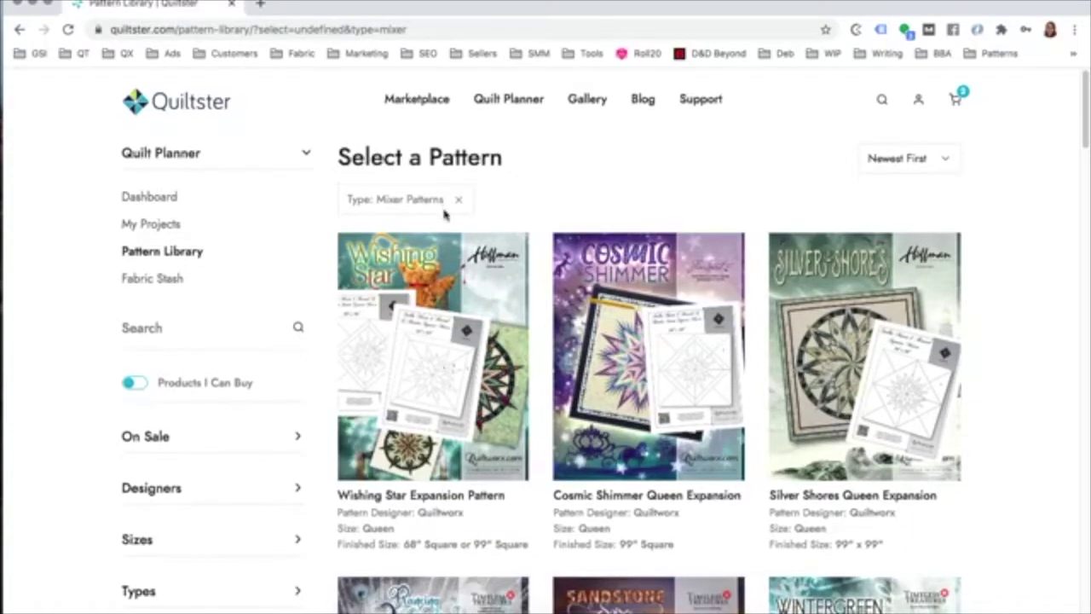
scroll(175, 273, "down", 4)
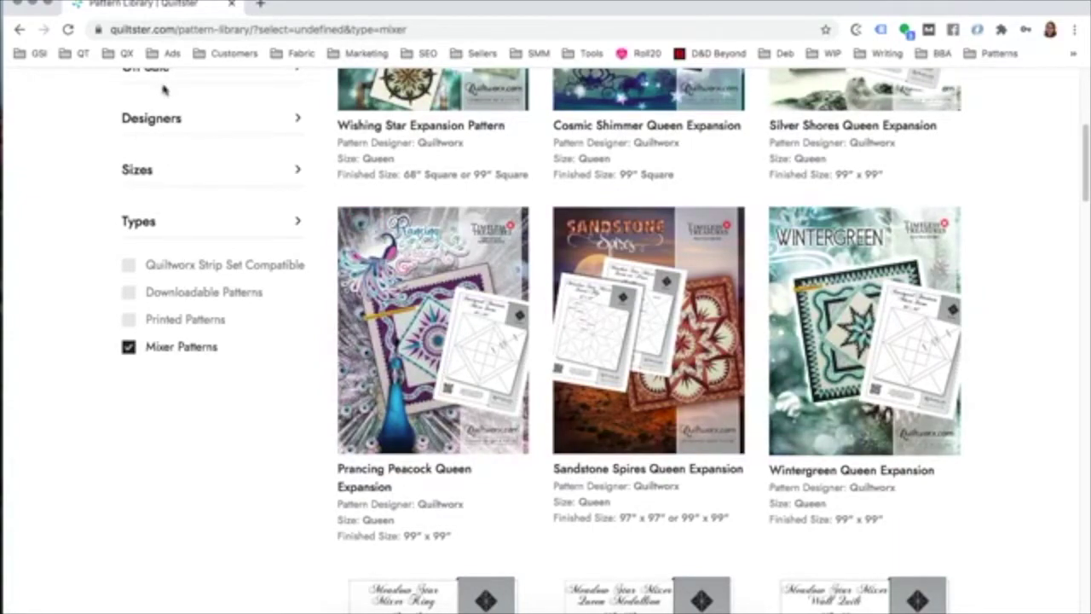
scroll(263, 211, "up", 5)
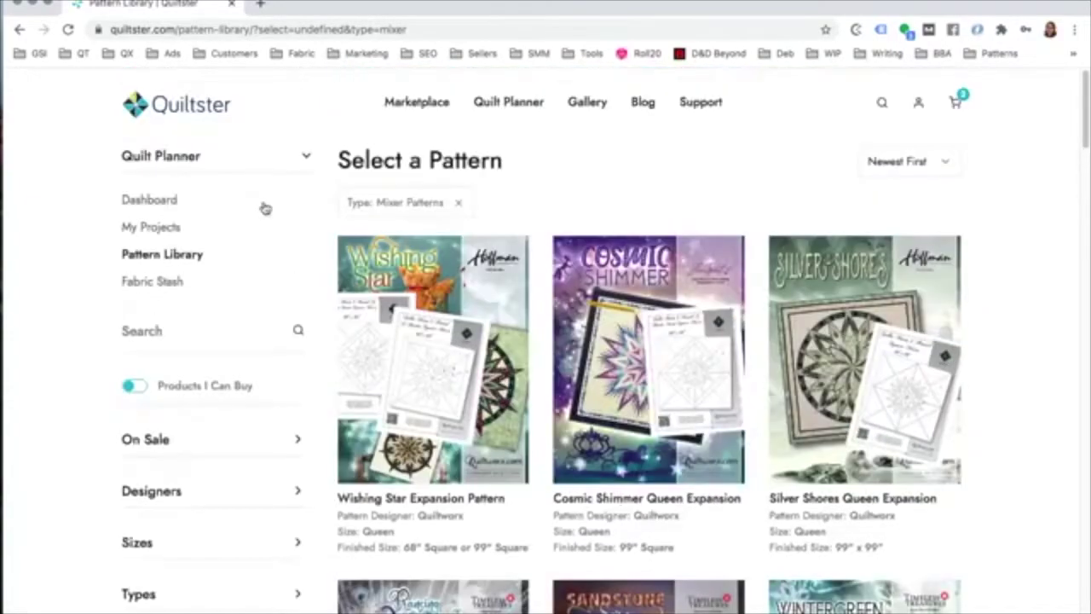
left_click(461, 205)
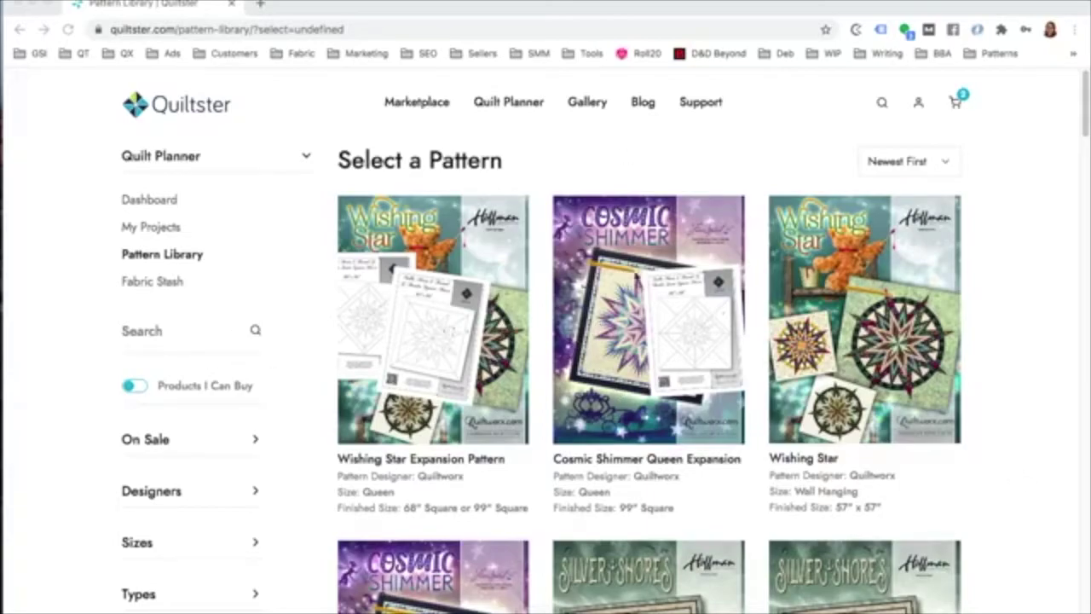
scroll(638, 290, "down", 4)
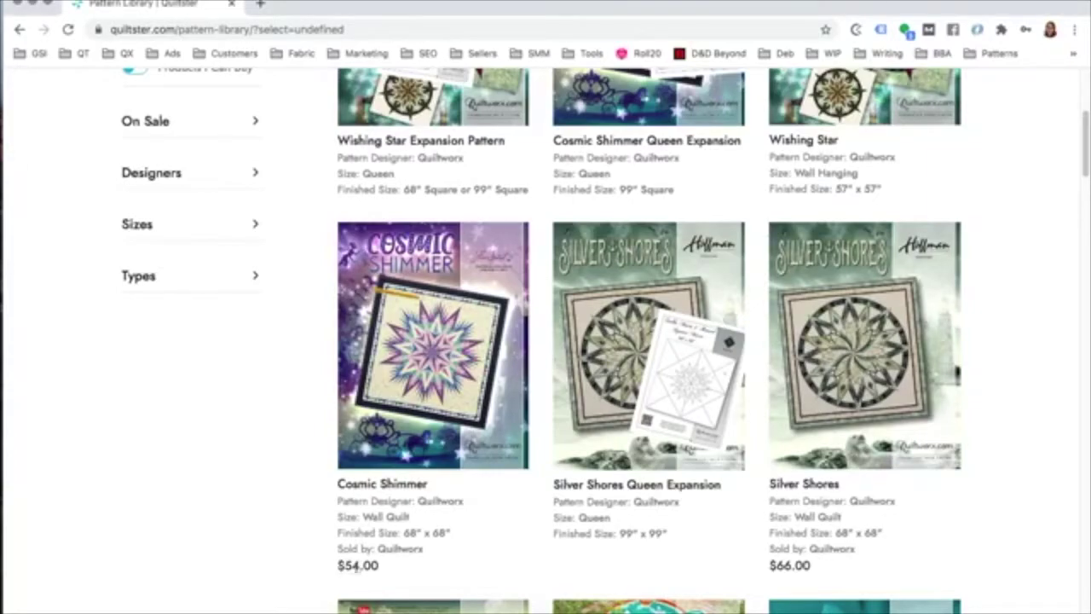
scroll(409, 556, "up", 1)
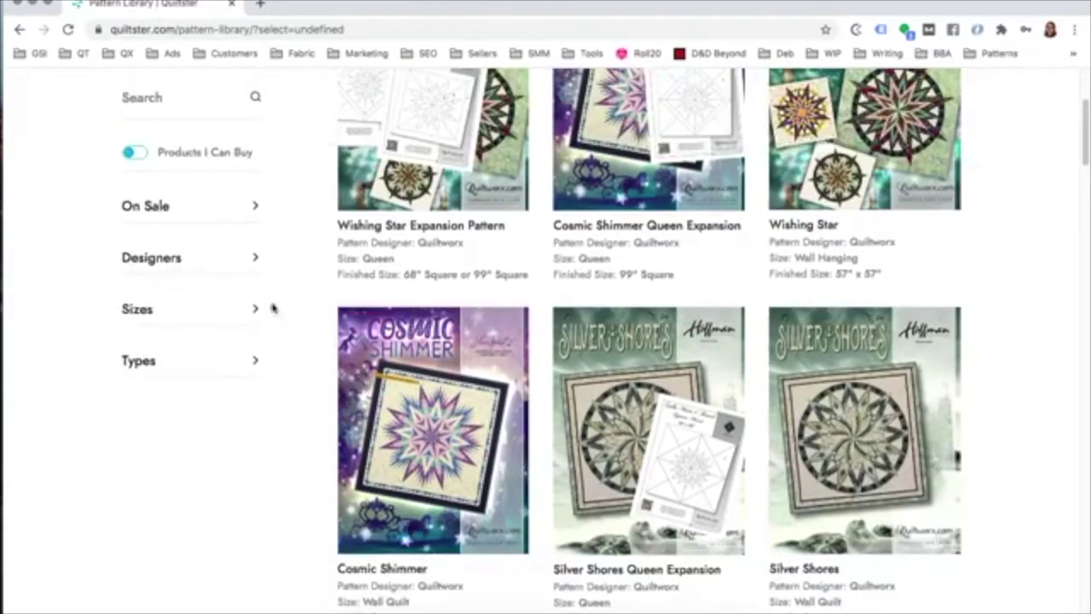
left_click(147, 161)
scroll(147, 160, "up", 1)
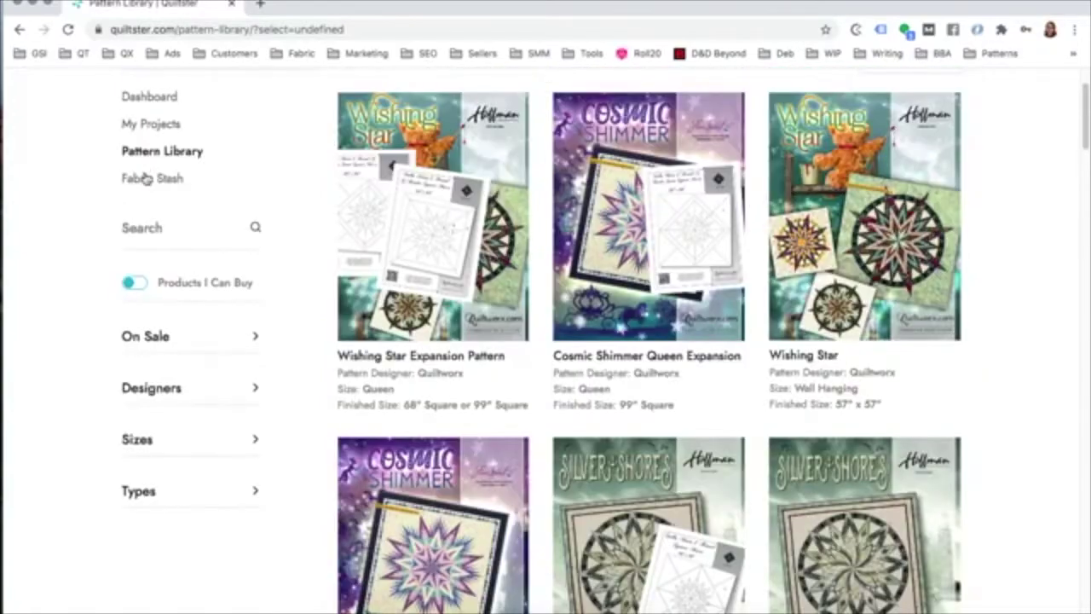
Step: Turn on Products I Can Buy to show only purchasable patterns
left_click(139, 285)
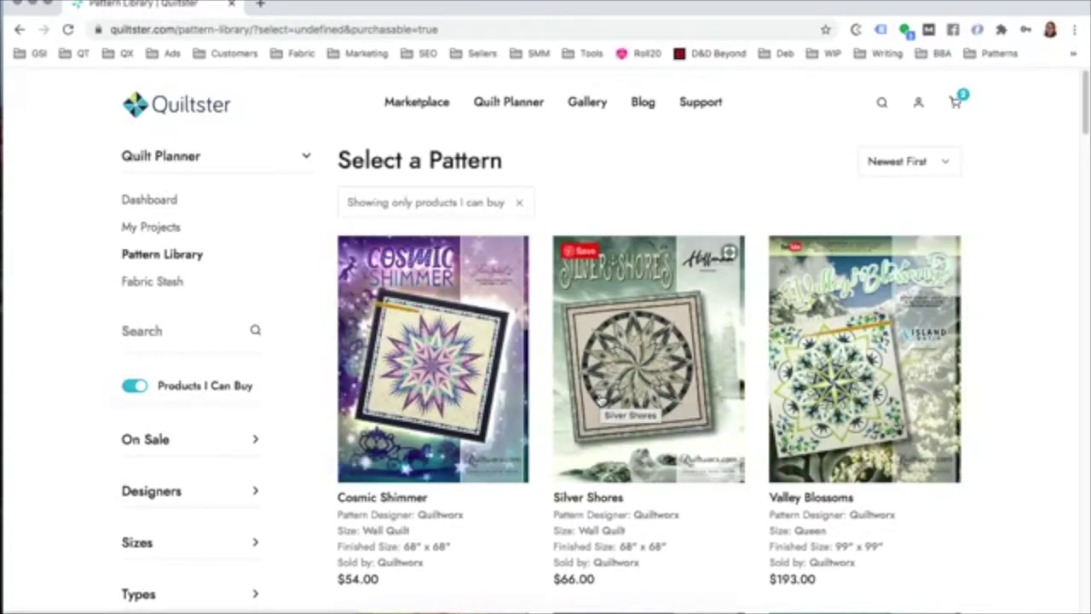
scroll(602, 399, "down", 4)
scroll(602, 384, "up", 4)
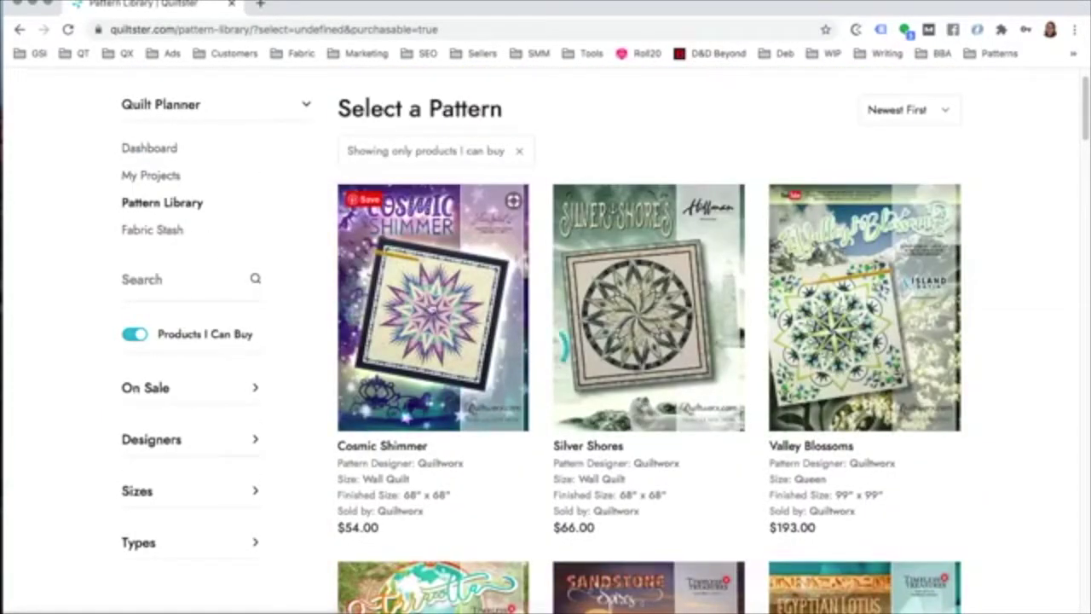
Step: Add the $54.00 Cosmic Shimmer wall quilt pattern to the cart from its product page
left_click(524, 351)
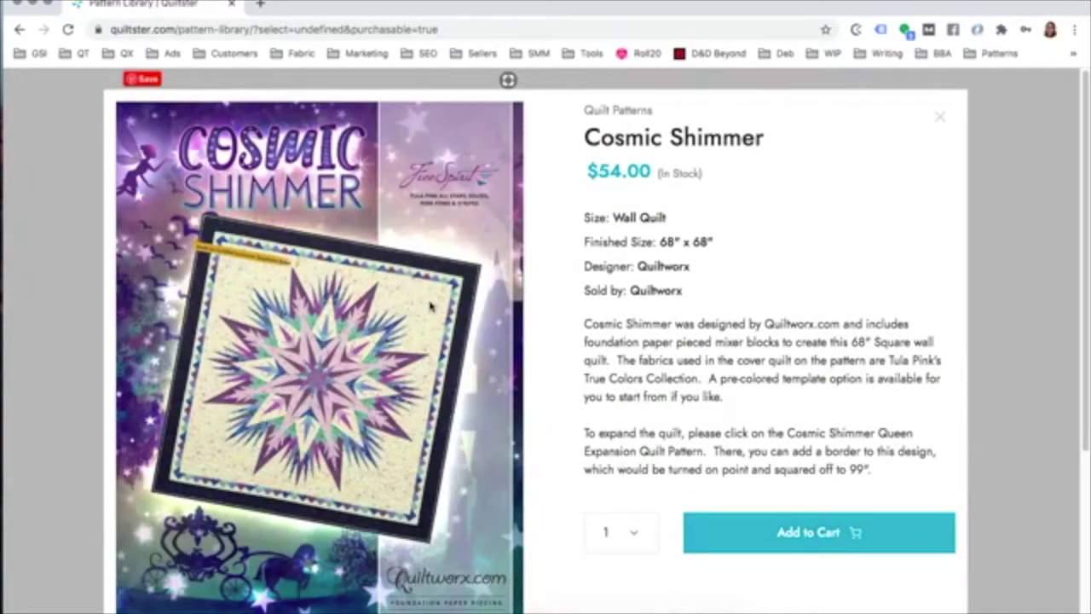
scroll(589, 318, "down", 1)
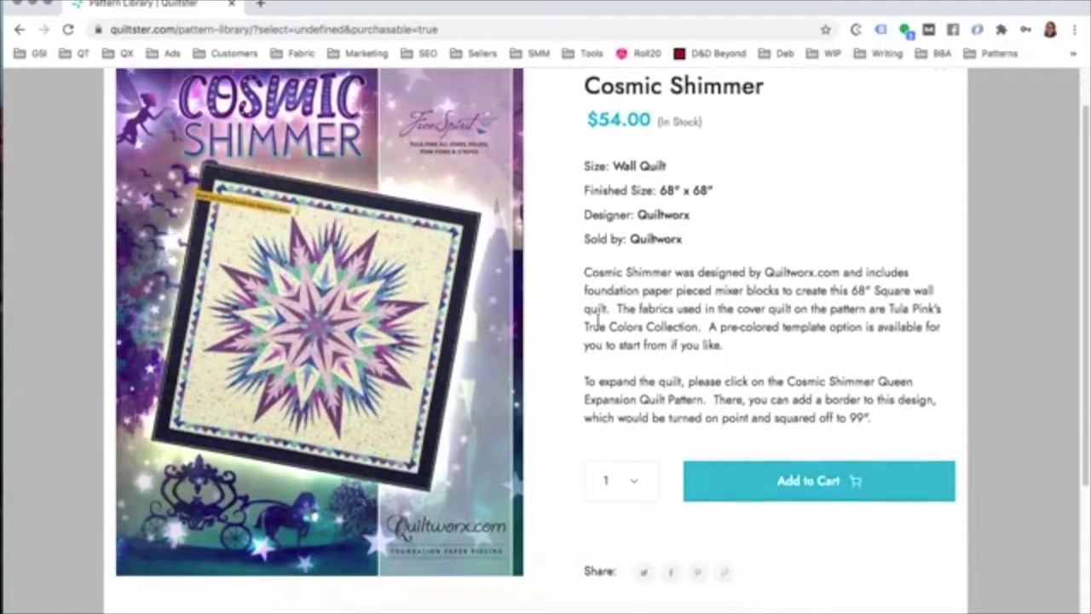
left_click(801, 482)
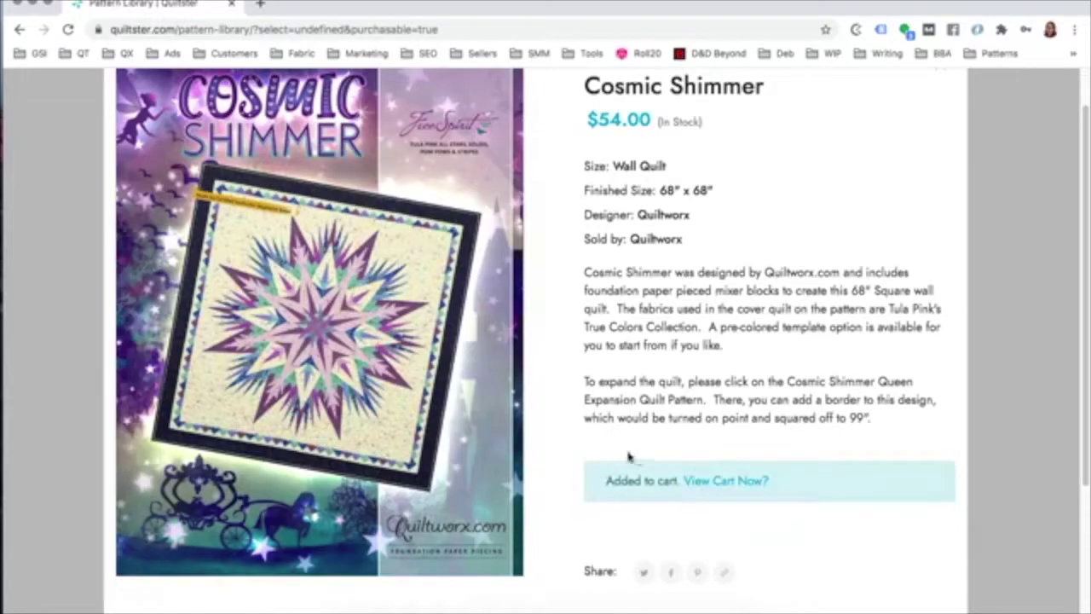
scroll(551, 424, "down", 3)
scroll(550, 423, "down", 1)
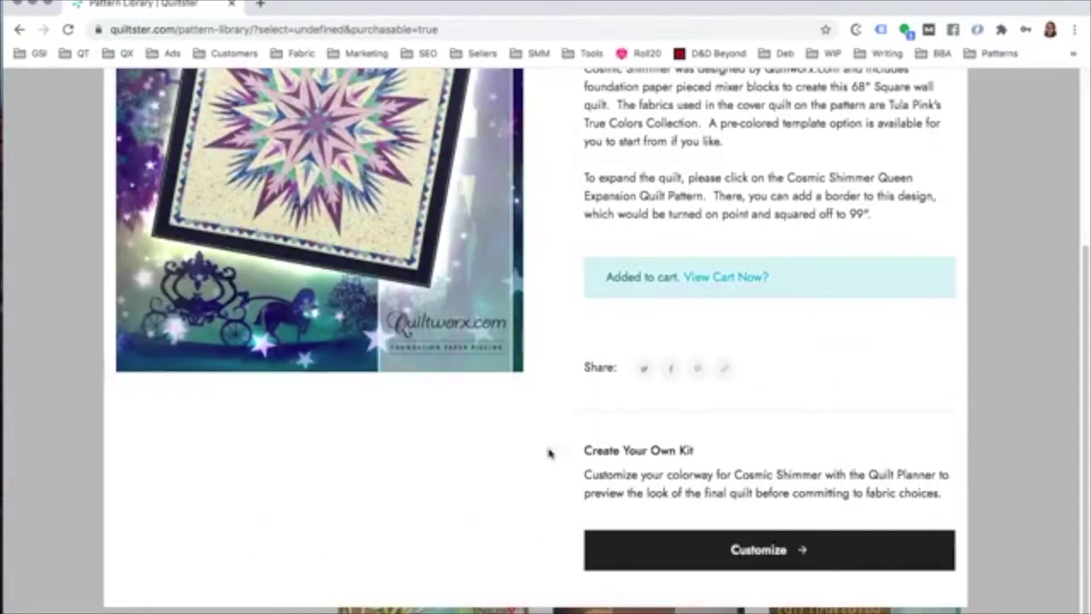
Step: Create a Cosmic Shimmer project from the Blank Pattern named 'Quiltster Live'
left_click(763, 553)
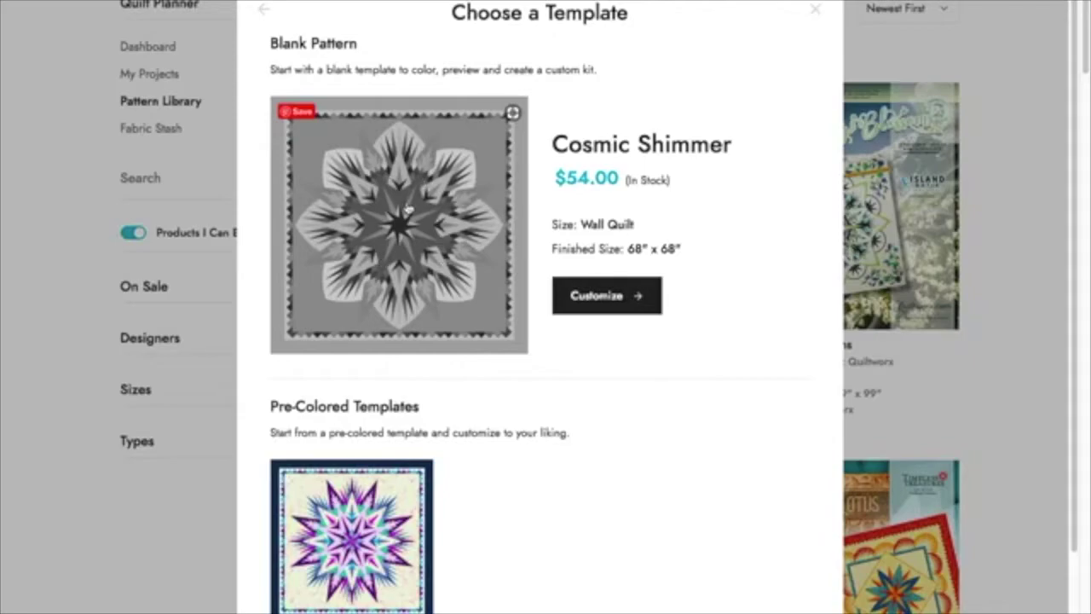
scroll(390, 445, "down", 3)
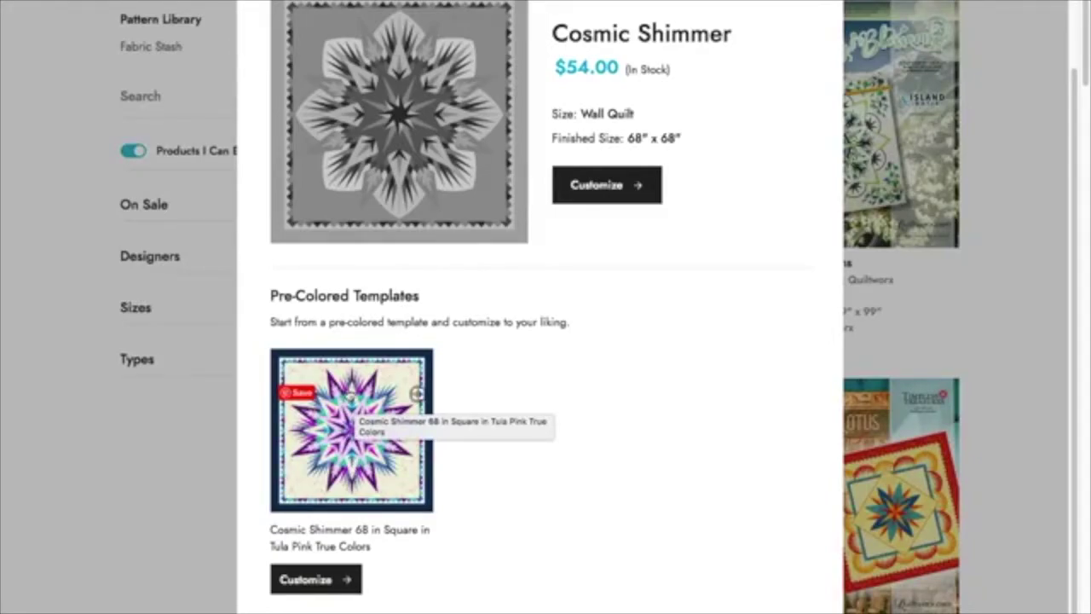
left_click(610, 189)
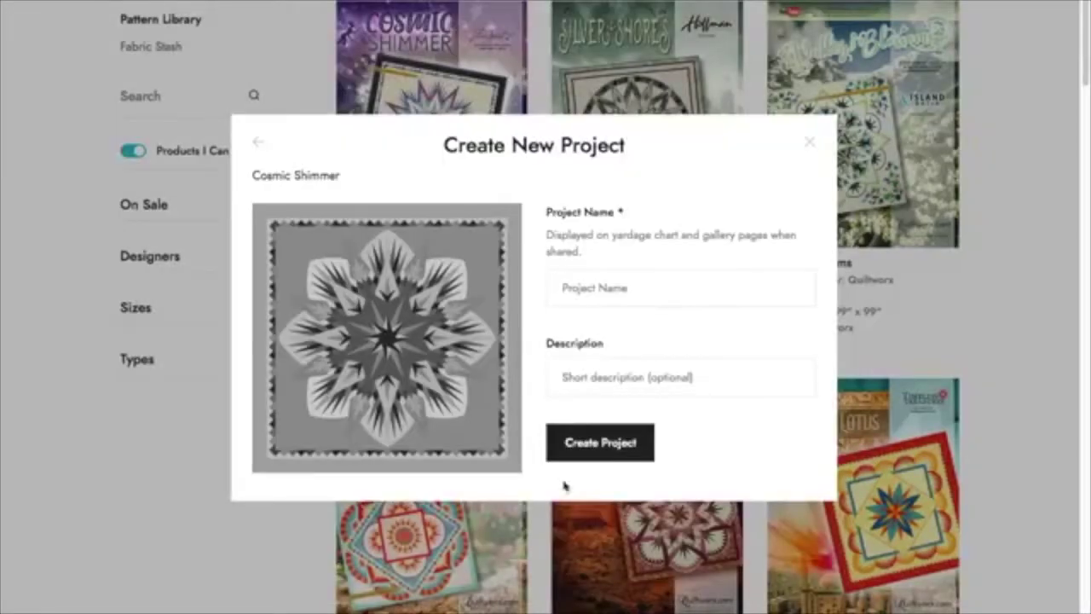
left_click(610, 290)
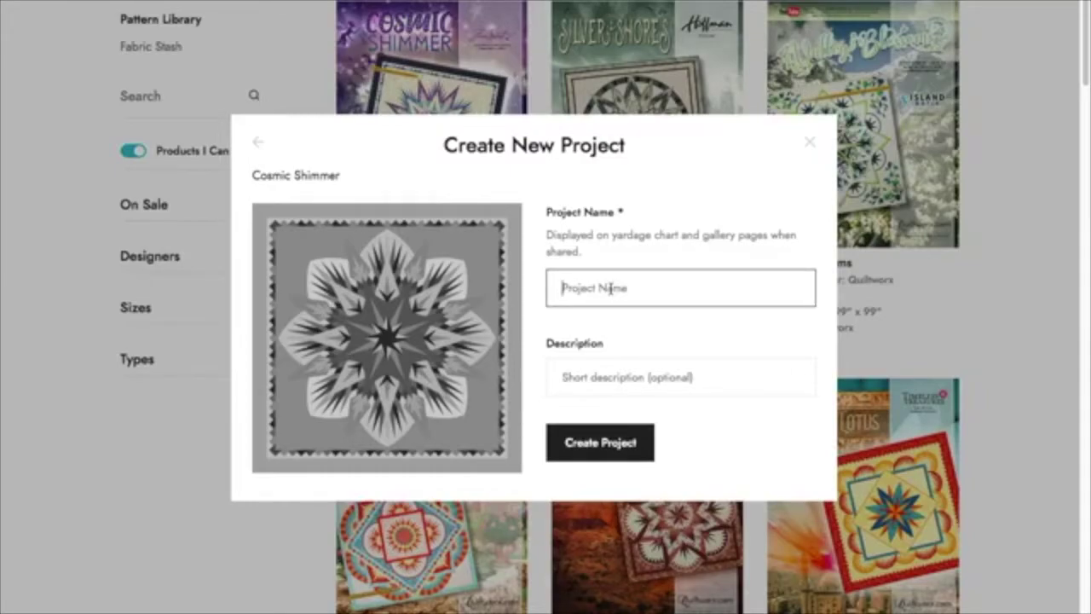
type("Quiltster Live")
left_click(601, 442)
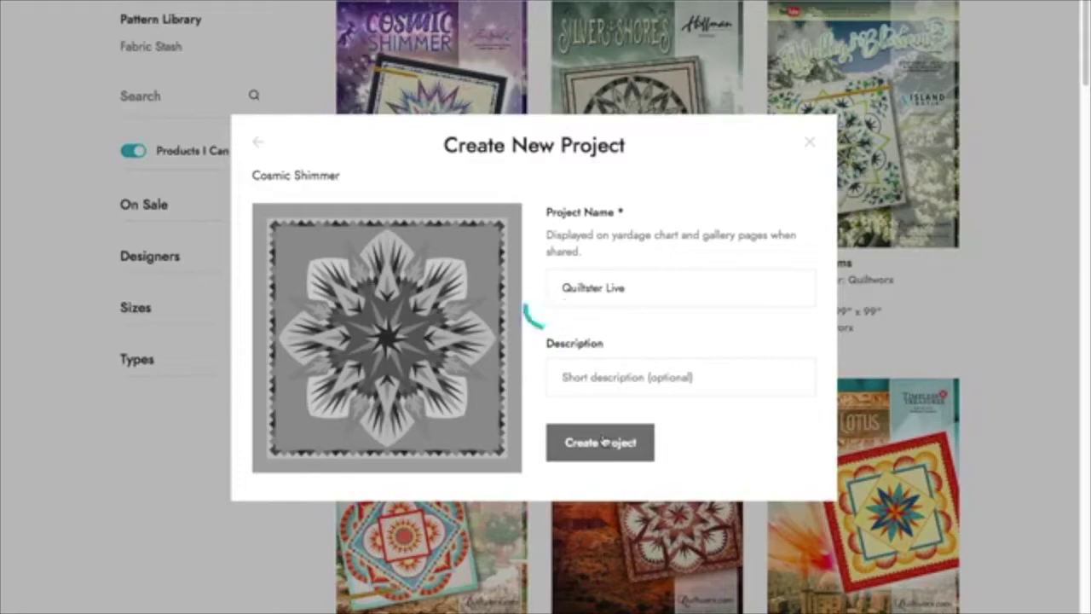
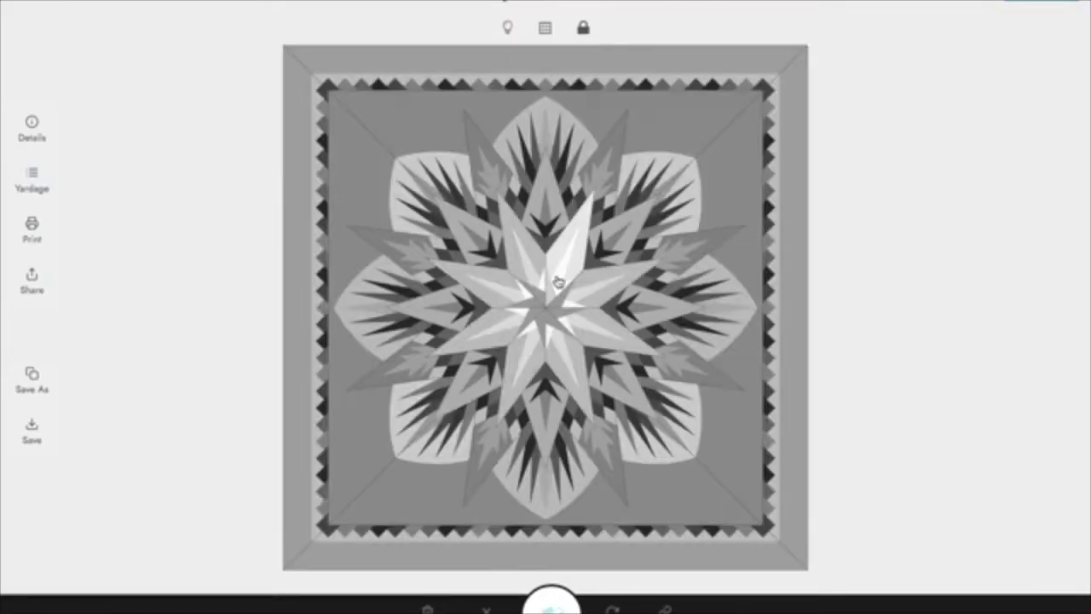
Step: Select the centre star points and bring up the fabric library for them
left_click(556, 284)
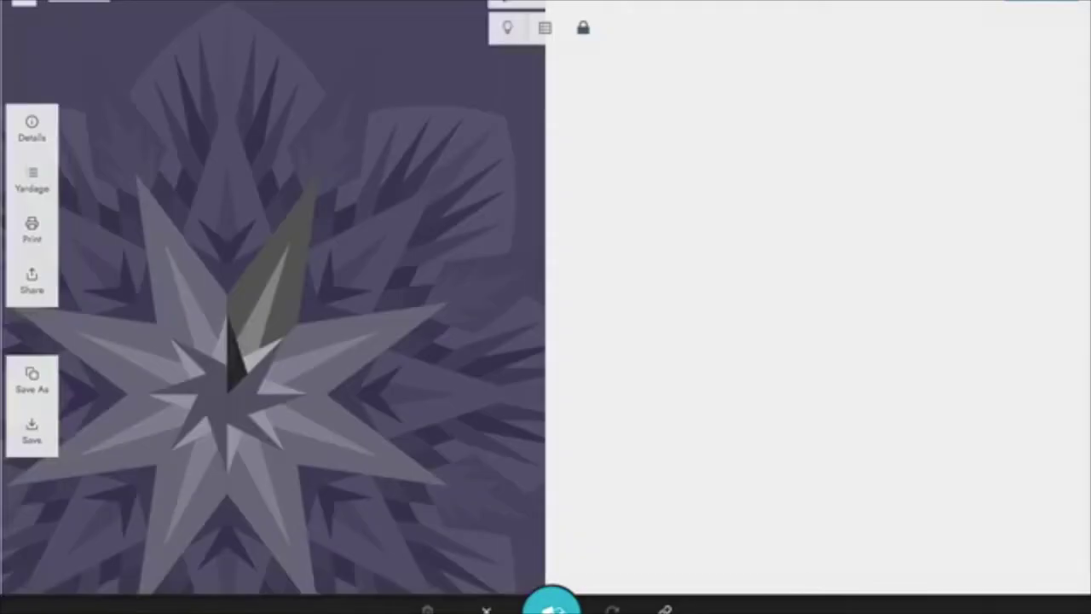
left_click(551, 601)
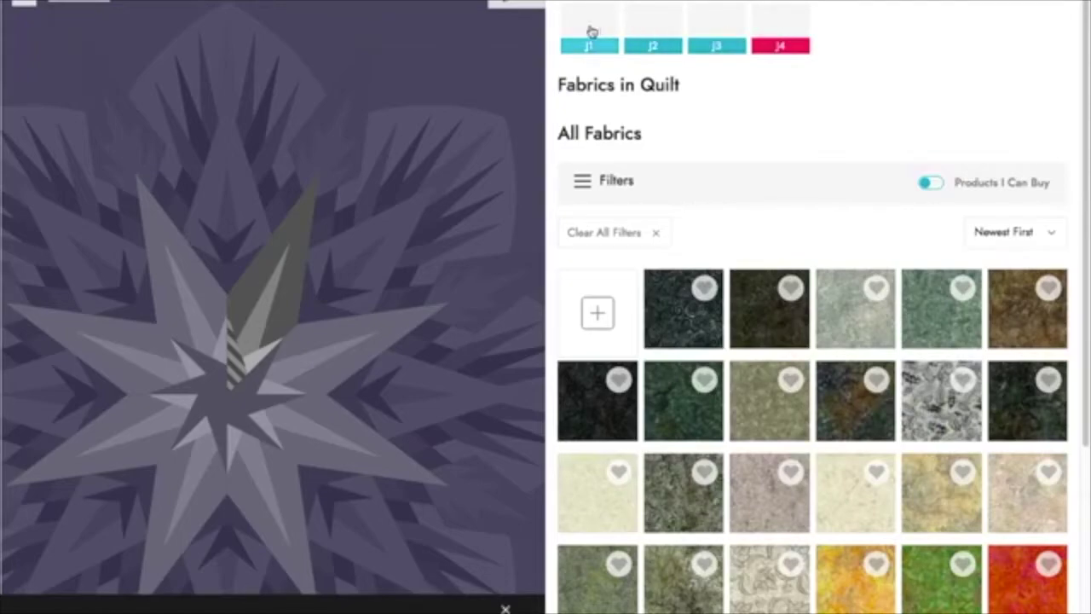
Step: Review the J1–J4 piece groups, then limit fabrics to Products I Can Buy and show the filters
left_click(591, 32)
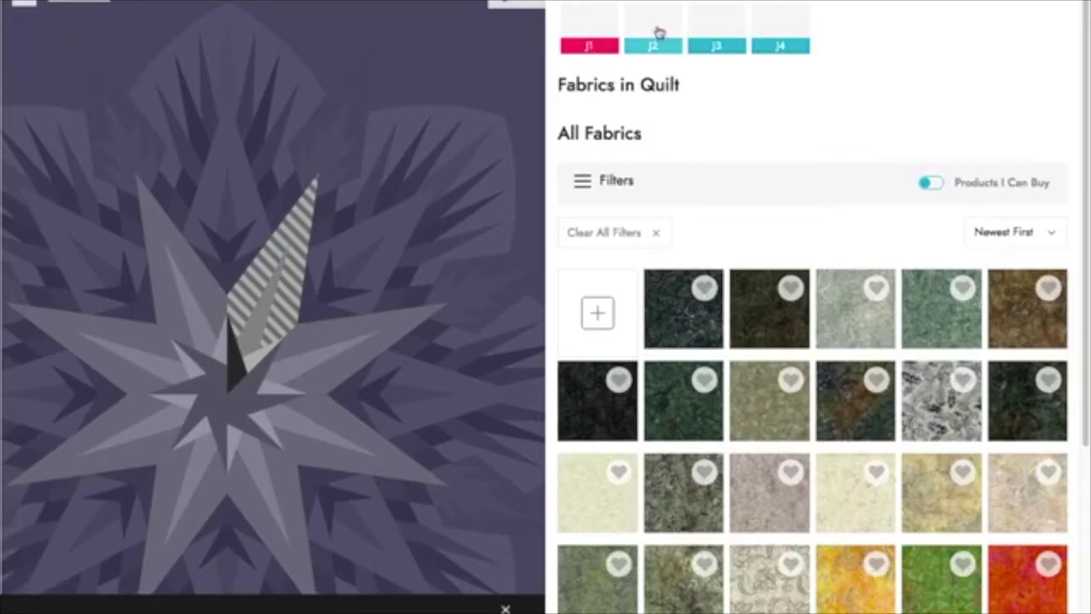
left_click(657, 33)
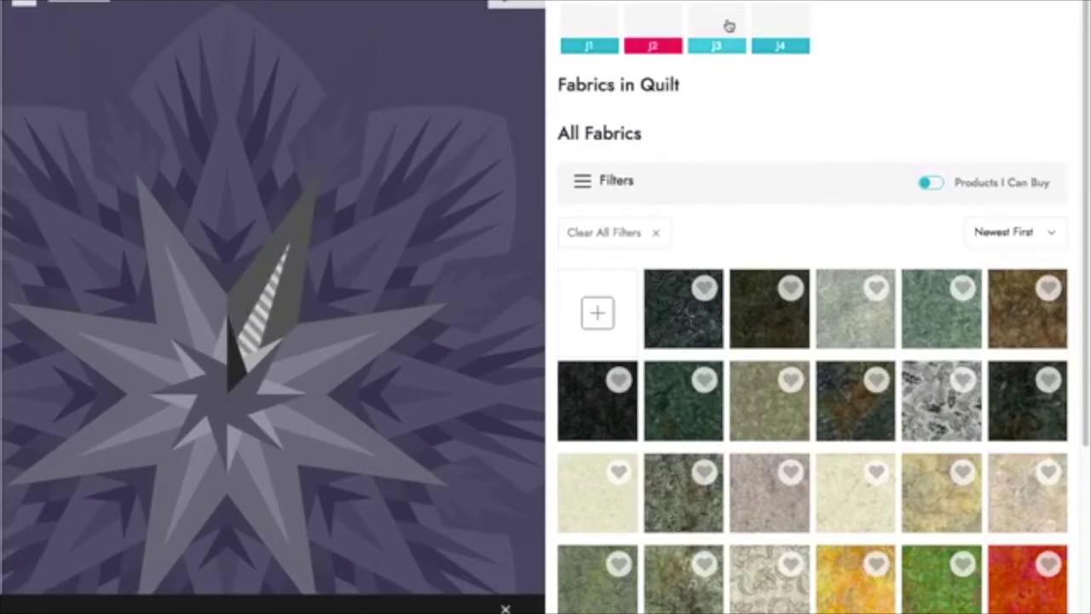
left_click(727, 26)
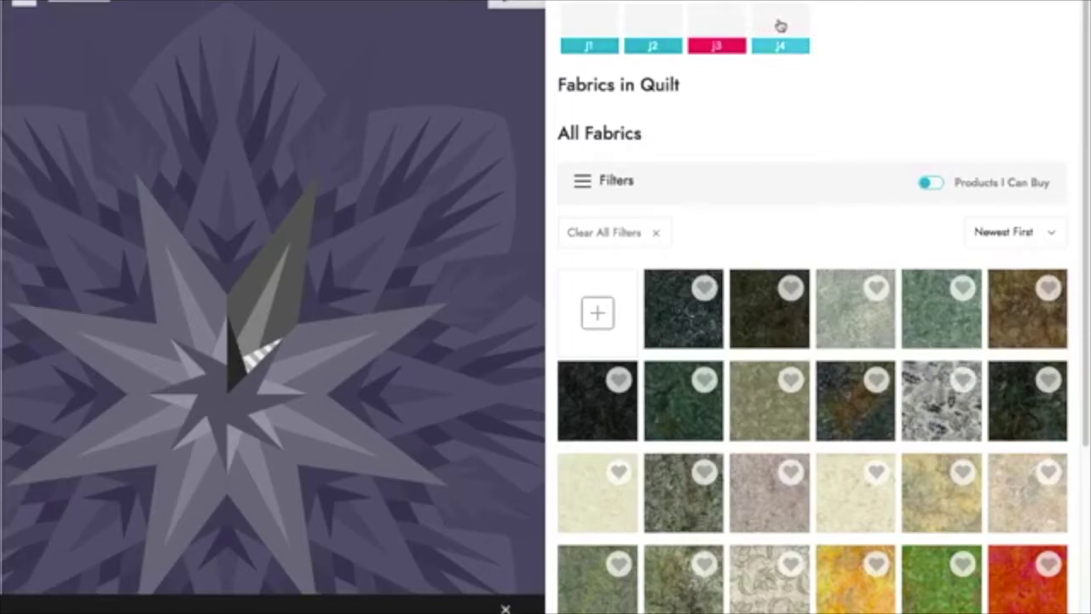
left_click(774, 26)
left_click(249, 356)
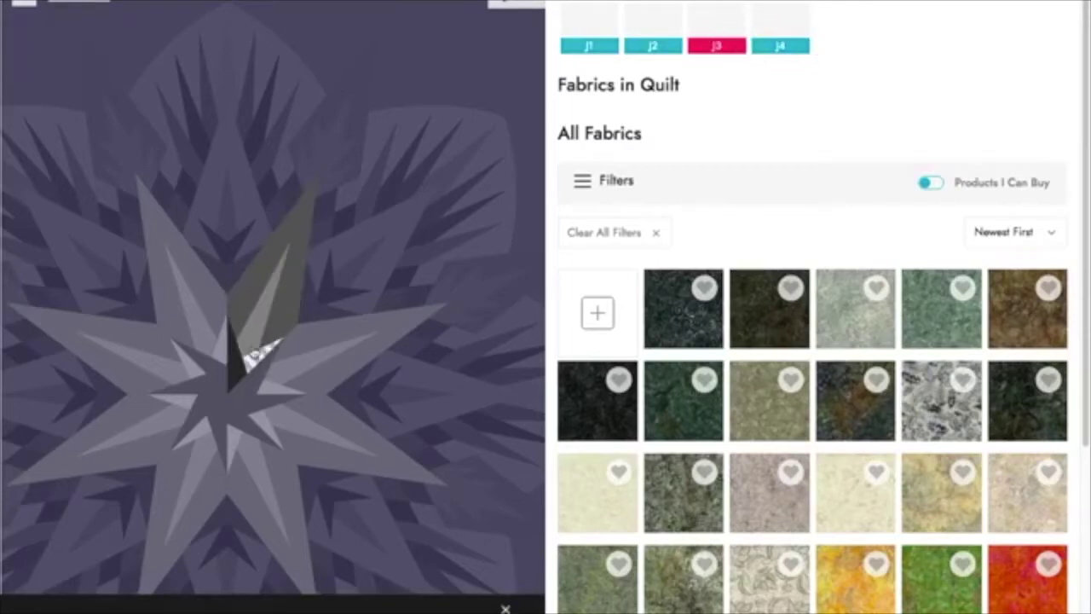
left_click(246, 285)
left_click(250, 280)
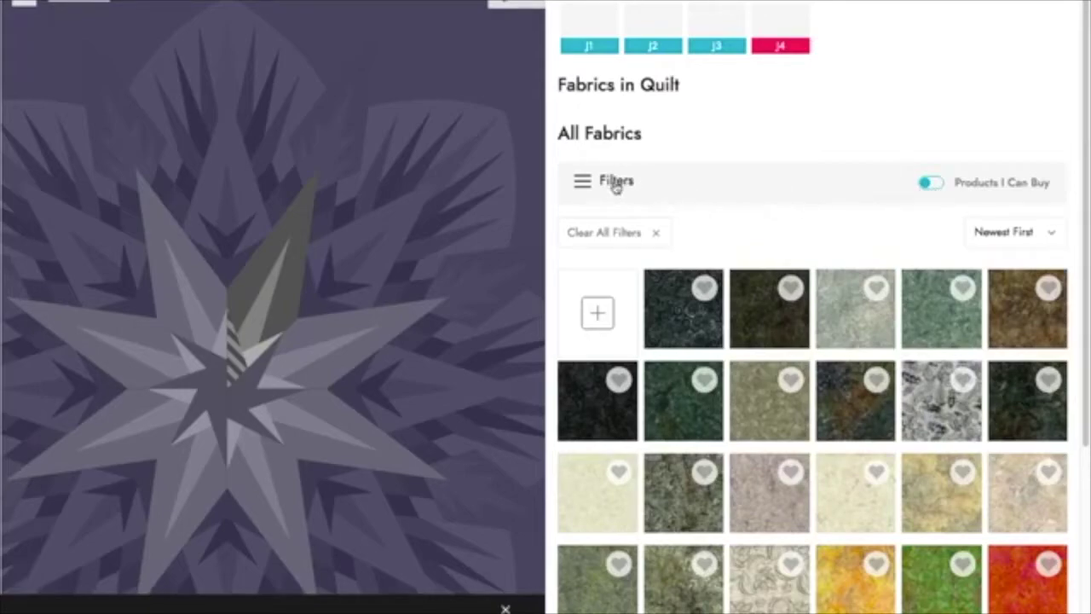
left_click(929, 182)
left_click(582, 186)
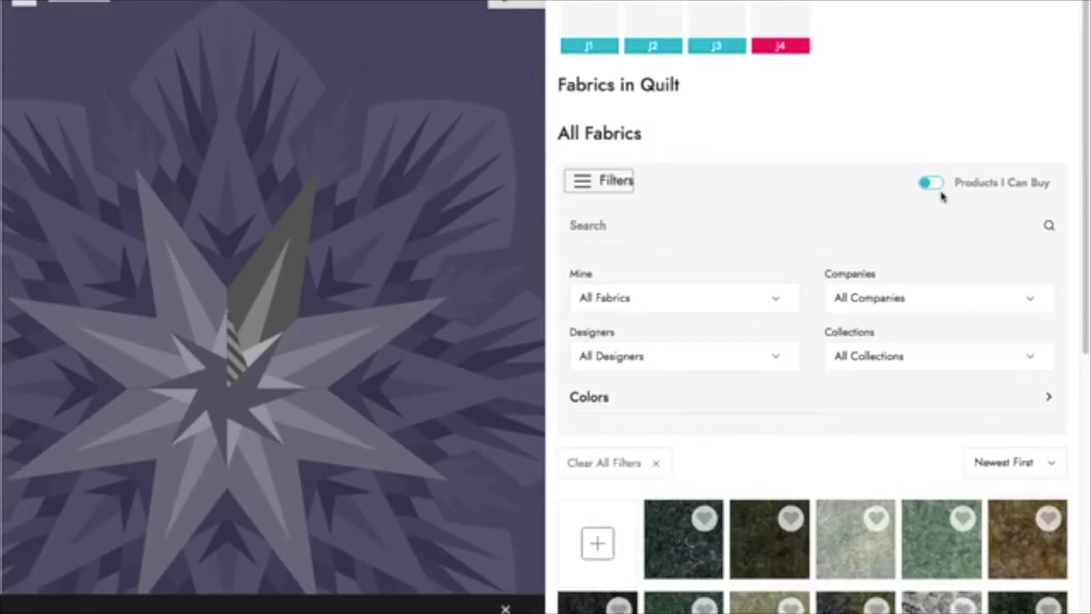
Step: Filter to My Fabrics and fill the inner star pieces with yellow and blue
left_click(774, 303)
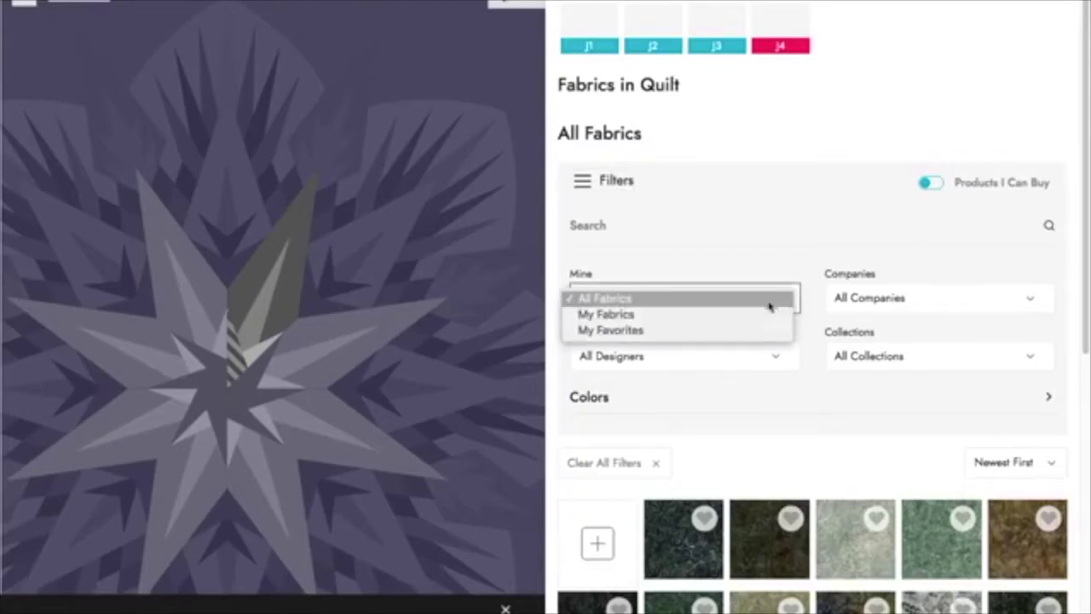
left_click(763, 314)
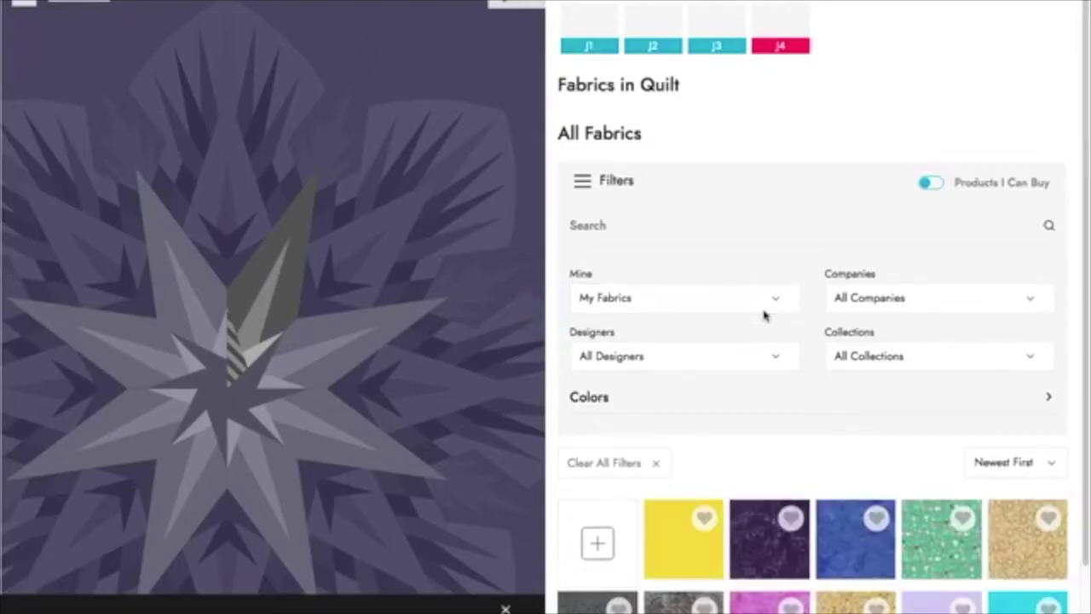
scroll(763, 314, "down", 2)
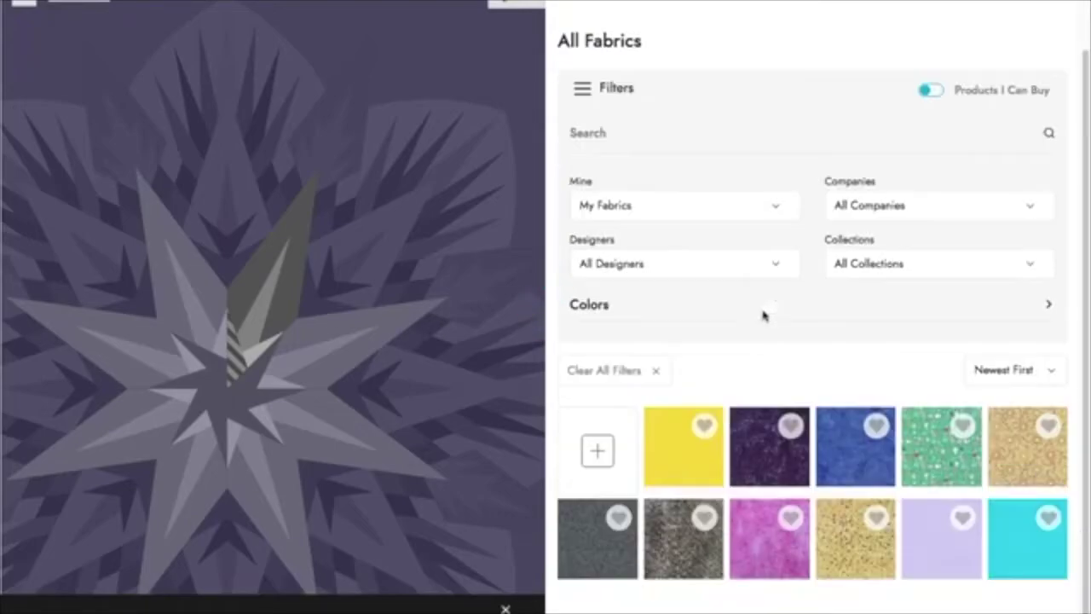
left_click(671, 449)
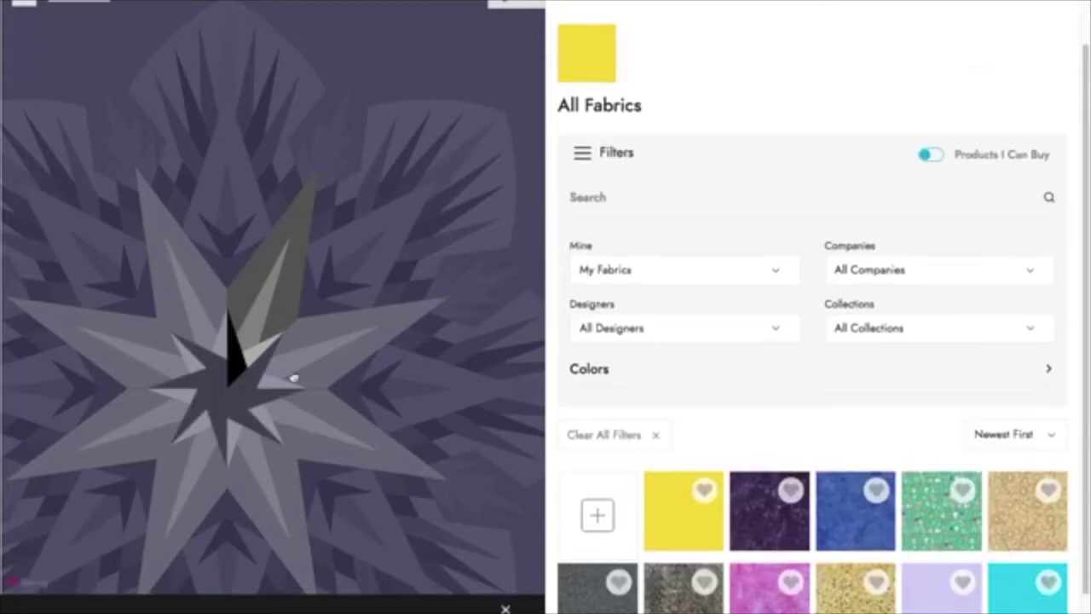
left_click(254, 357)
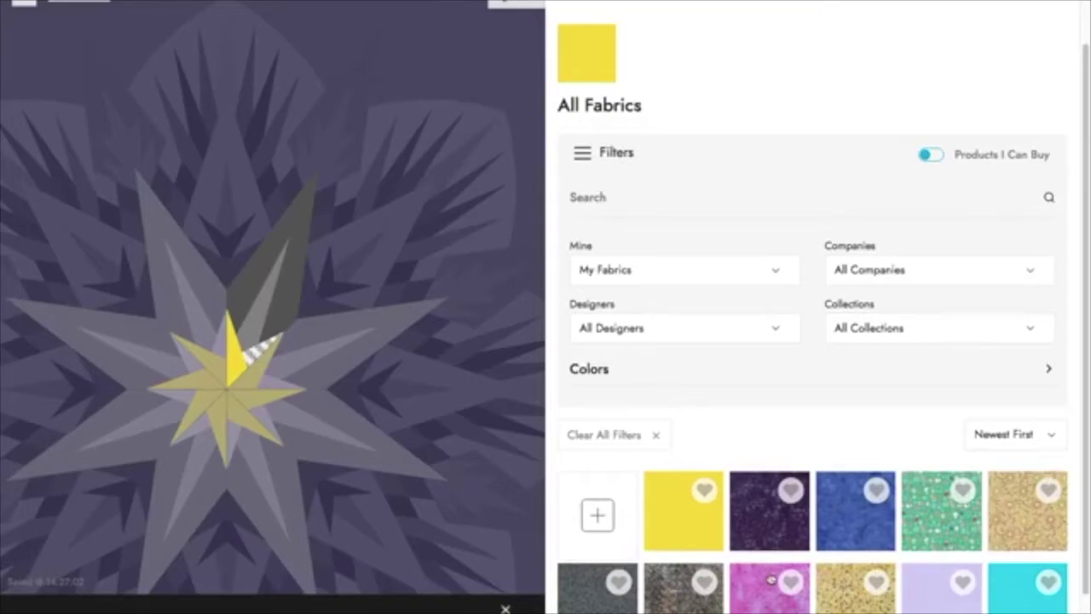
left_click(826, 528)
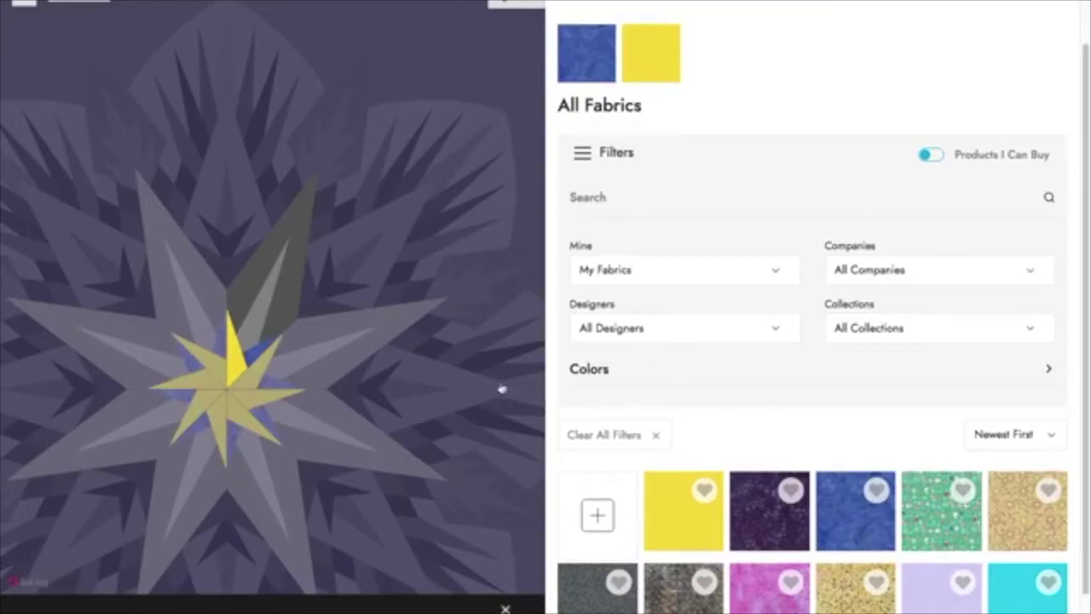
Step: Select the thin spike beside the dark spike and list only My Favorites fabrics
left_click(247, 331)
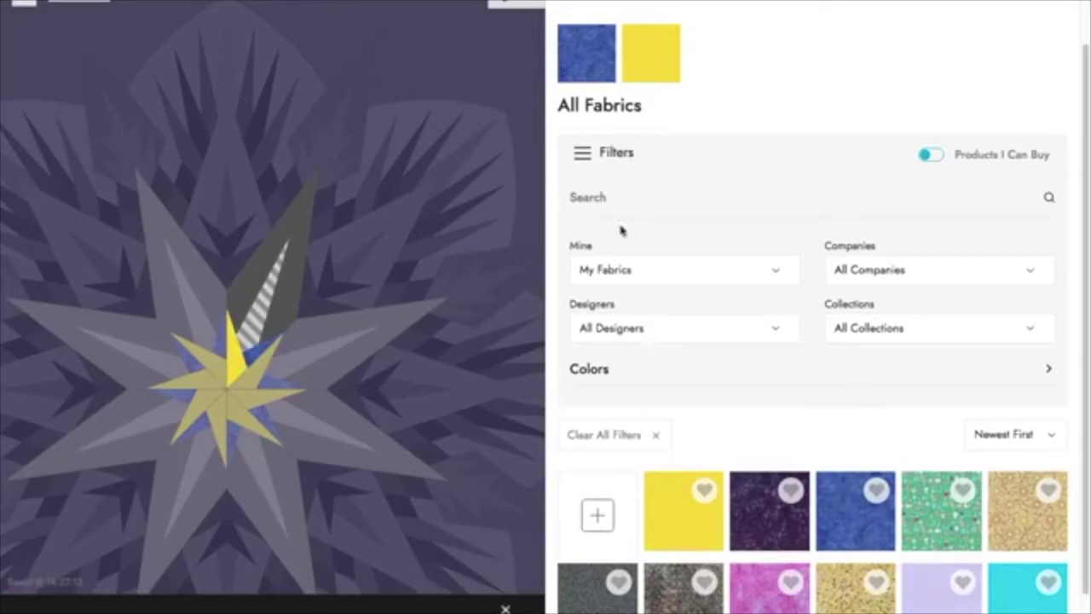
left_click(644, 271)
left_click(642, 286)
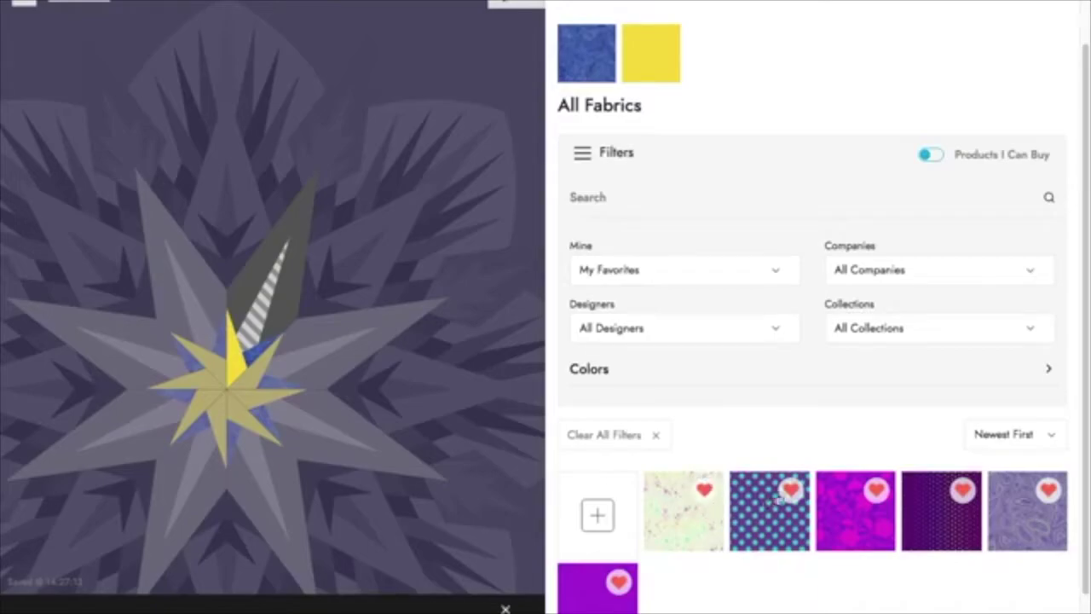
Step: Fill the outer star points with cream speckled, the slivers with magenta mottled, then clear all filters
scroll(882, 509, "down", 1)
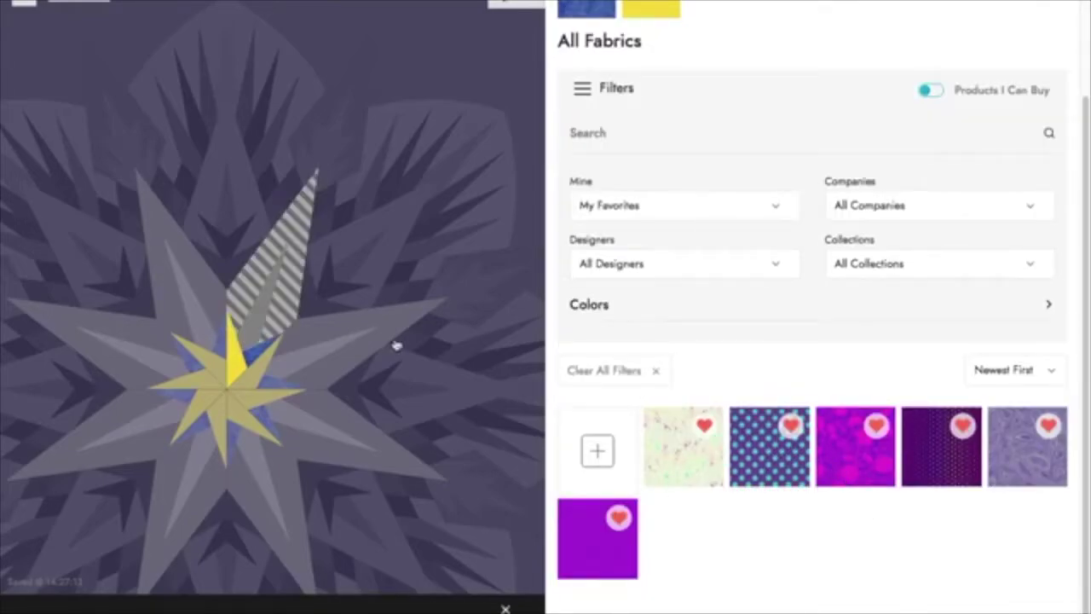
left_click(695, 467)
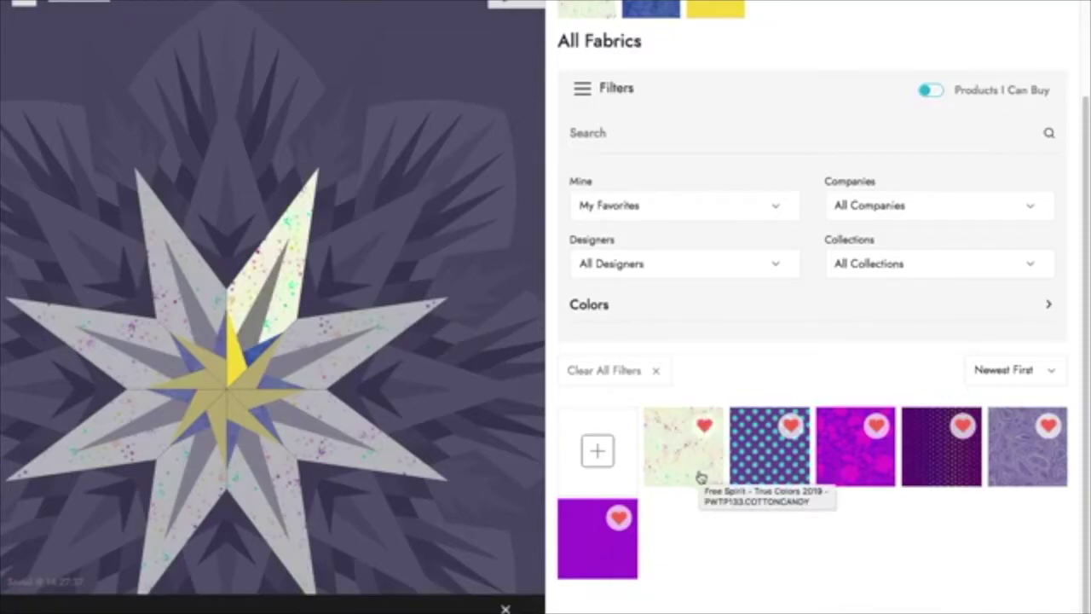
left_click(252, 326)
left_click(841, 458)
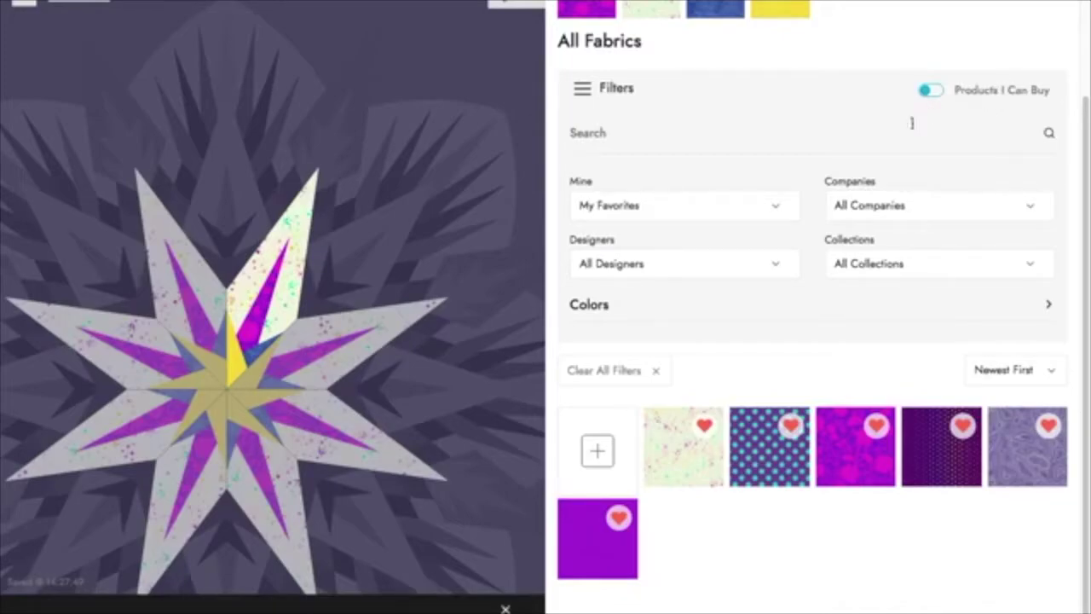
left_click(652, 373)
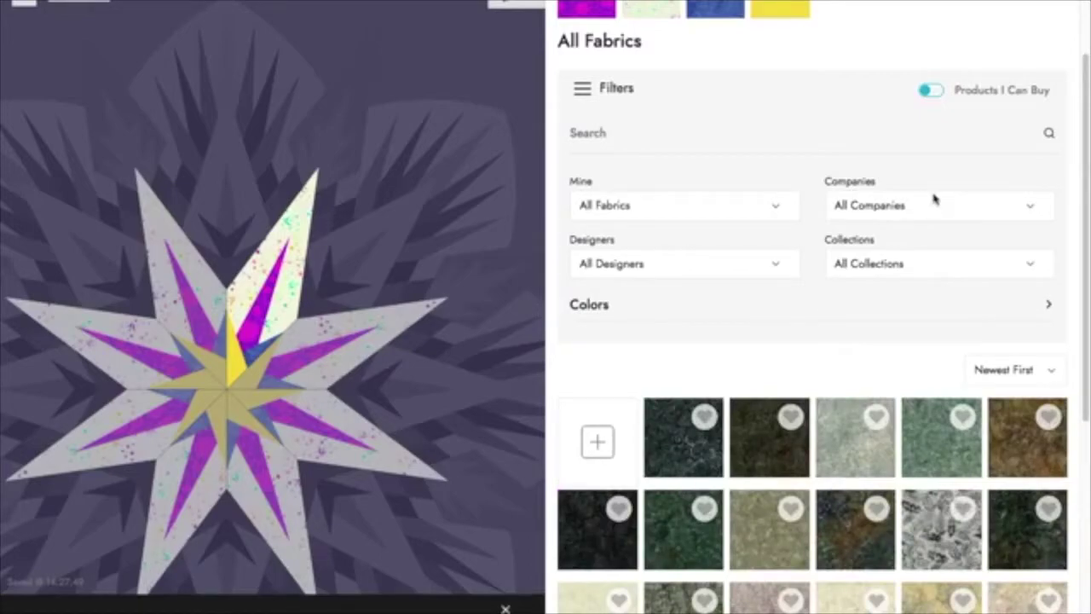
Step: Show buyable fabrics from Island Batik, designer Island Batik, collection Island Batik Basics Spring 2018
left_click(937, 96)
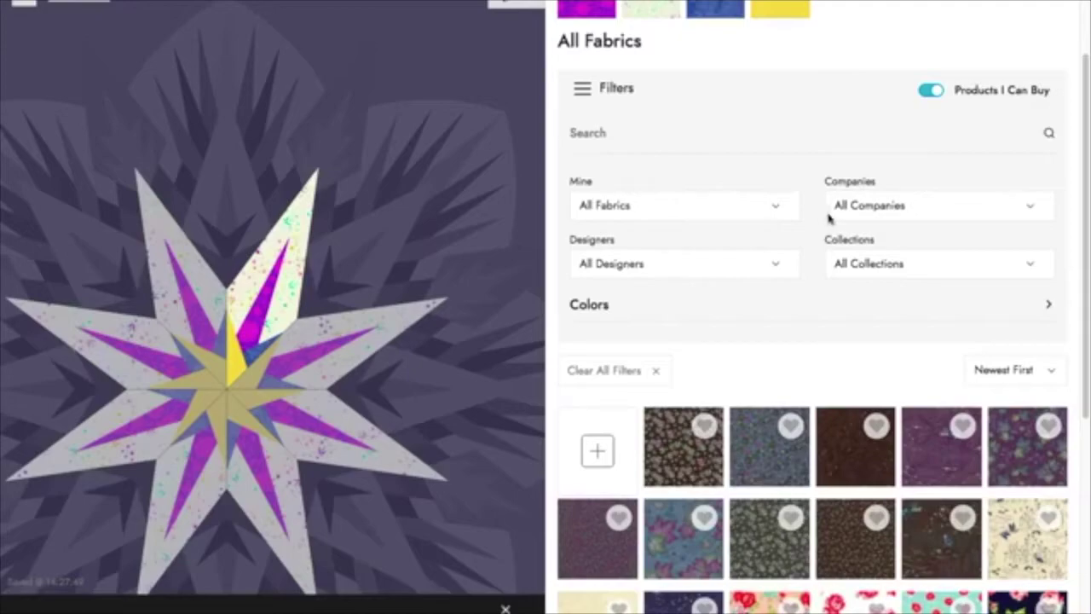
left_click(880, 211)
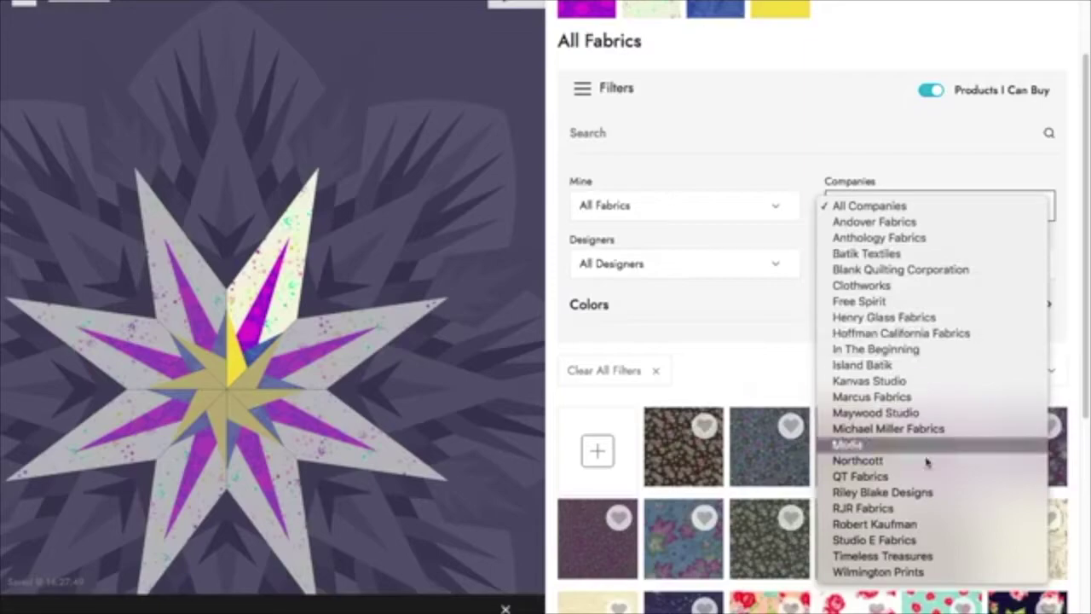
left_click(945, 369)
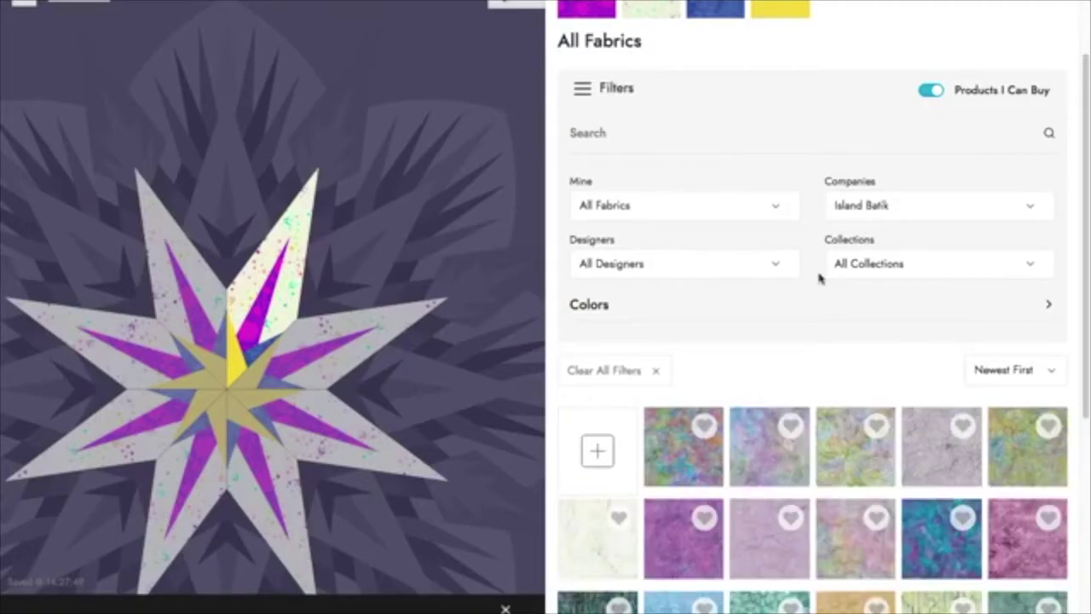
left_click(783, 262)
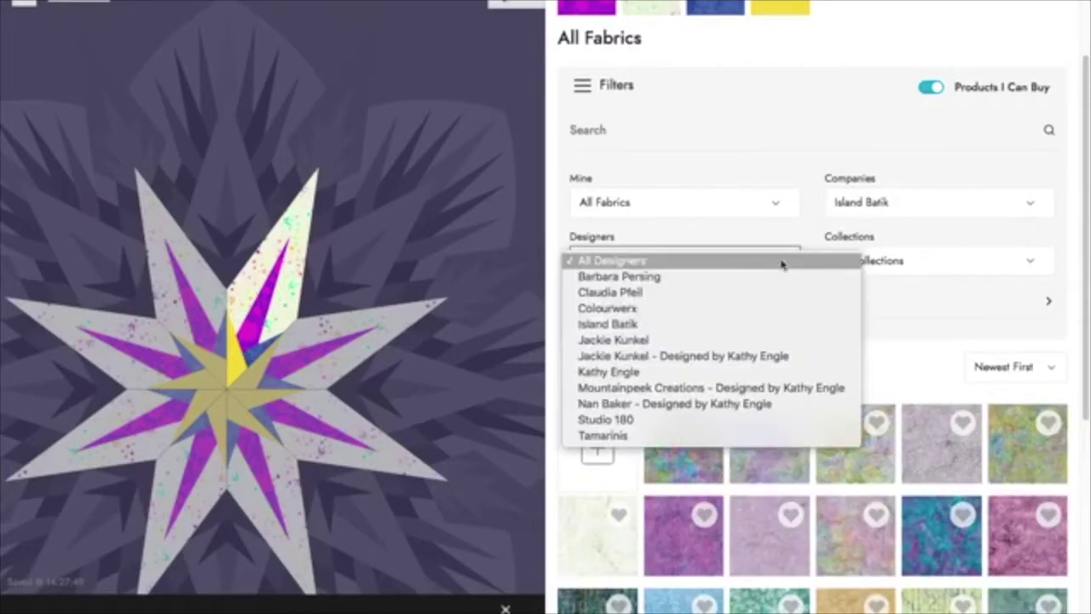
left_click(739, 331)
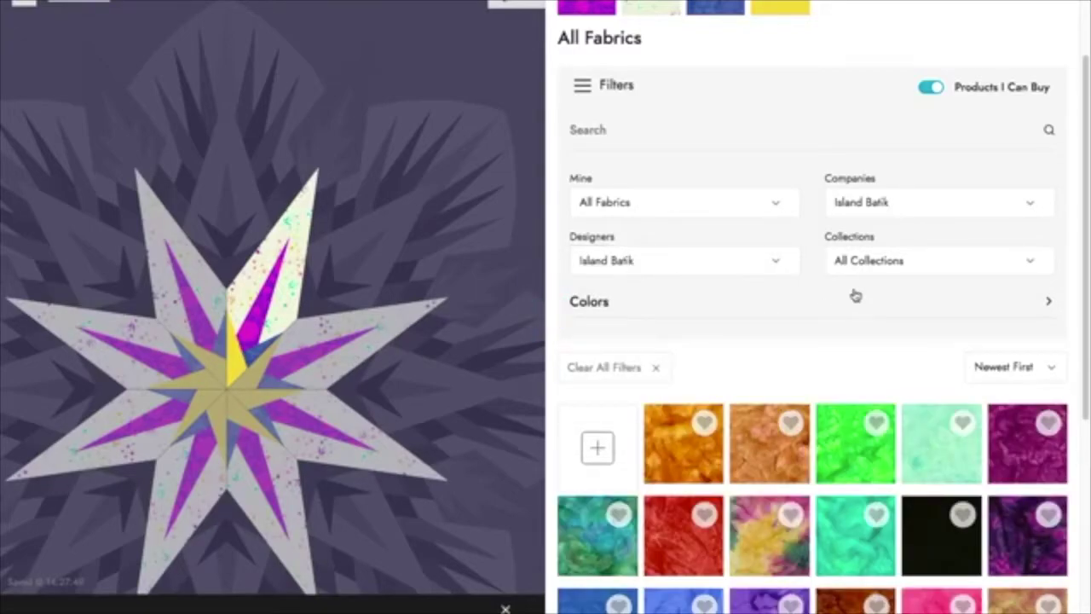
left_click(862, 261)
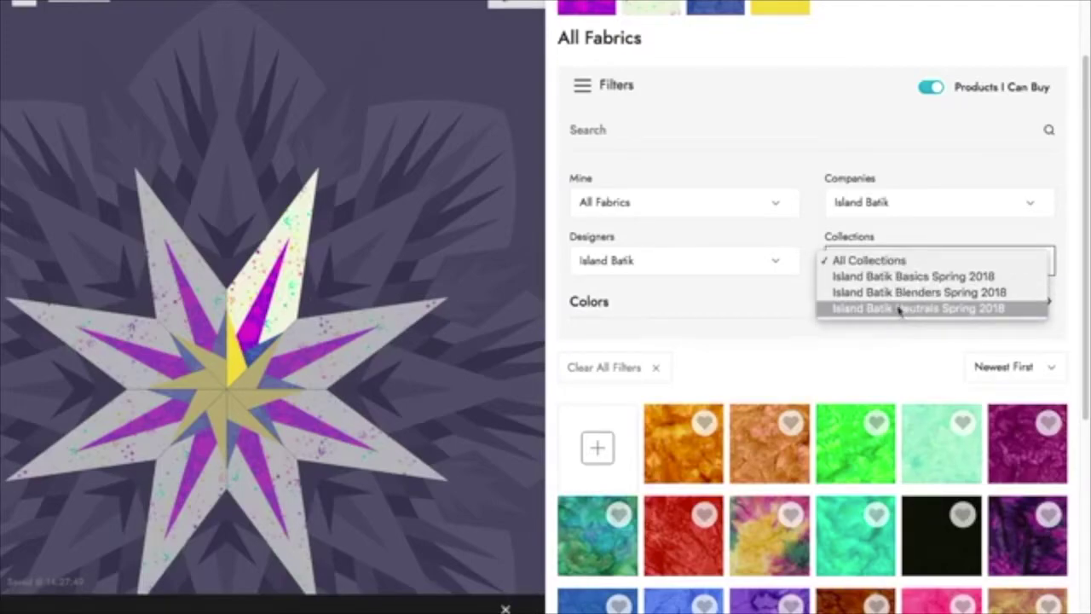
left_click(889, 286)
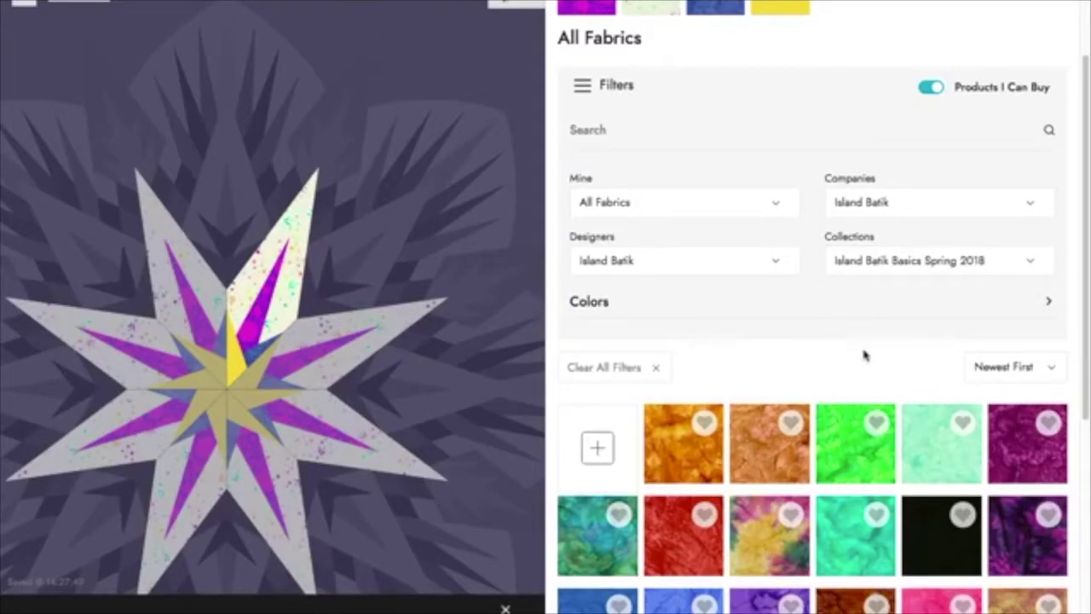
Step: Fill the outer star points with pale pink batik and the star stripes with dark purple batik
scroll(831, 360, "down", 1)
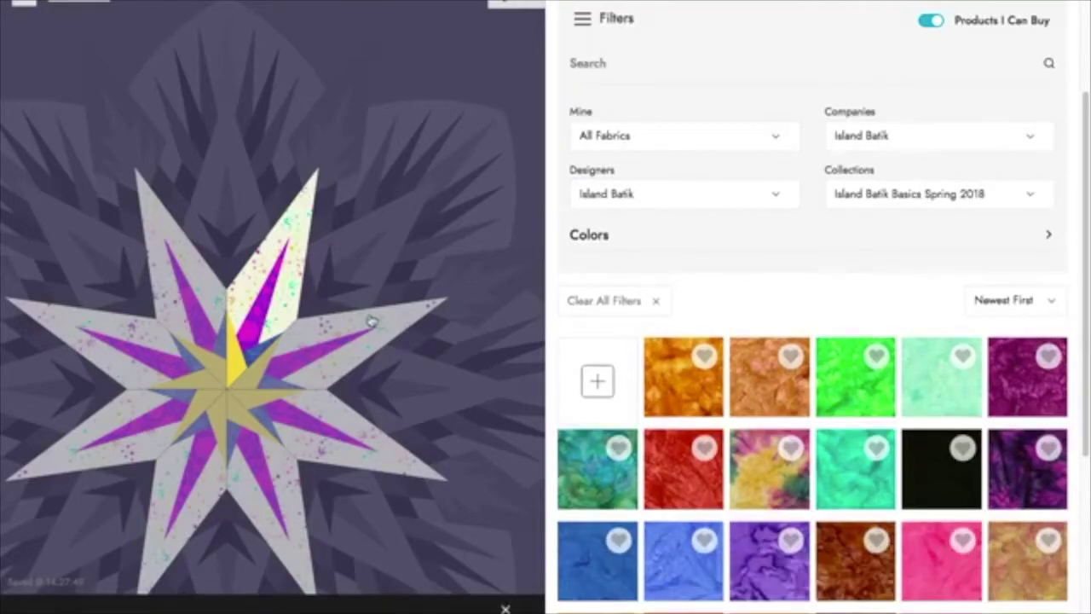
left_click(280, 314)
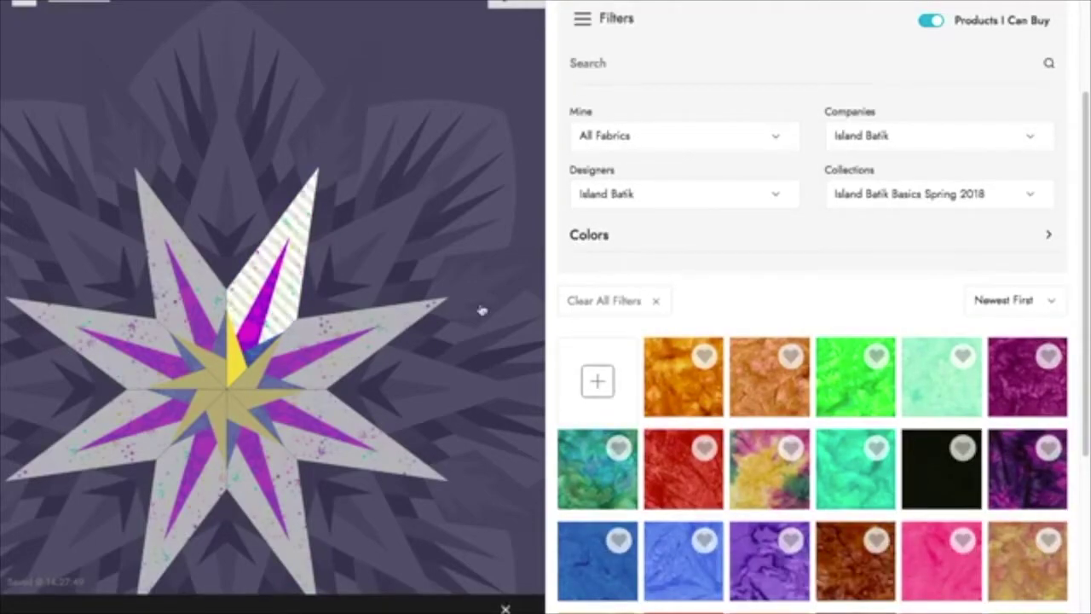
left_click(925, 584)
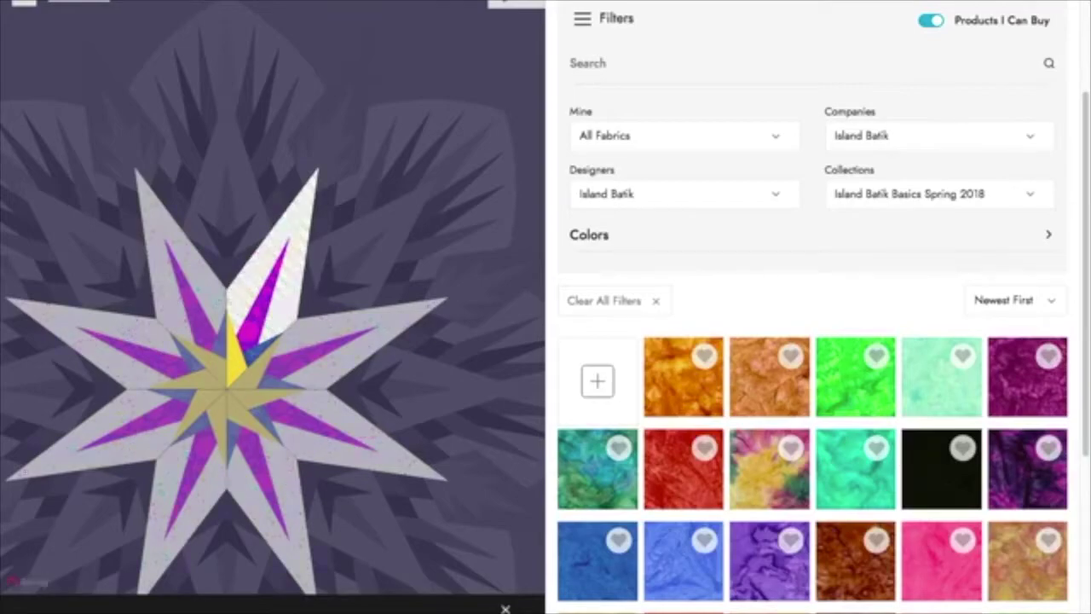
left_click(253, 330)
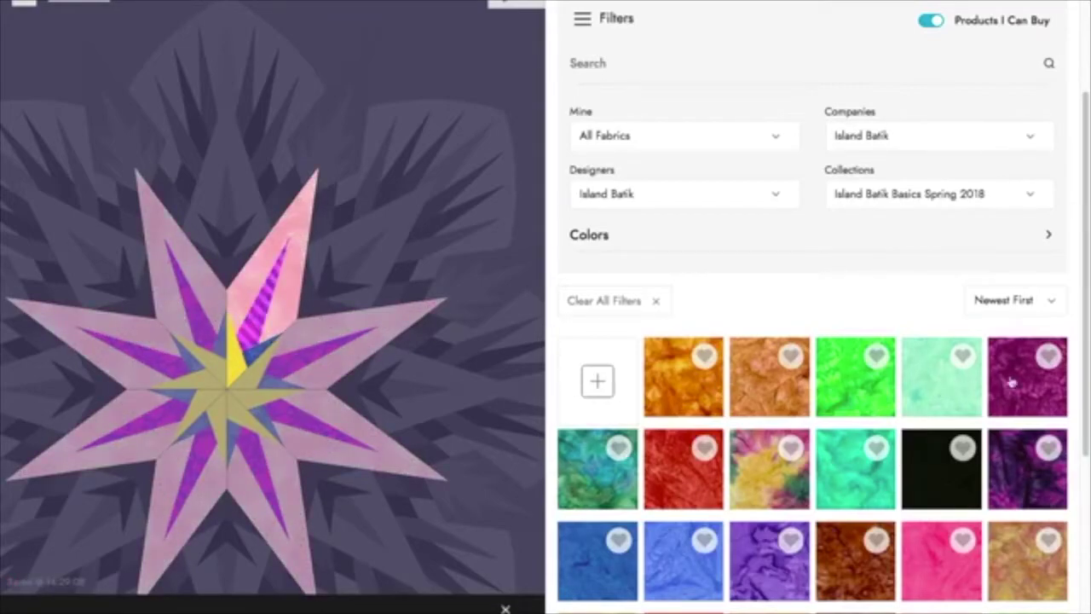
left_click(944, 379)
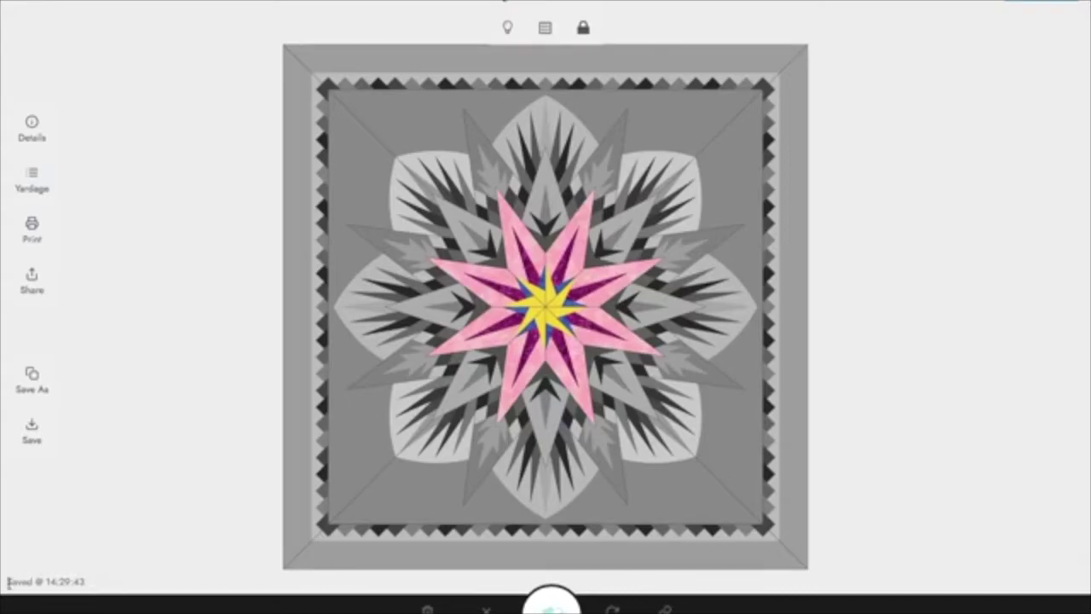
left_click_drag(7, 582, 97, 575)
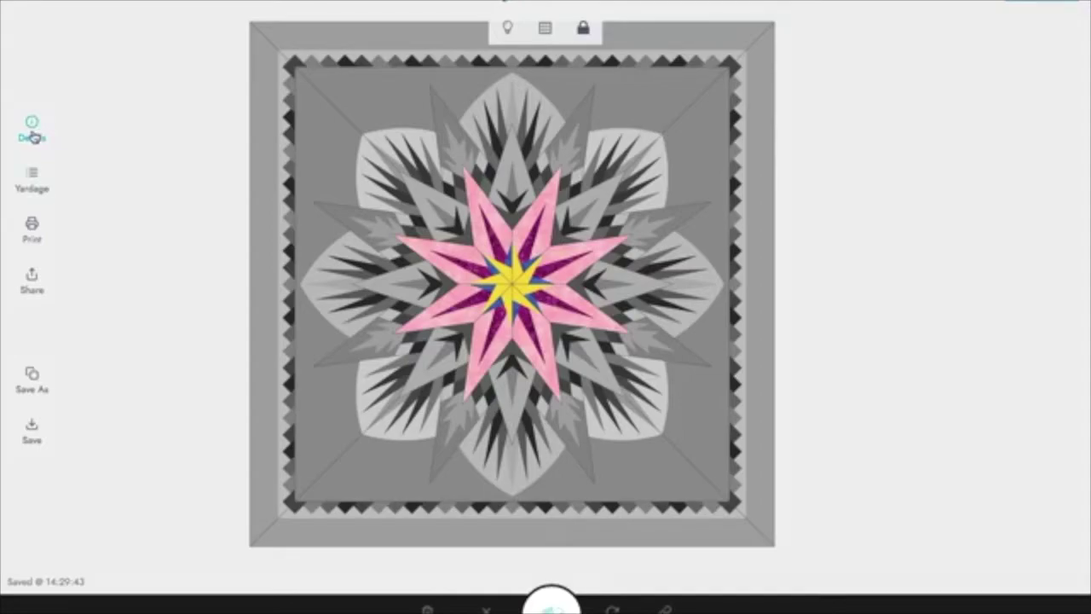
Step: Show the project details and open the name editor for 'Quiltster Live'
left_click(32, 133)
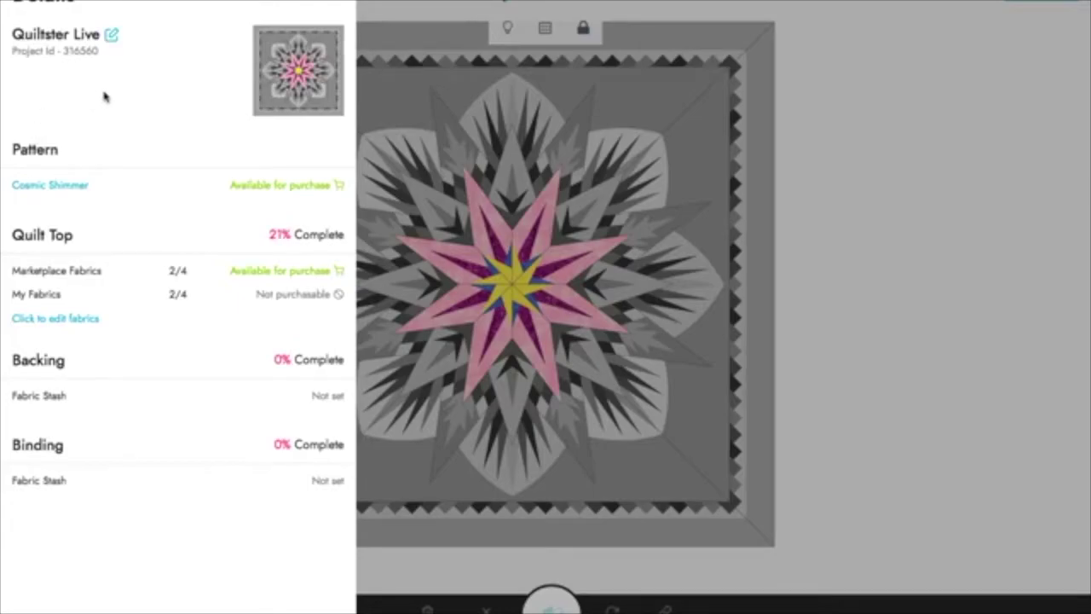
left_click_drag(12, 35, 103, 34)
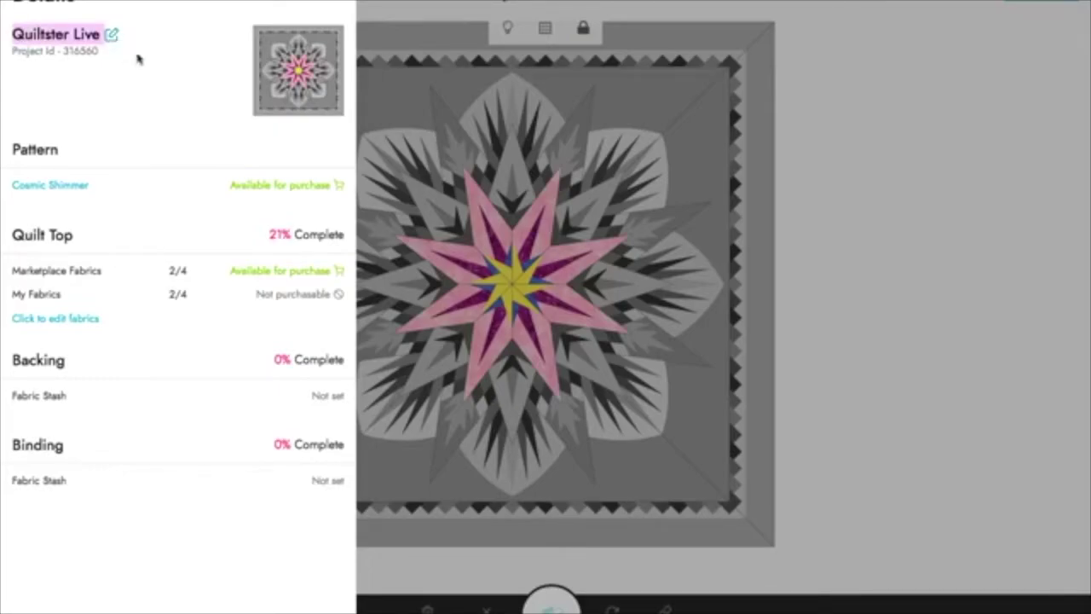
left_click(112, 39)
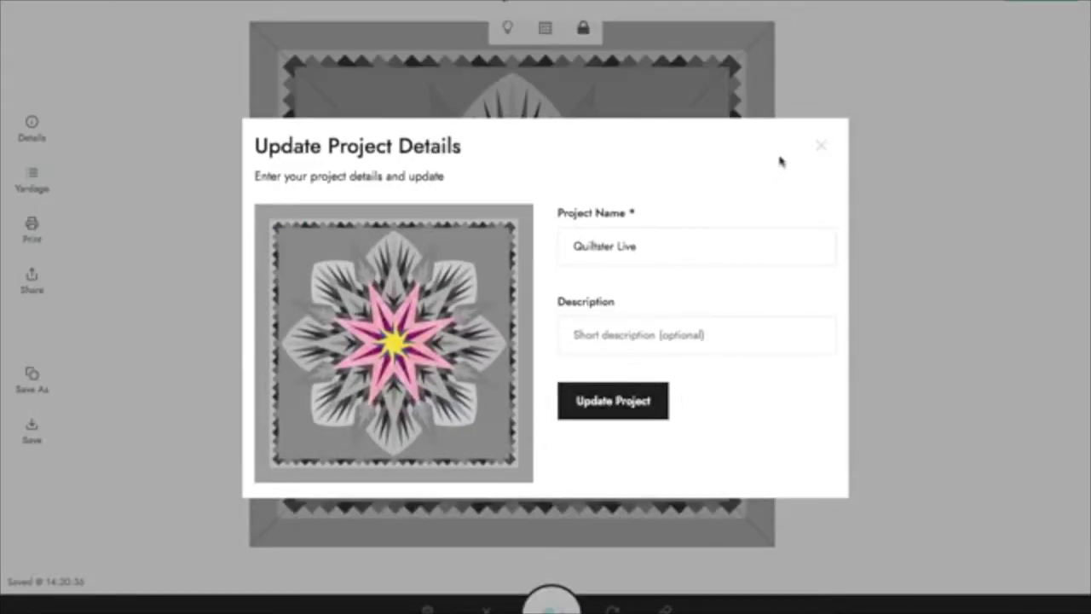
Step: Close the project editor without renaming and bring the project details back
left_click(820, 145)
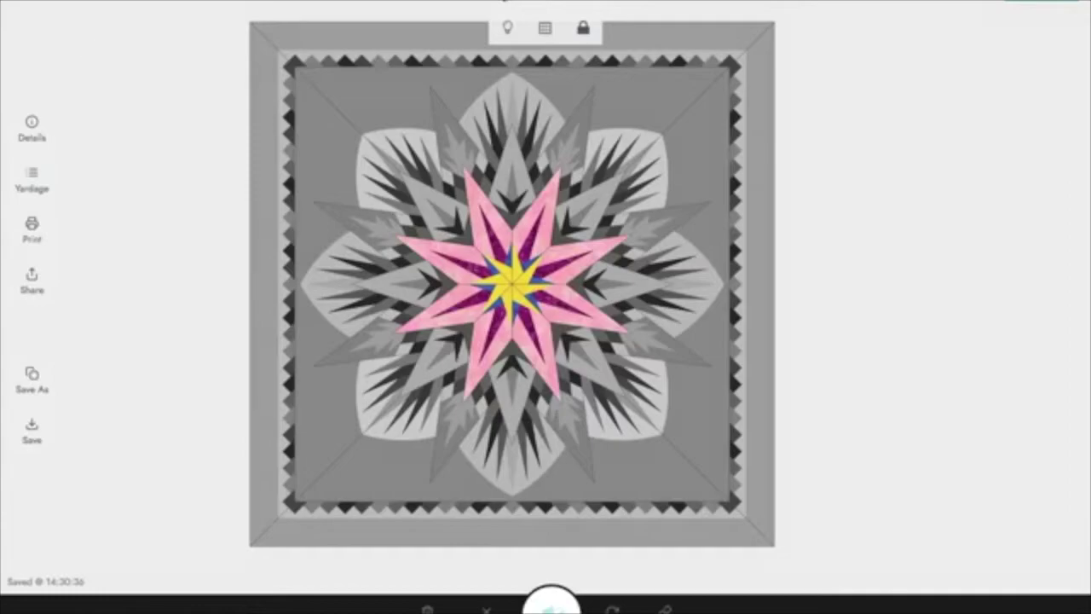
left_click(34, 133)
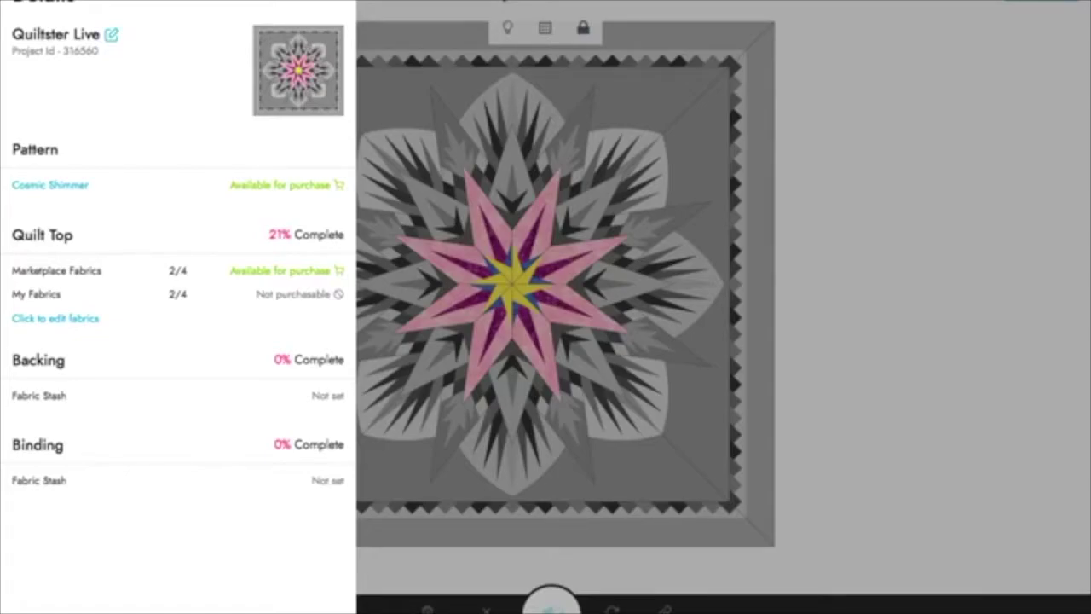
Step: Highlight the quilt top's '21% Complete' progress figure in the project details
mouse_move(302, 53)
double_click(274, 235)
left_click_drag(294, 233, 344, 233)
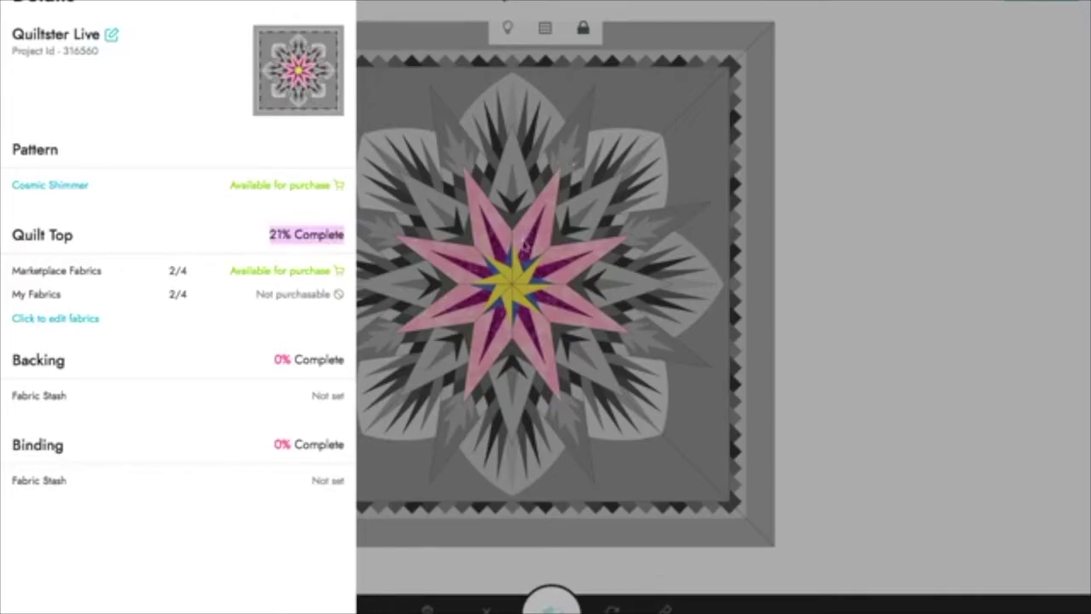
triple_click(287, 234)
left_click(297, 239)
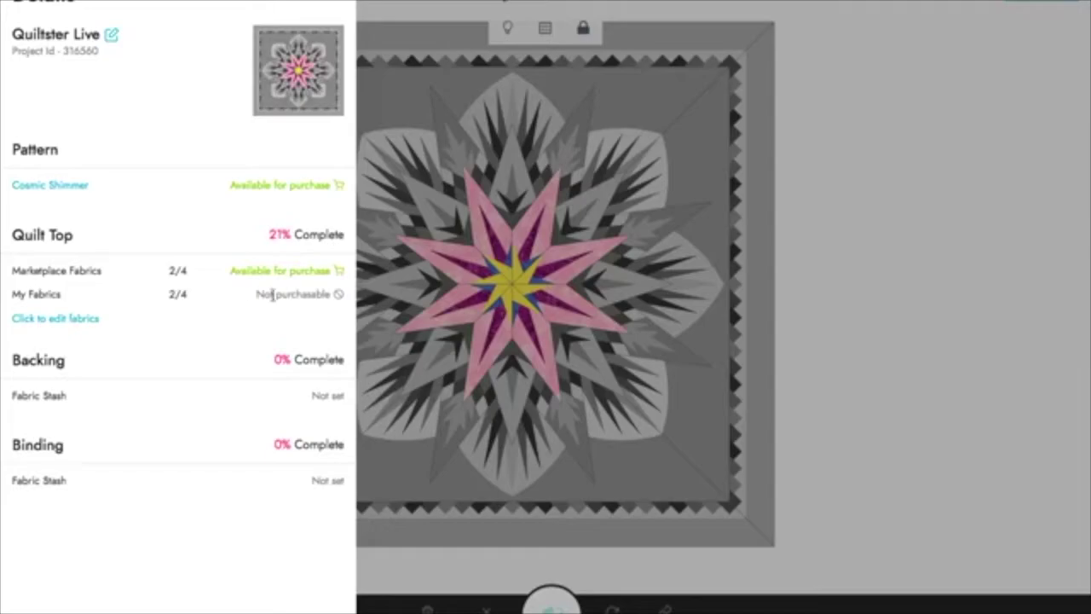
Step: Highlight the My Fabrics row, then close the project details to show the whole quilt
triple_click(39, 297)
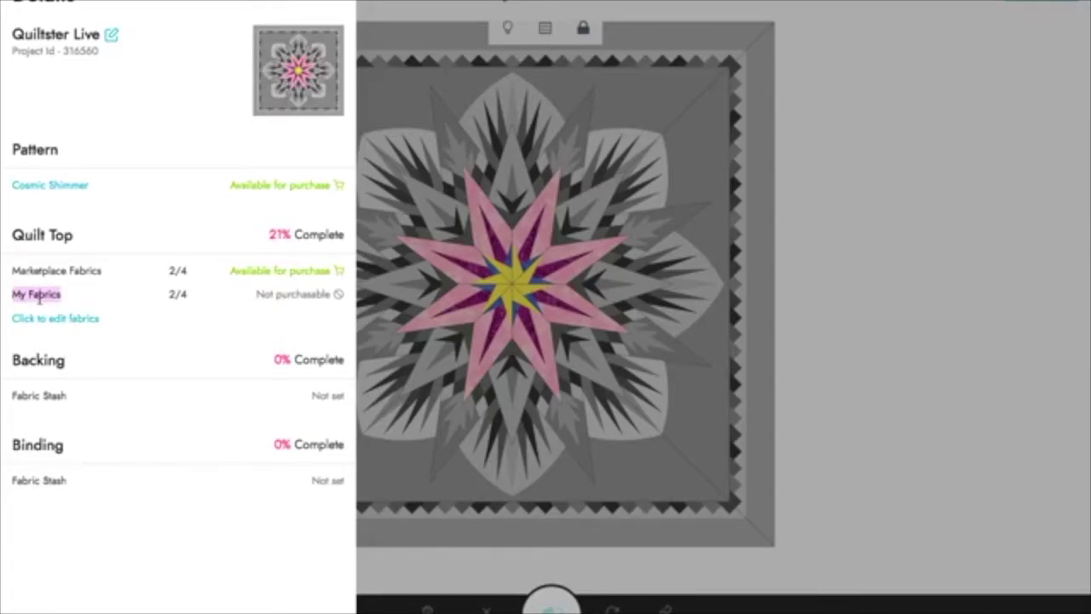
left_click(301, 360)
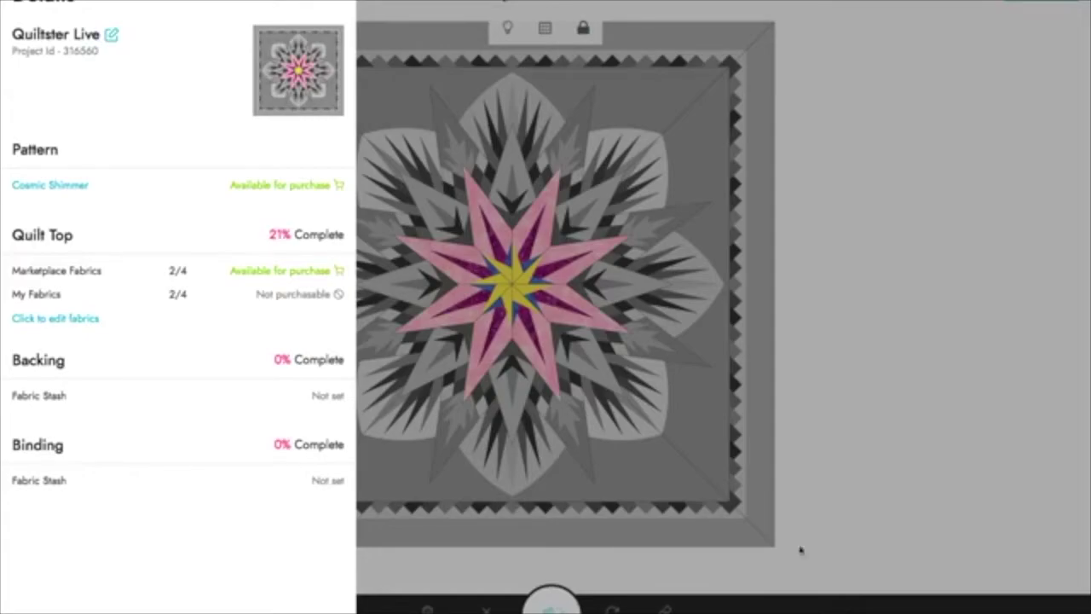
left_click(325, 4)
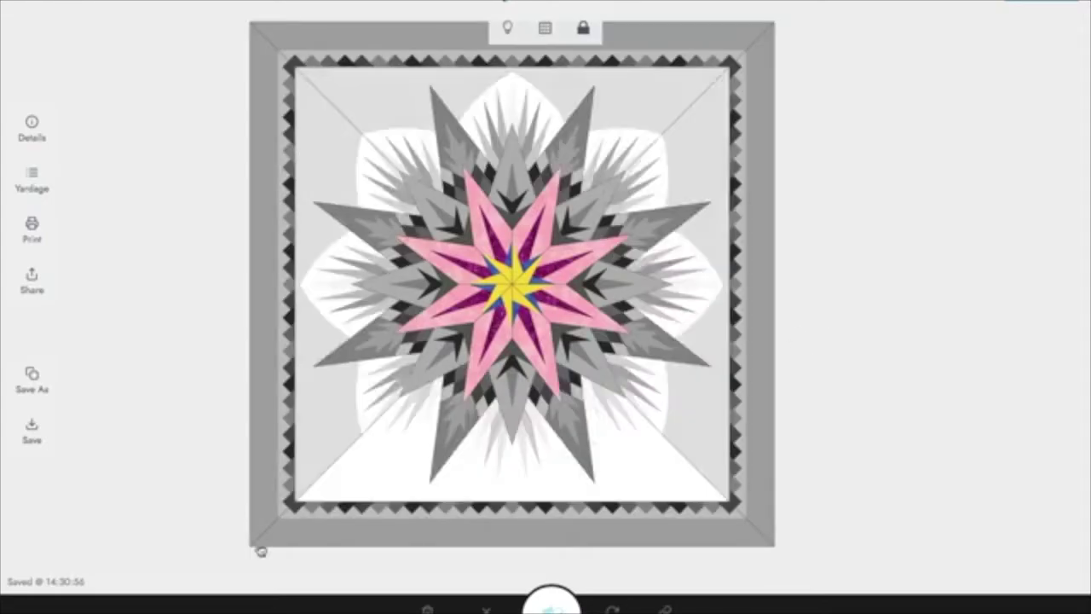
triple_click(23, 579)
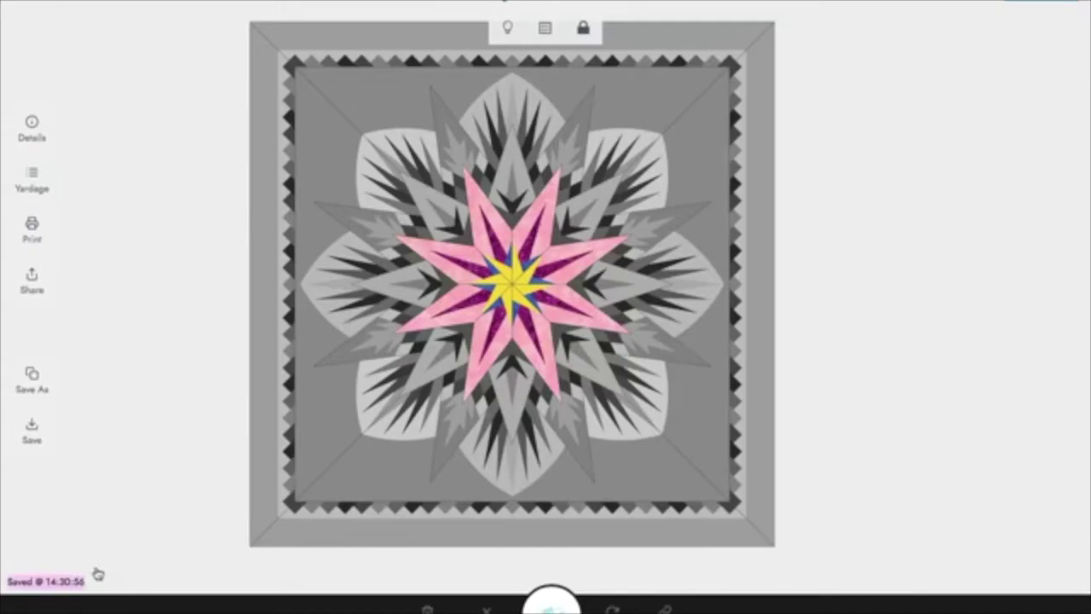
left_click(98, 577)
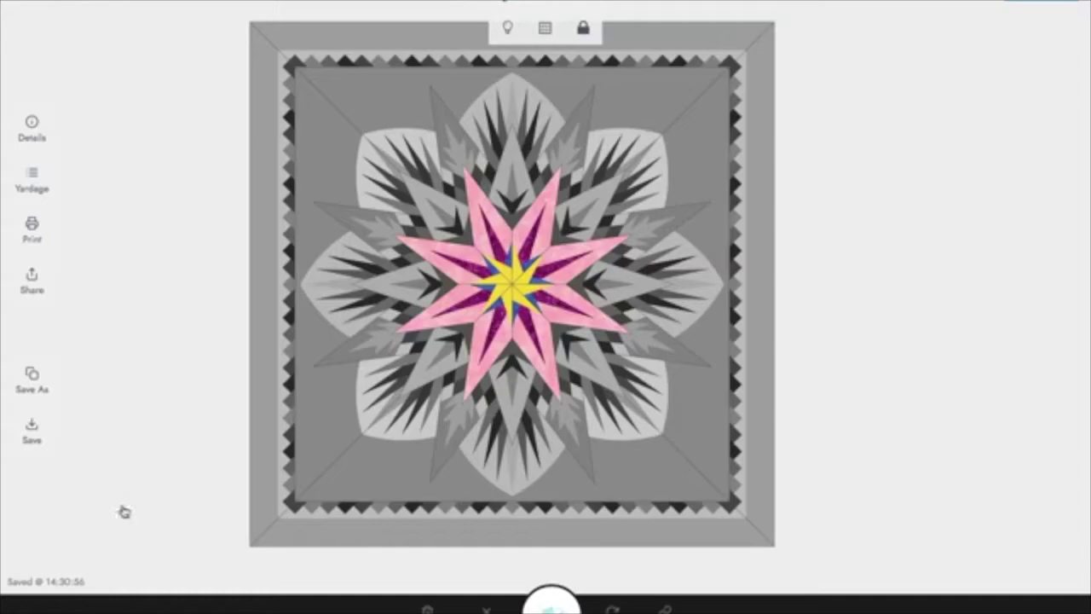
Step: Open the yardage chart, view it by block, return to By Fabric, and start picking backing
left_click(34, 187)
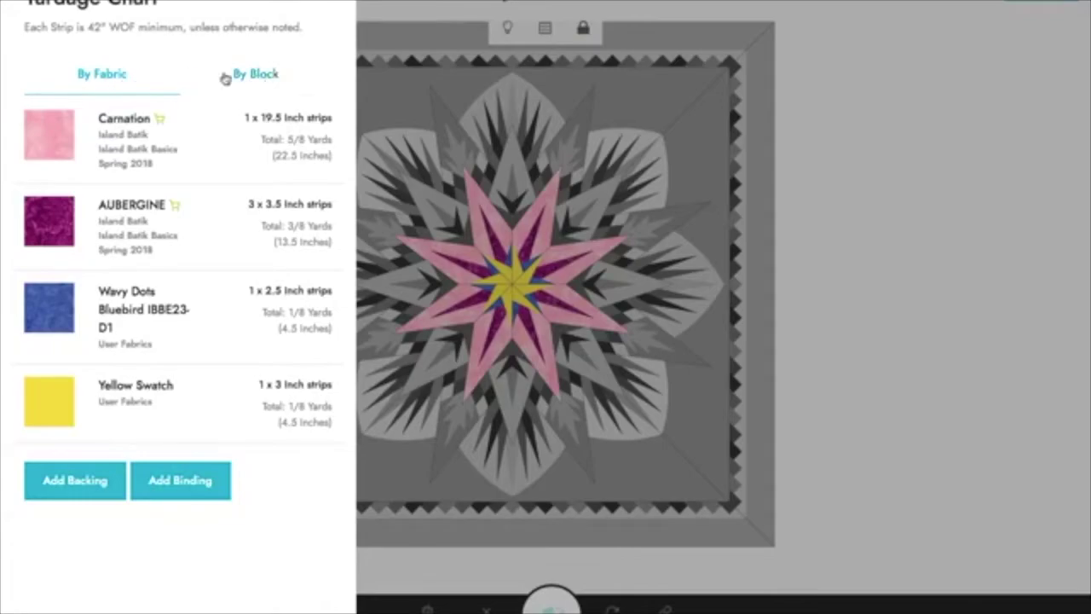
left_click(267, 78)
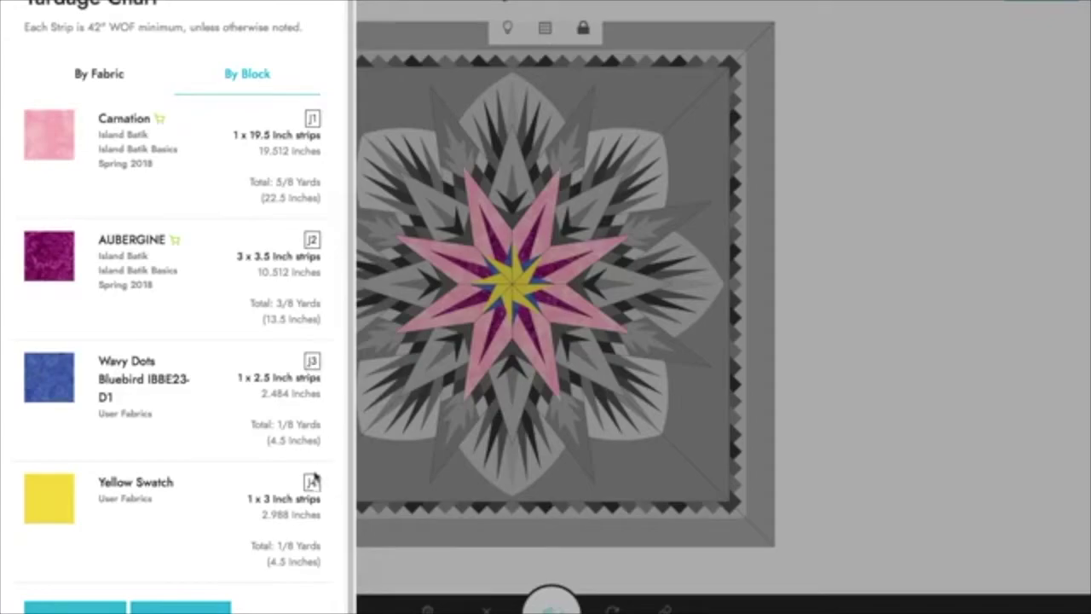
scroll(294, 170, "down", 1)
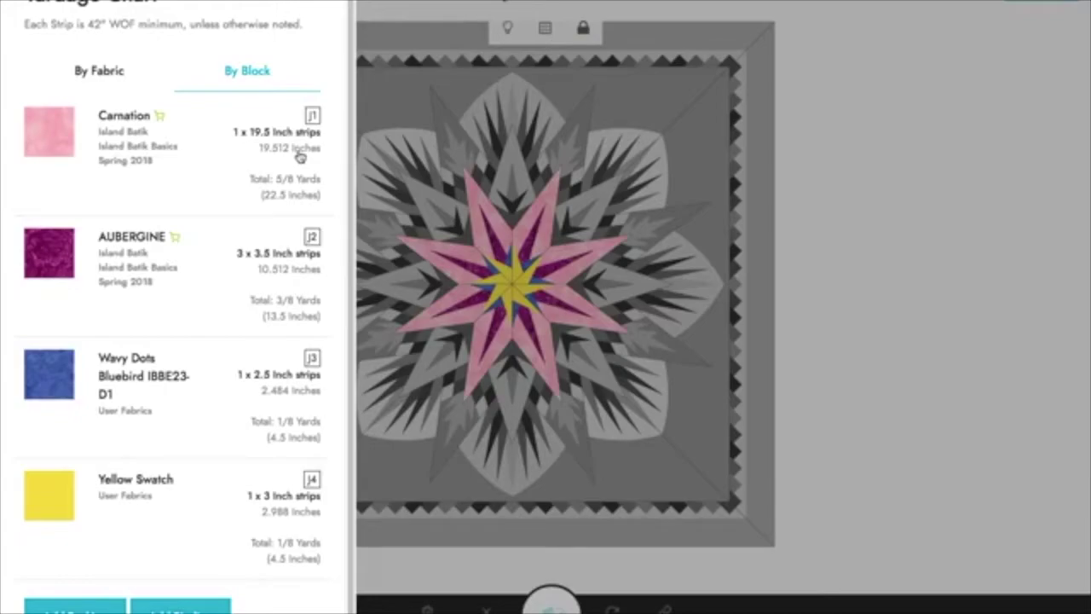
scroll(297, 174, "down", 1)
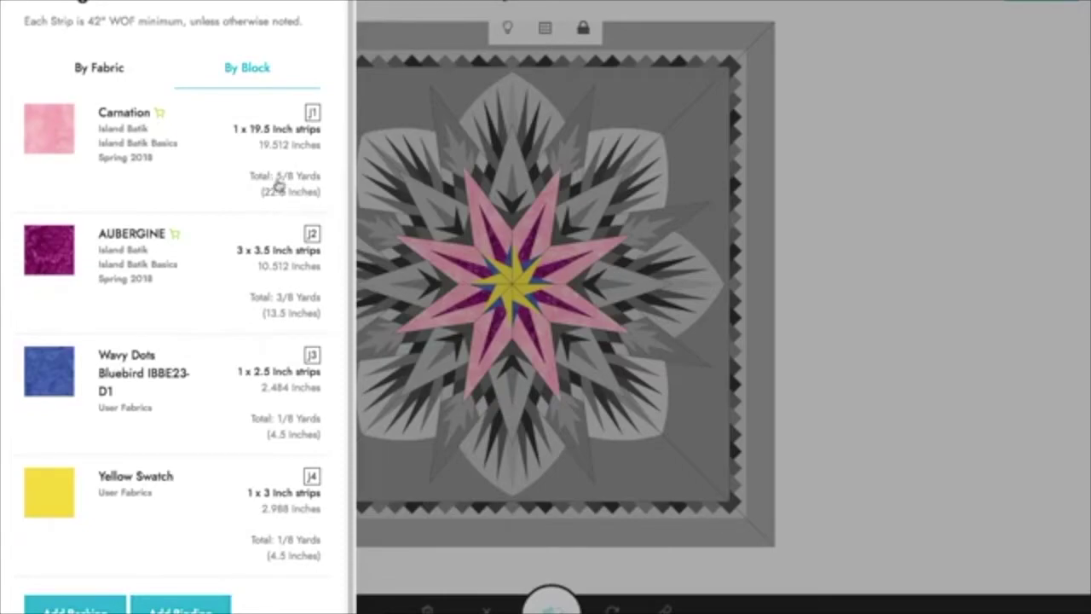
scroll(275, 341, "down", 1)
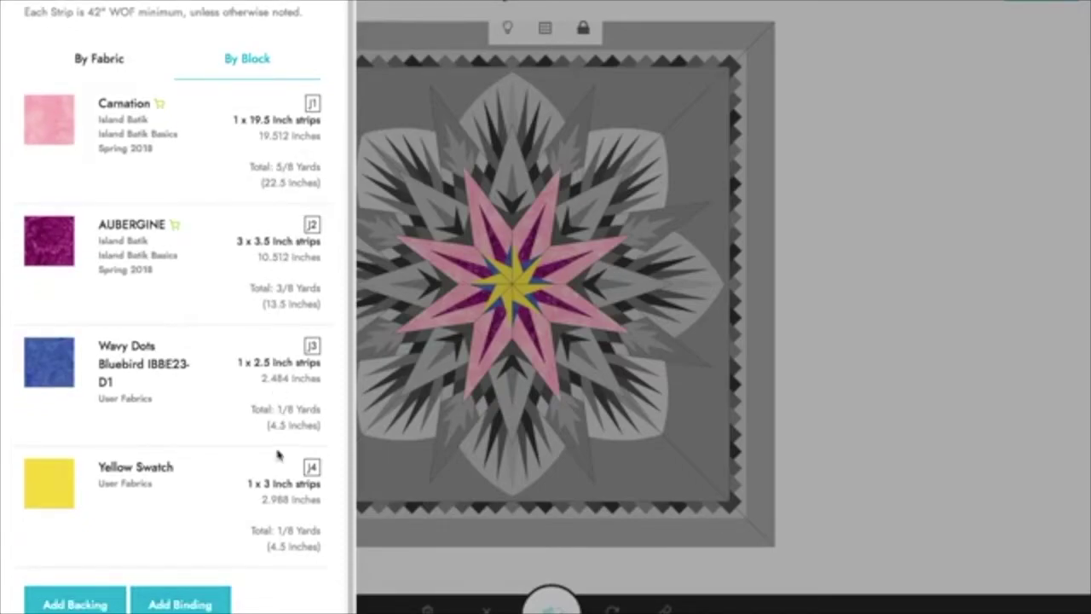
scroll(269, 437, "up", 1)
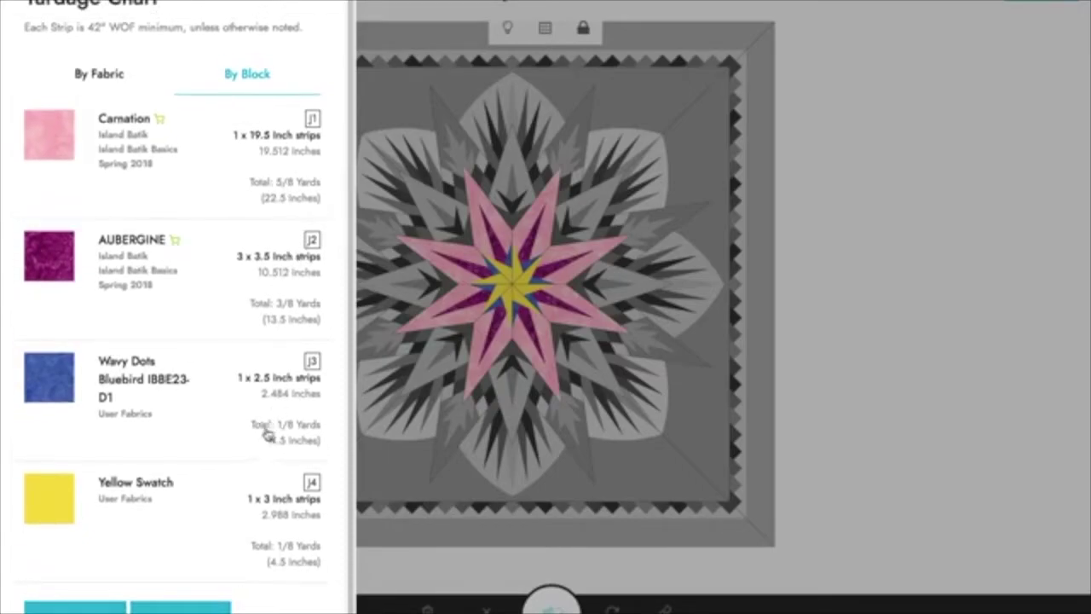
left_click(90, 76)
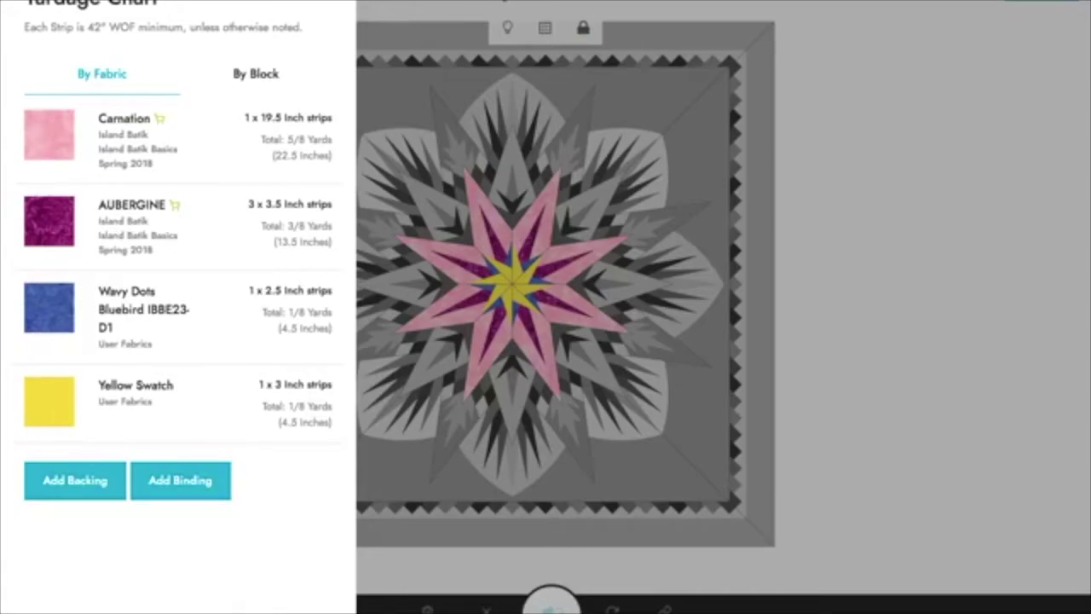
left_click(67, 482)
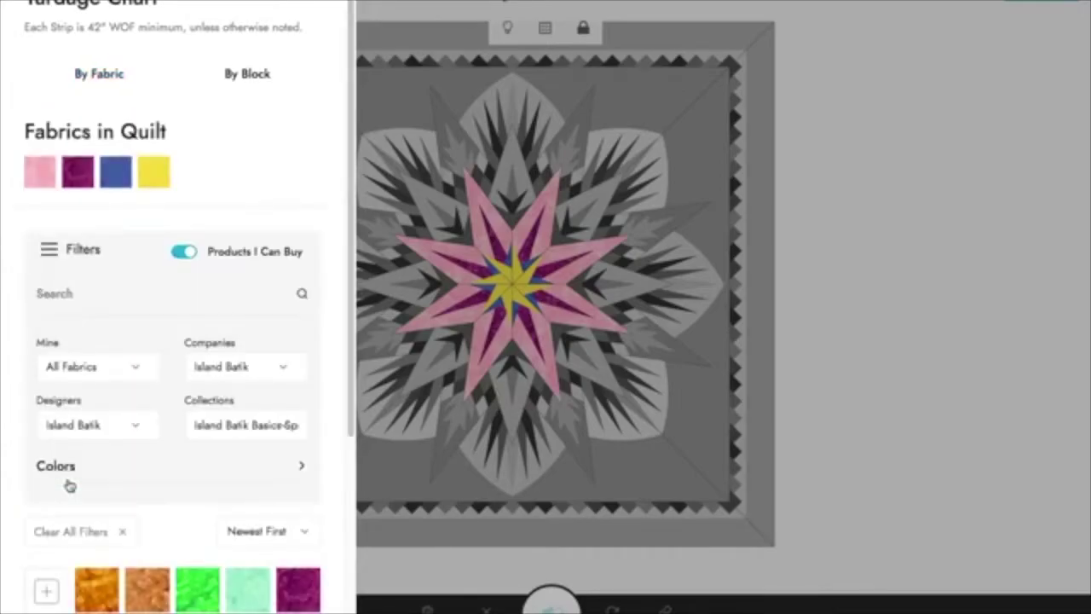
Step: Use the pink Carnation fabric as the quilt backing (4 1/4 yards)
scroll(70, 485, "down", 3)
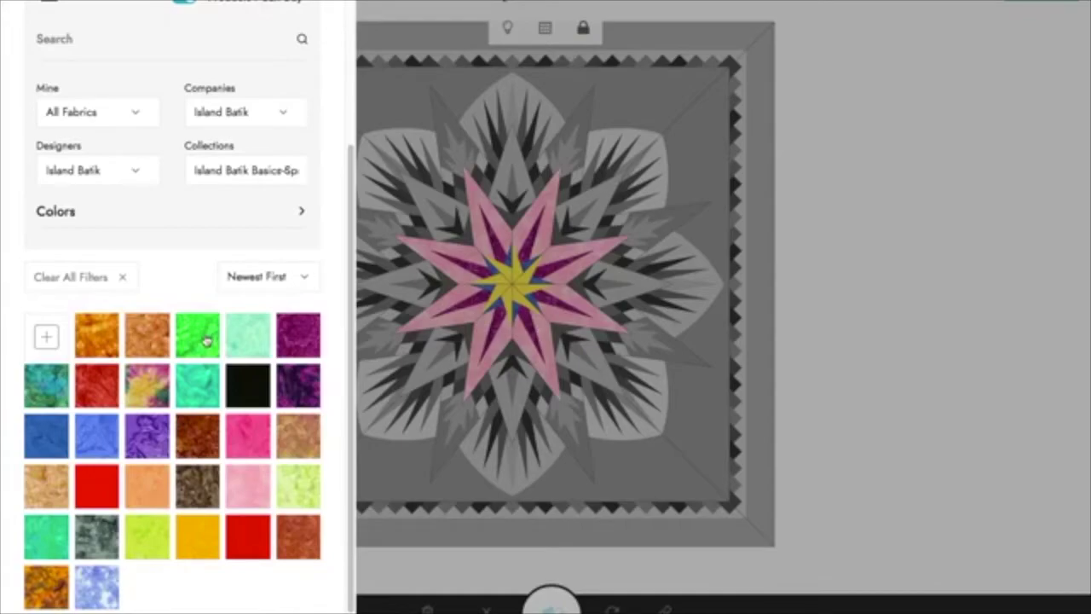
scroll(100, 227, "up", 3)
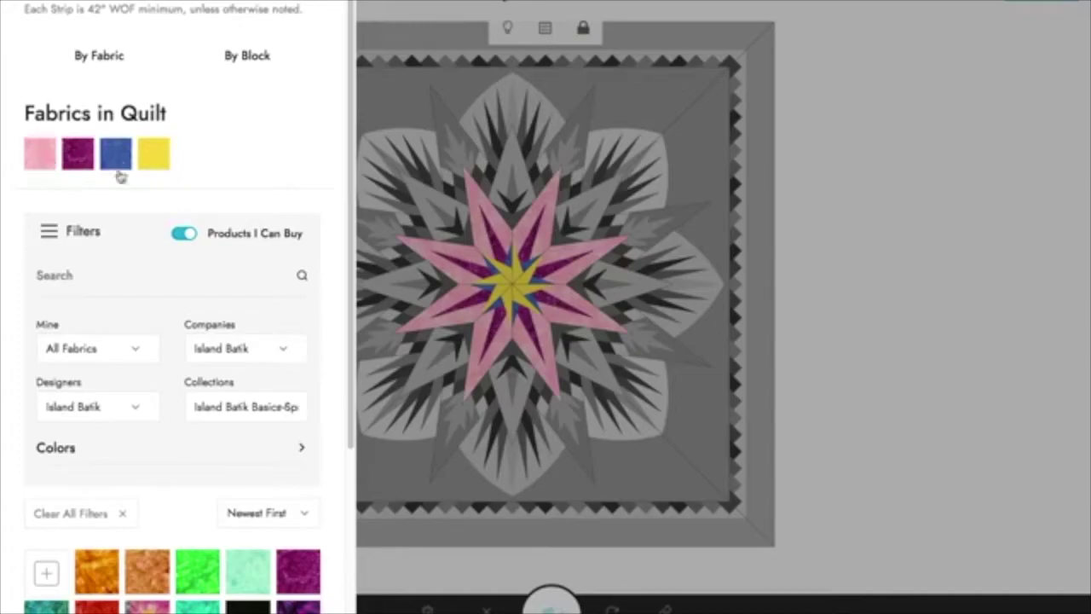
left_click(42, 162)
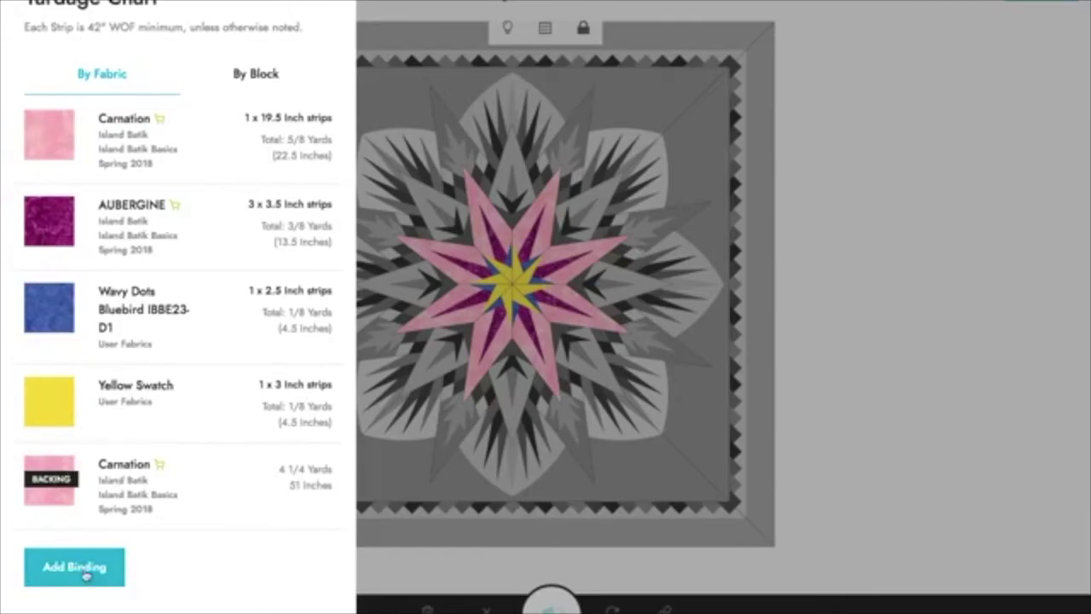
Step: Check the binding fabric, review the yardage list, then close the yardage chart
left_click(82, 499)
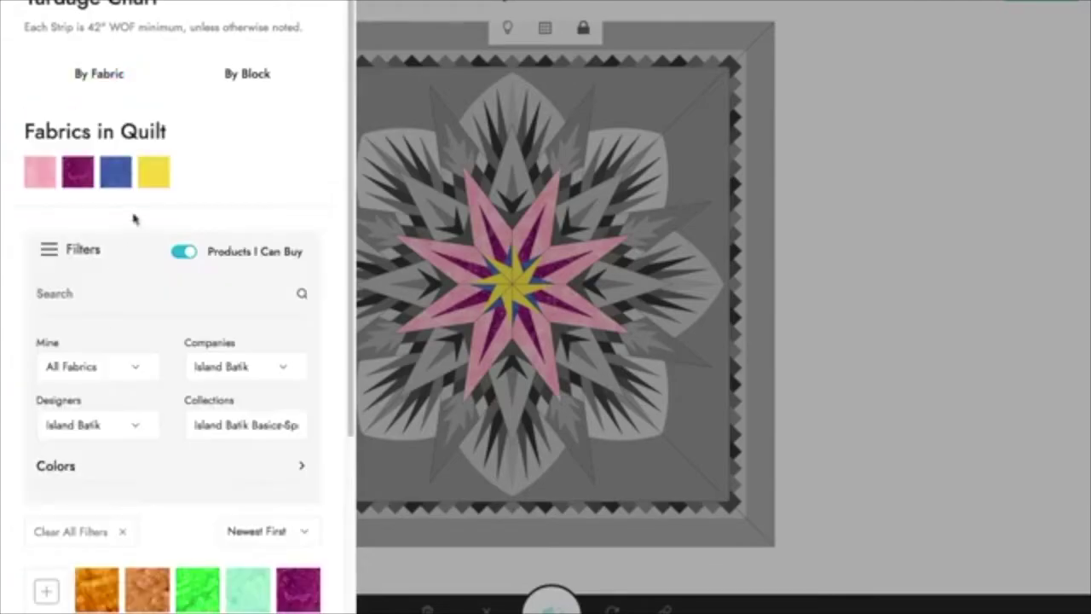
left_click(81, 243)
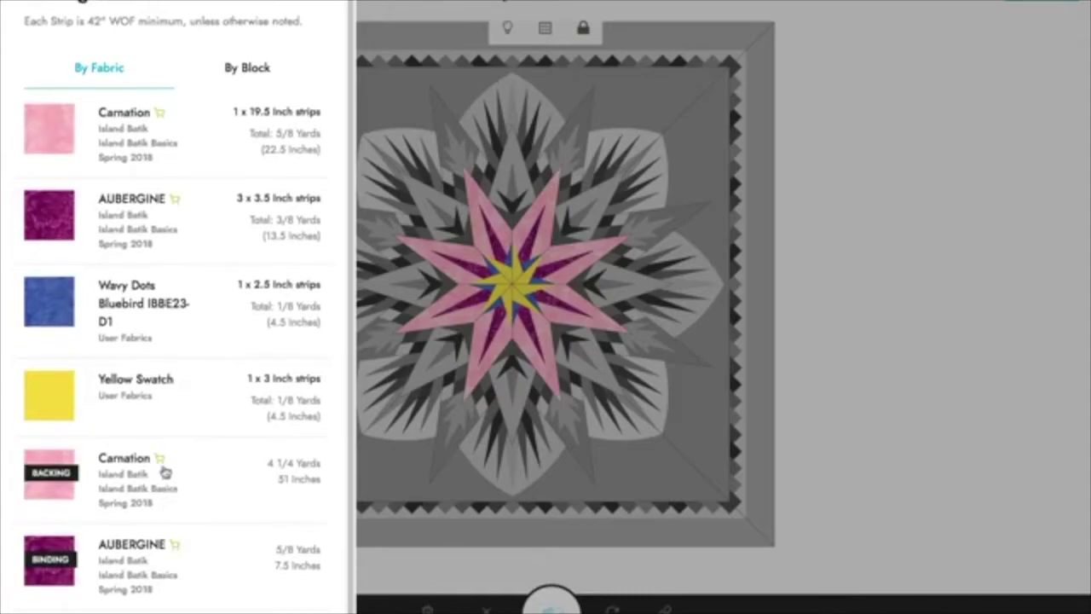
scroll(51, 588, "down", 1)
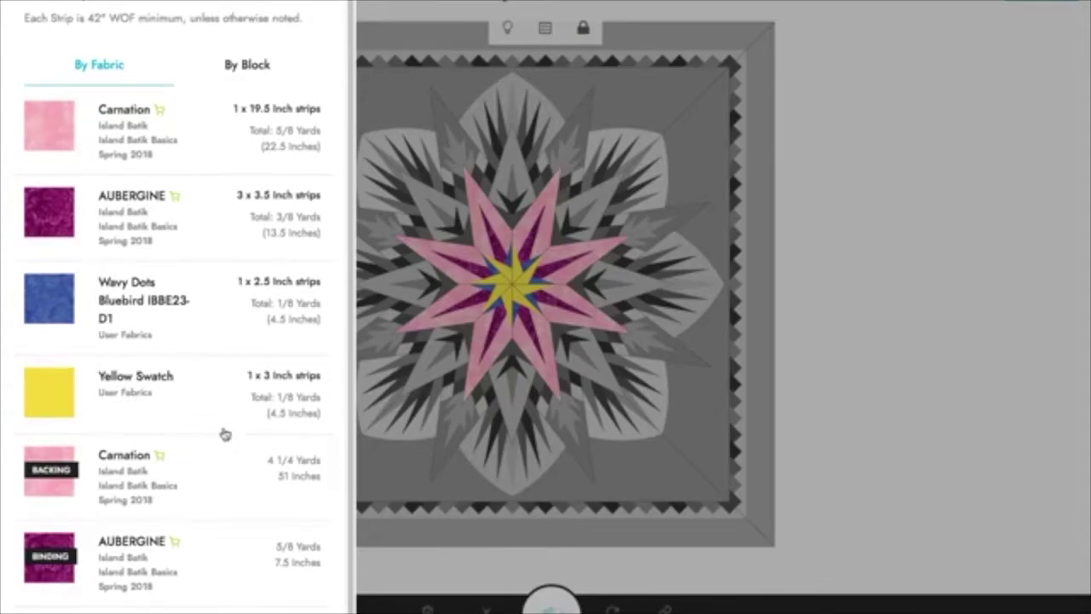
scroll(198, 393, "up", 1)
left_click(323, 12)
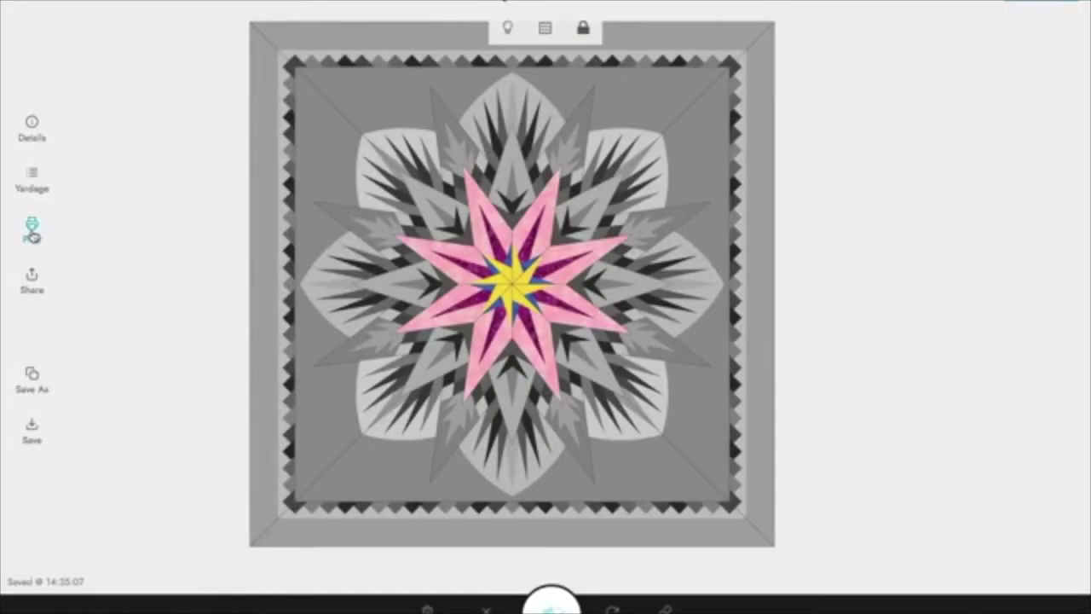
left_click(31, 230)
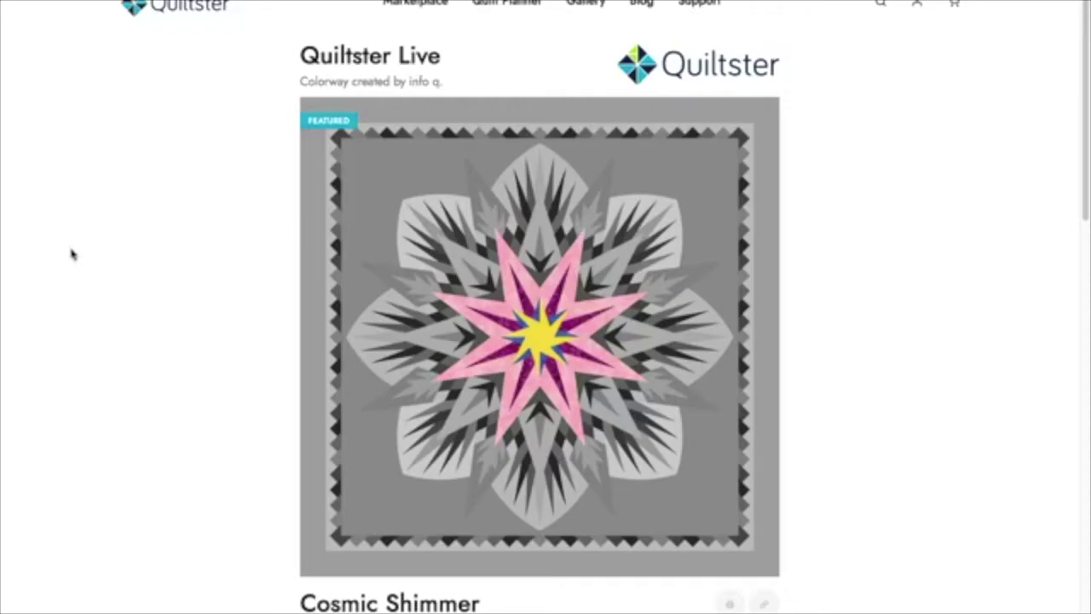
mouse_move(778, 314)
scroll(775, 305, "down", 1)
scroll(777, 299, "down", 5)
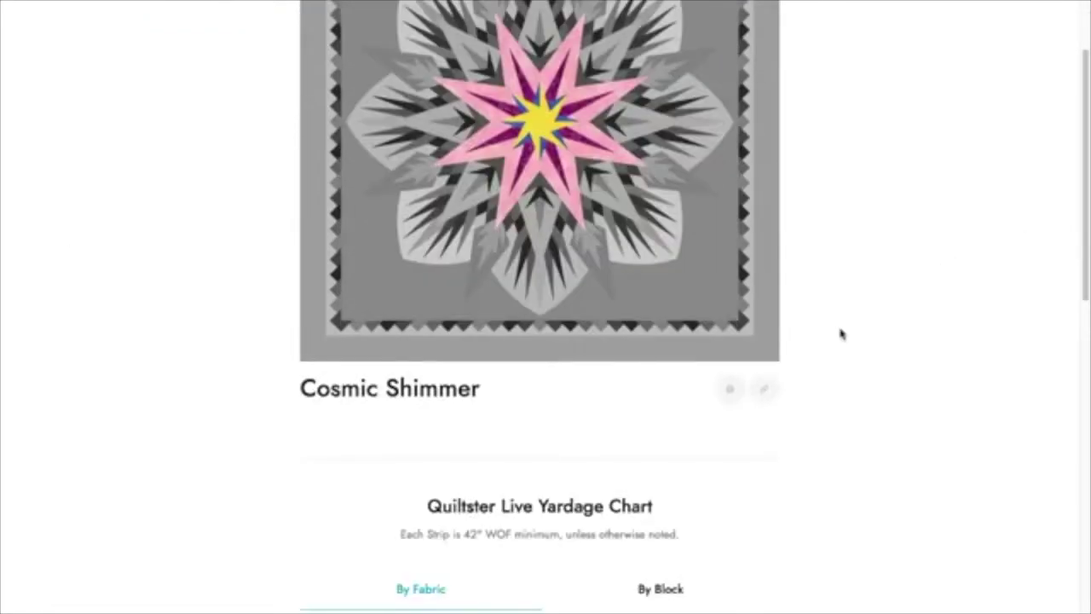
scroll(853, 351, "down", 1)
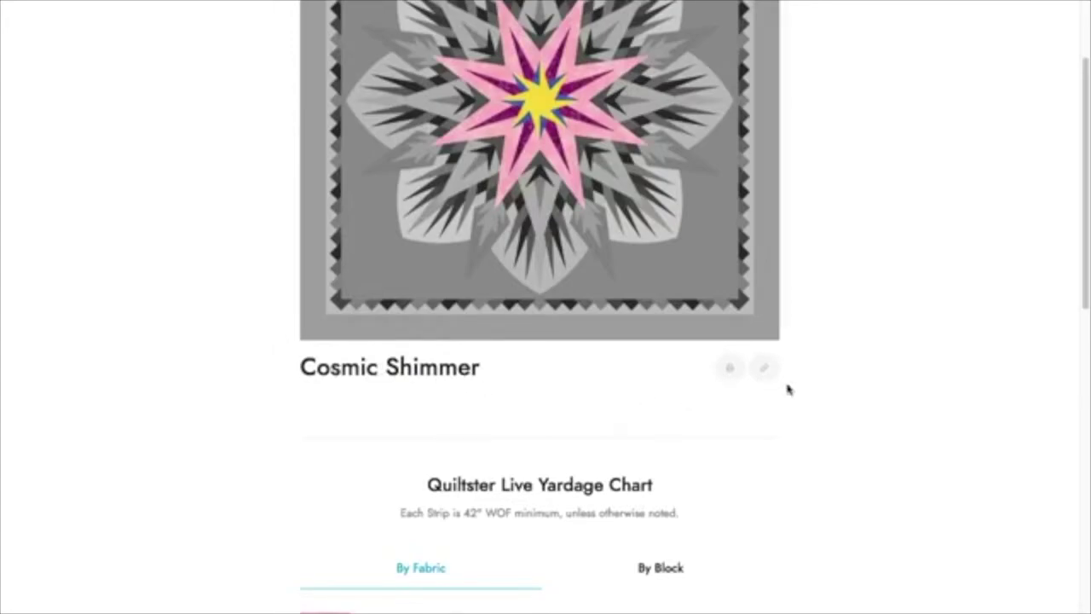
scroll(791, 400, "down", 1)
scroll(792, 402, "down", 1)
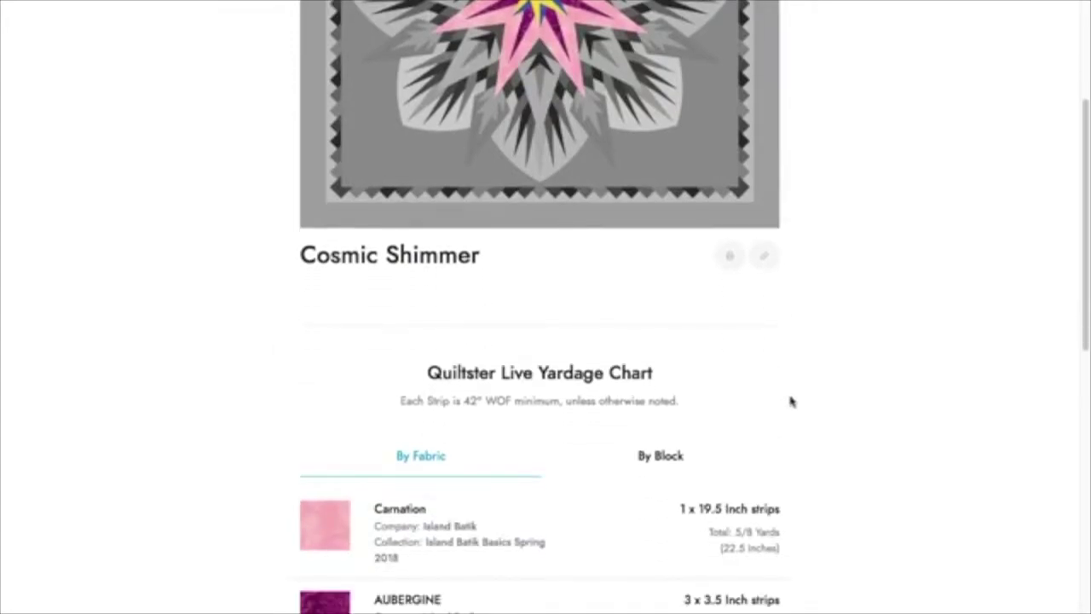
left_click(727, 258)
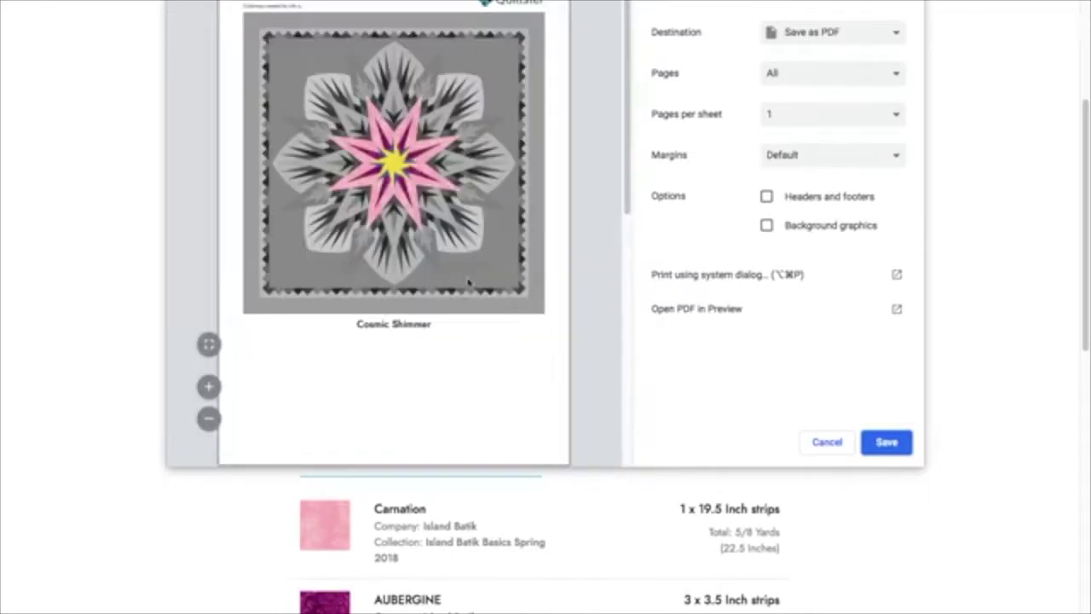
scroll(438, 272, "down", 10)
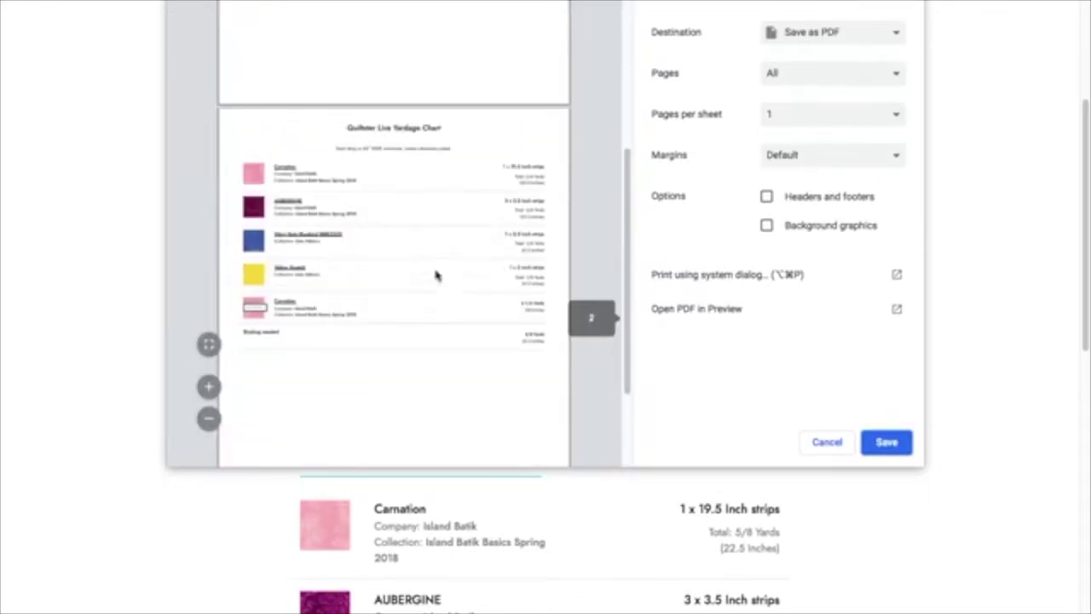
scroll(324, 170, "up", 4)
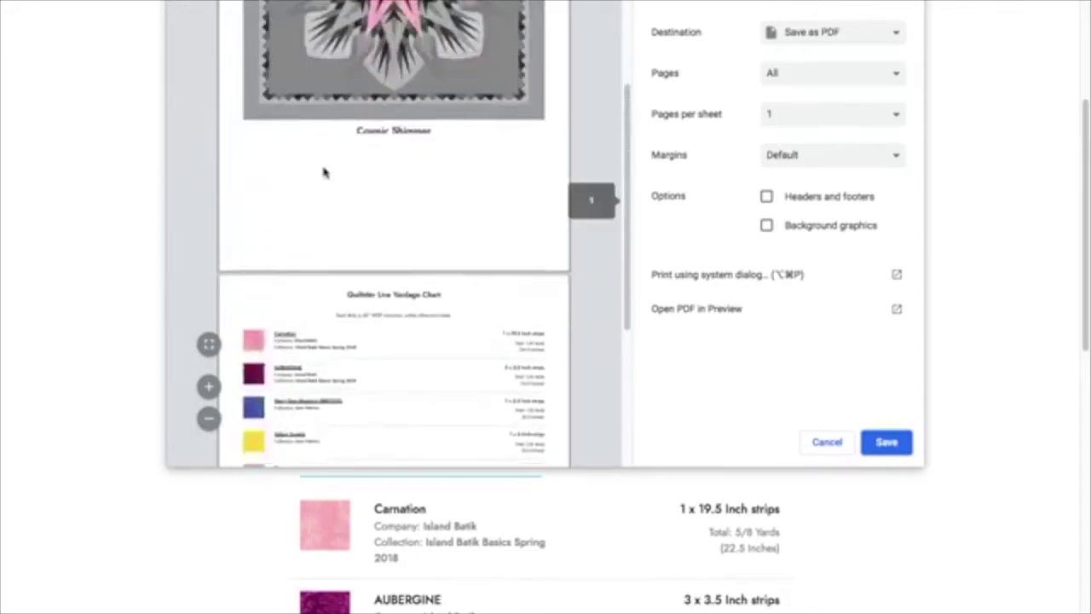
scroll(324, 170, "down", 4)
scroll(273, 362, "down", 2)
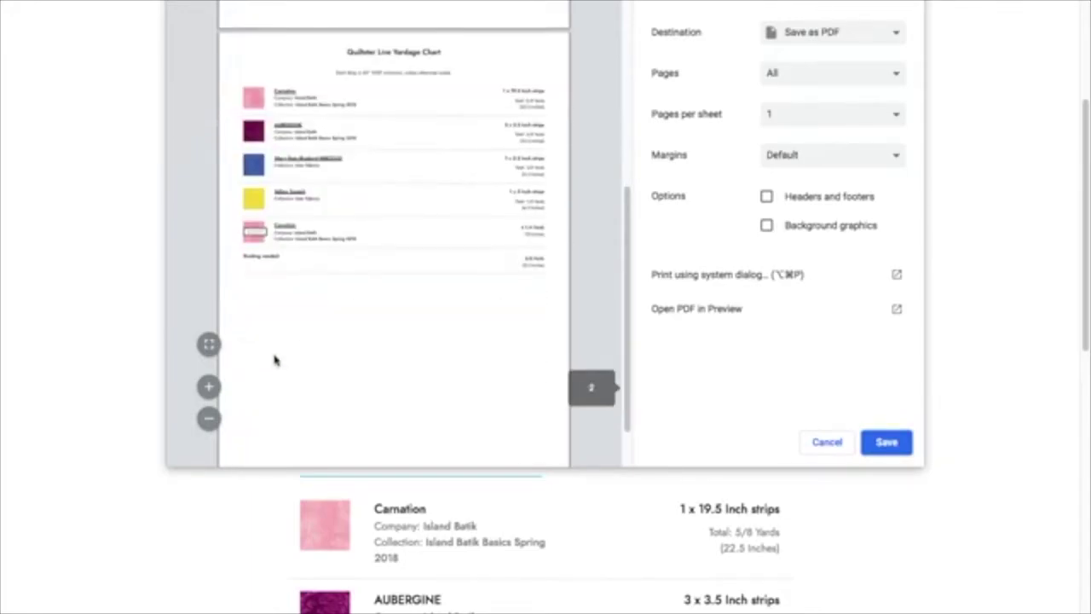
left_click(826, 450)
Step: Show the yardage chart by block and scroll through it, then open and cancel the print preview
left_click(652, 455)
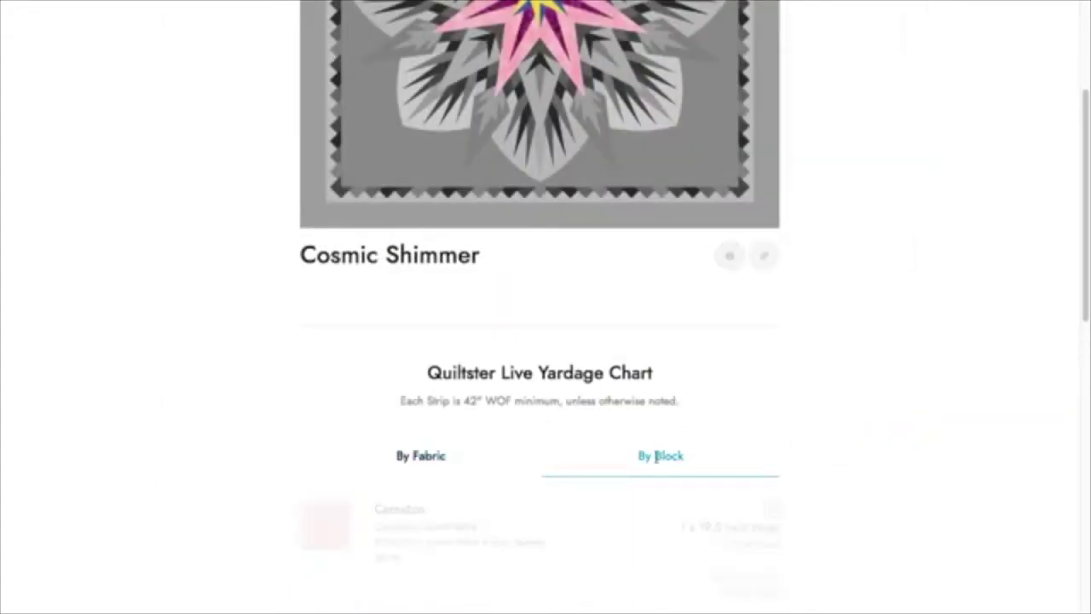
scroll(664, 450, "down", 2)
scroll(672, 383, "down", 1)
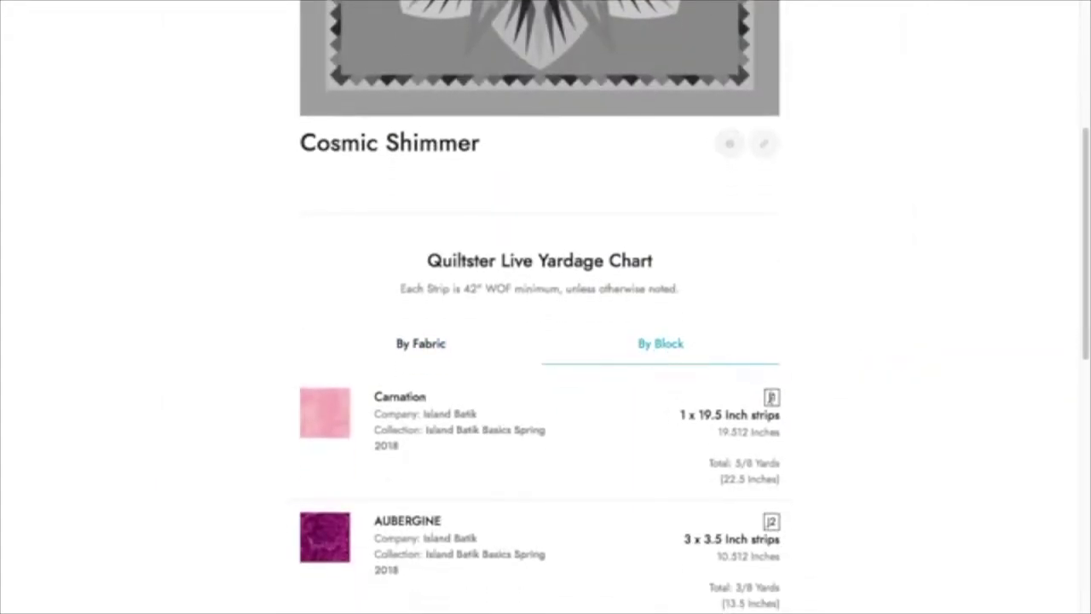
scroll(788, 520, "down", 1)
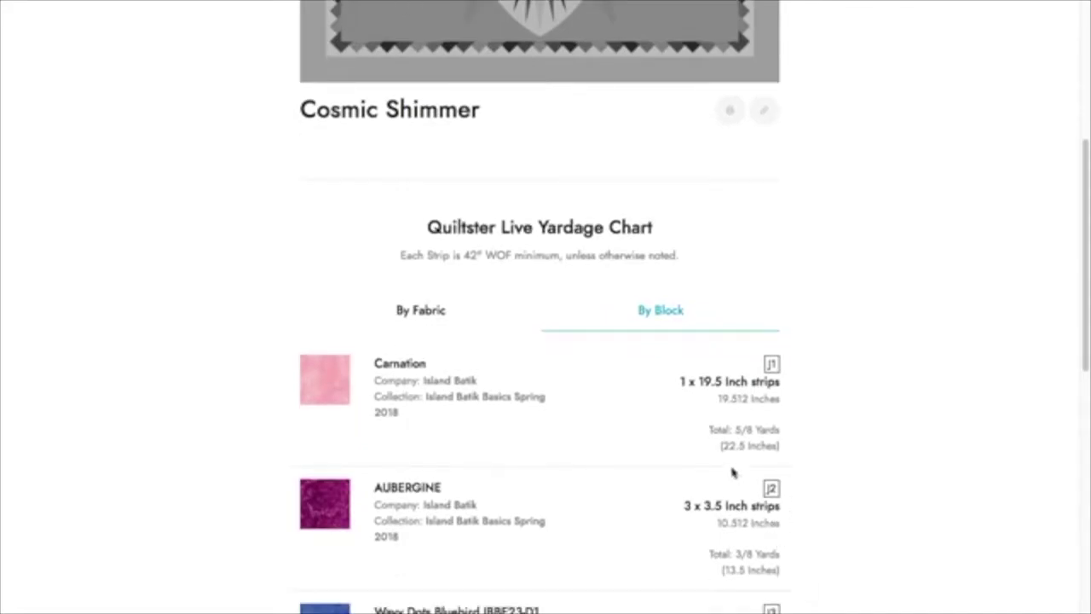
scroll(724, 439, "up", 4)
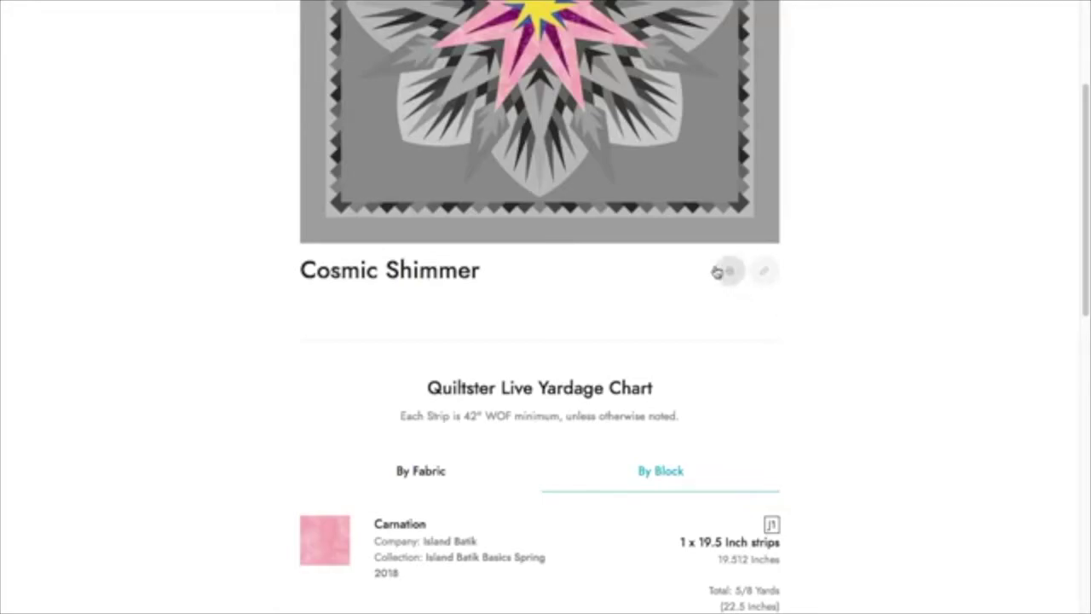
left_click(719, 271)
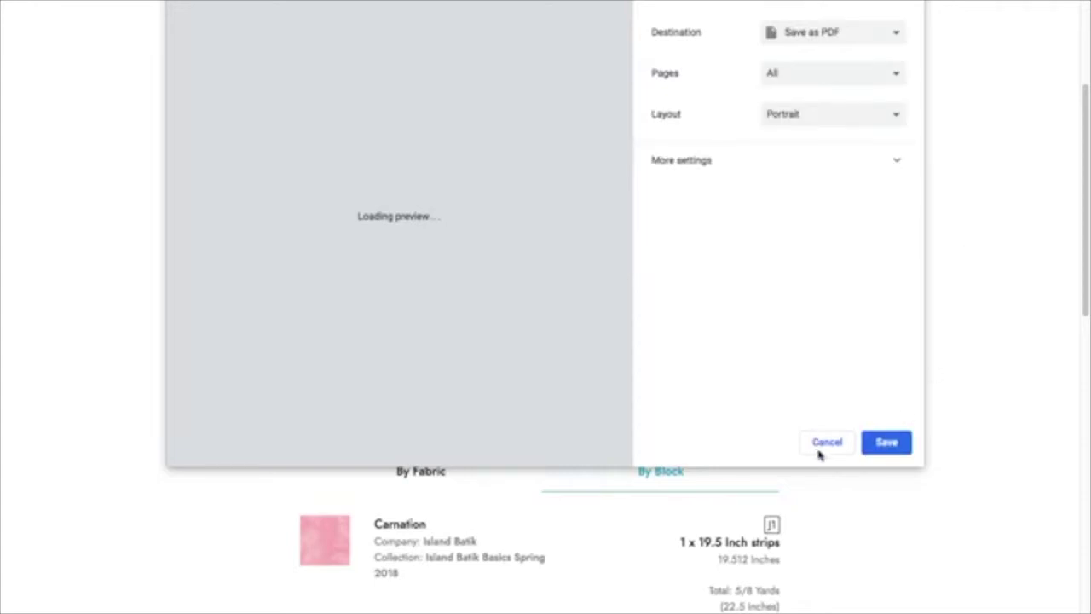
left_click(826, 443)
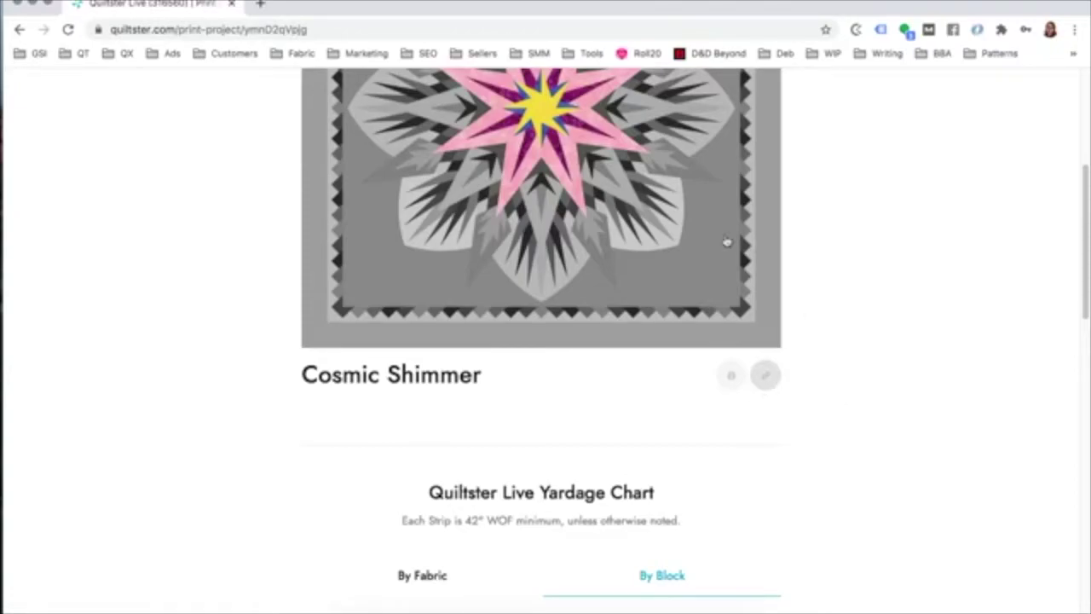
Step: Open a new incognito window and load the copied Cosmic Shimmer print page link
left_click(1076, 31)
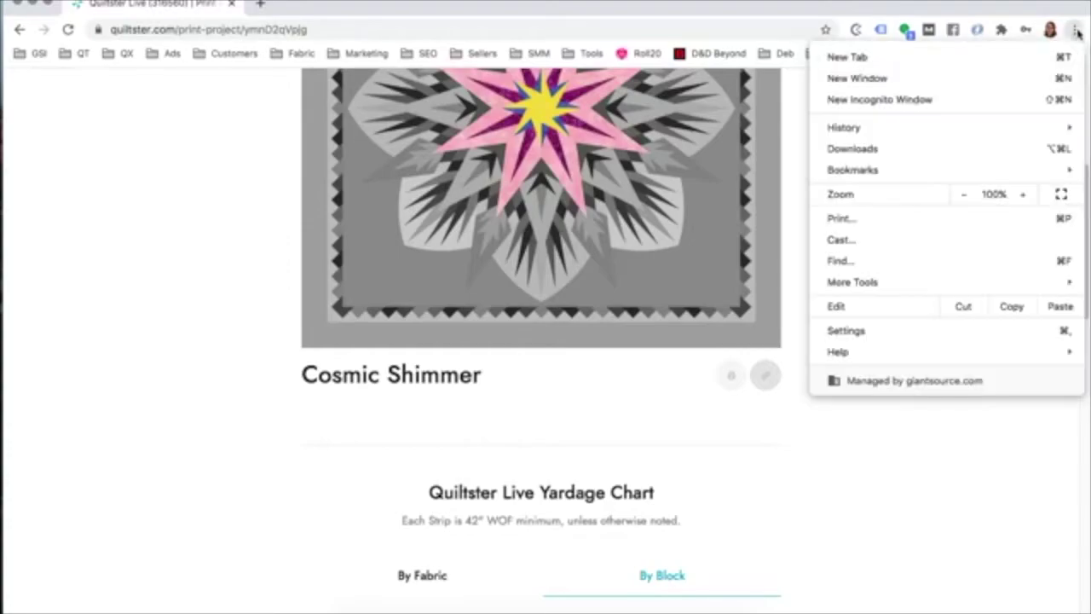
left_click(872, 99)
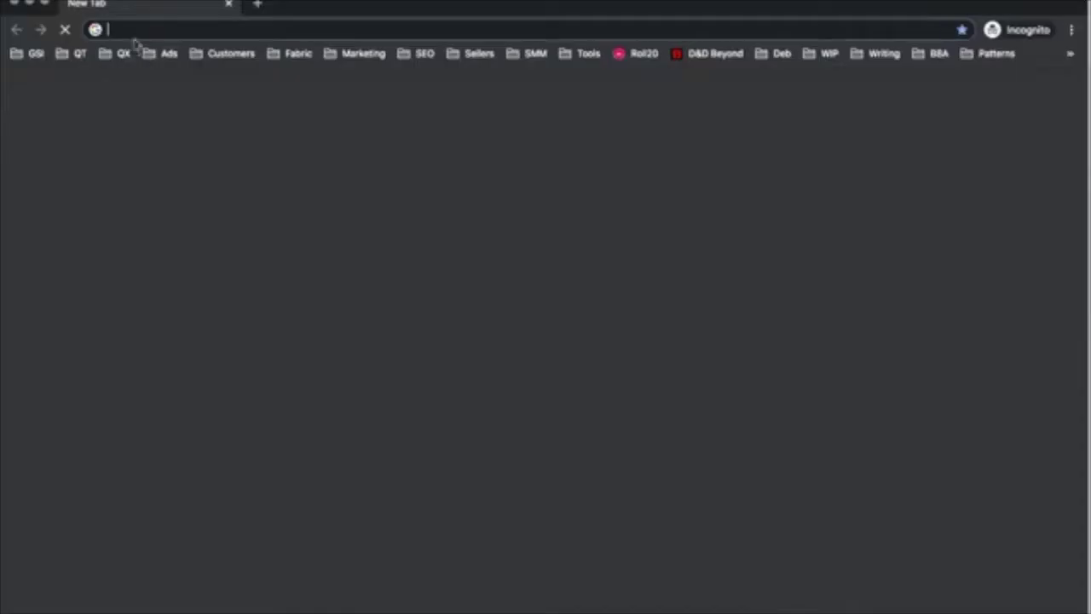
right_click(129, 30)
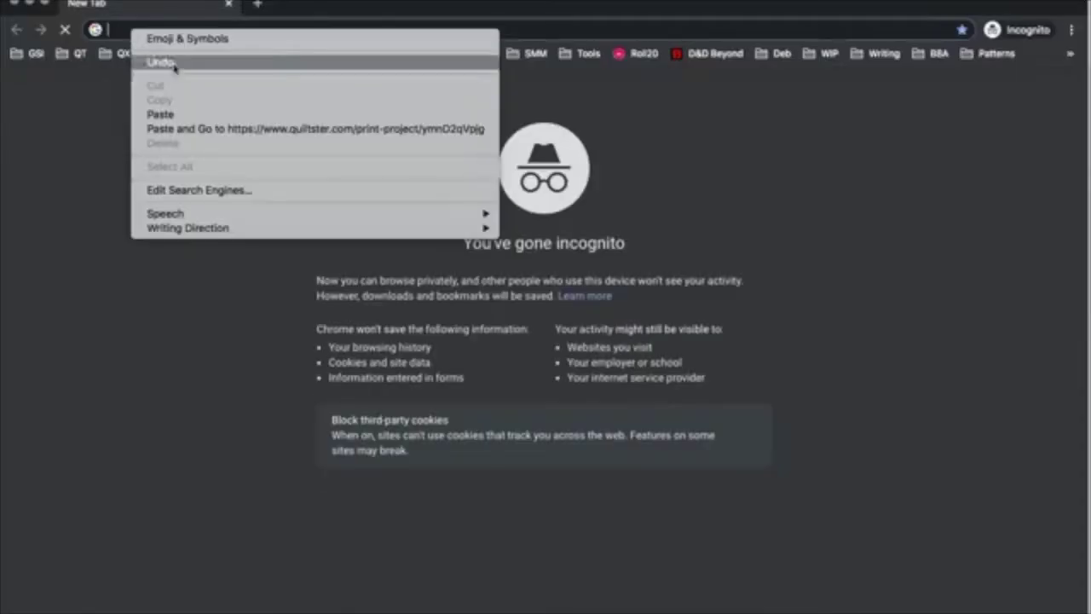
left_click(188, 116)
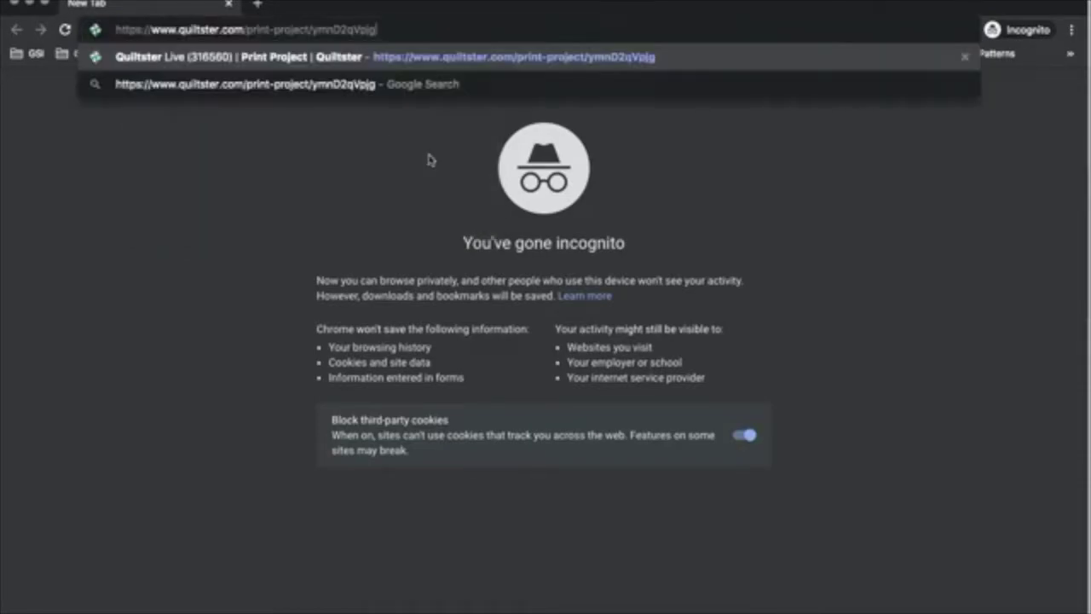
key("Return")
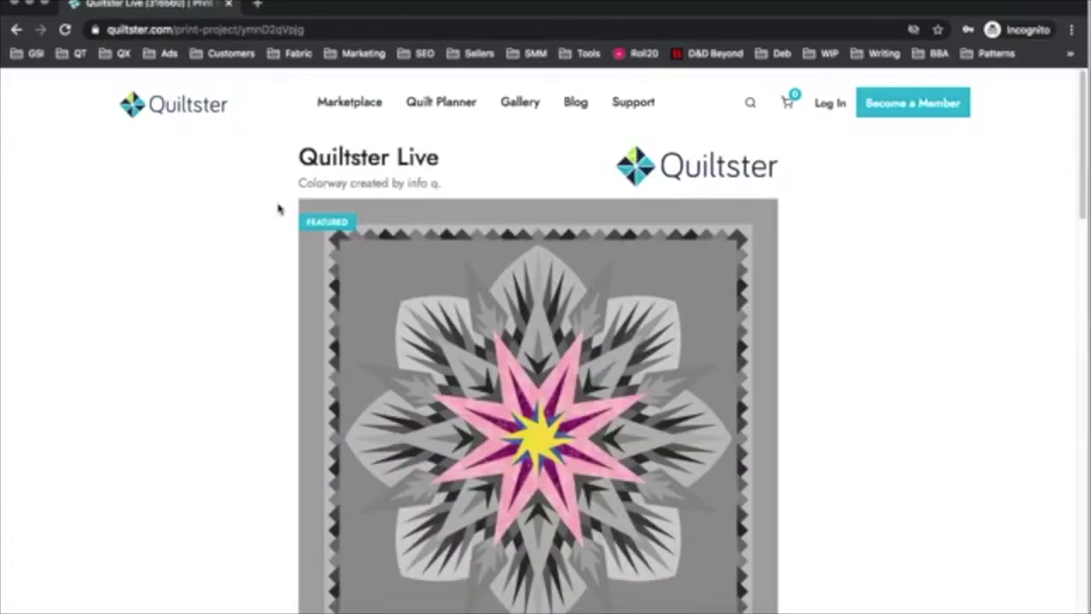
Step: Scroll through the page's by-block yardage chart, then switch back to the regular window
scroll(563, 281, "down", 5)
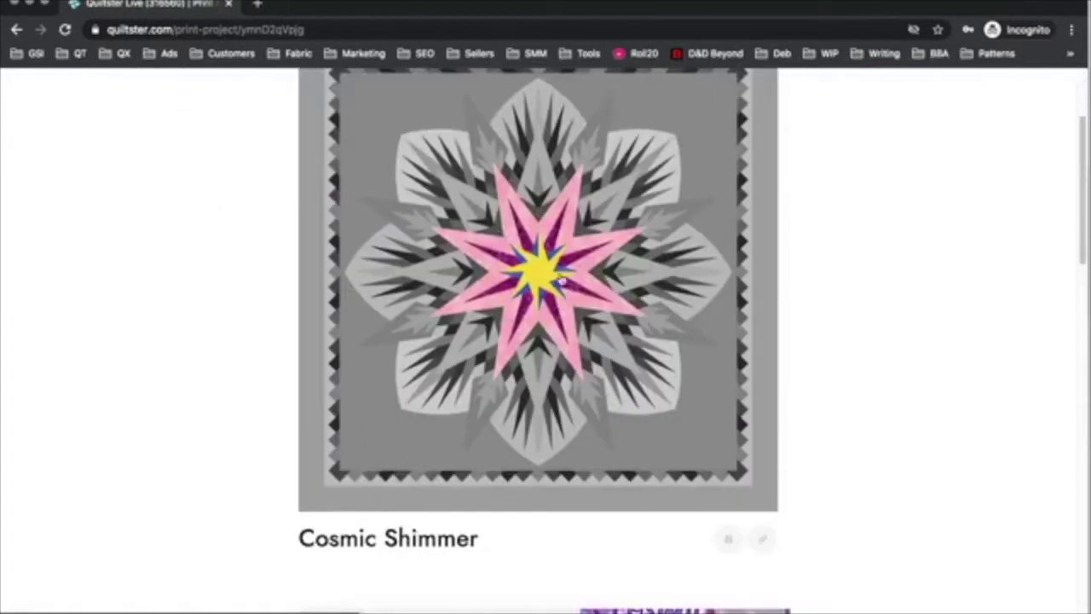
scroll(516, 252, "down", 9)
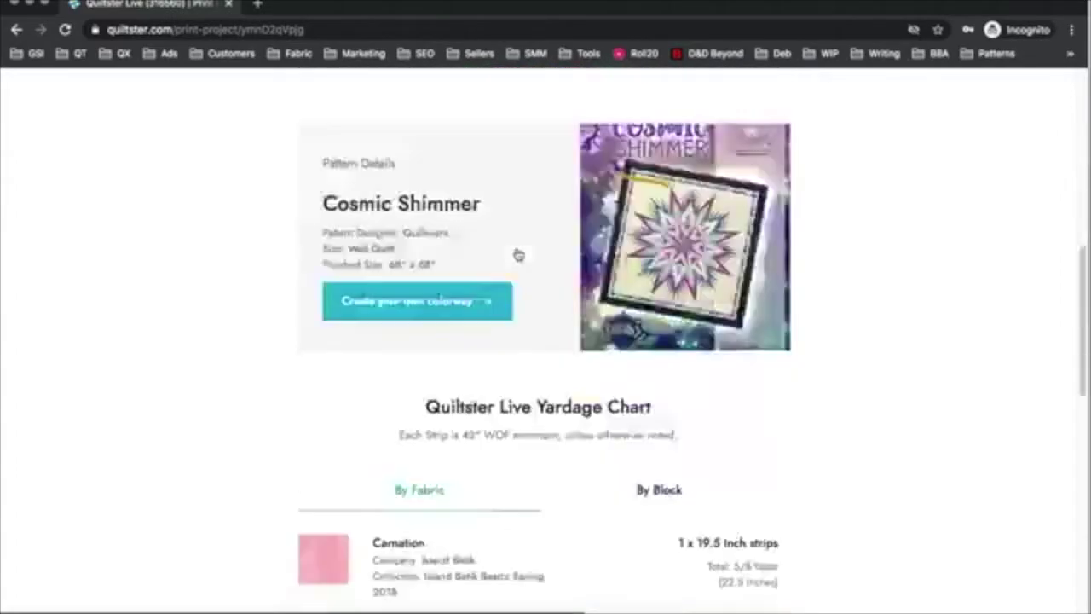
scroll(418, 386, "down", 5)
scroll(469, 377, "up", 20)
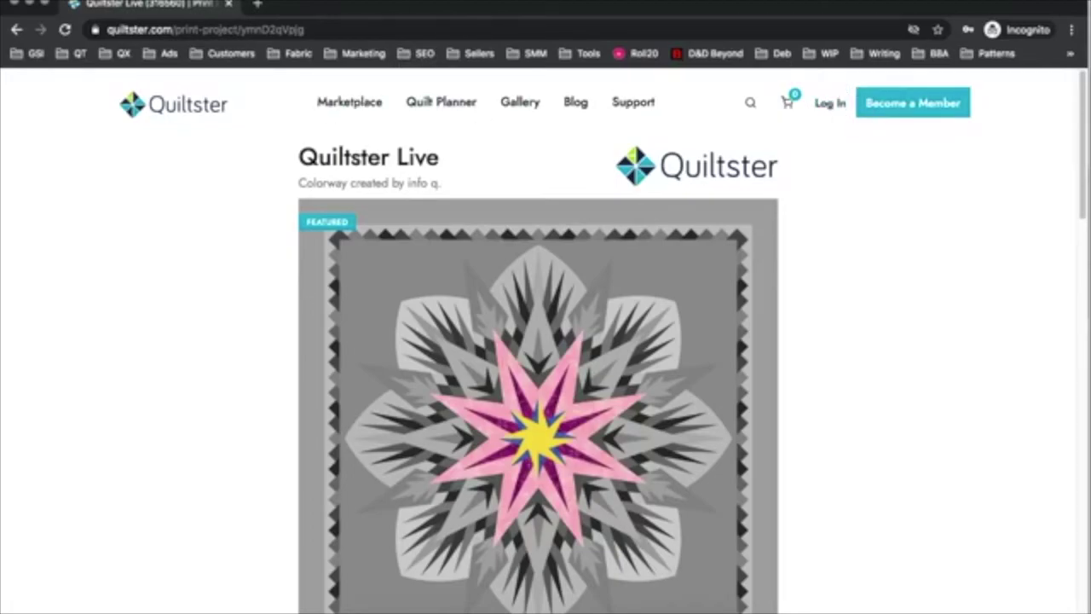
left_click(17, 5)
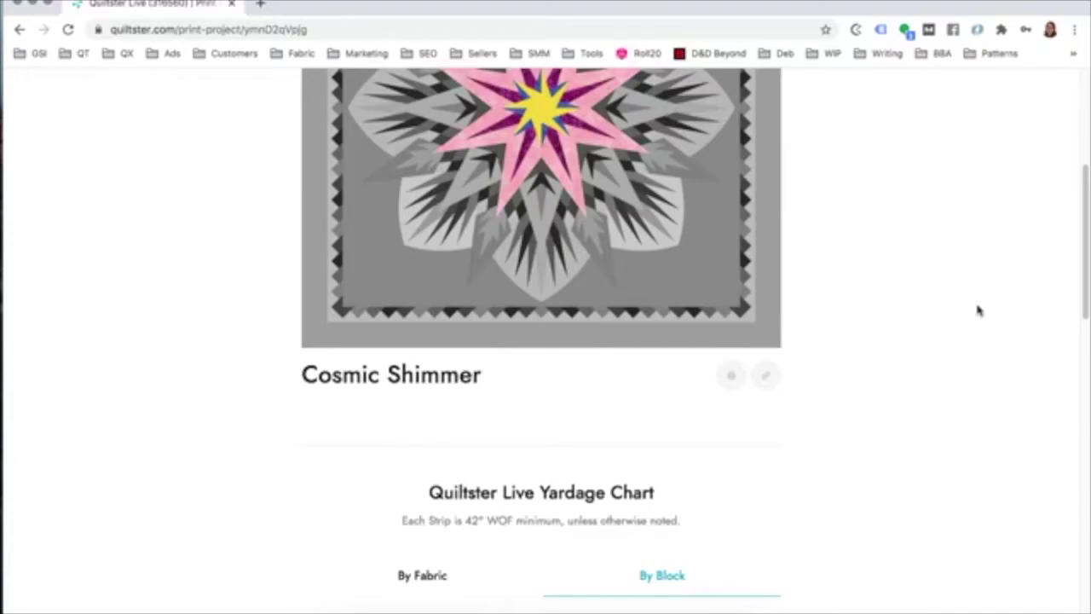
Step: Scroll through the full Live Yardage Chart, then go back to the Cosmic Shimmer project editor
scroll(588, 401, "down", 2)
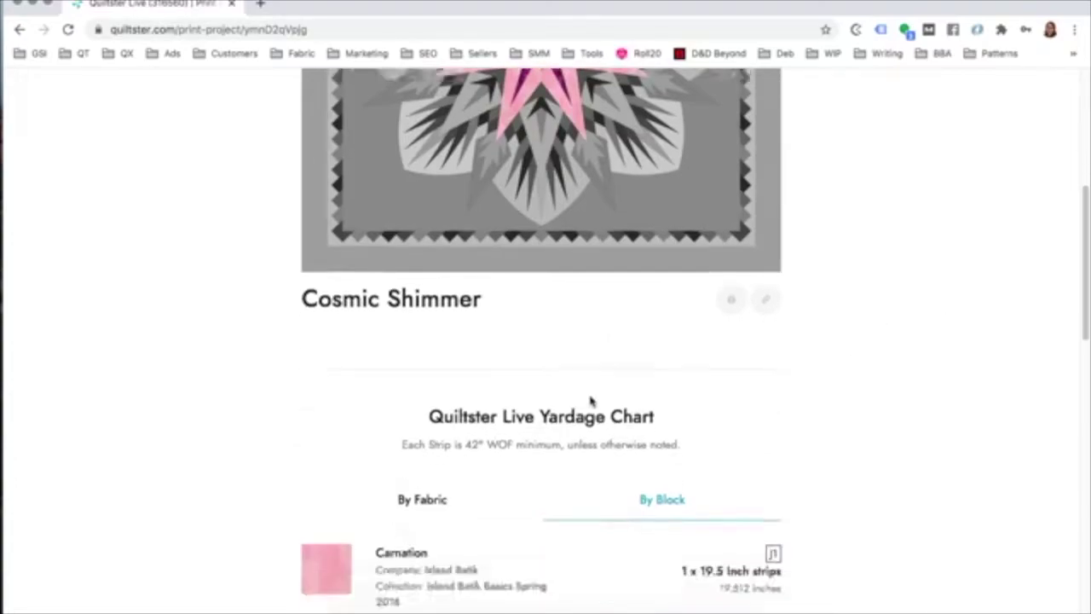
scroll(590, 400, "down", 10)
scroll(580, 384, "up", 1)
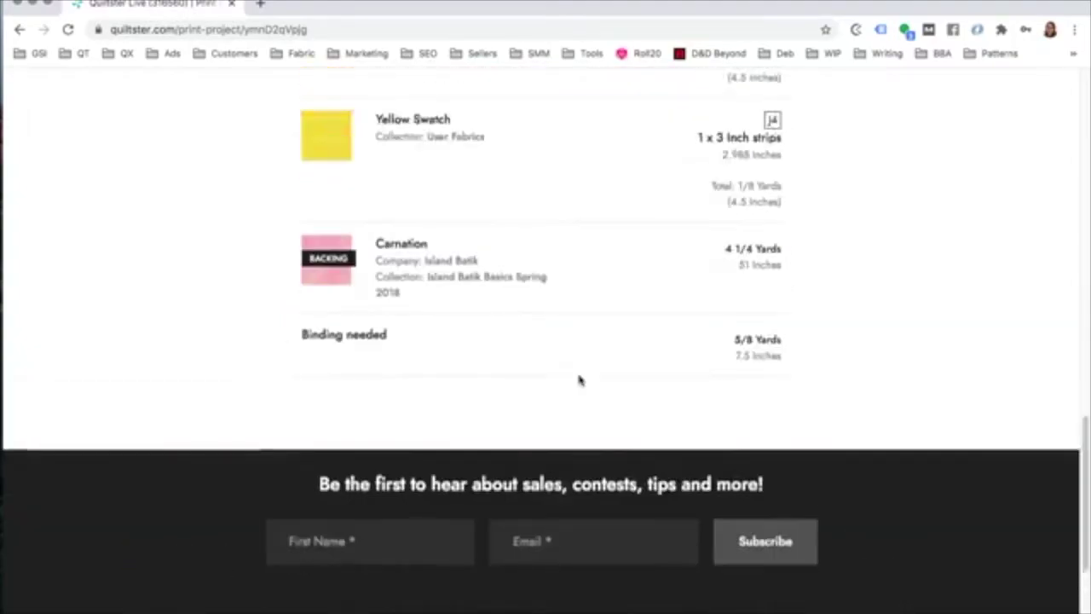
scroll(579, 380, "up", 3)
scroll(579, 381, "up", 8)
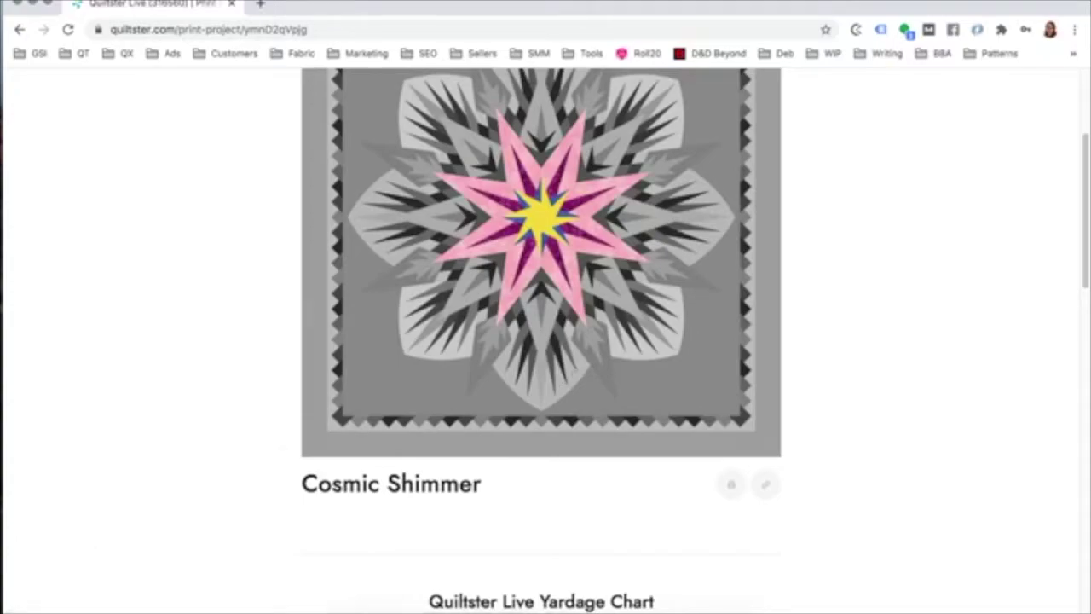
left_click(20, 30)
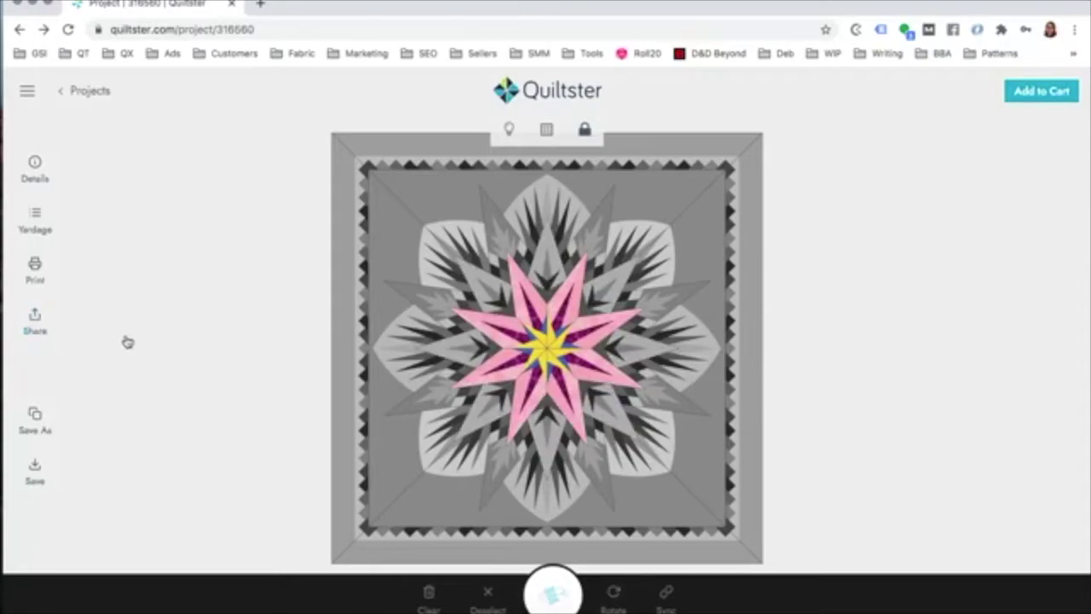
left_click(550, 274)
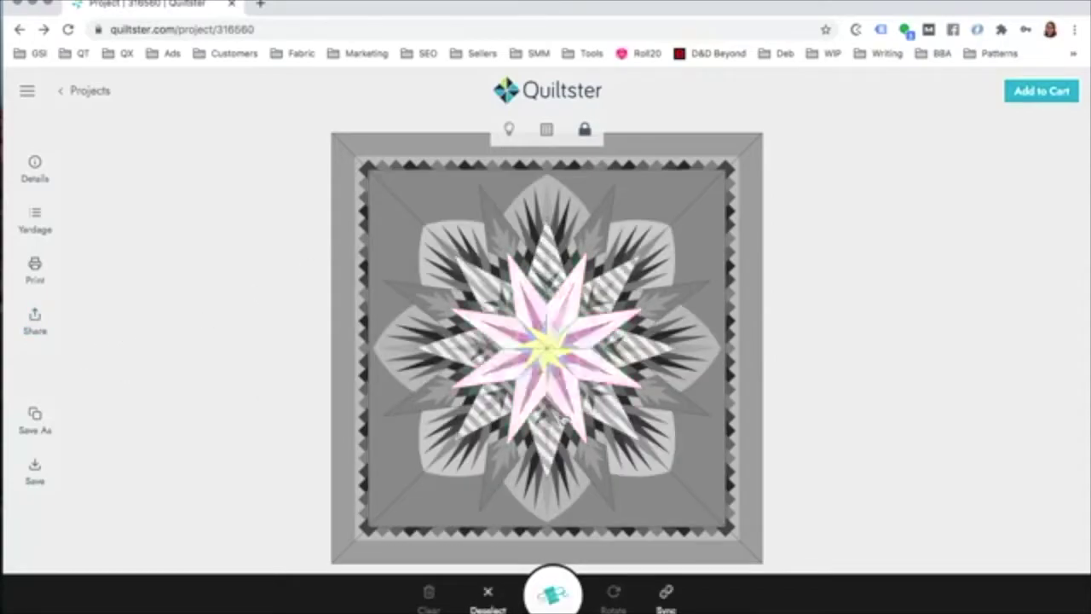
left_click(553, 593)
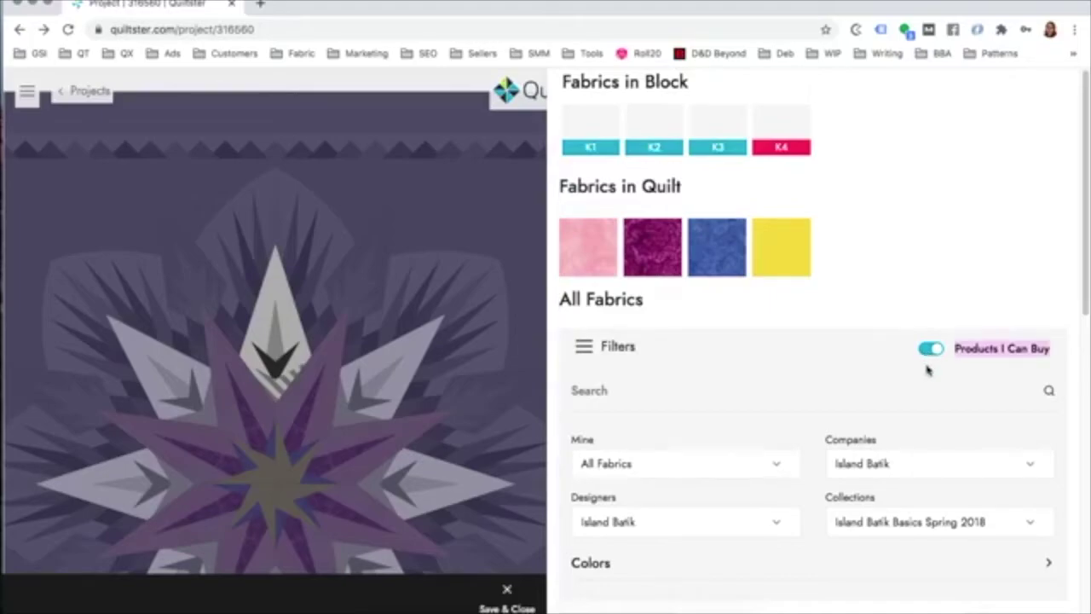
left_click(878, 471)
scroll(882, 499, "down", 2)
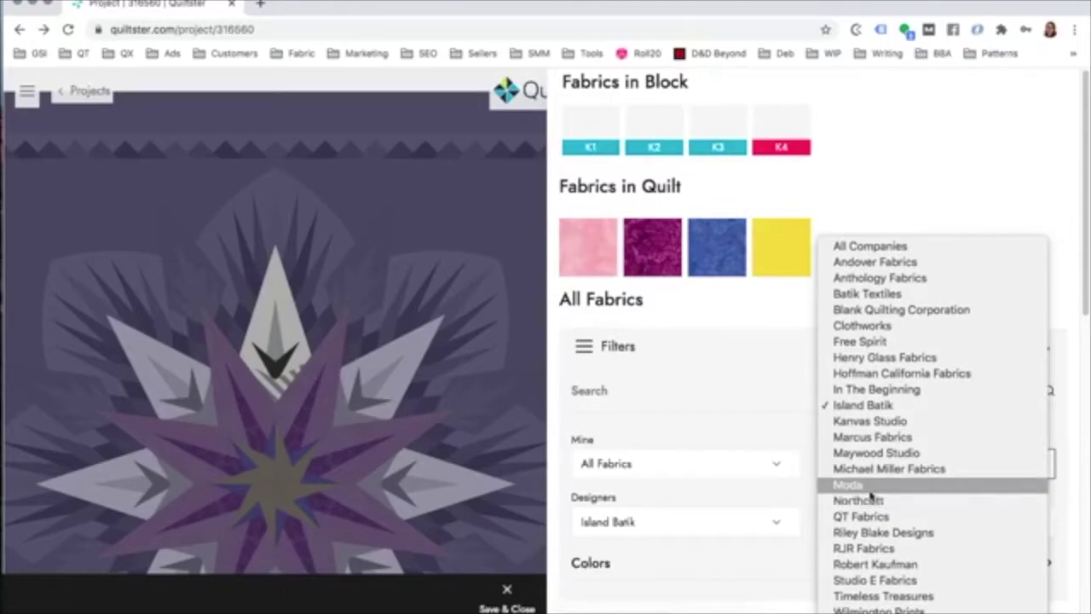
left_click(878, 341)
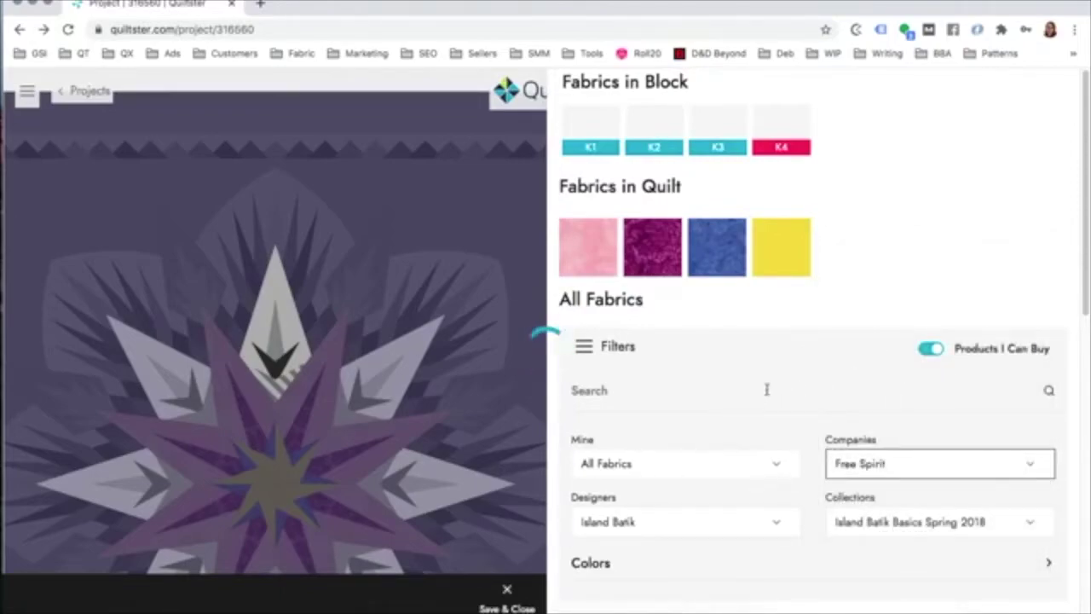
scroll(775, 396, "down", 3)
left_click(873, 322)
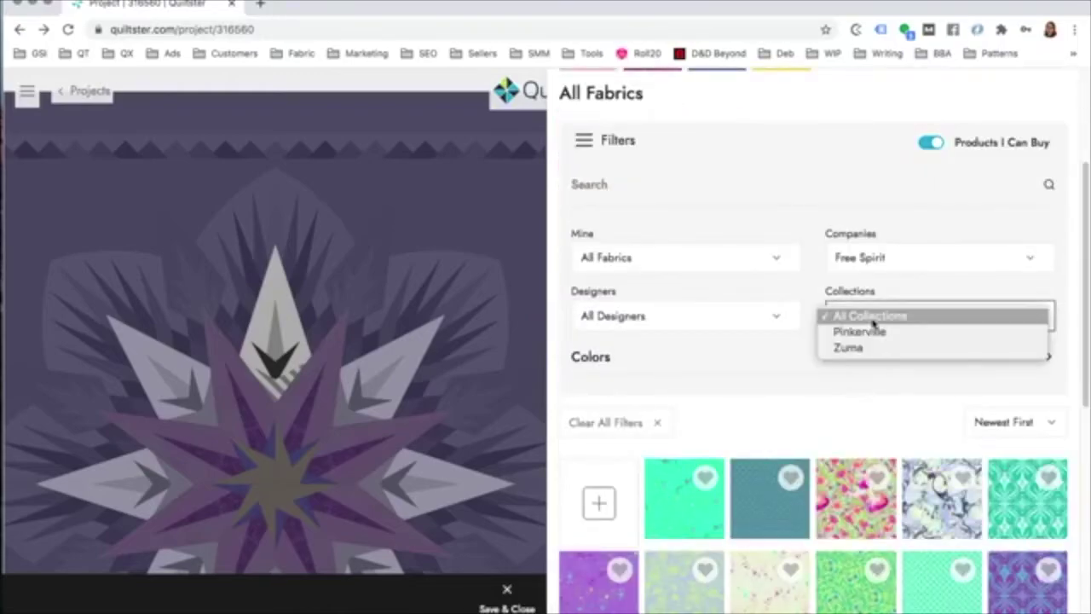
left_click(877, 331)
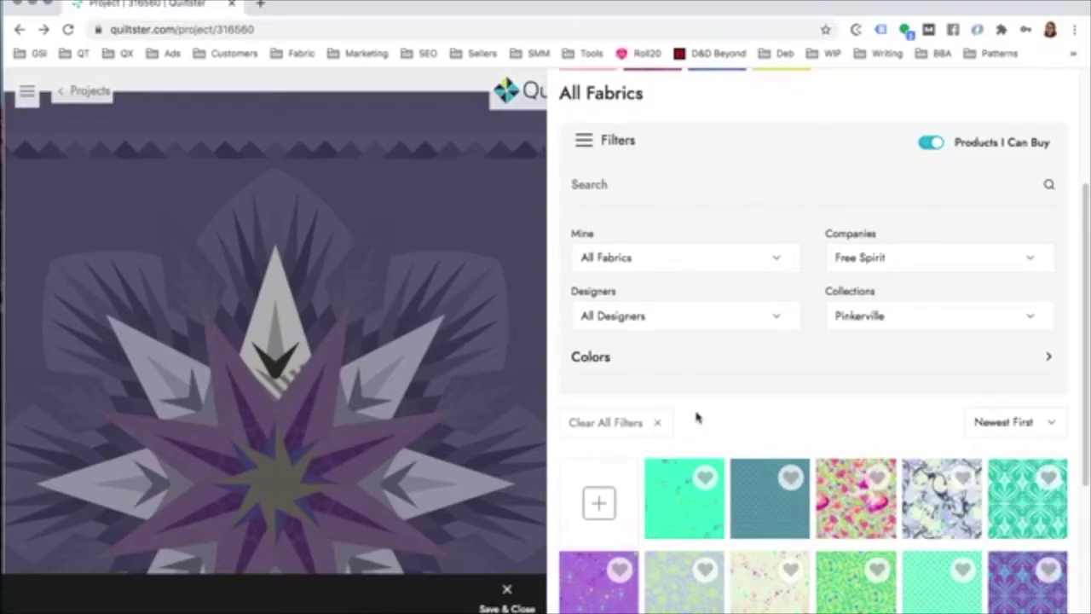
scroll(801, 484, "down", 3)
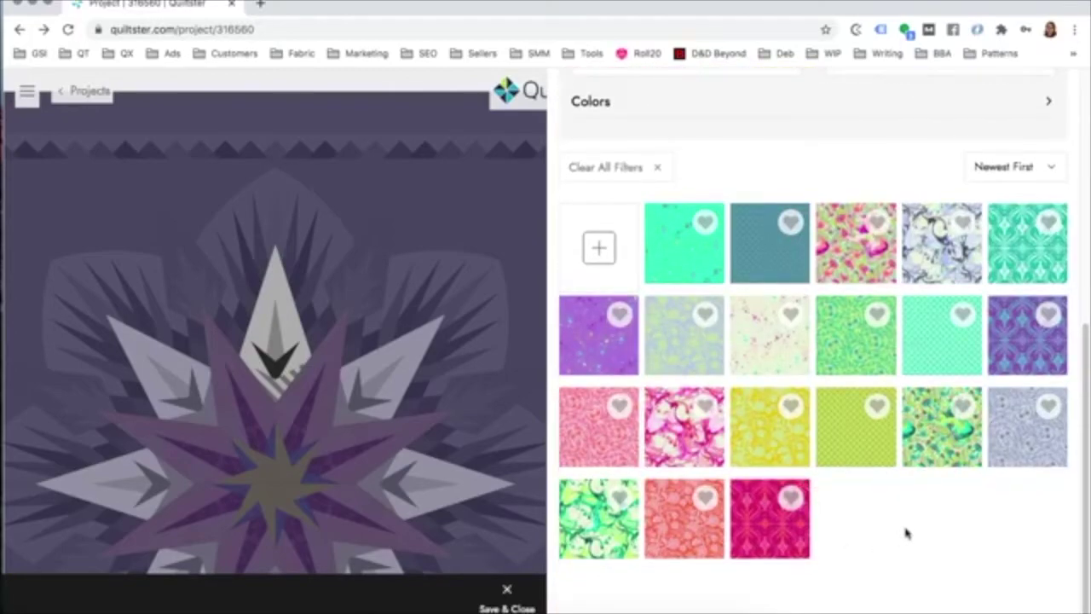
scroll(782, 485, "up", 5)
scroll(782, 485, "down", 5)
scroll(790, 496, "up", 5)
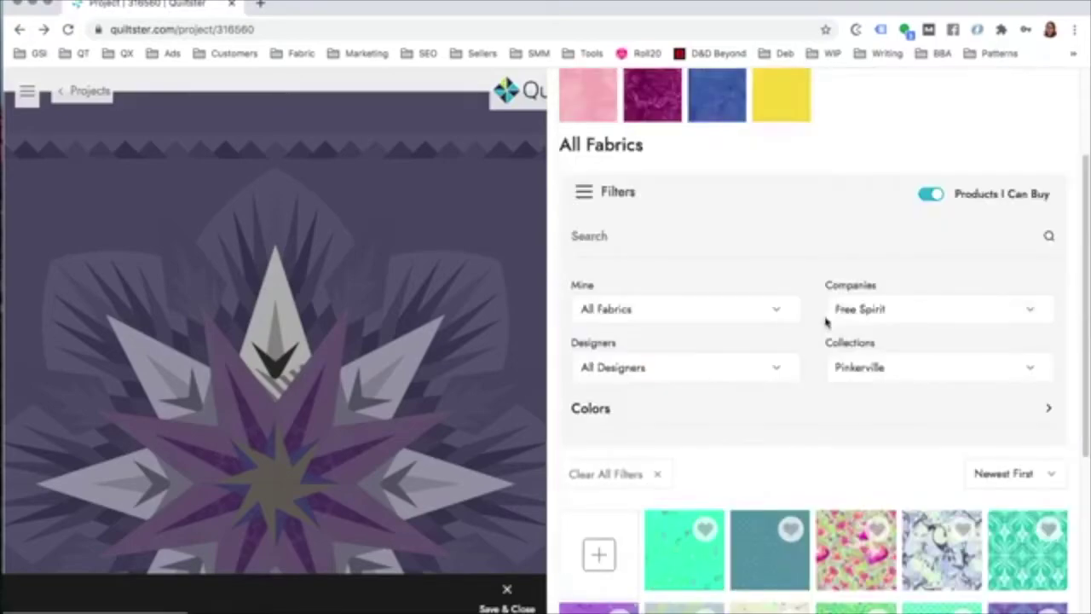
left_click(856, 365)
left_click(857, 384)
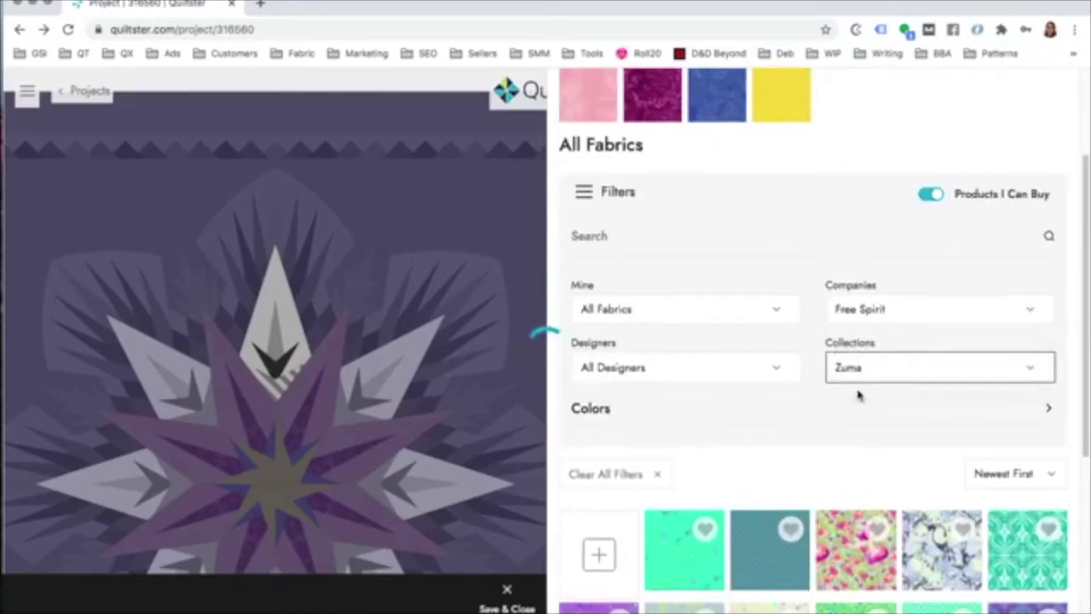
scroll(814, 424, "down", 2)
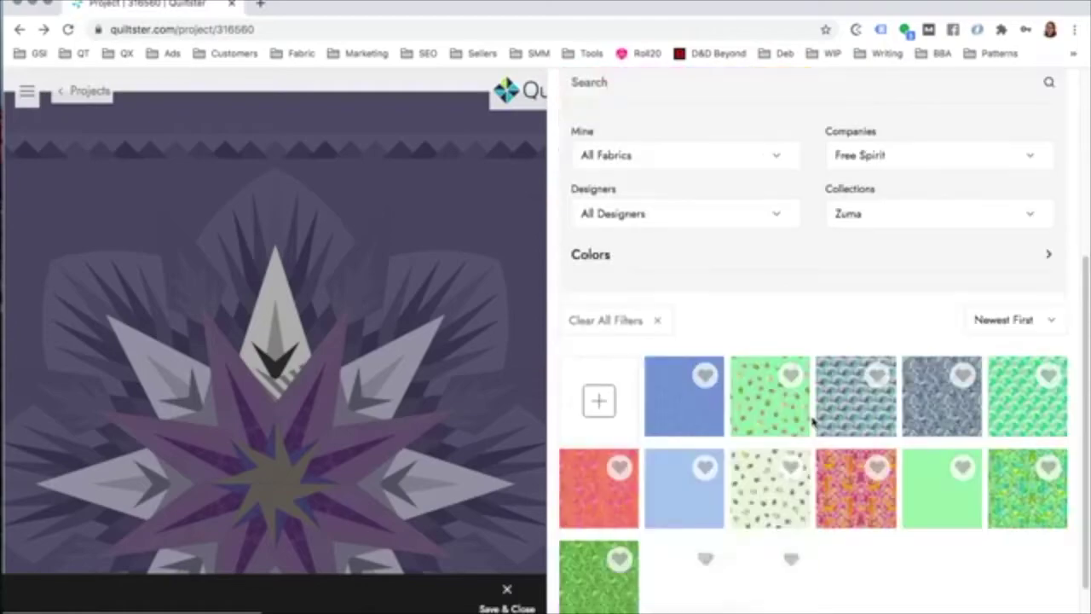
scroll(815, 423, "up", 2)
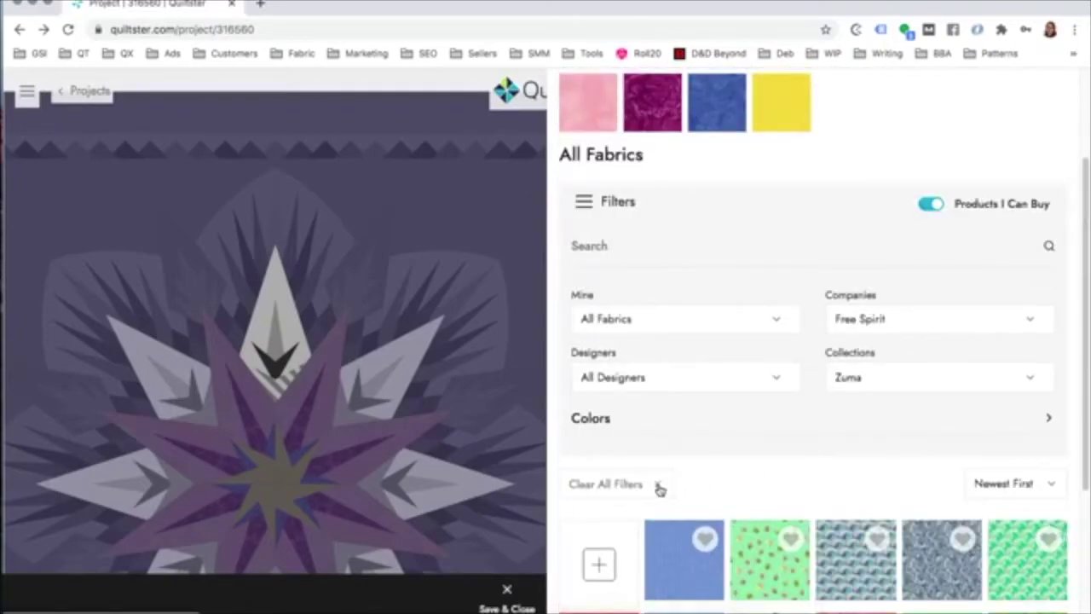
left_click(930, 377)
left_click(913, 365)
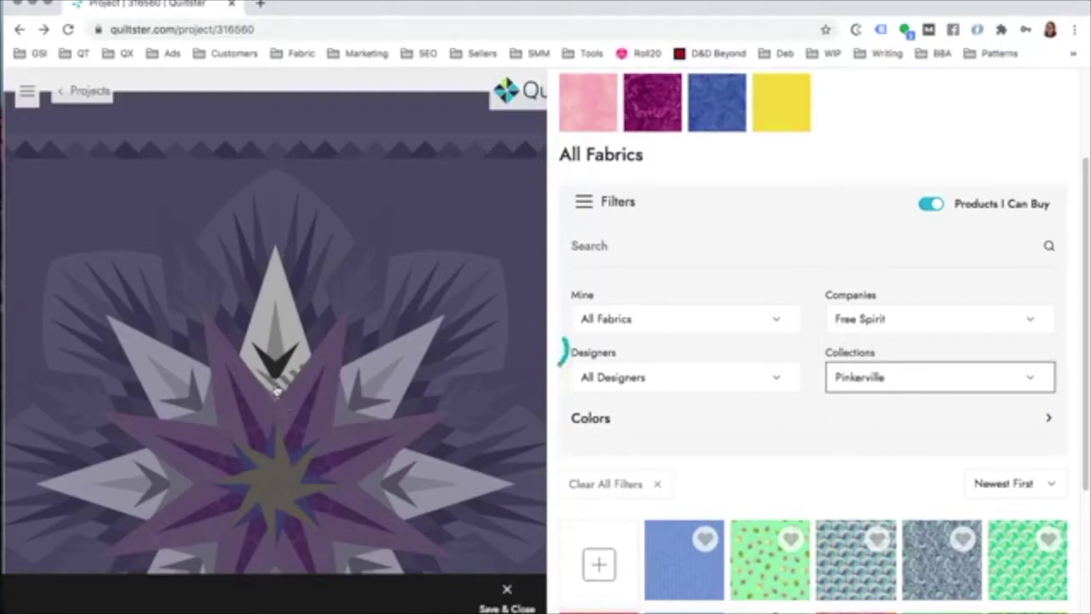
Step: Fill the inner spike pieces of the star points with purple fabric and save
scroll(823, 427, "down", 4)
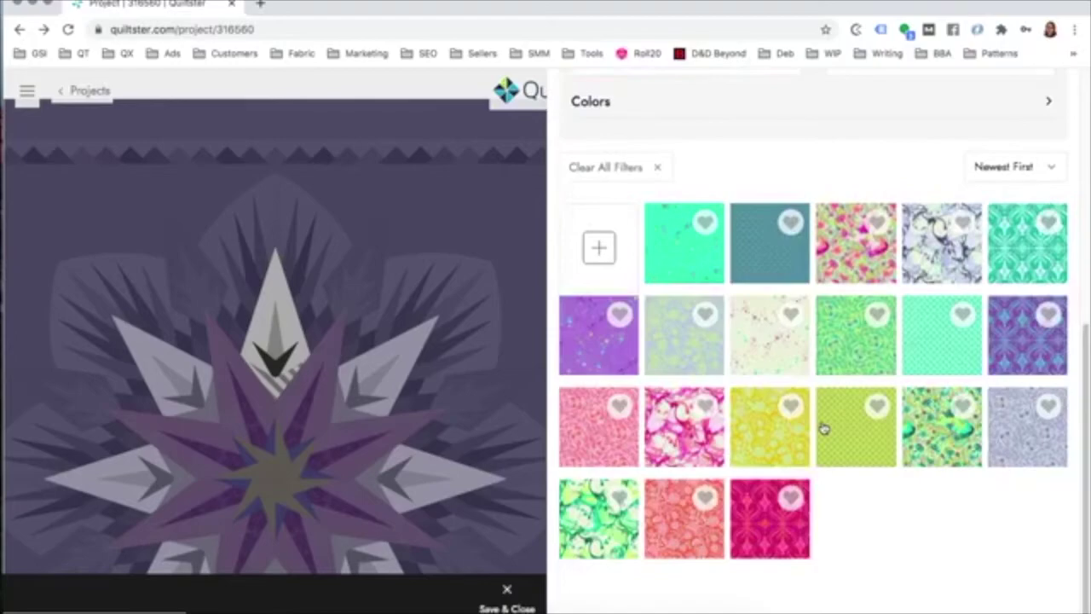
scroll(823, 426, "up", 1)
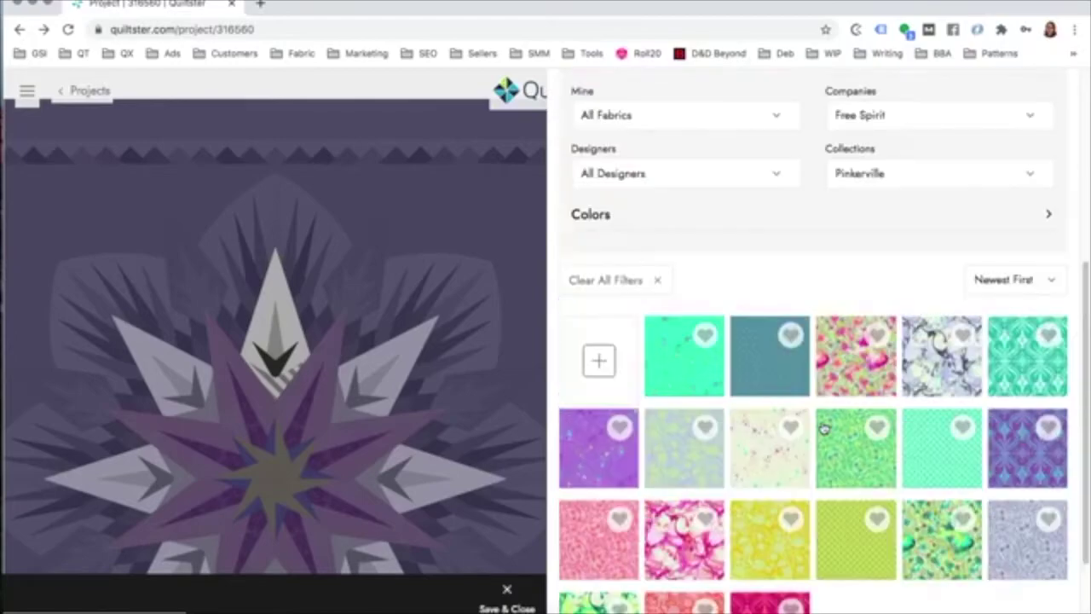
left_click(1012, 453)
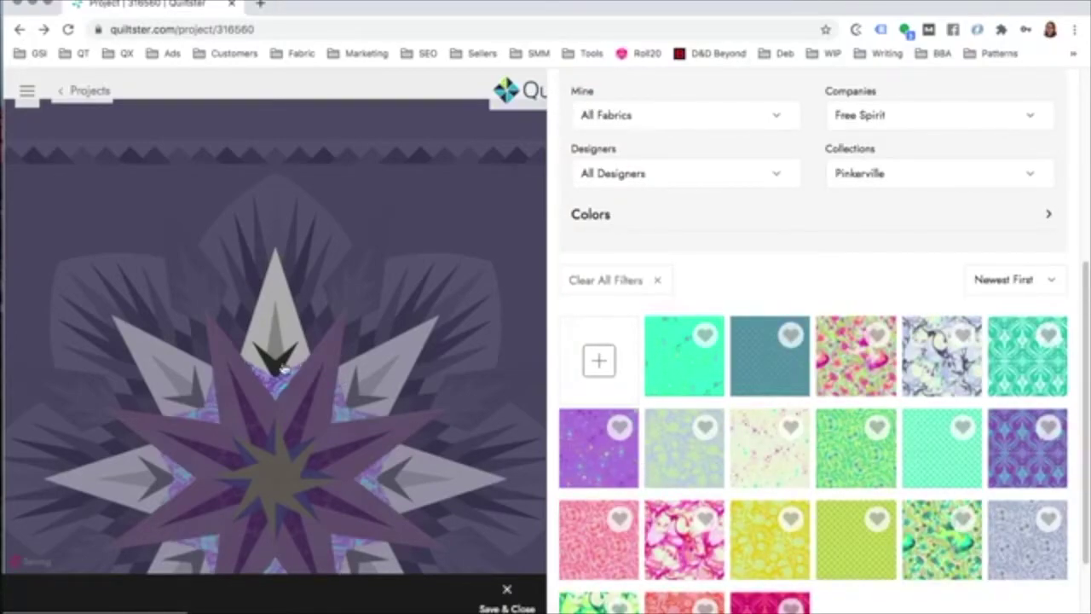
left_click(1008, 451)
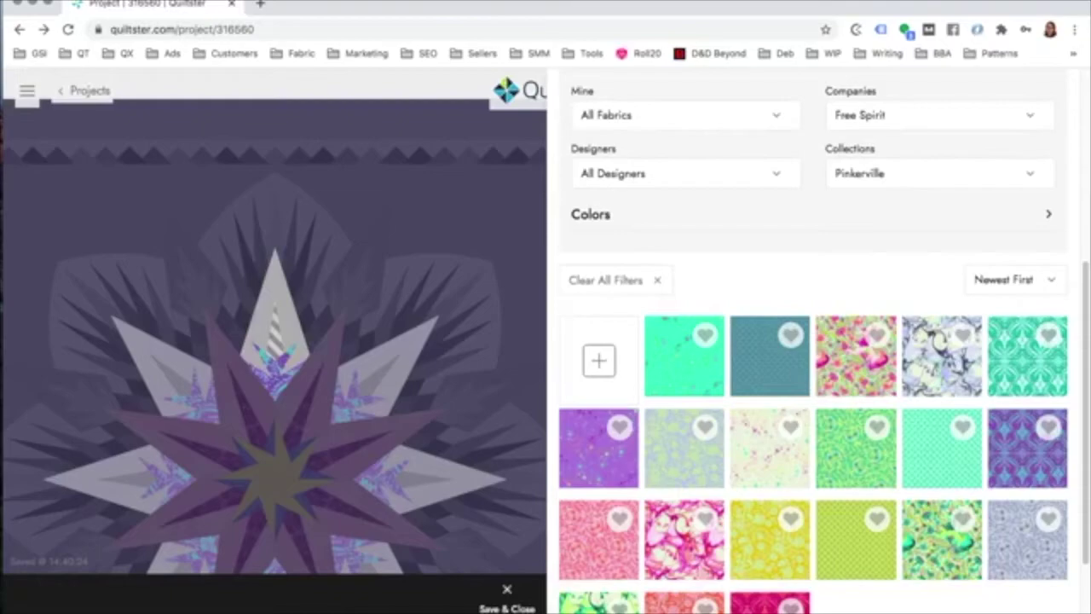
left_click(1008, 452)
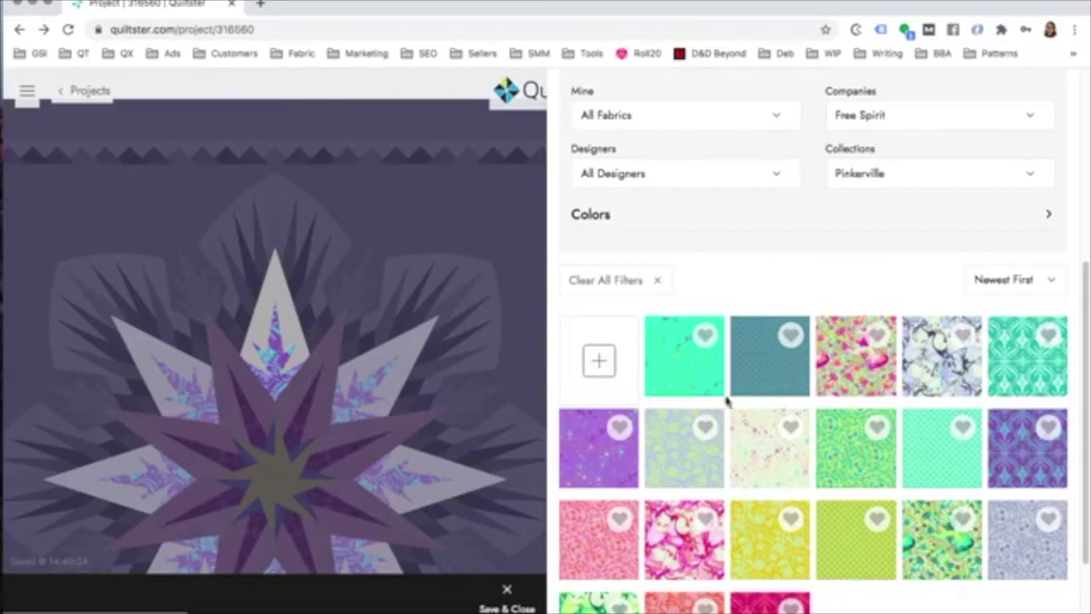
left_click(508, 597)
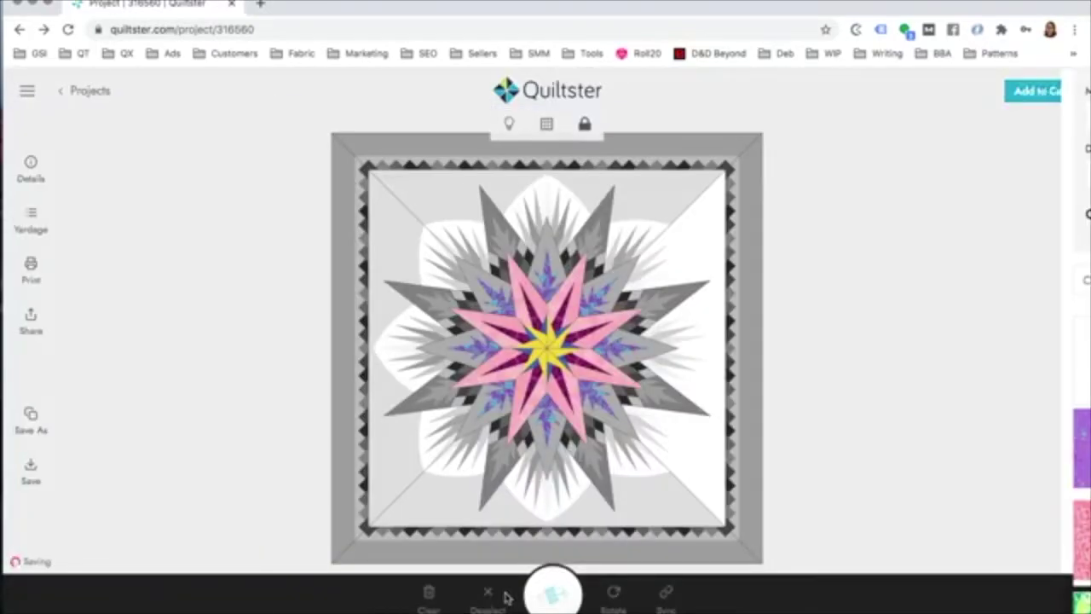
Step: Give the star point backgrounds the cream speckled fabric and save
left_click(548, 263)
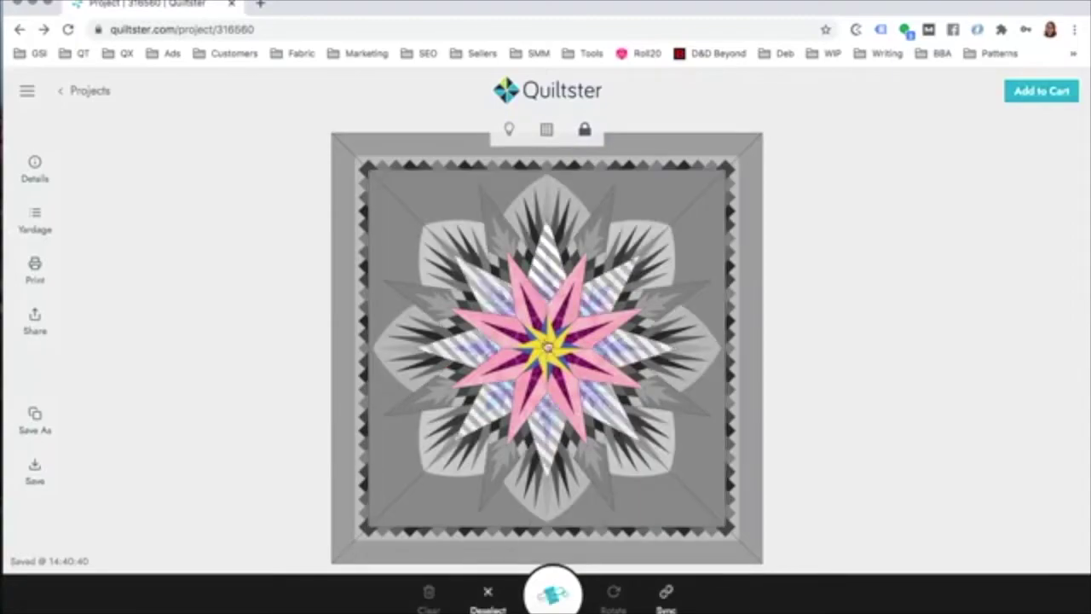
left_click(553, 594)
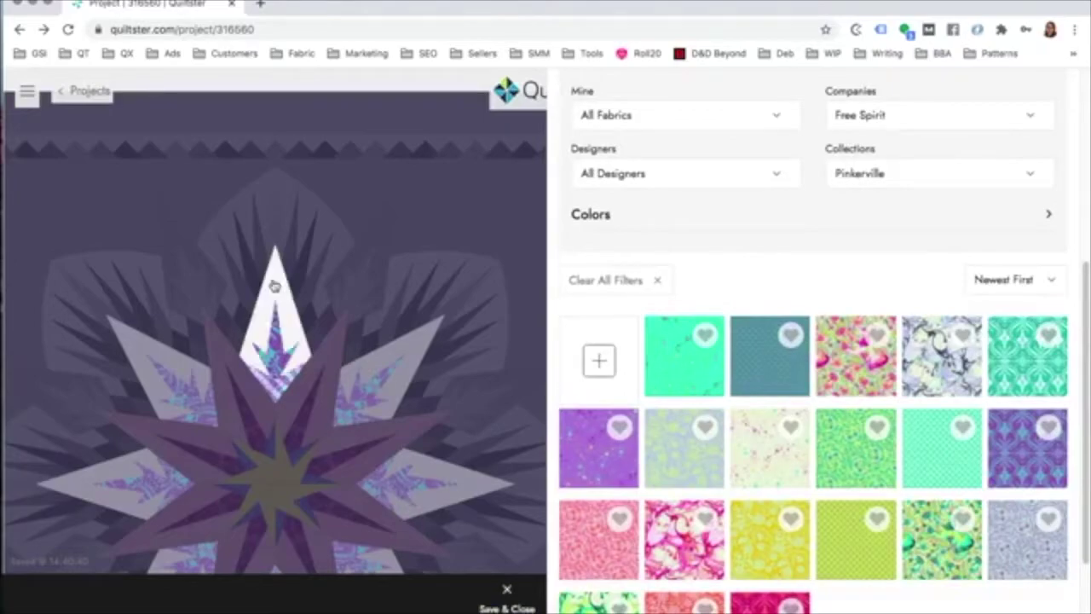
left_click(273, 285)
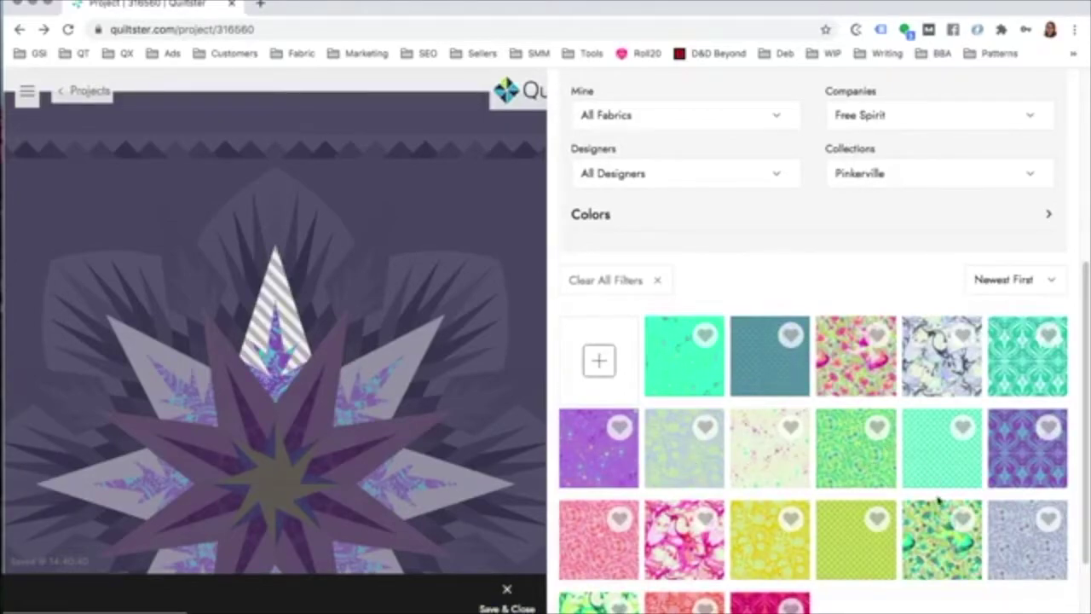
left_click(776, 461)
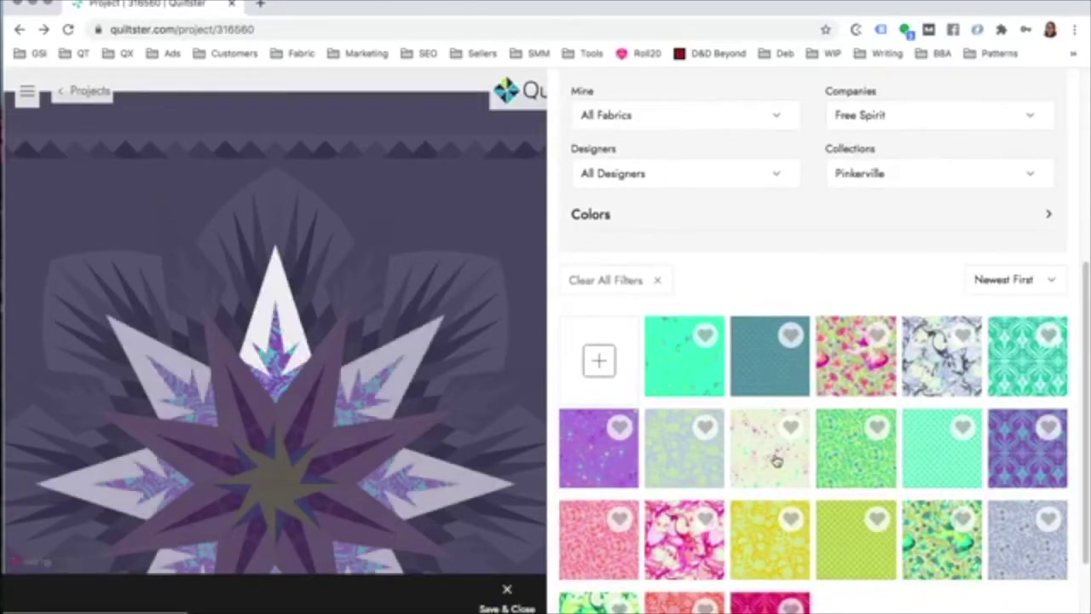
left_click(506, 600)
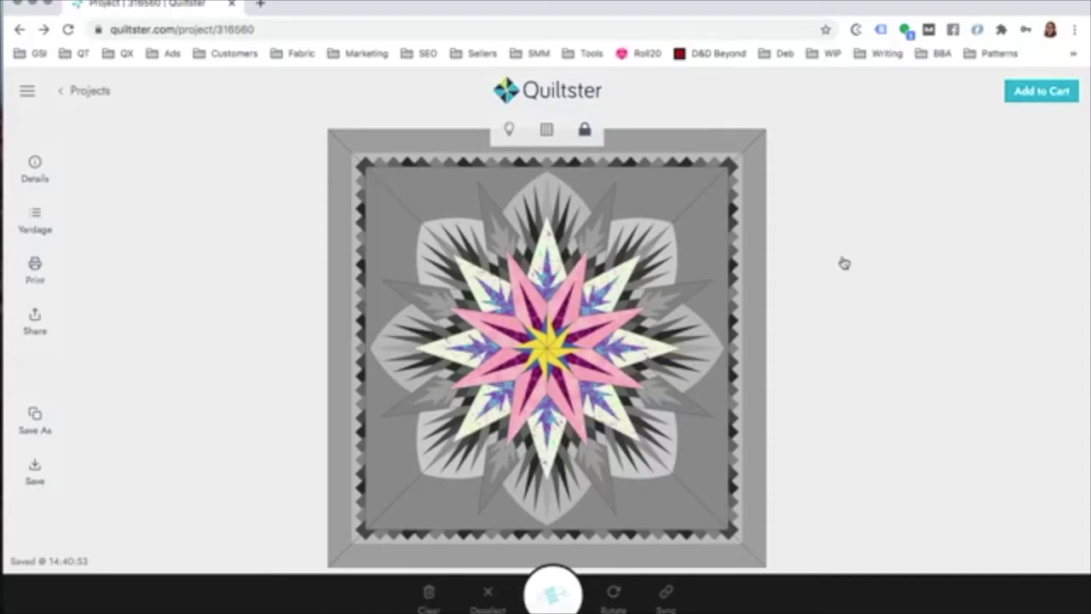
Step: Unlock the pieces, select the top, right, bottom and left star tips, and open their fabric choices
left_click(586, 132)
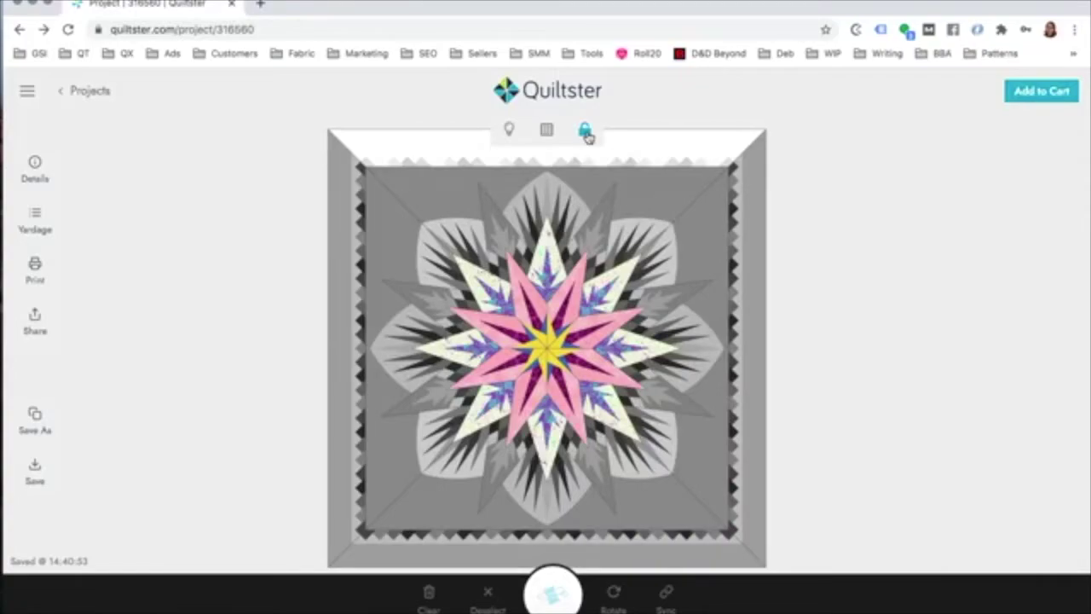
left_click(587, 135)
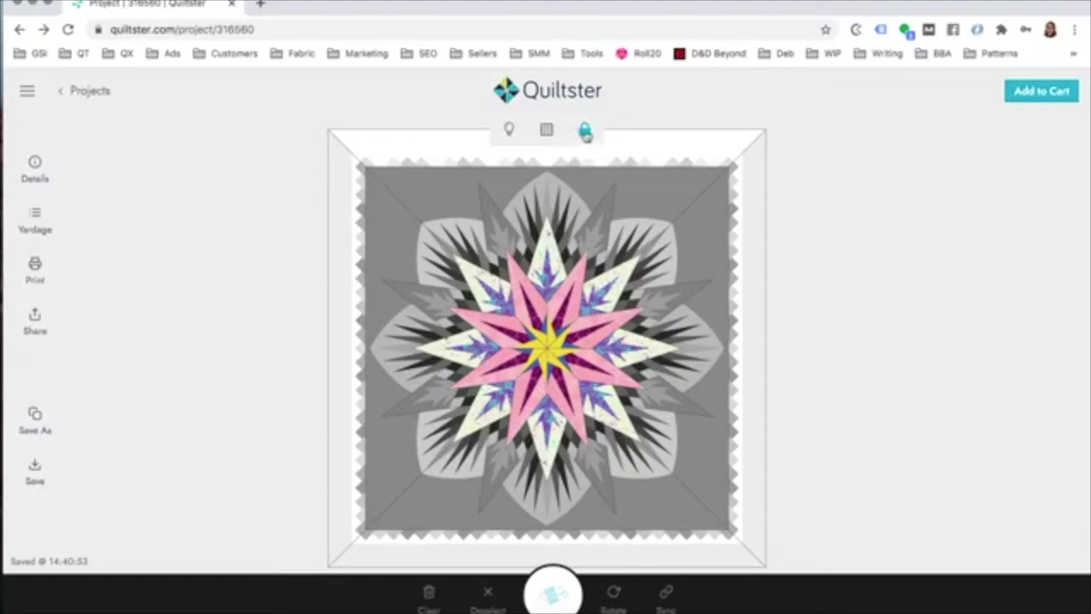
left_click(545, 274)
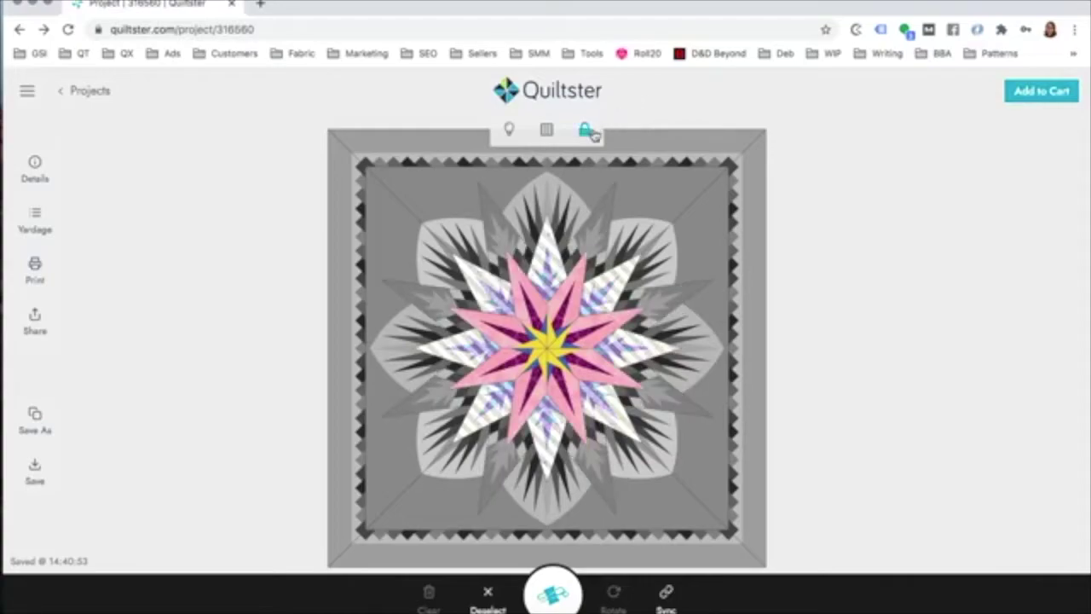
left_click(587, 130)
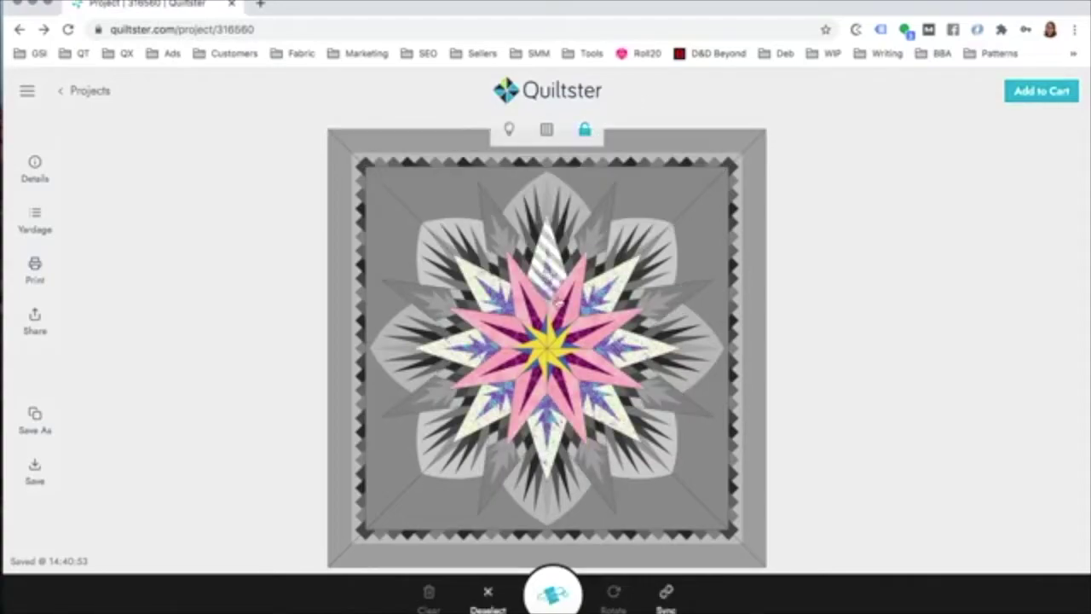
left_click(633, 349)
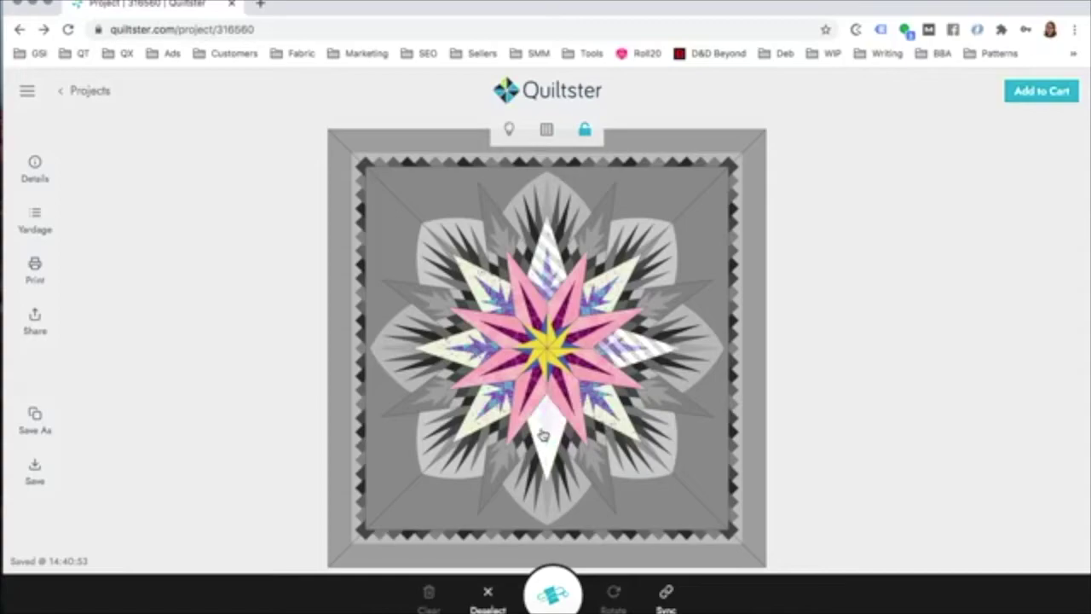
left_click(544, 435)
left_click(464, 353)
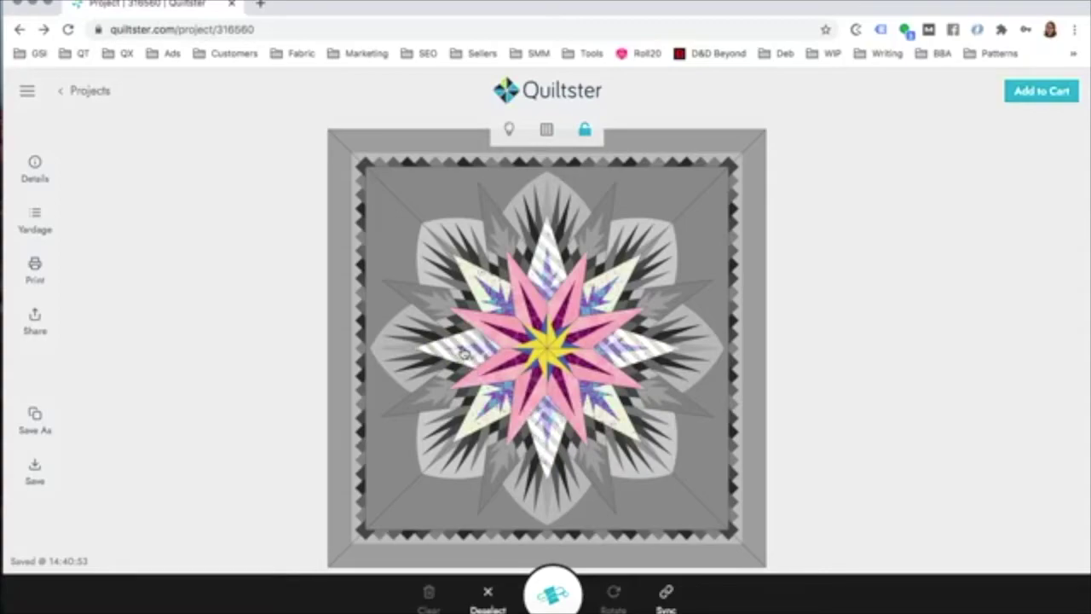
left_click(549, 597)
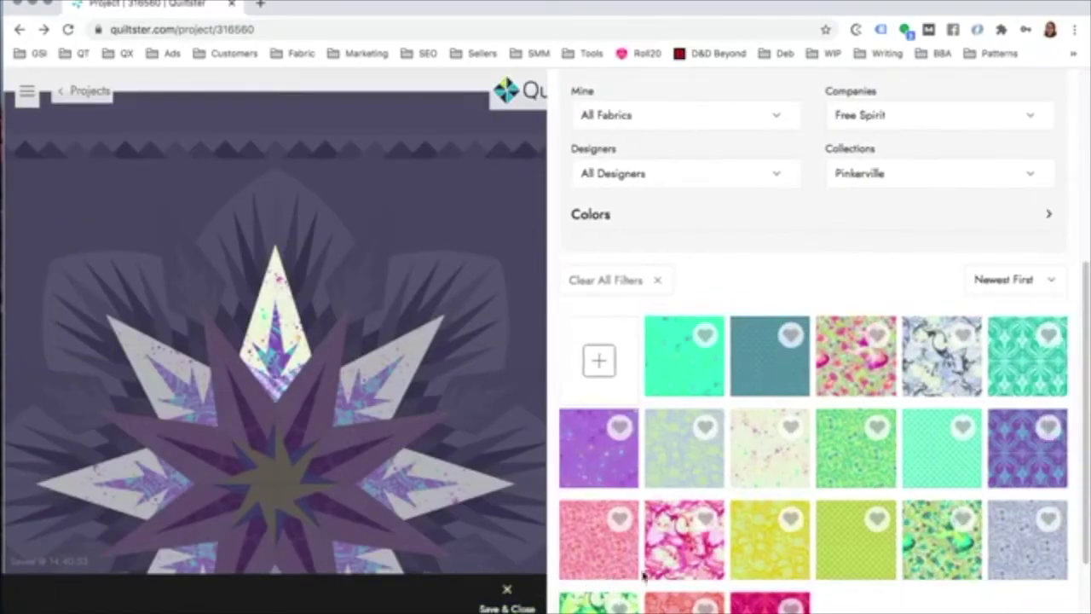
Step: Fill the arrow pieces in the star tips and diamonds with the magenta fabric
scroll(887, 490, "down", 2)
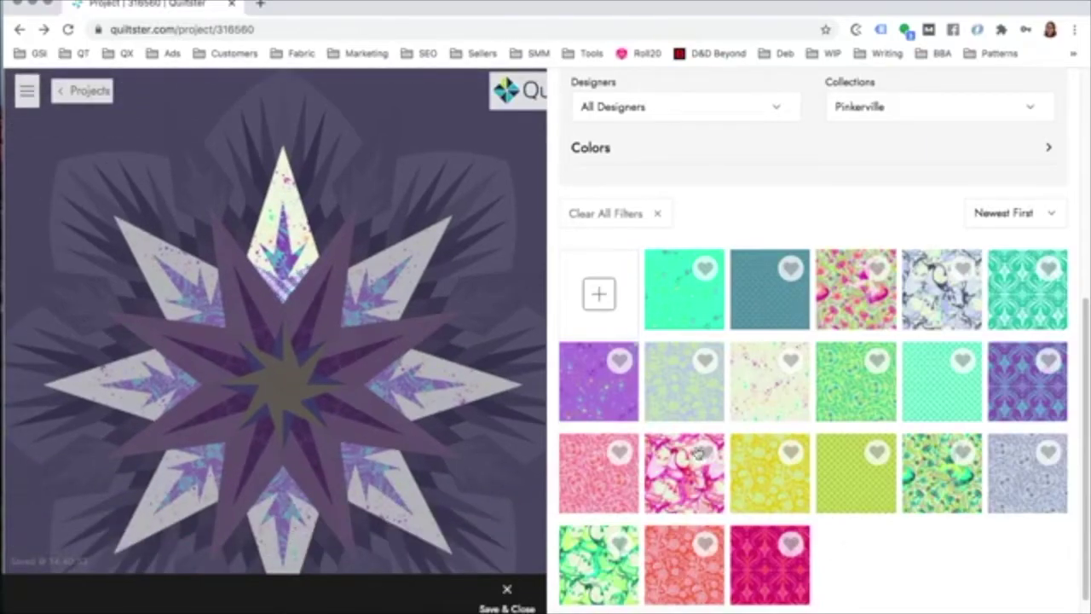
left_click(752, 563)
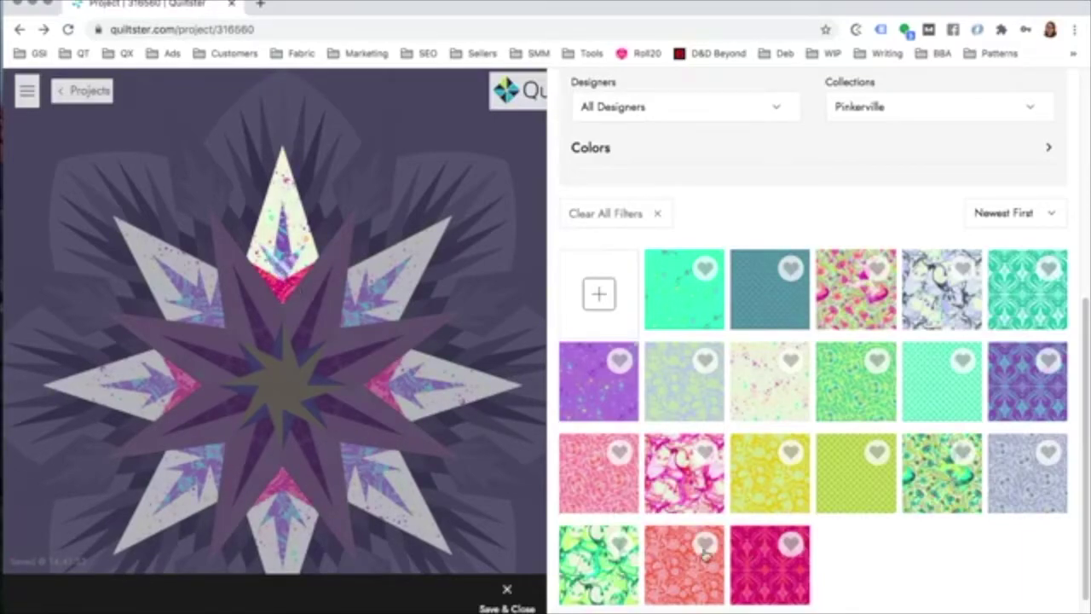
left_click(774, 575)
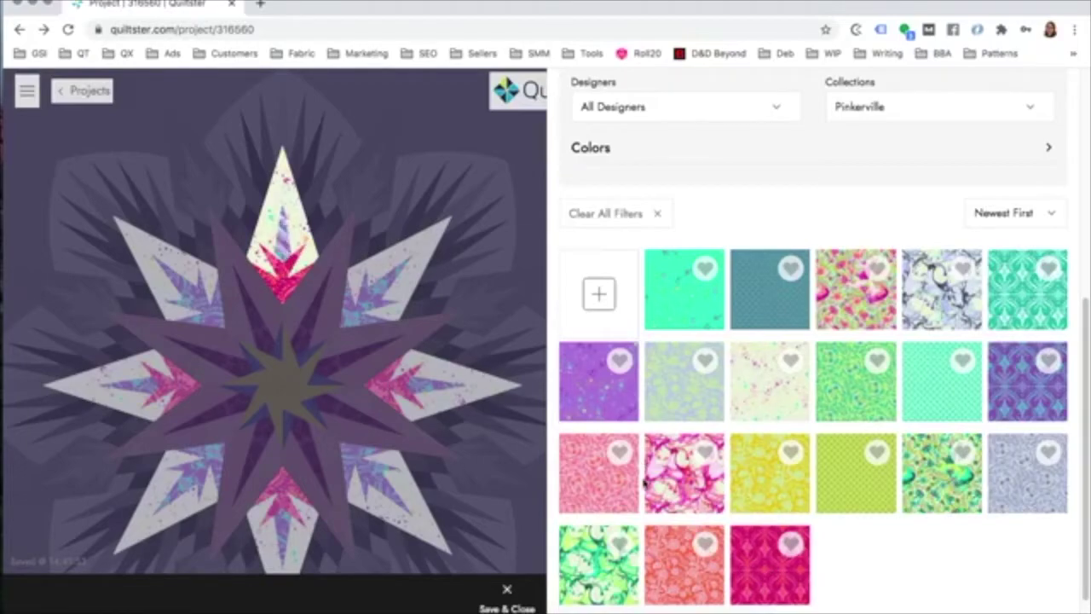
left_click(757, 574)
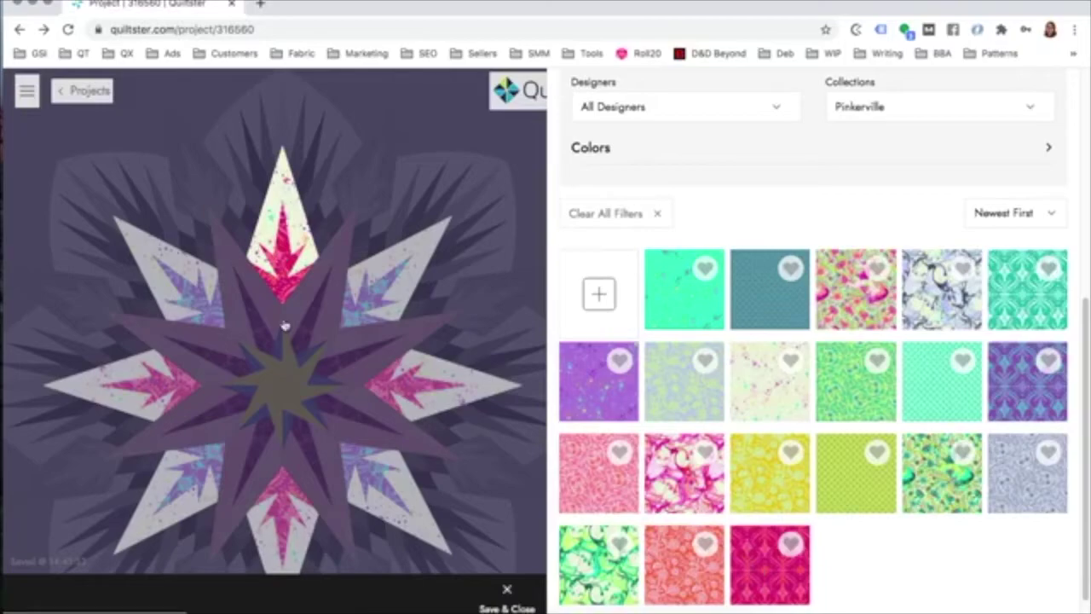
Step: Fill the diamond backgrounds with the pink fabric and save
left_click(285, 184)
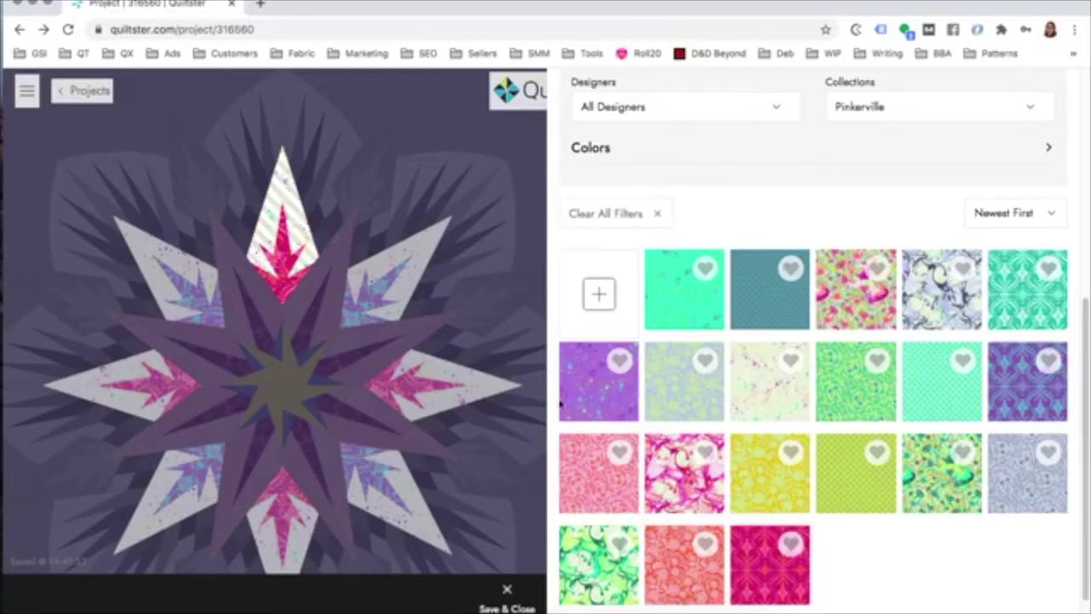
left_click(603, 480)
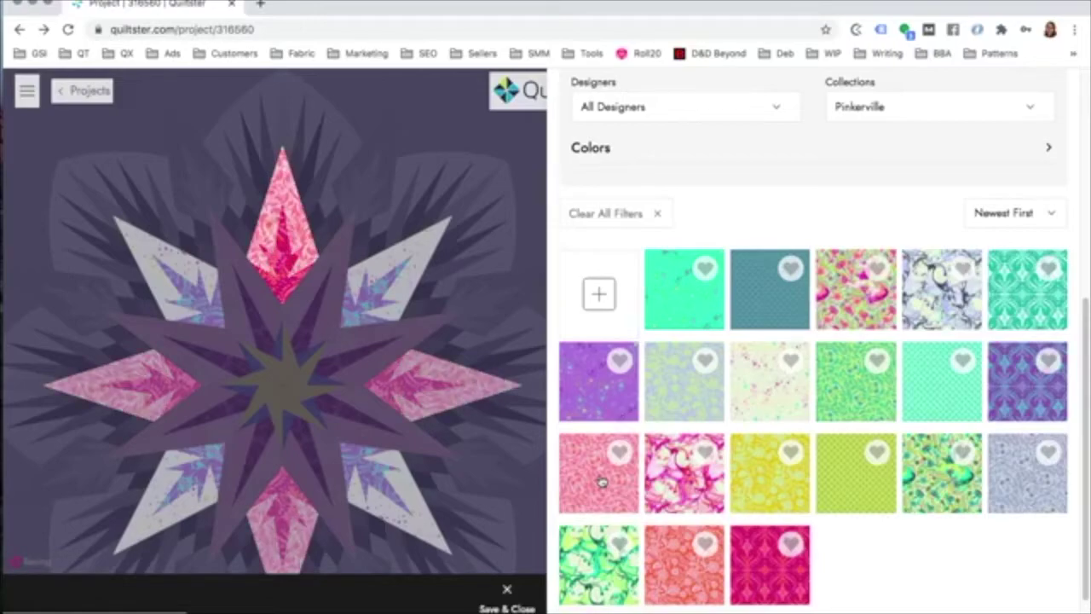
left_click(507, 588)
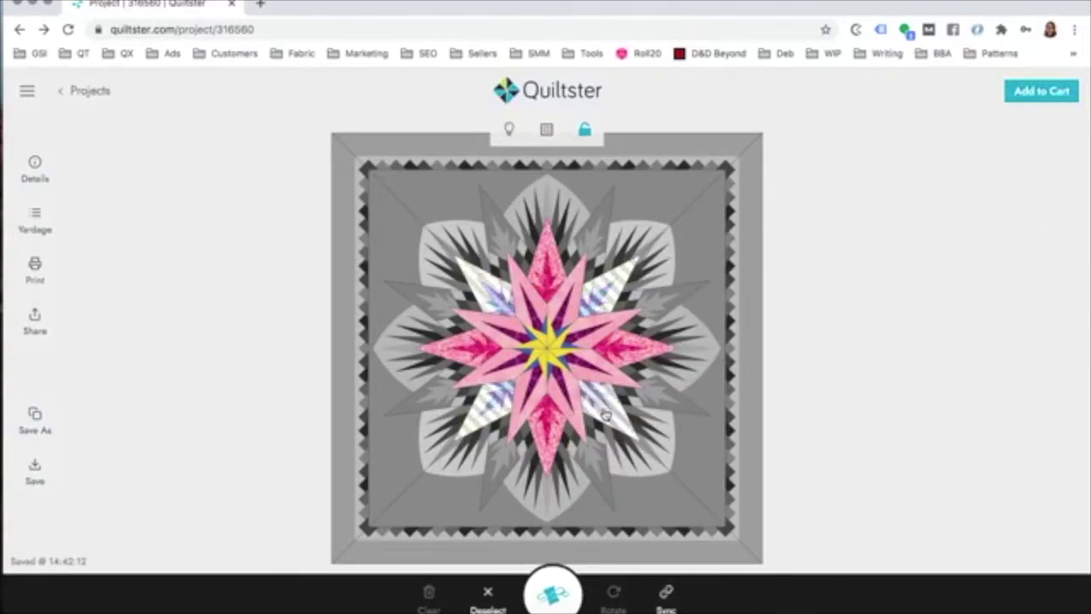
Step: Apply teal fabric to the small spike pieces and star motif in the upper-right pale star point, then save
left_click(554, 595)
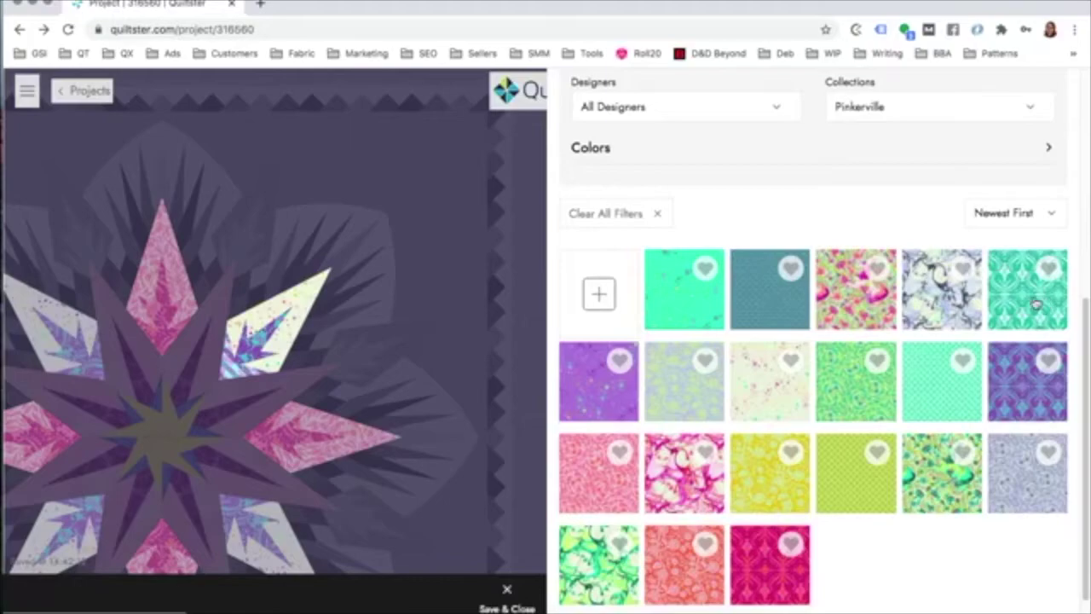
left_click(1035, 303)
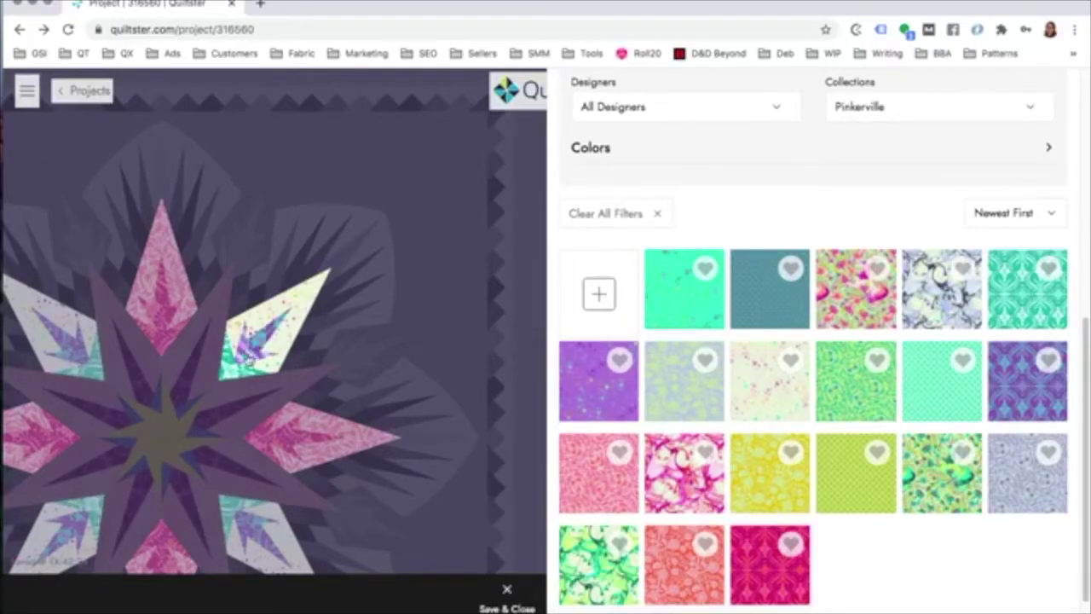
left_click(1014, 288)
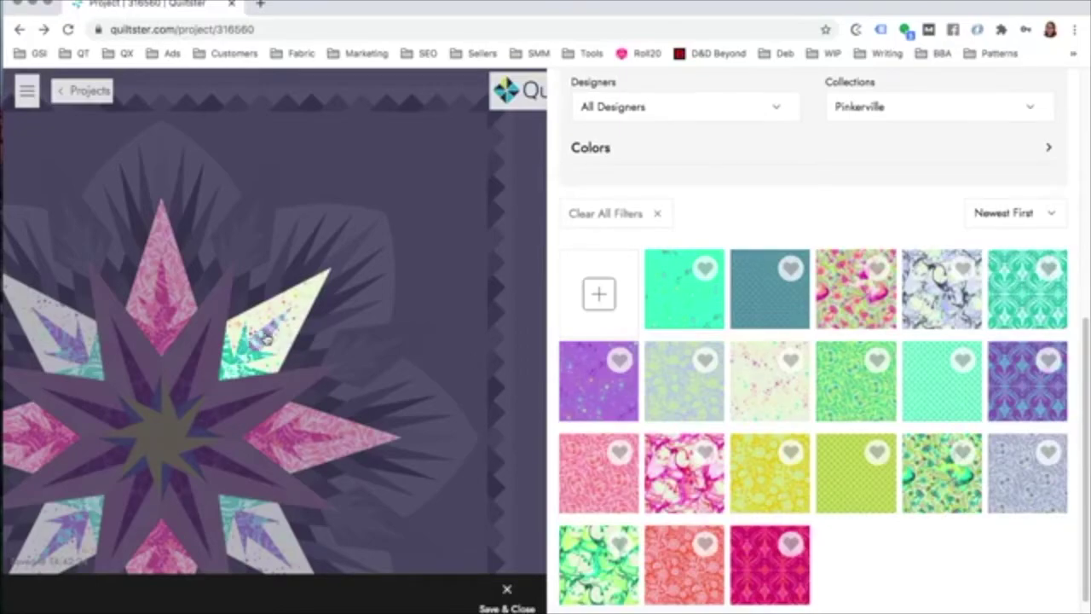
left_click_drag(378, 285, 431, 235)
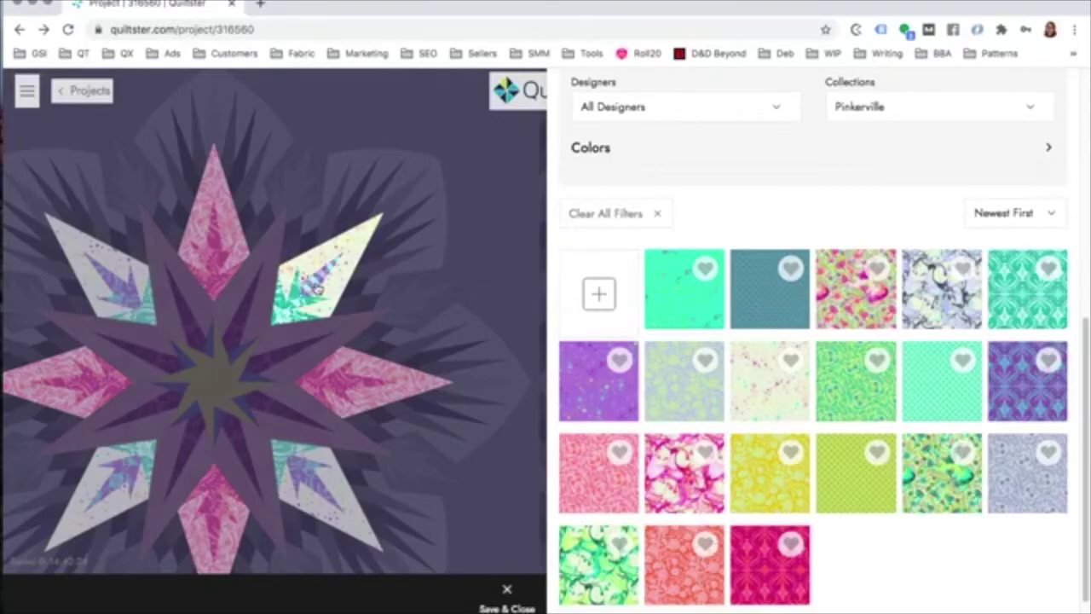
left_click(1025, 312)
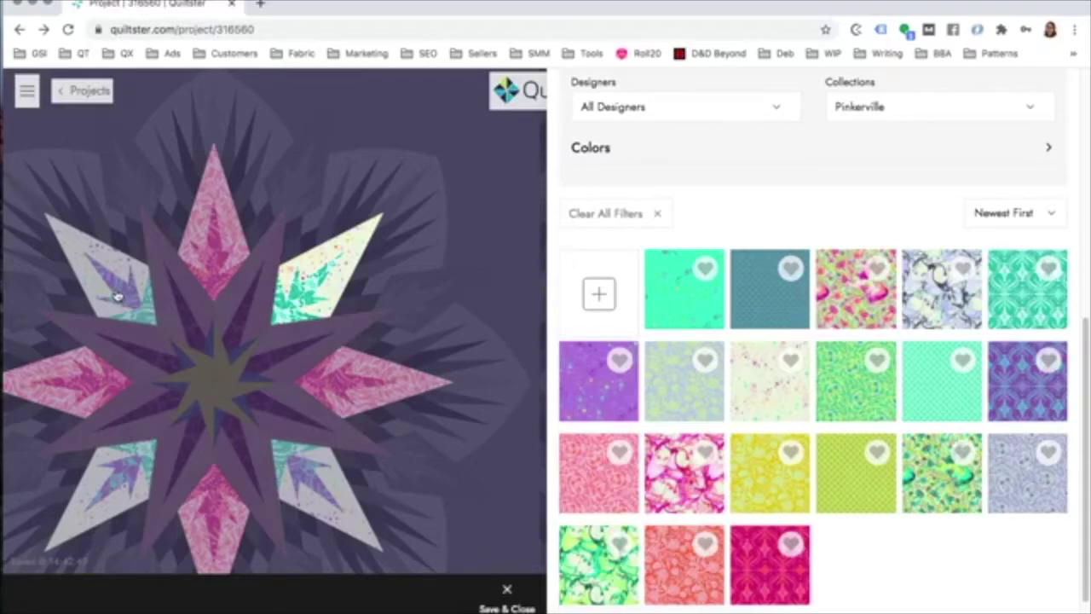
left_click(508, 596)
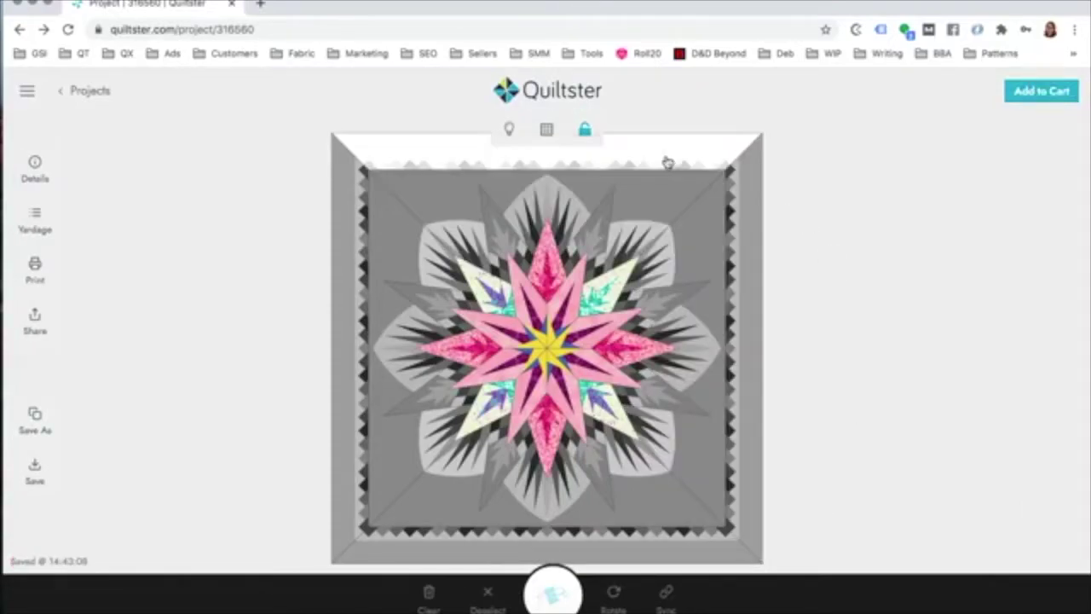
Step: Unlock the quilt, select the other three pale star points, and sync the teal motif across them
left_click(585, 135)
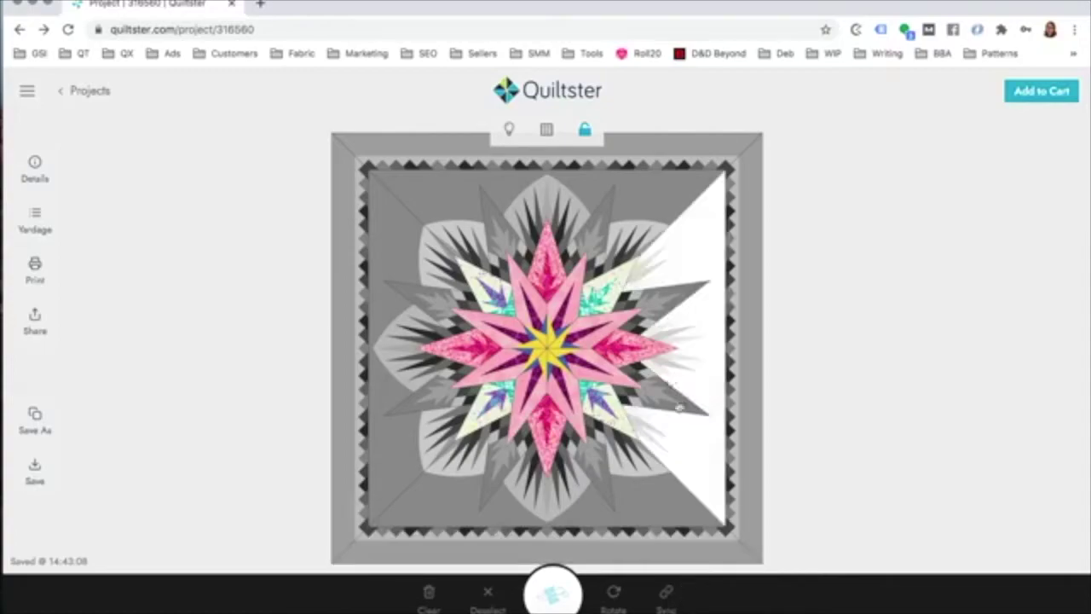
left_click(600, 298)
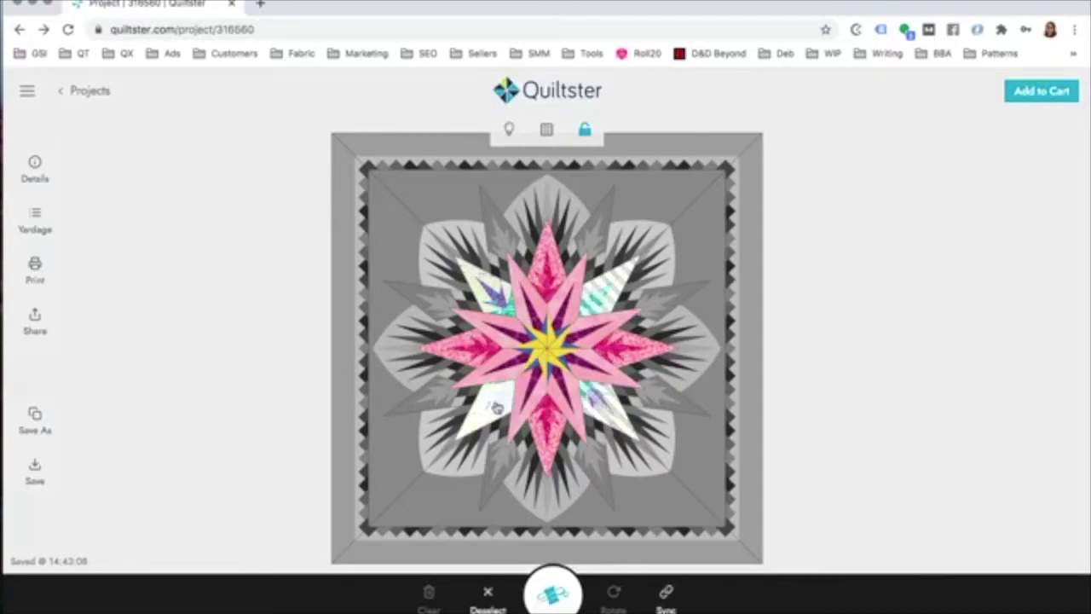
left_click(490, 405)
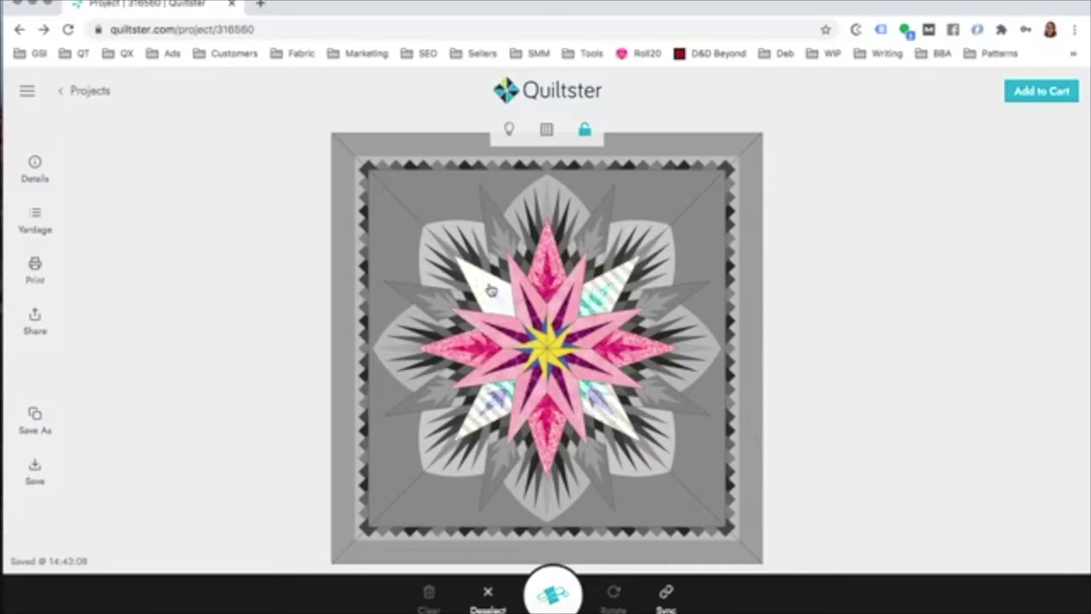
left_click(490, 290)
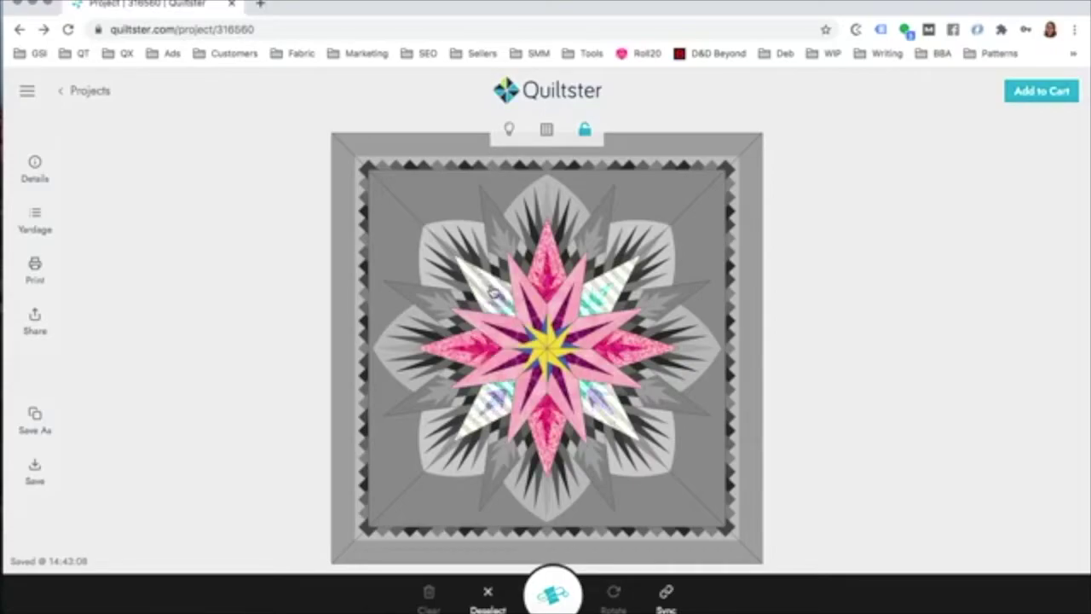
left_click(668, 594)
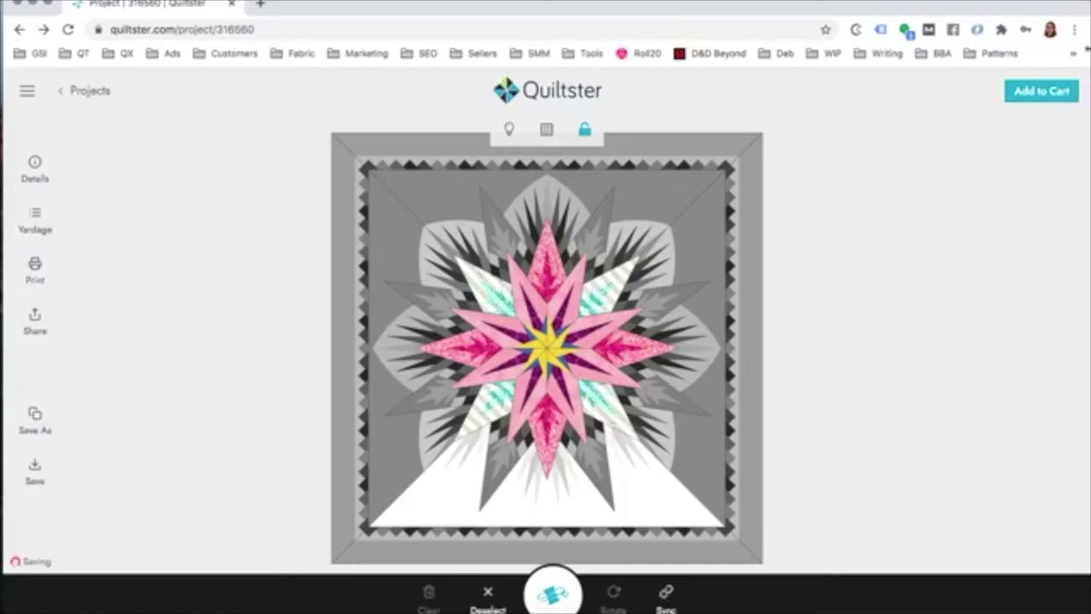
Step: Clear the selection, select the grey spike pieces, and open the fabric library for them
left_click(905, 220)
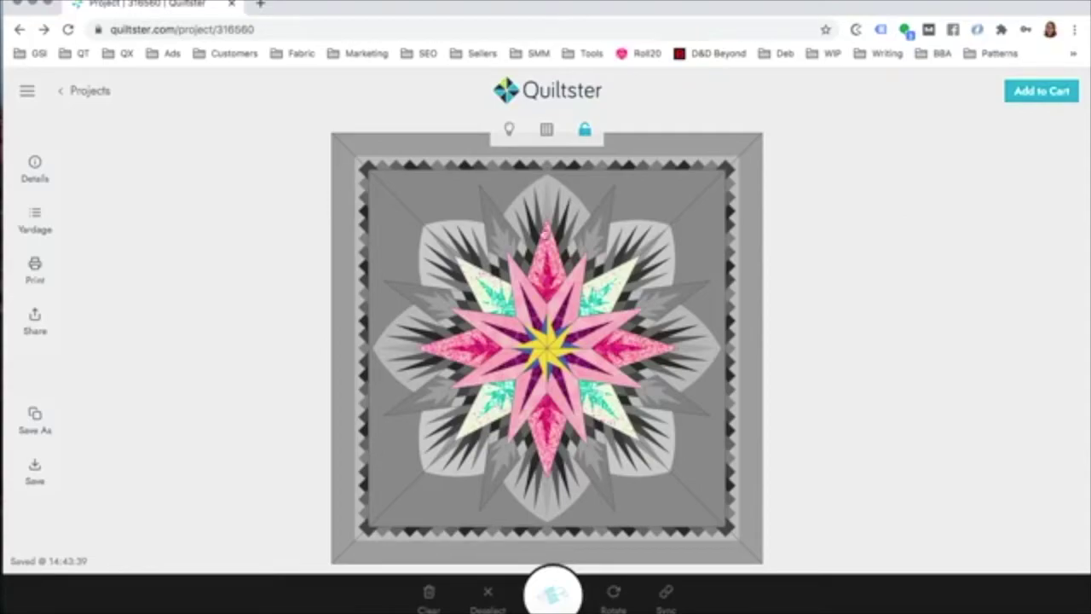
left_click(546, 235)
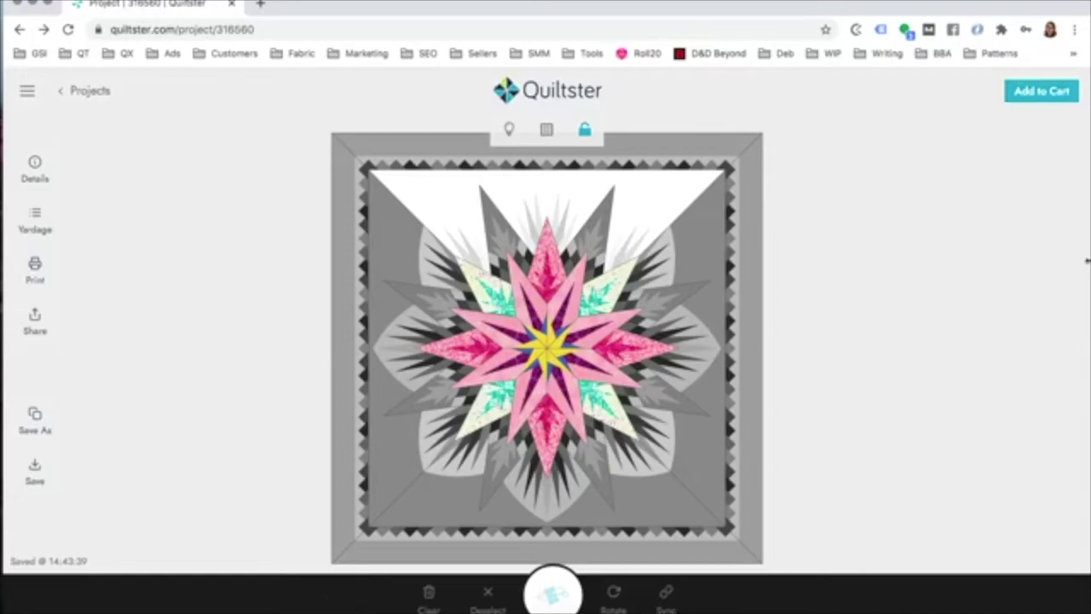
left_click(860, 242)
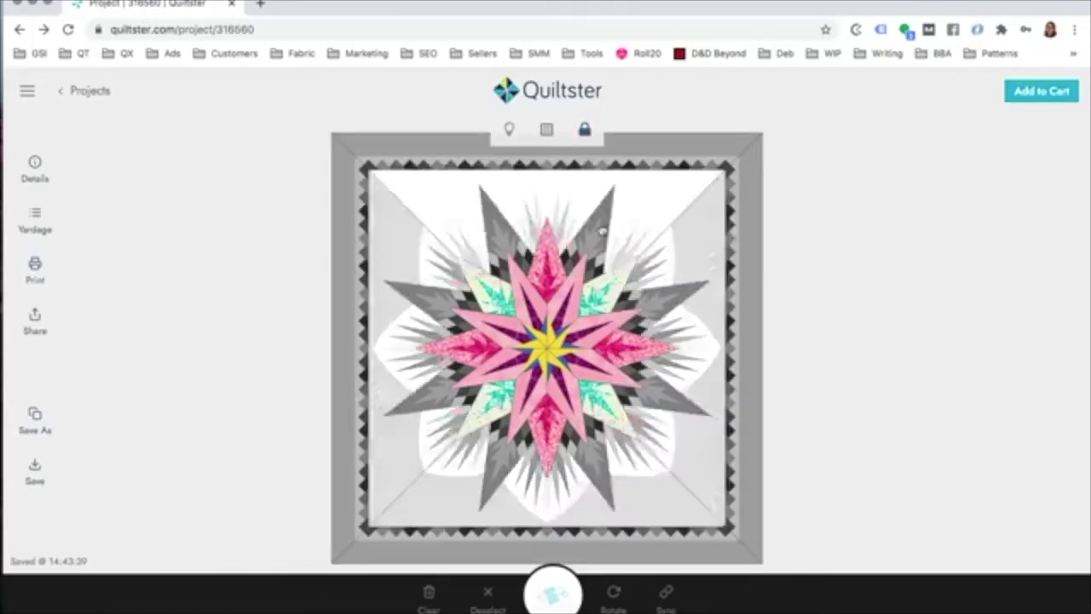
left_click(597, 227)
left_click(552, 594)
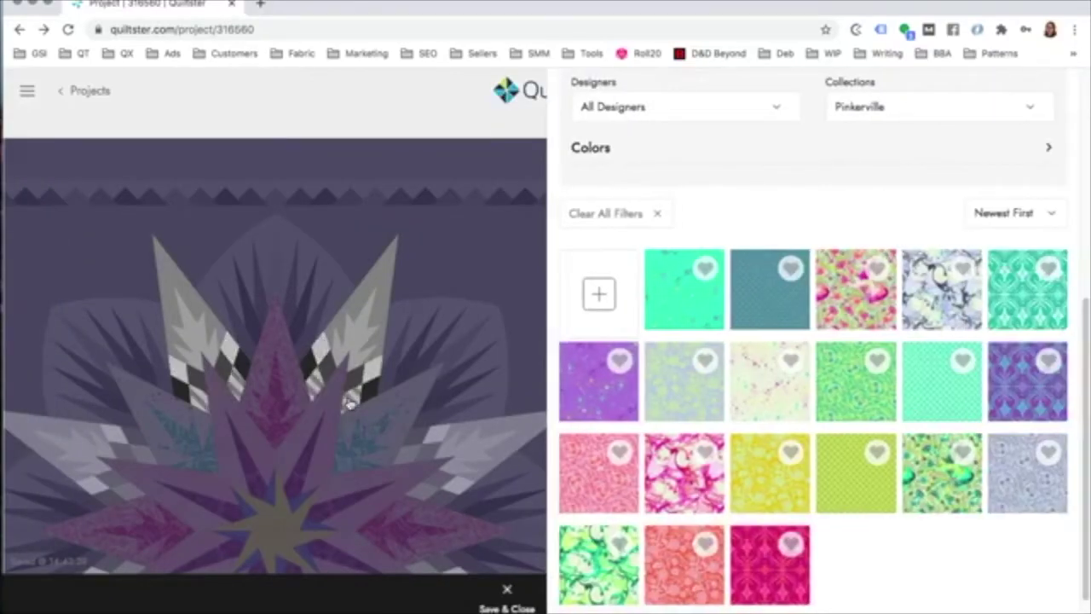
Step: Fill the spikes and the diamonds around the star centre with purple fabrics
left_click(589, 394)
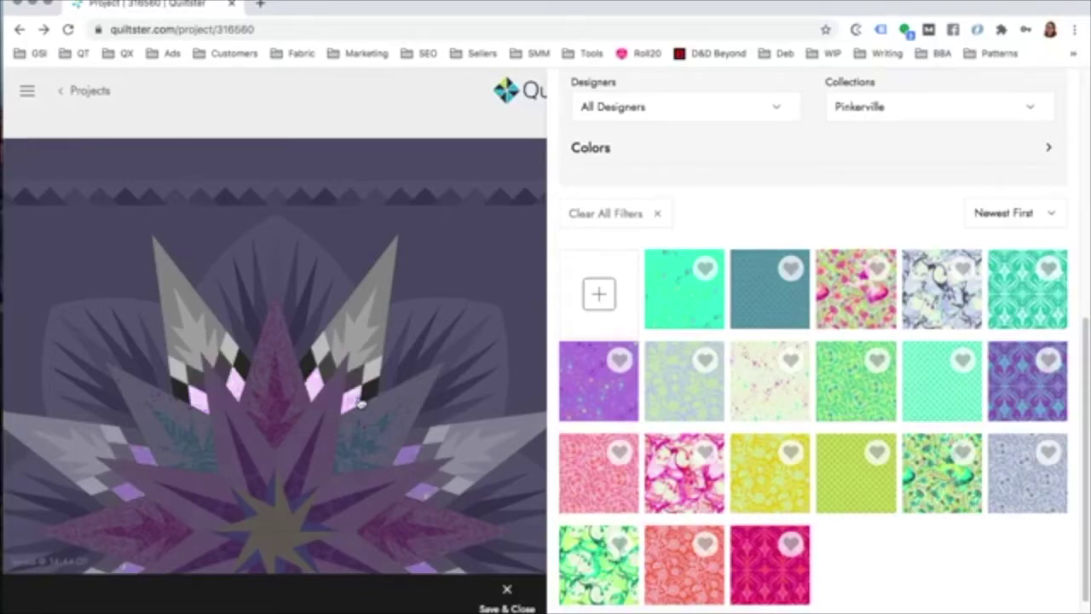
left_click(966, 388)
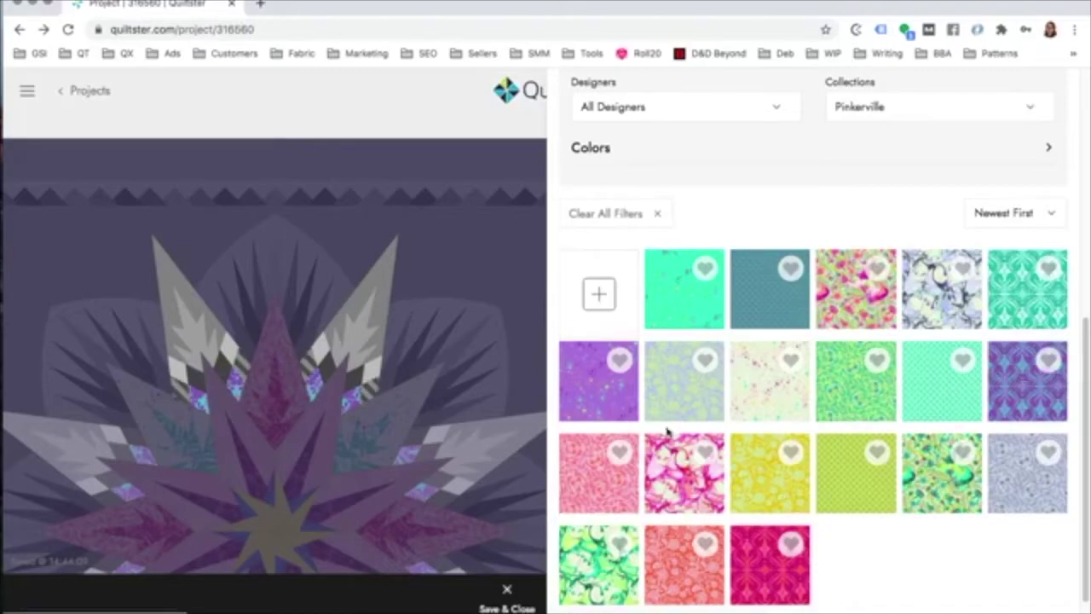
left_click(1009, 394)
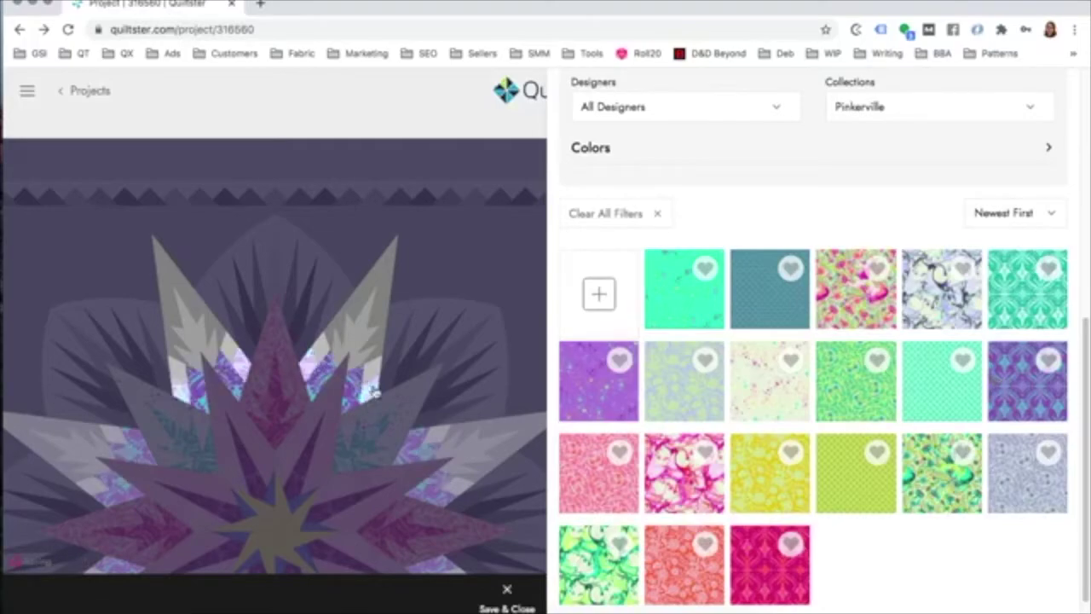
scroll(388, 304, "down", 5)
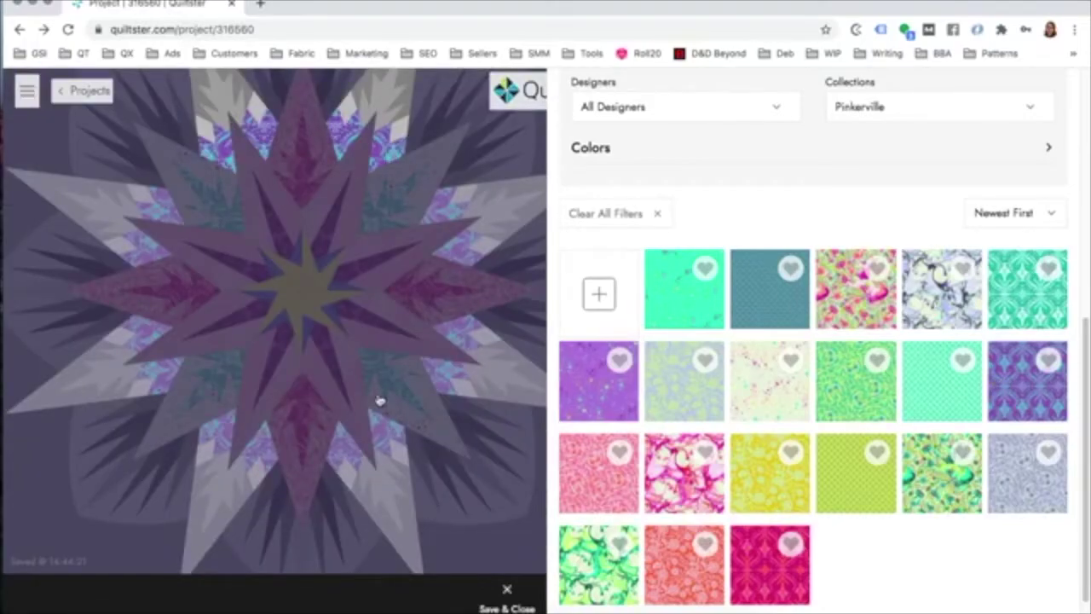
scroll(379, 400, "up", 2)
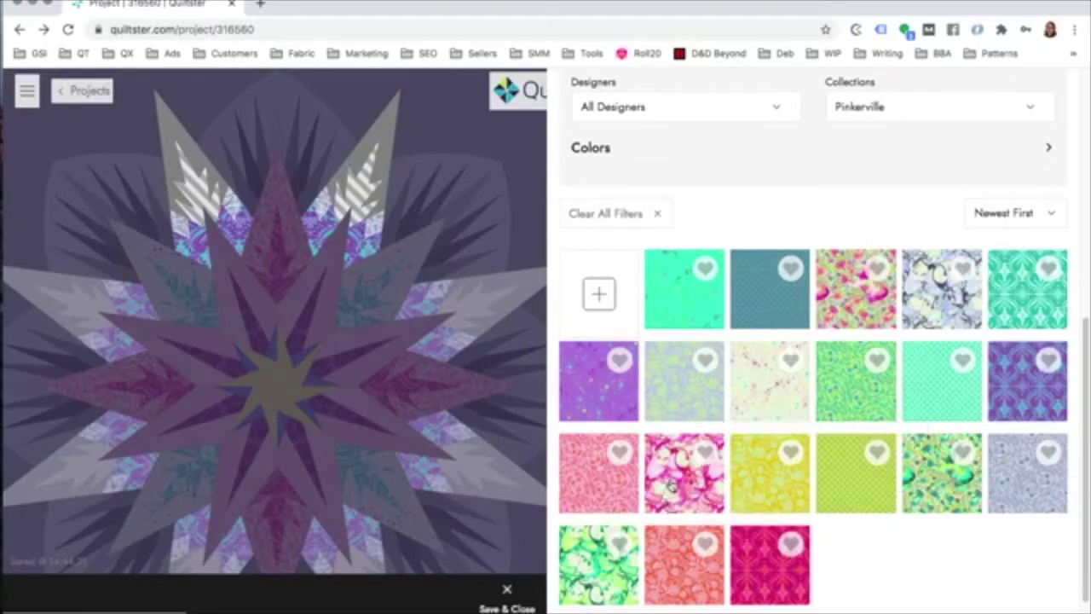
Step: Give the upper star points a cream floral with magenta motifs and save the changes
left_click_drag(622, 439, 397, 174)
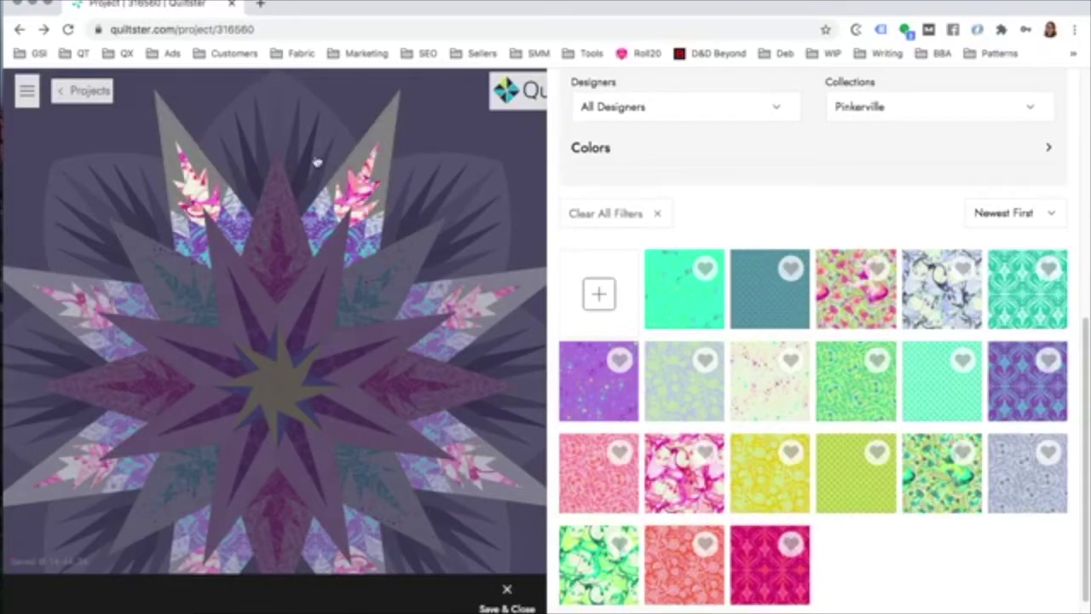
left_click(368, 153)
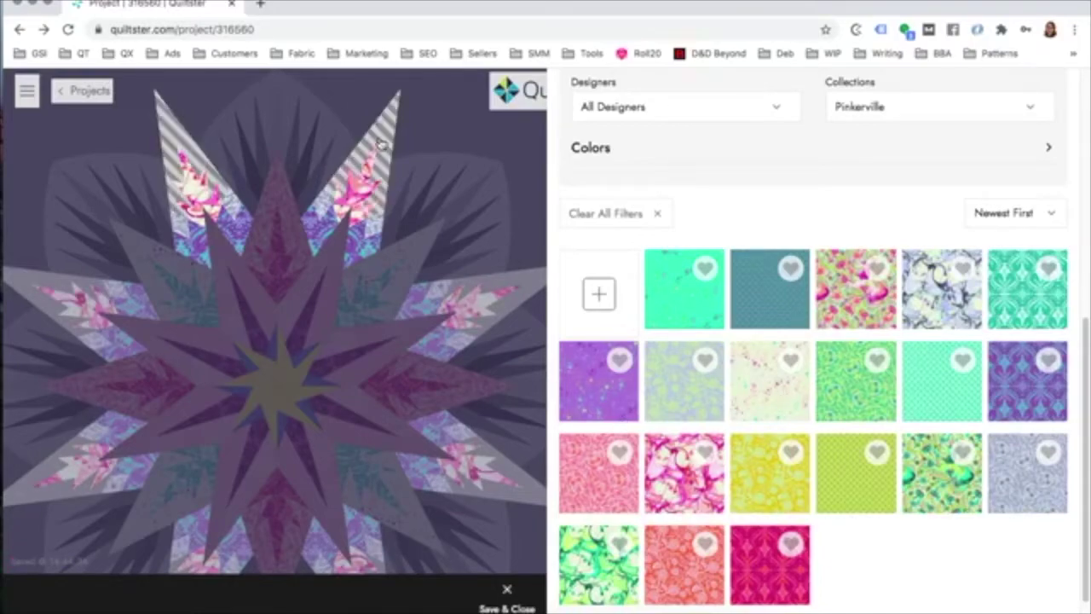
left_click(778, 389)
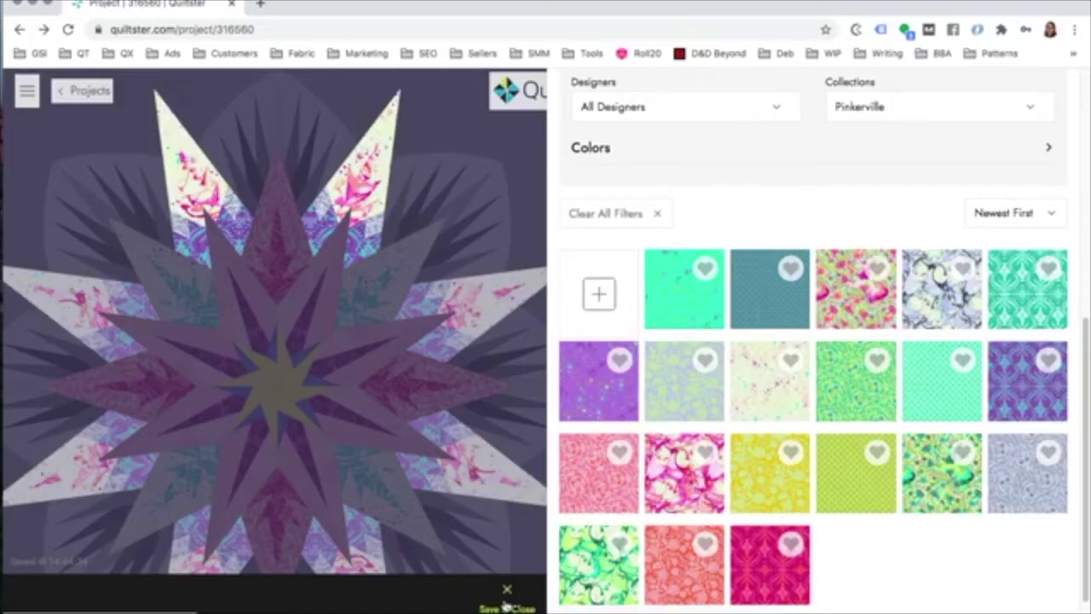
left_click(373, 215)
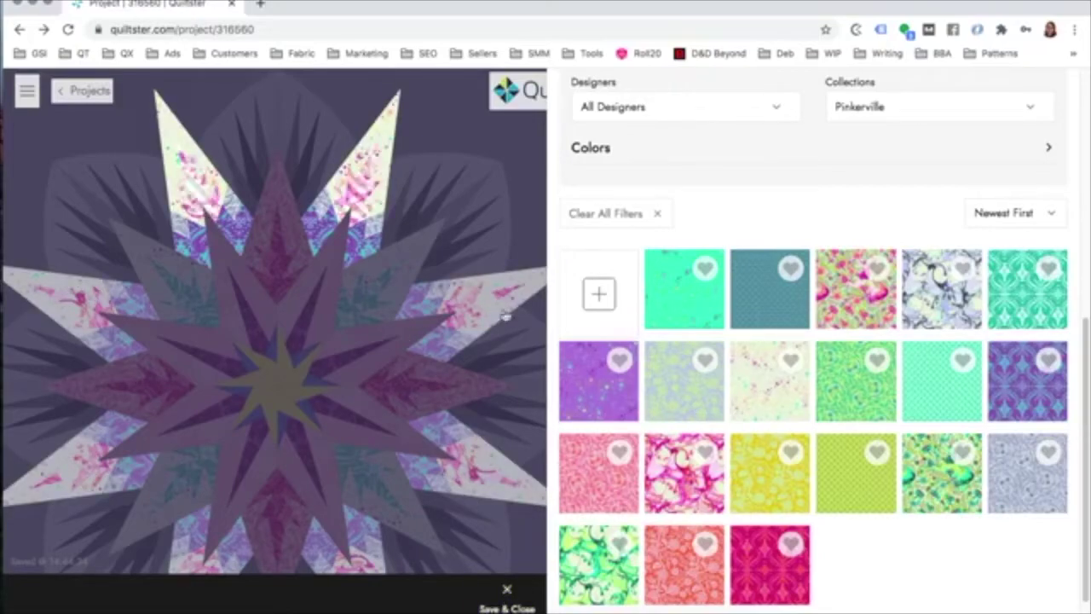
left_click(752, 564)
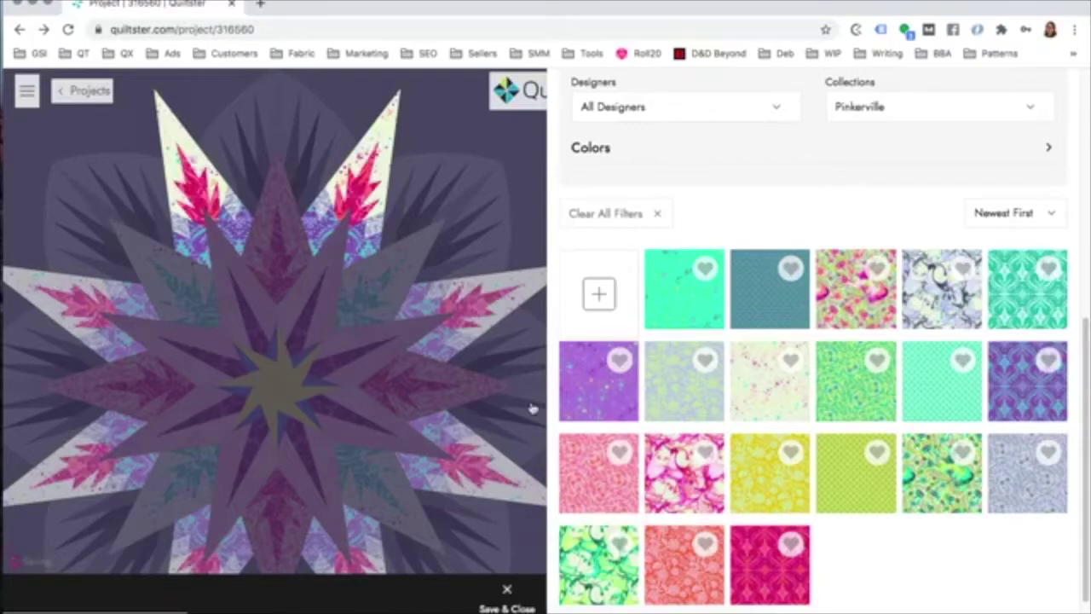
left_click(514, 605)
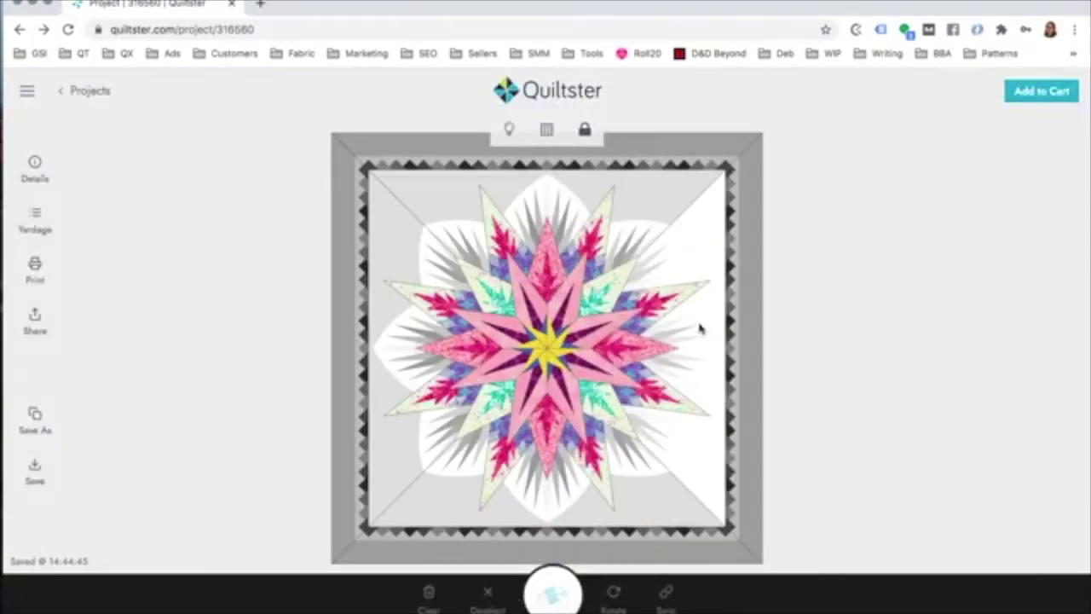
Step: Select the upper and lower star points and open their Pinkerville fabric choices
left_click(585, 130)
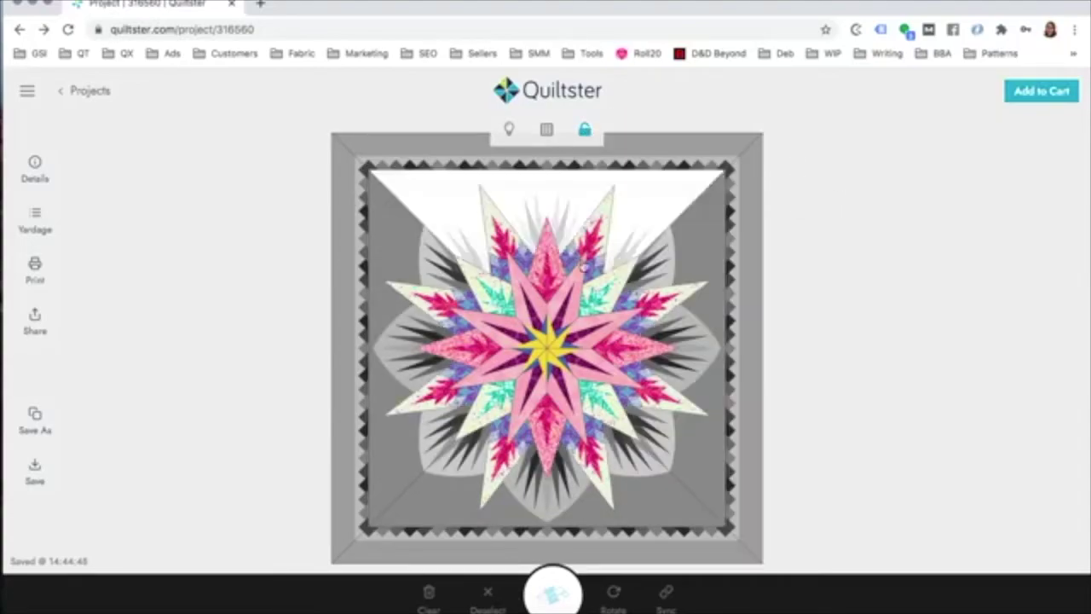
left_click(504, 244)
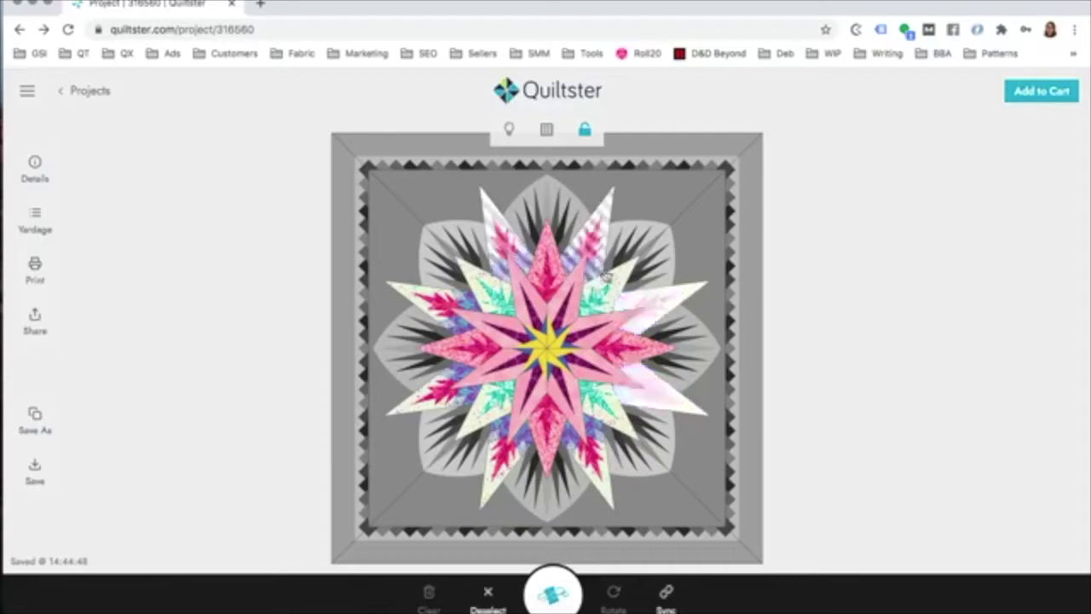
left_click(587, 128)
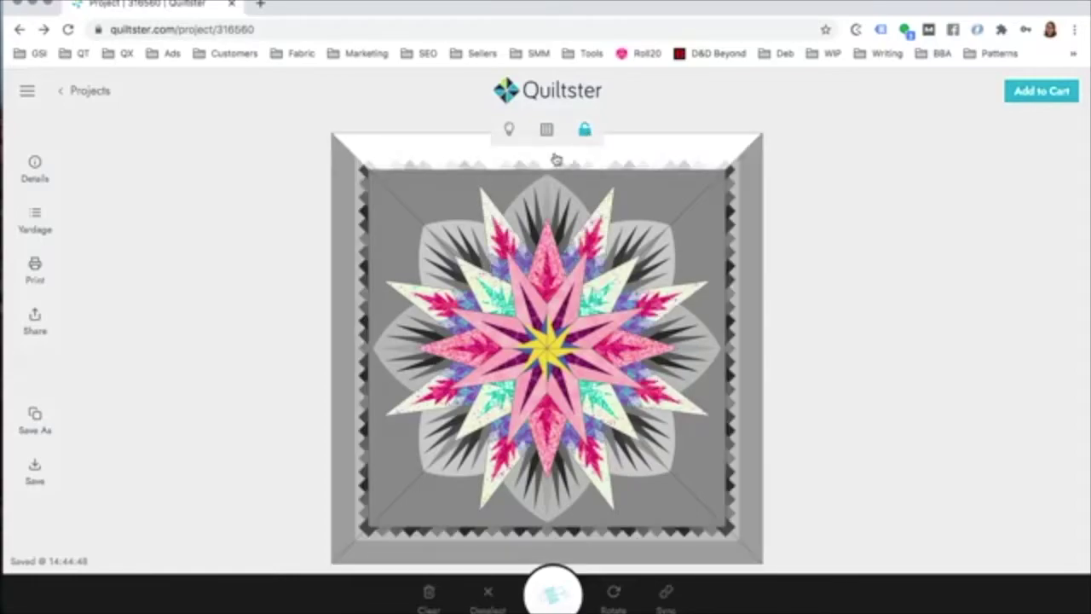
left_click(497, 253)
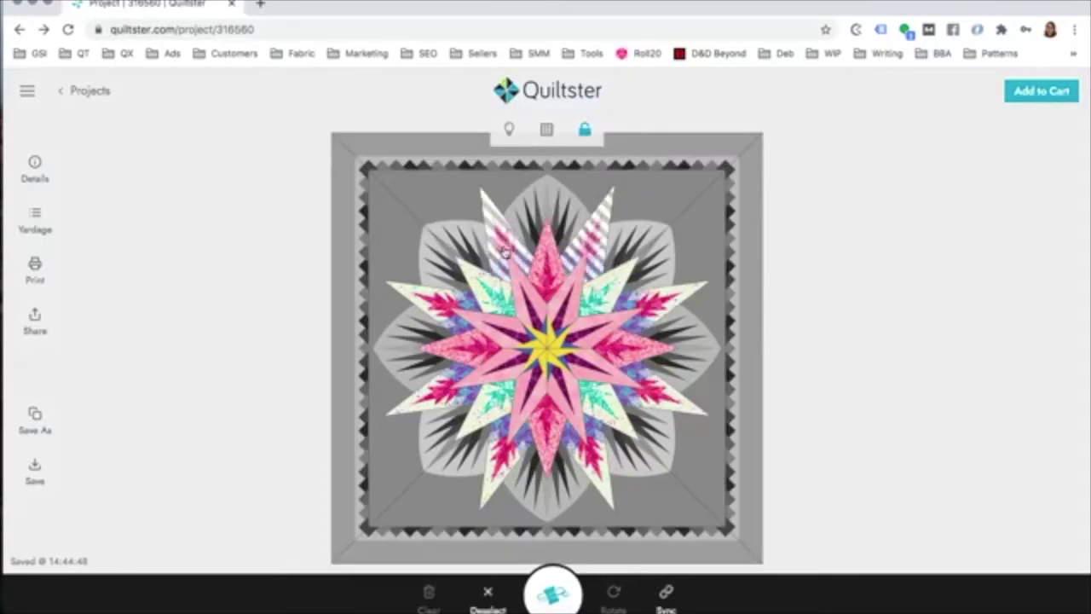
left_click(592, 461)
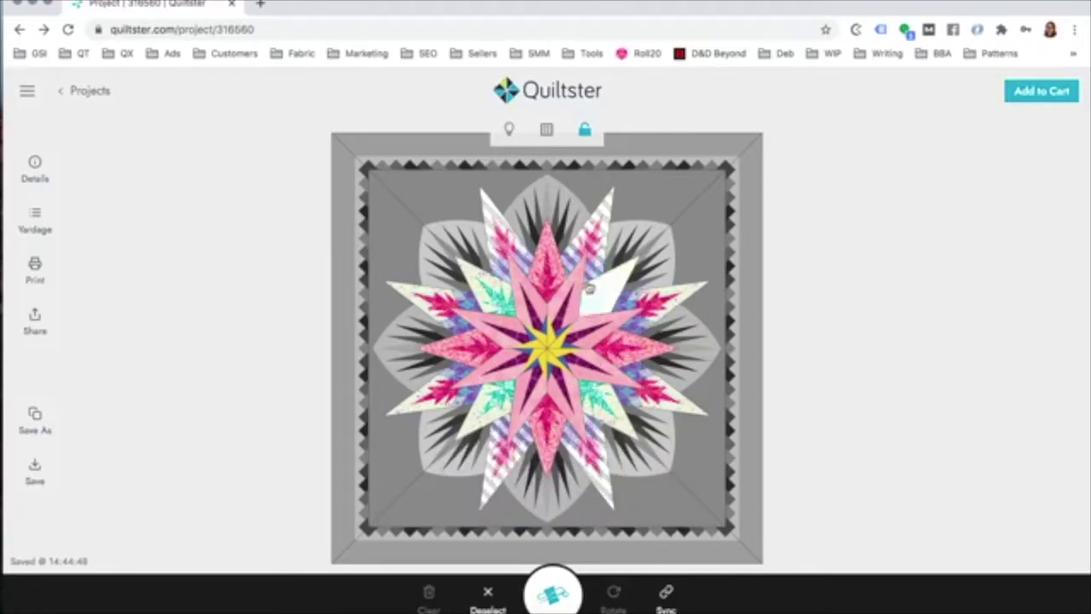
left_click(552, 597)
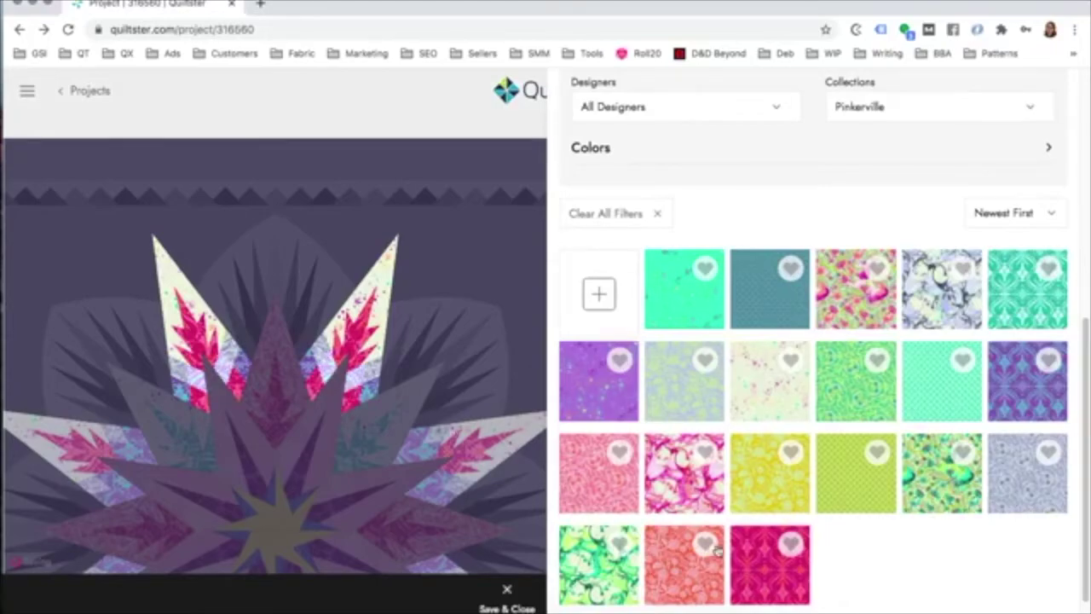
Step: Try purple, blue-violet and coral on the top star points, then keep mint-green and save
left_click_drag(384, 365, 384, 220)
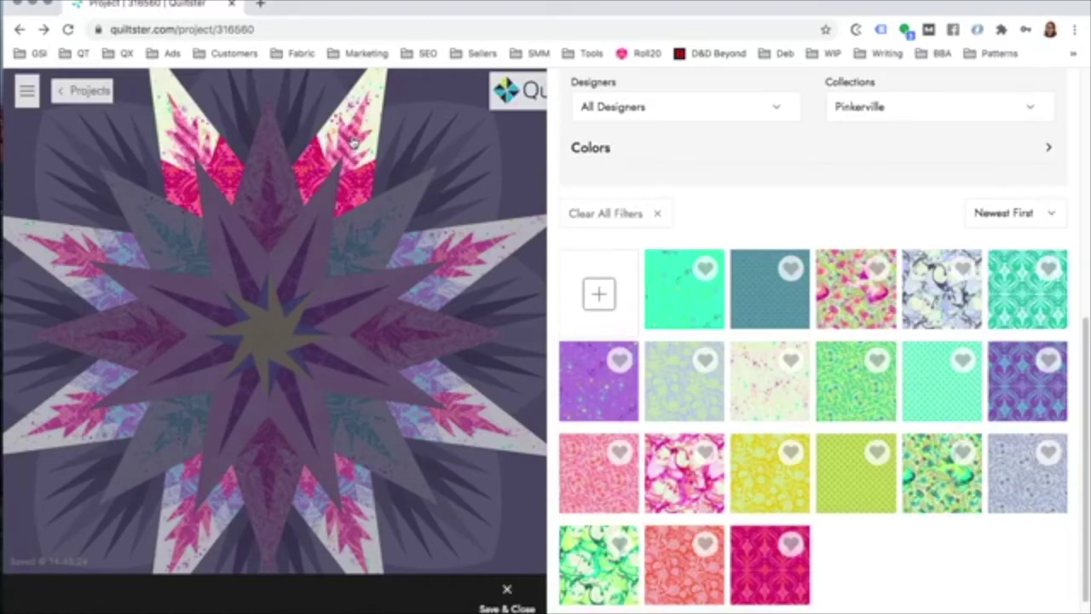
left_click(592, 380)
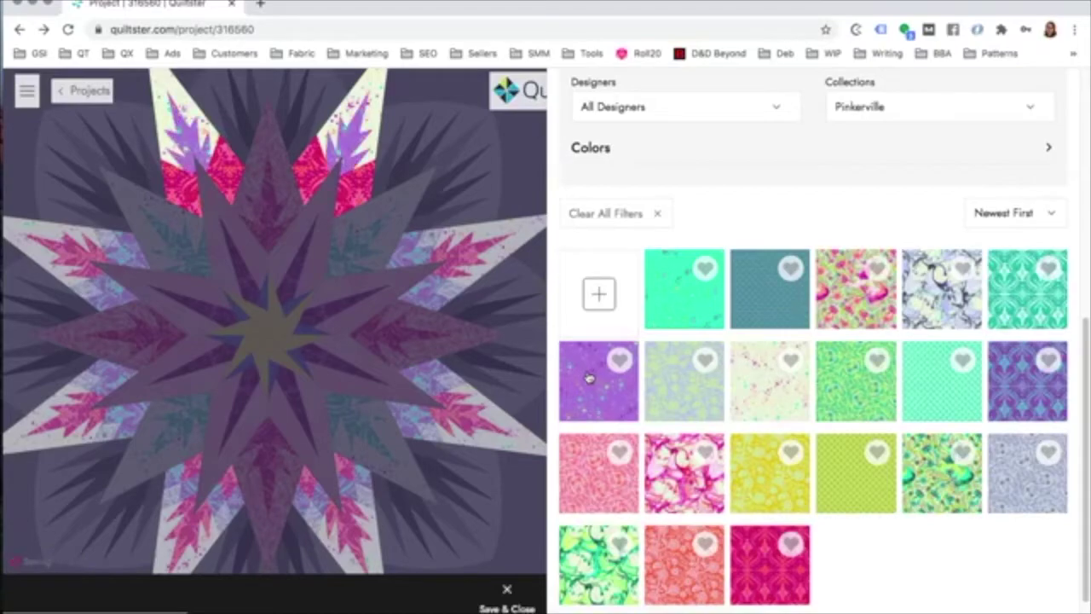
left_click(1012, 390)
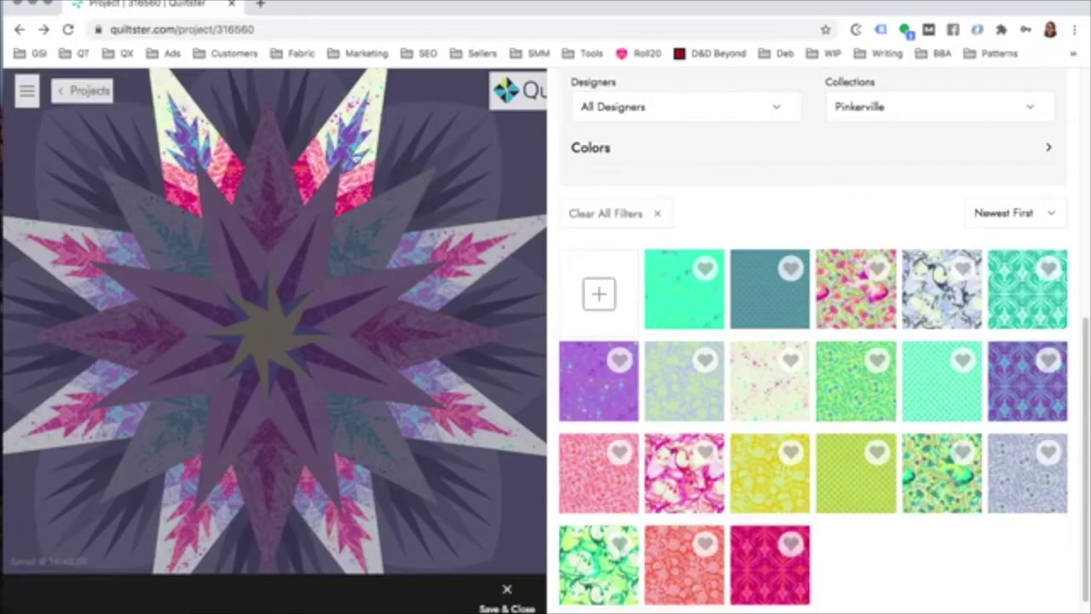
left_click(604, 482)
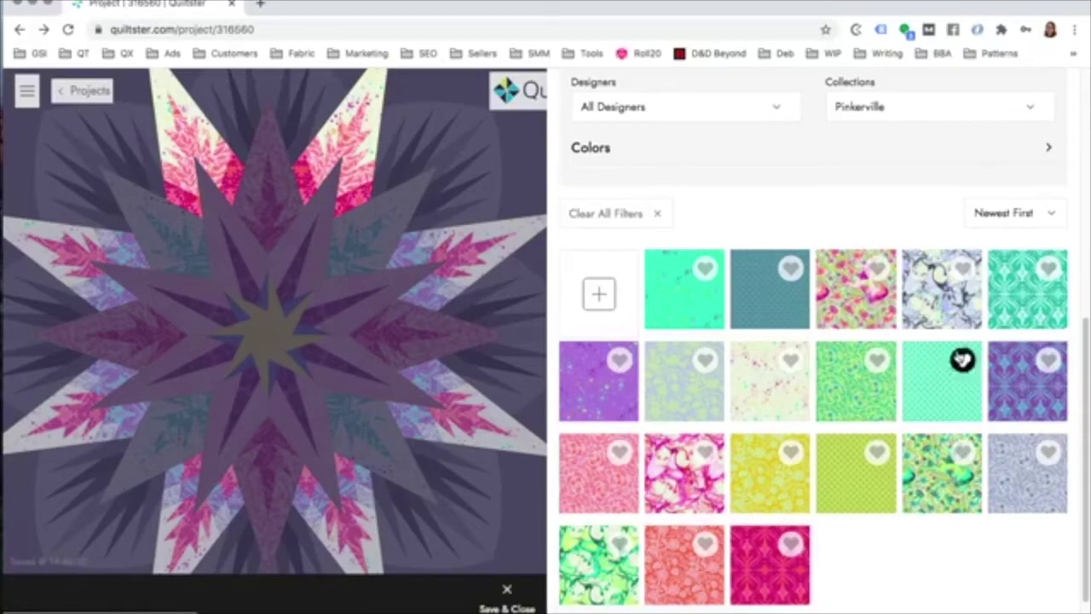
scroll(981, 341, "up", 1)
left_click(1010, 311)
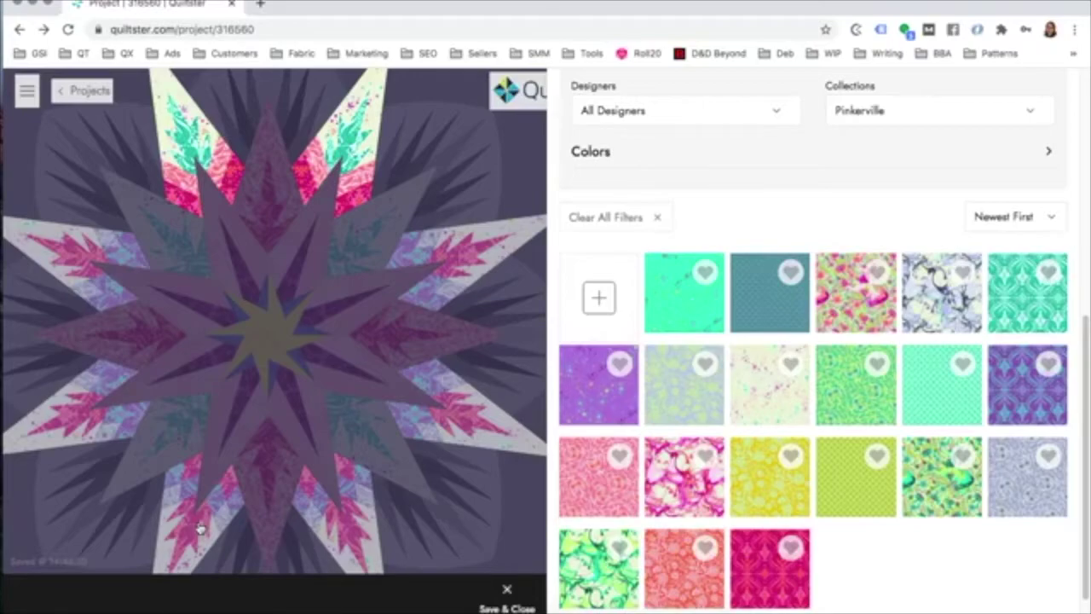
left_click(506, 595)
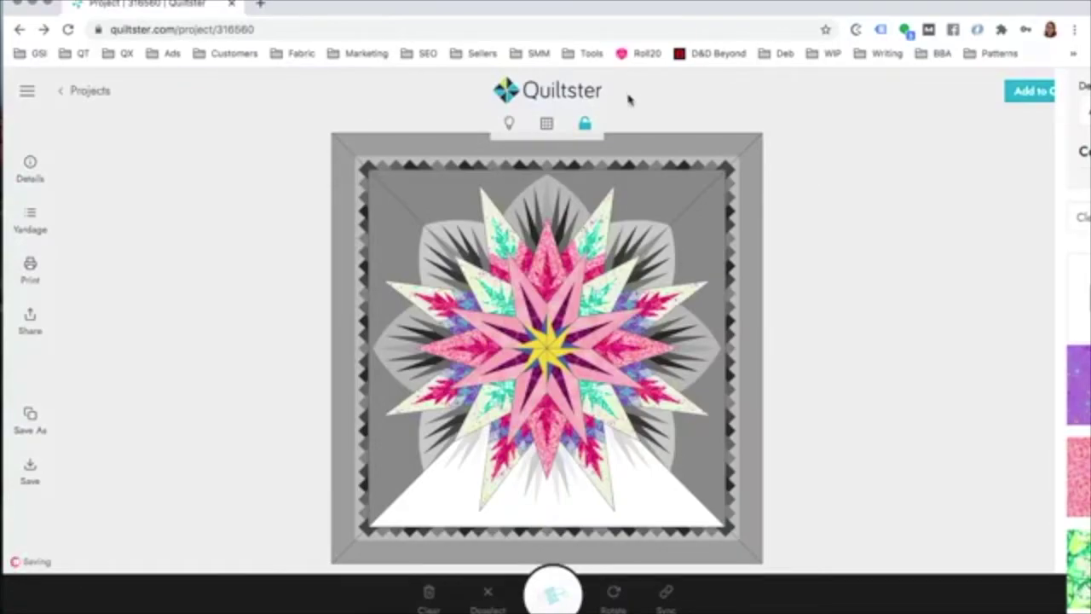
Step: Select the top and bottom star points and sync the mint-leaf fabric onto the bottom pair
left_click(585, 130)
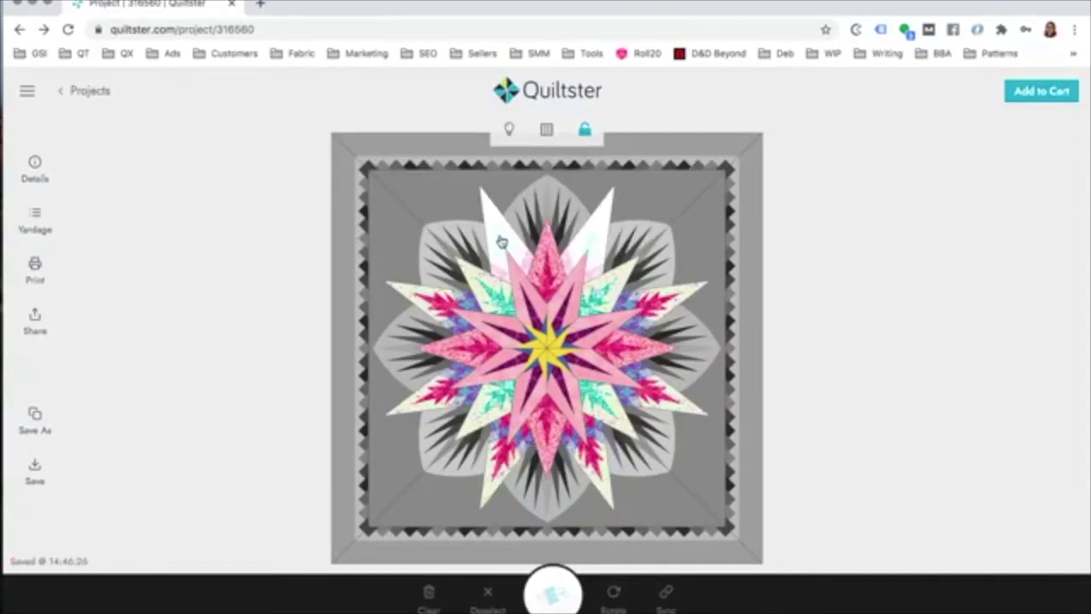
left_click(502, 242)
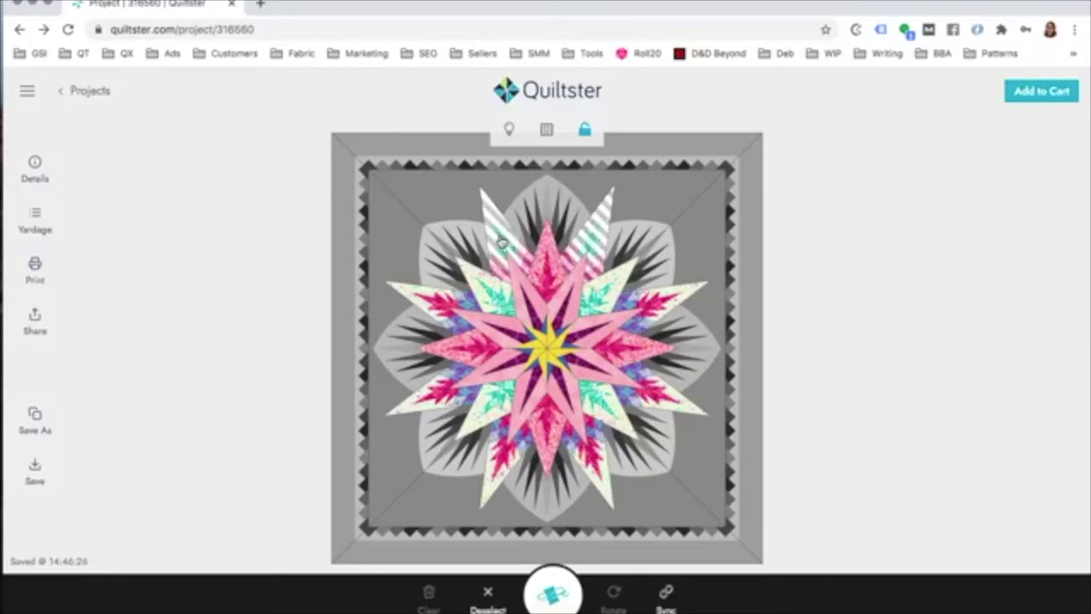
left_click(495, 470)
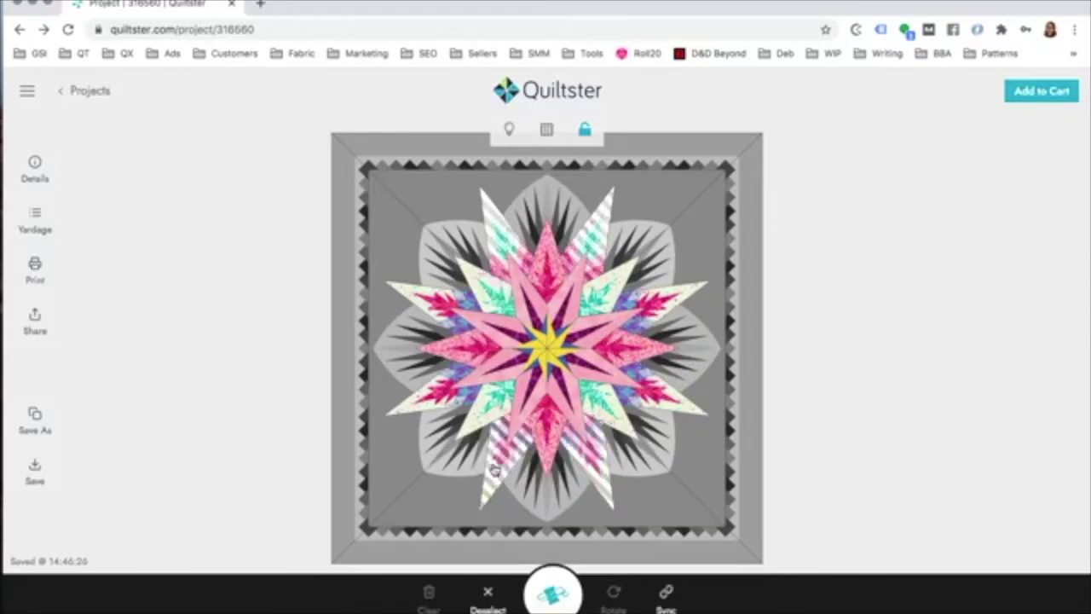
left_click(666, 598)
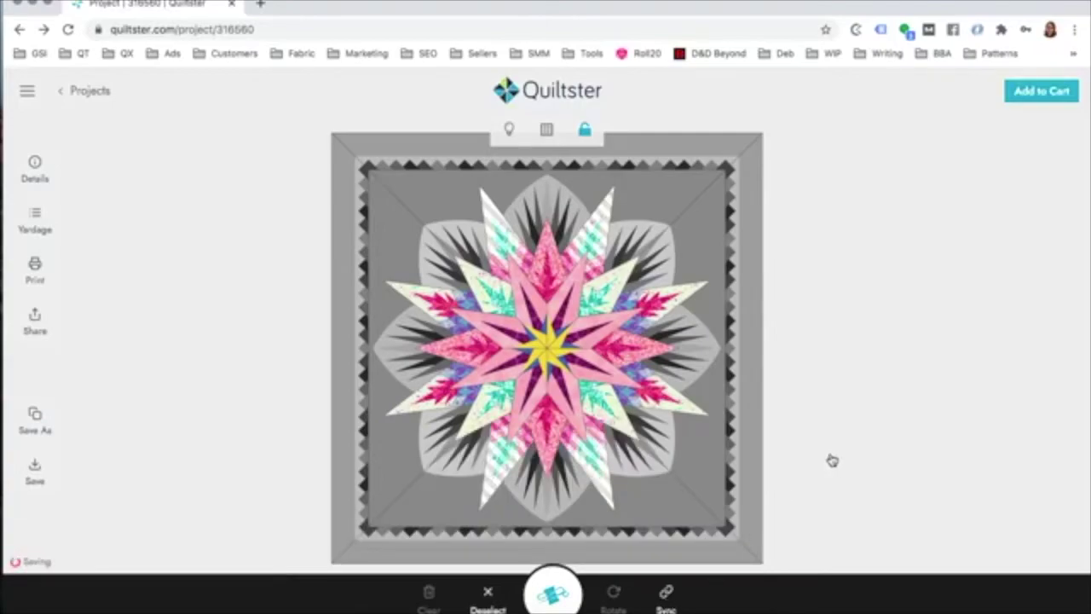
left_click(852, 409)
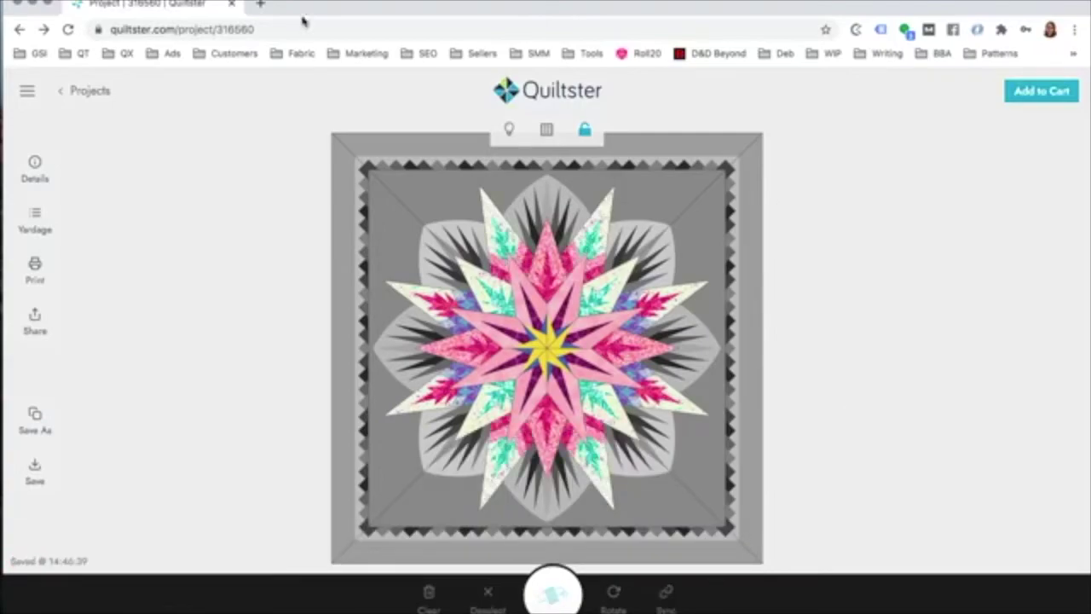
left_click(585, 129)
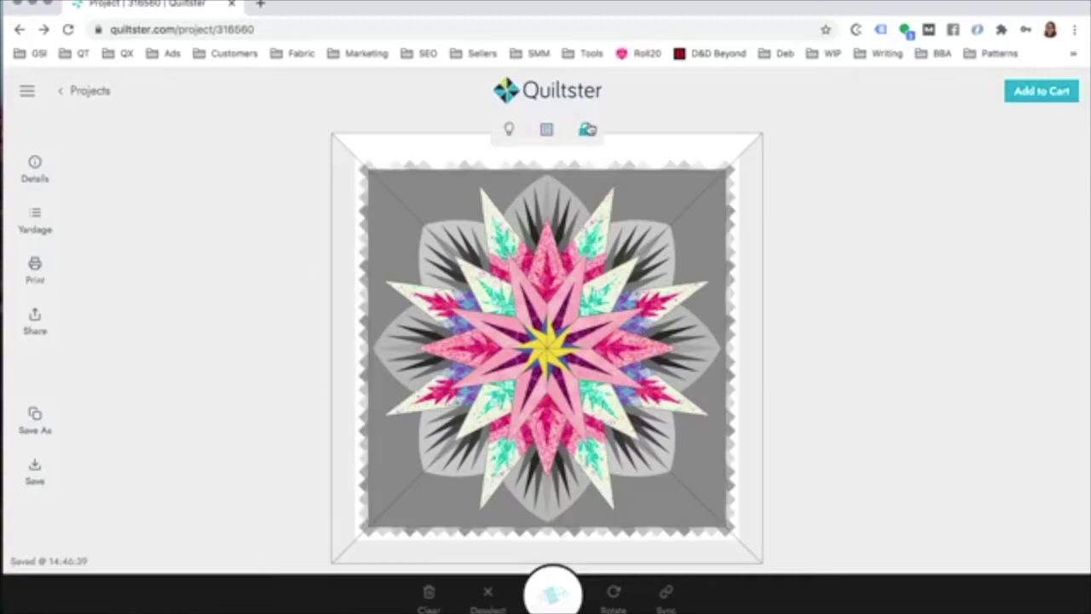
left_click(716, 246)
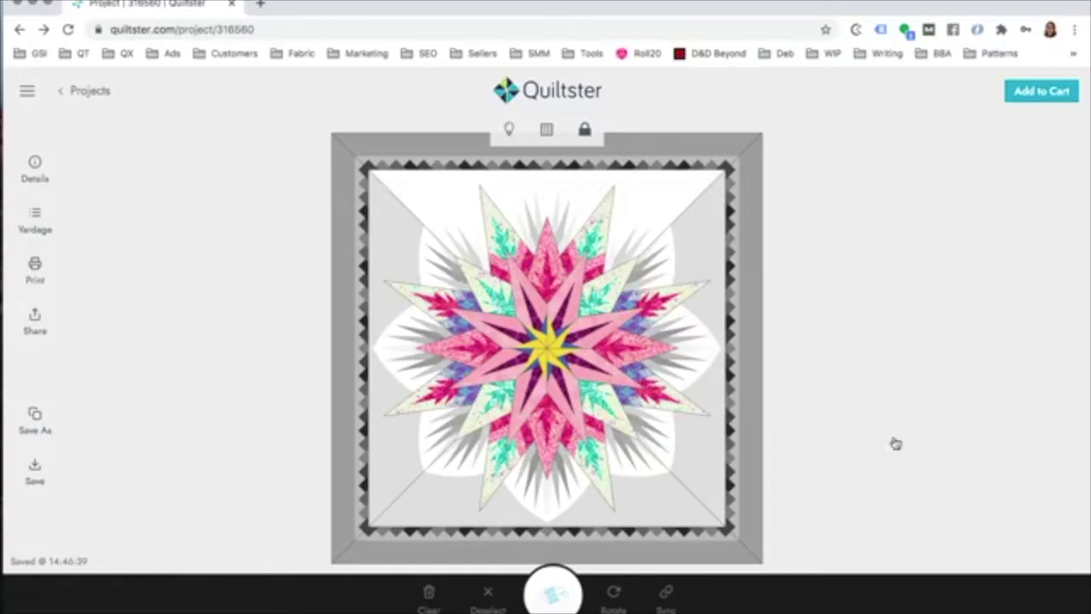
left_click(35, 166)
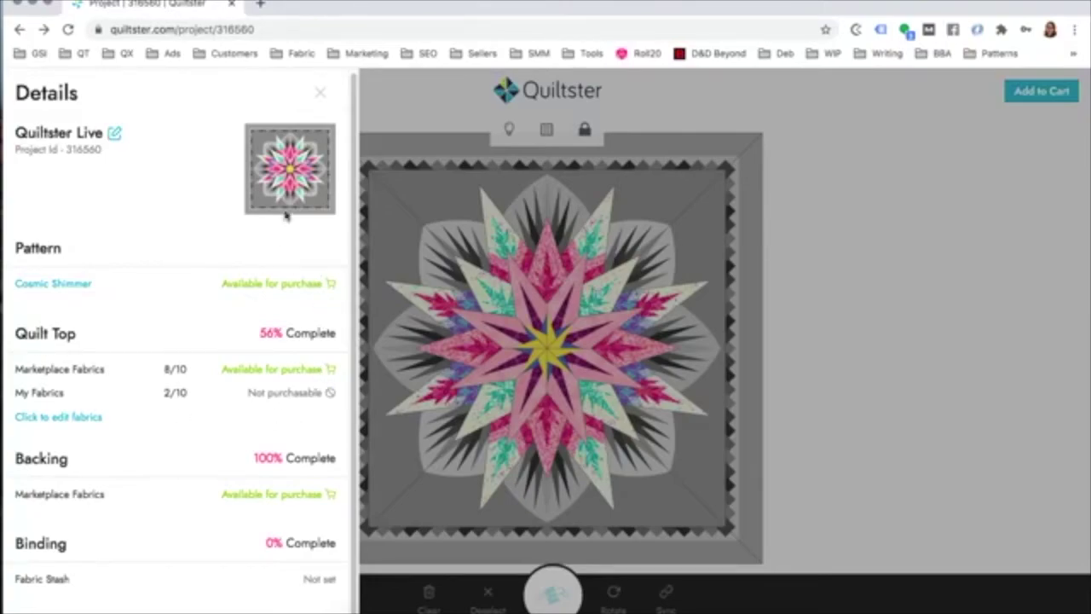
left_click(319, 93)
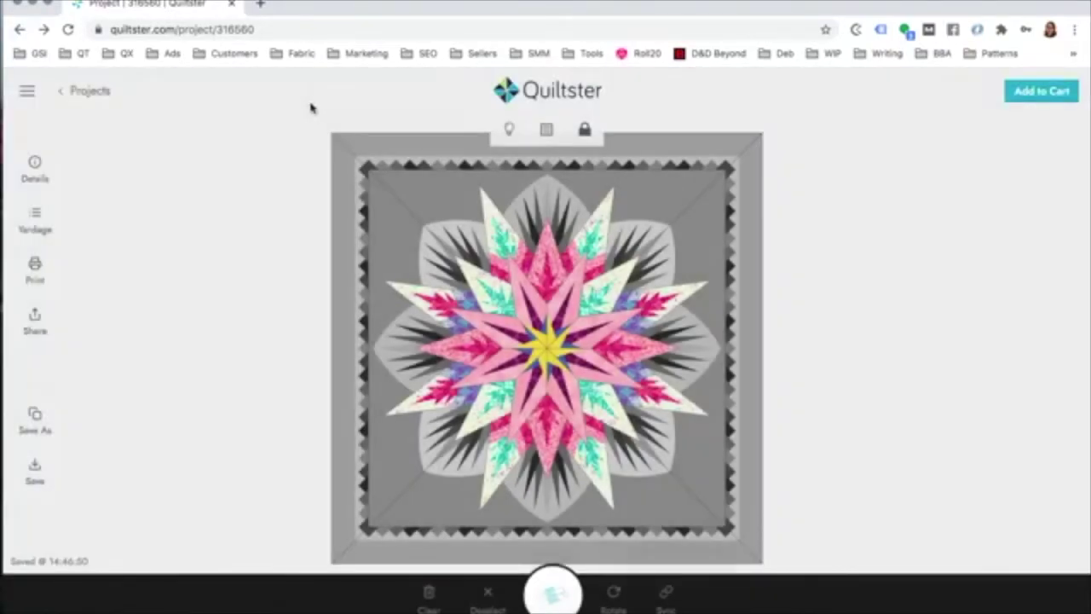
left_click(595, 245)
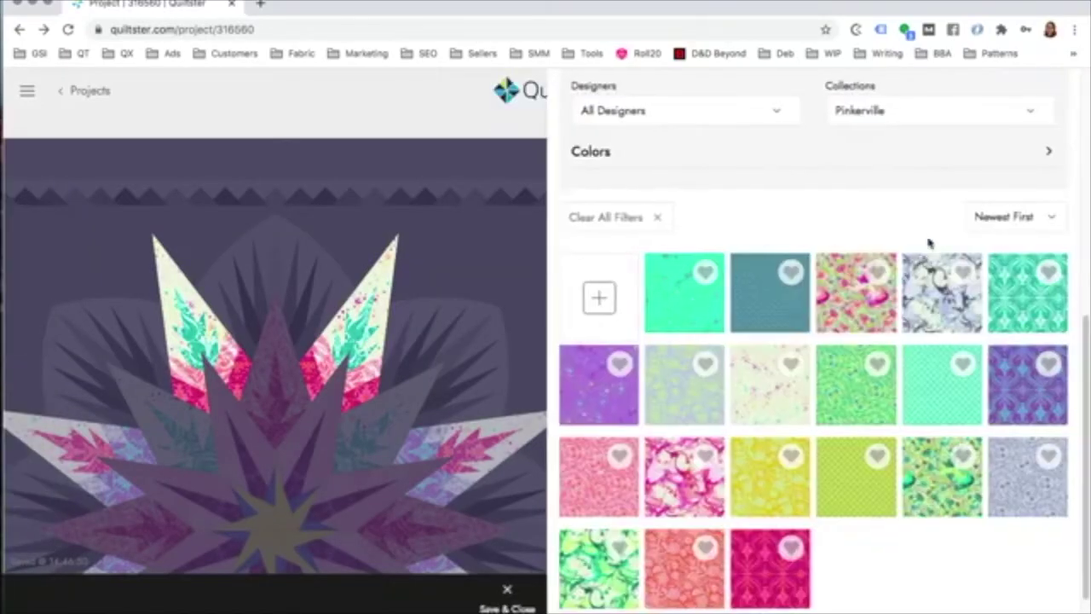
Step: Include non-purchasable fabrics, clear all filters and show the Tonga Jewels - Amethyst collection
scroll(731, 232, "up", 3)
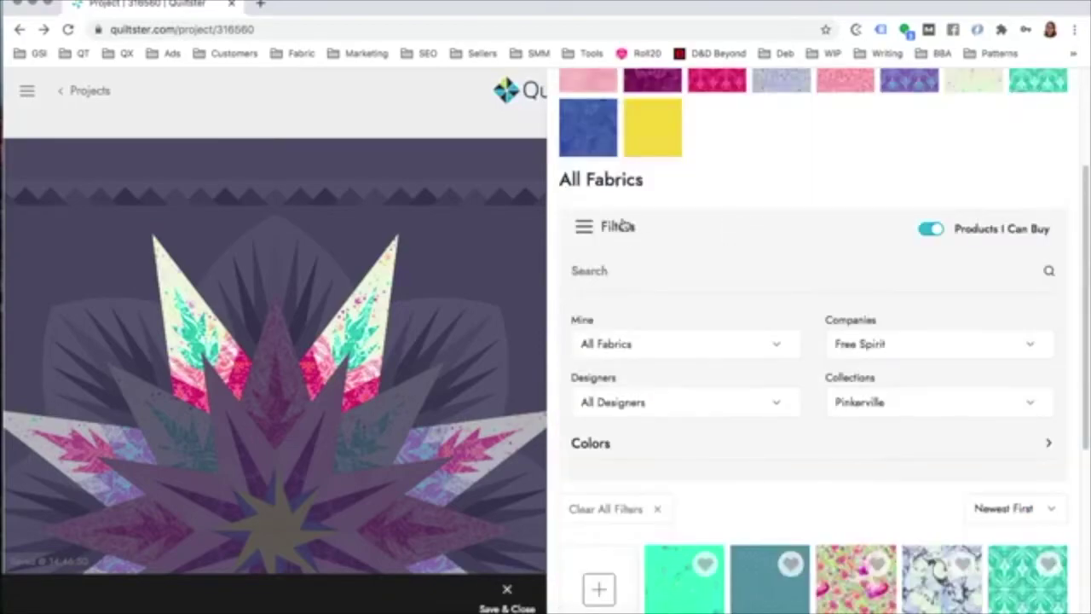
left_click(929, 237)
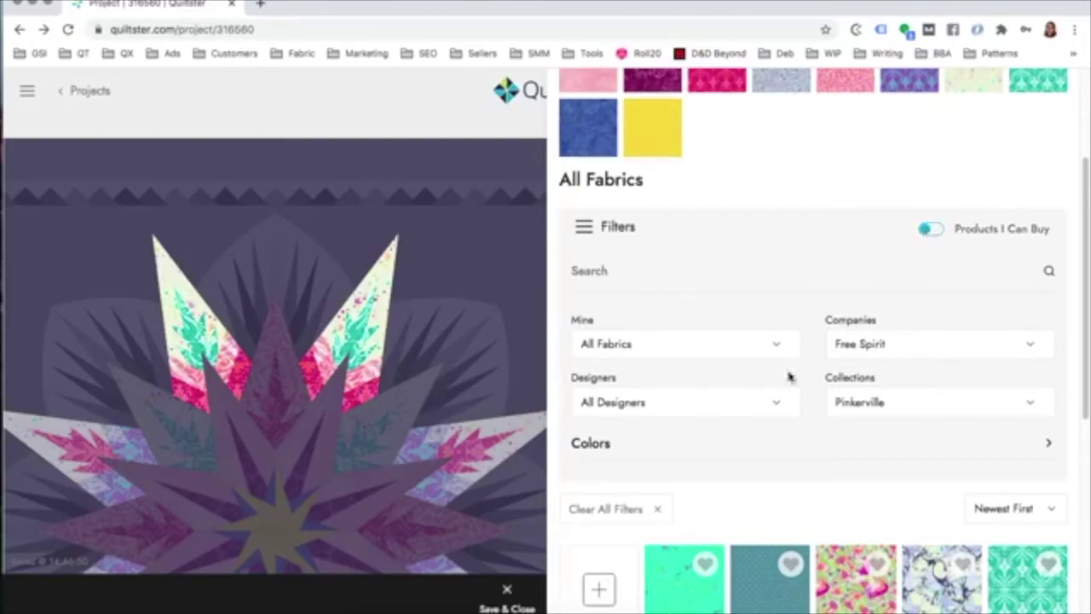
left_click(658, 510)
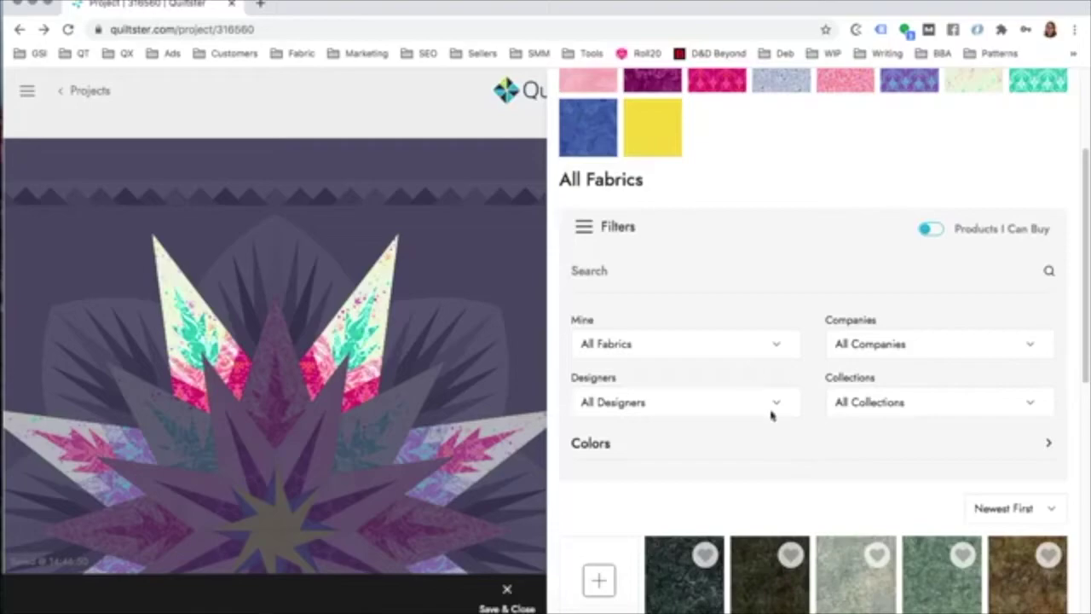
left_click(874, 402)
scroll(880, 430, "down", 10)
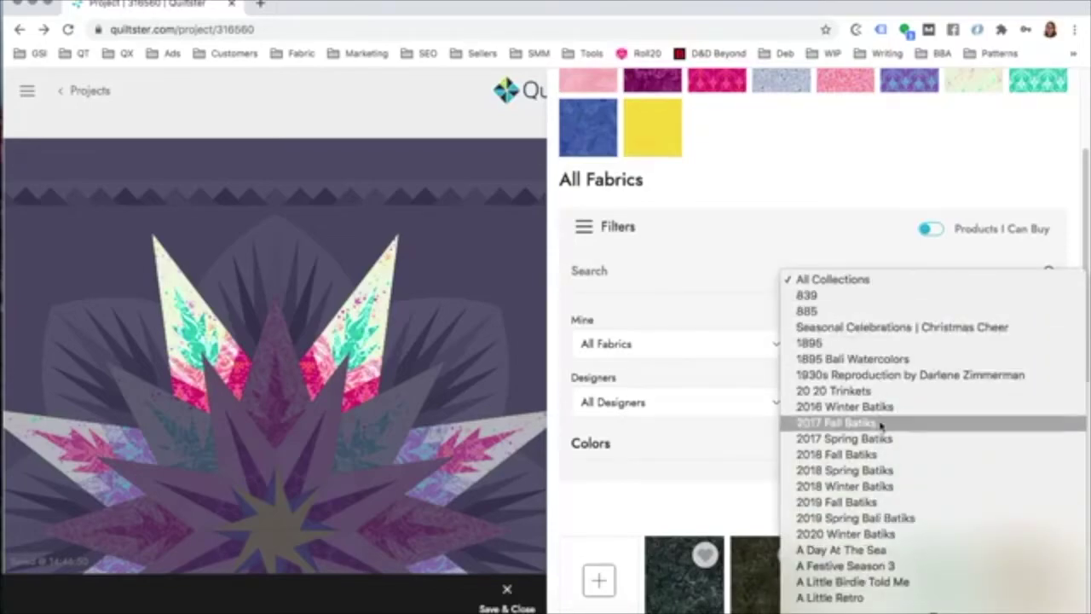
scroll(878, 442, "down", 20)
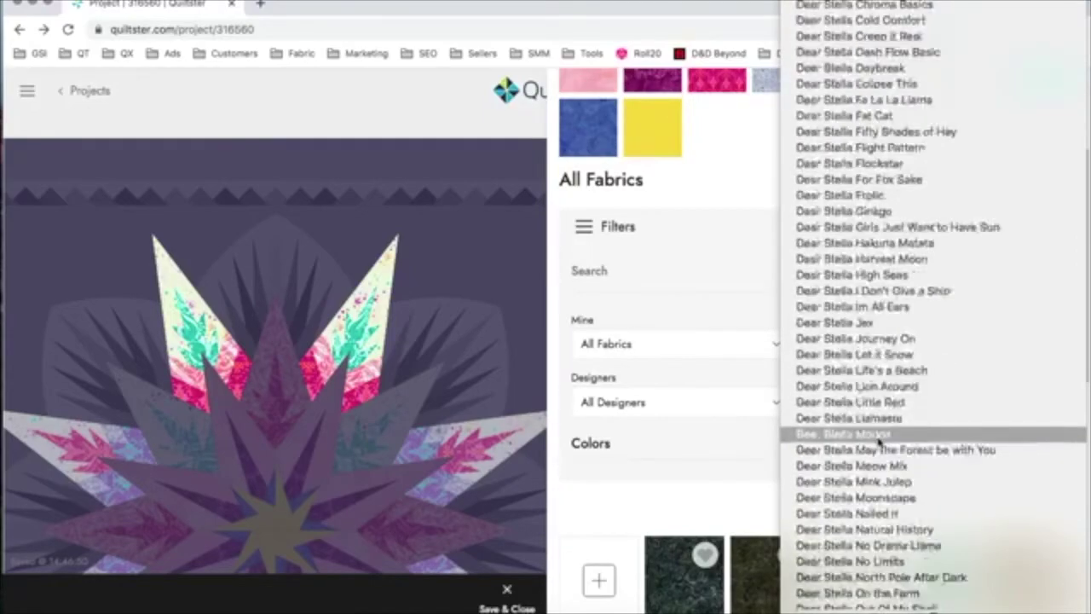
scroll(880, 441, "up", 15)
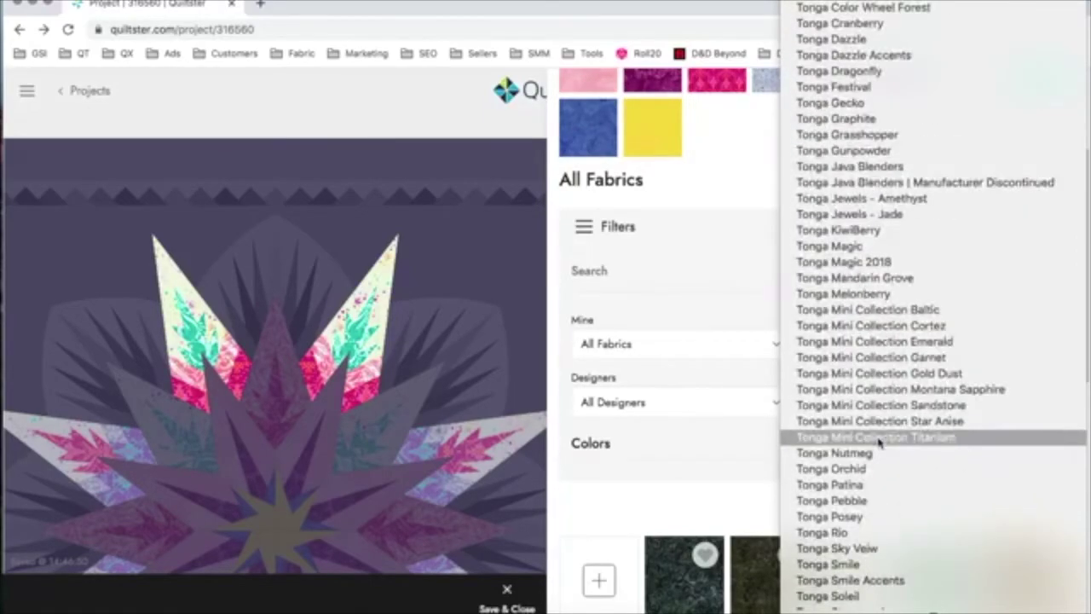
left_click(844, 198)
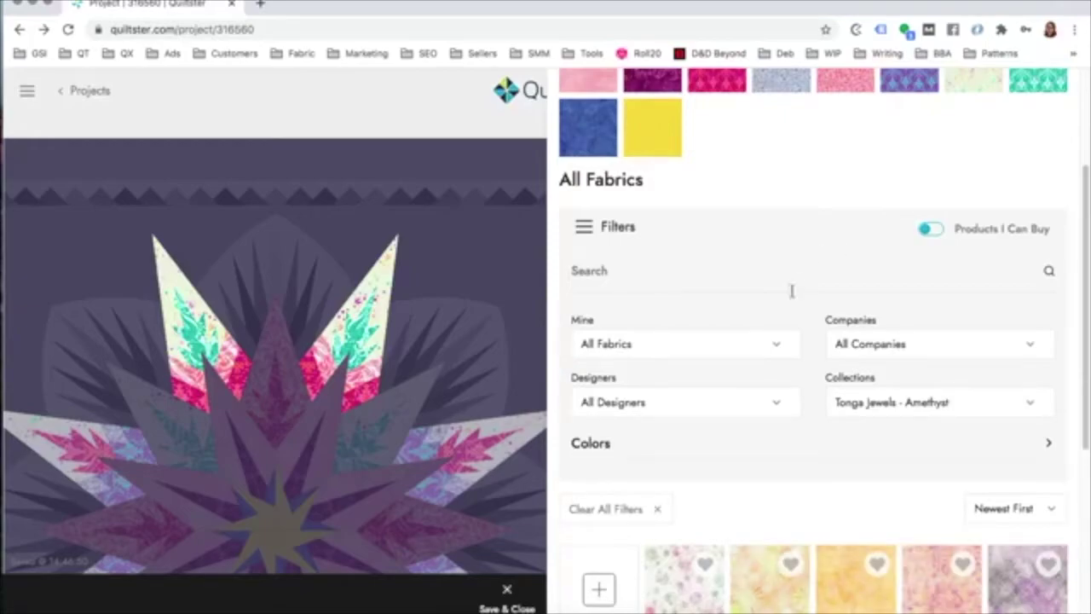
scroll(701, 316, "down", 1)
Step: Make the star point leaves dark purple and the tips pale purple Tonga fabric, then save
scroll(788, 415, "down", 4)
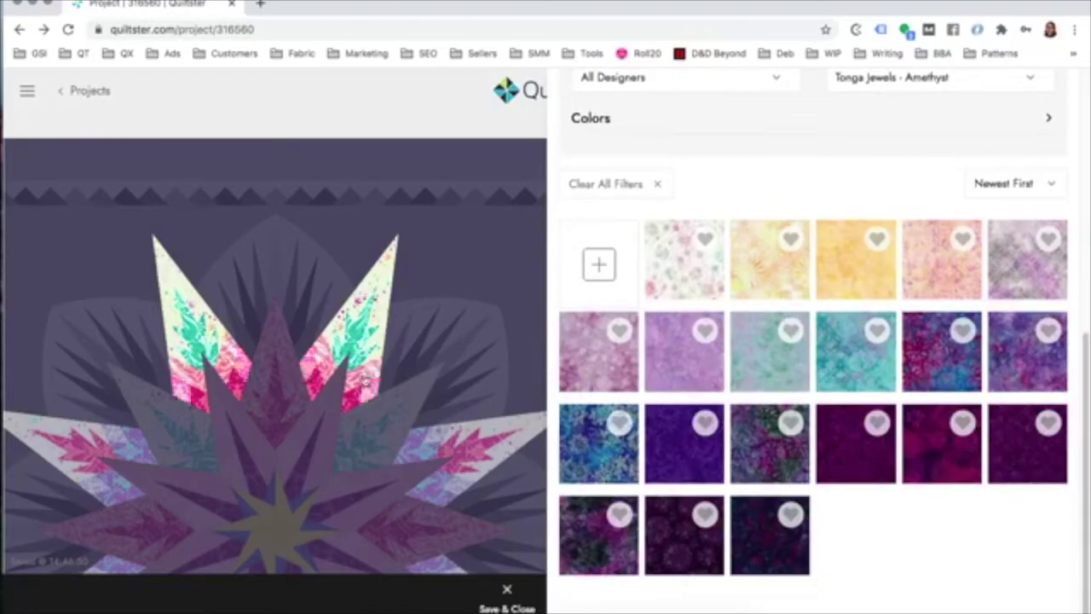
left_click(361, 341)
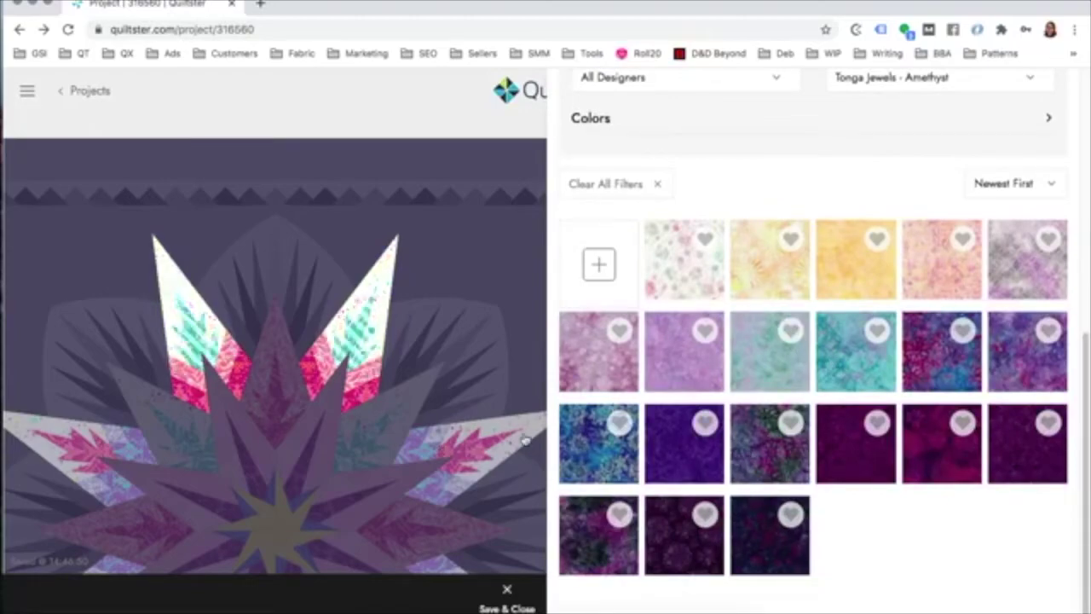
left_click(677, 453)
left_click(370, 368)
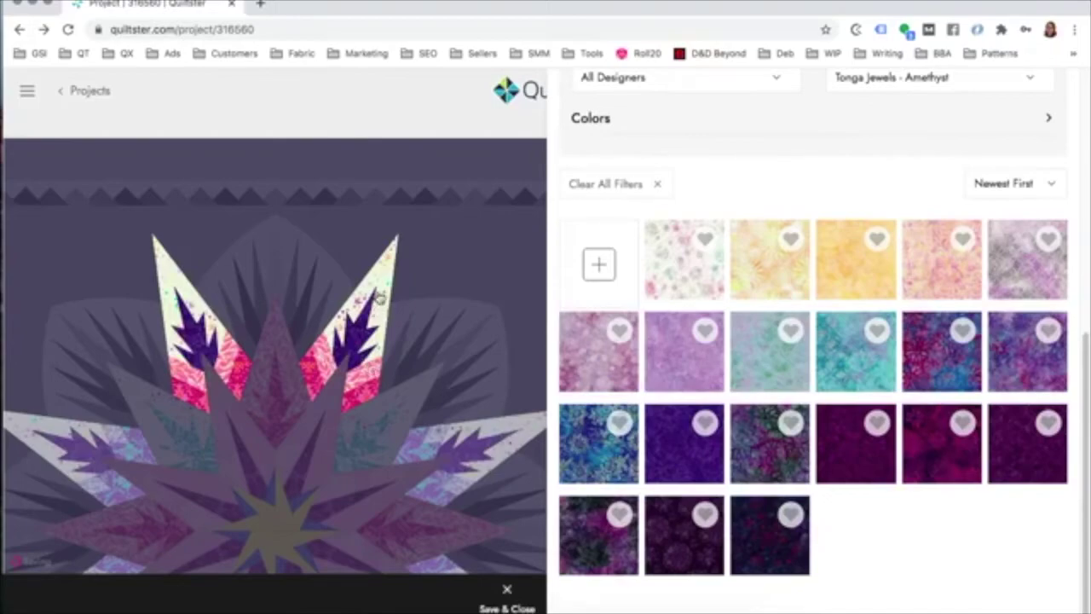
left_click(384, 282)
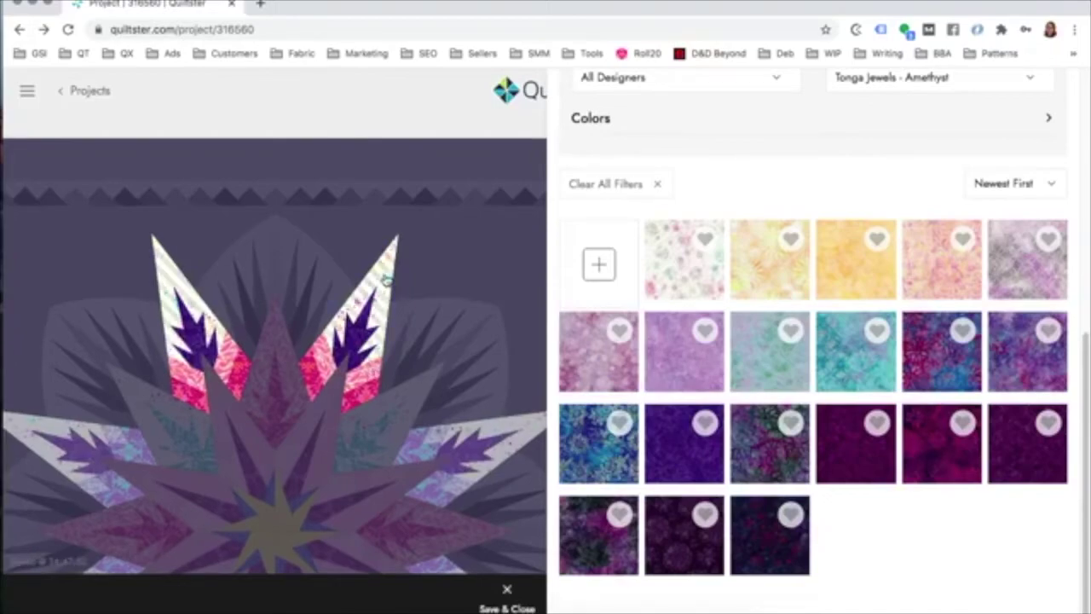
left_click(688, 370)
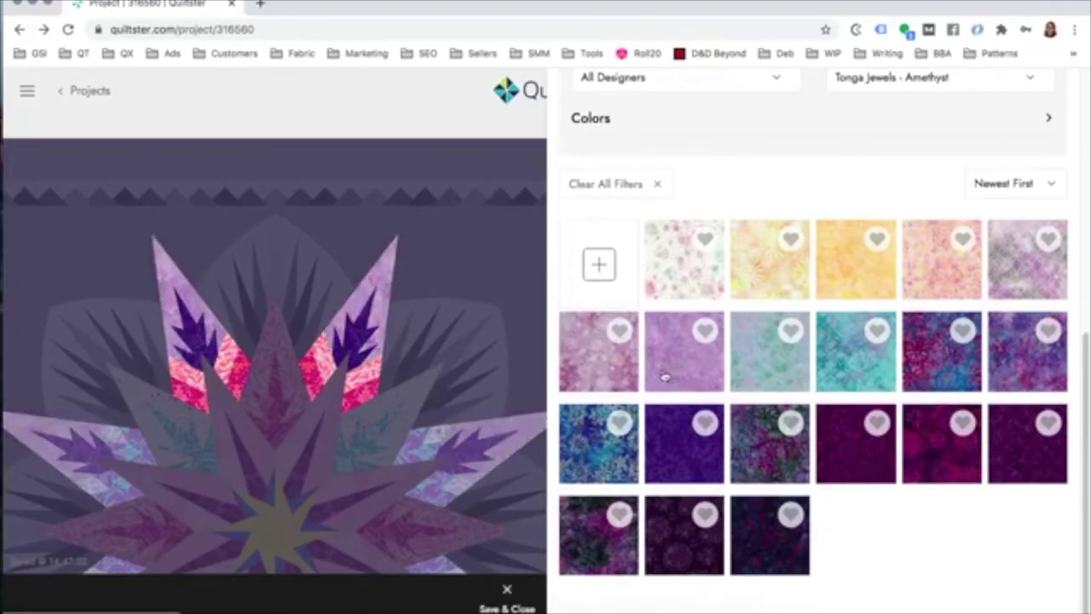
left_click(507, 600)
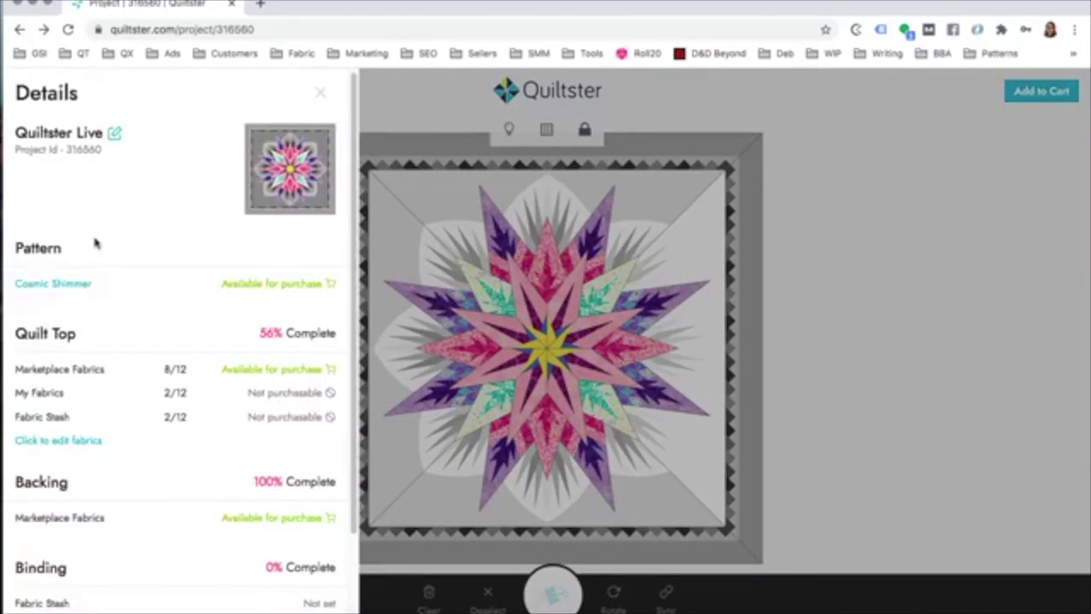
Step: Review the Marketplace, My Fabrics and Fabric Stash counts, then close the project details panel
triple_click(45, 366)
triple_click(32, 392)
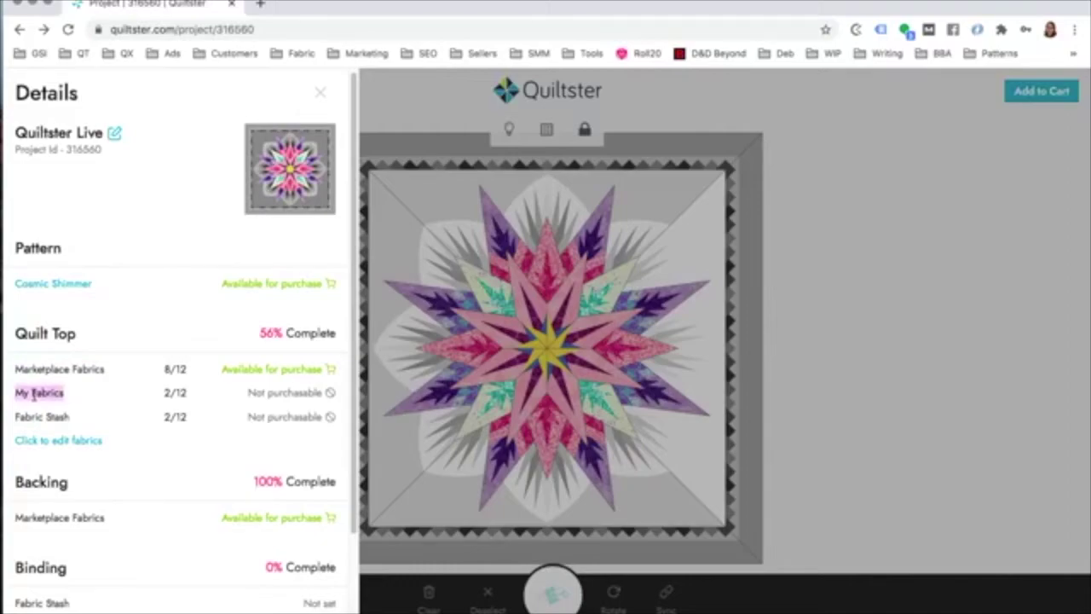
scroll(32, 392, "down", 1)
triple_click(42, 415)
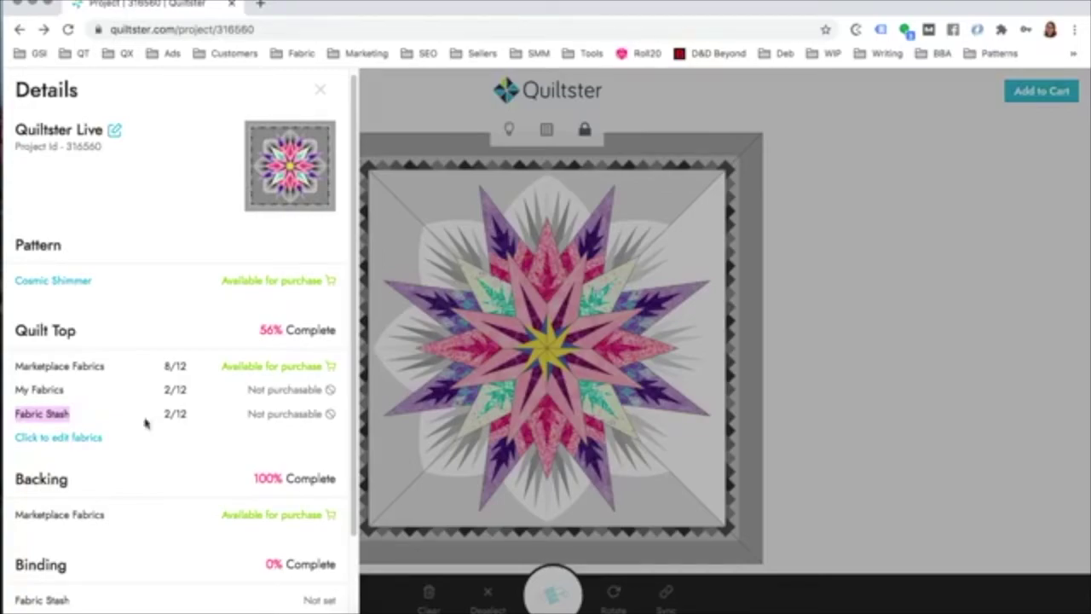
left_click(42, 409)
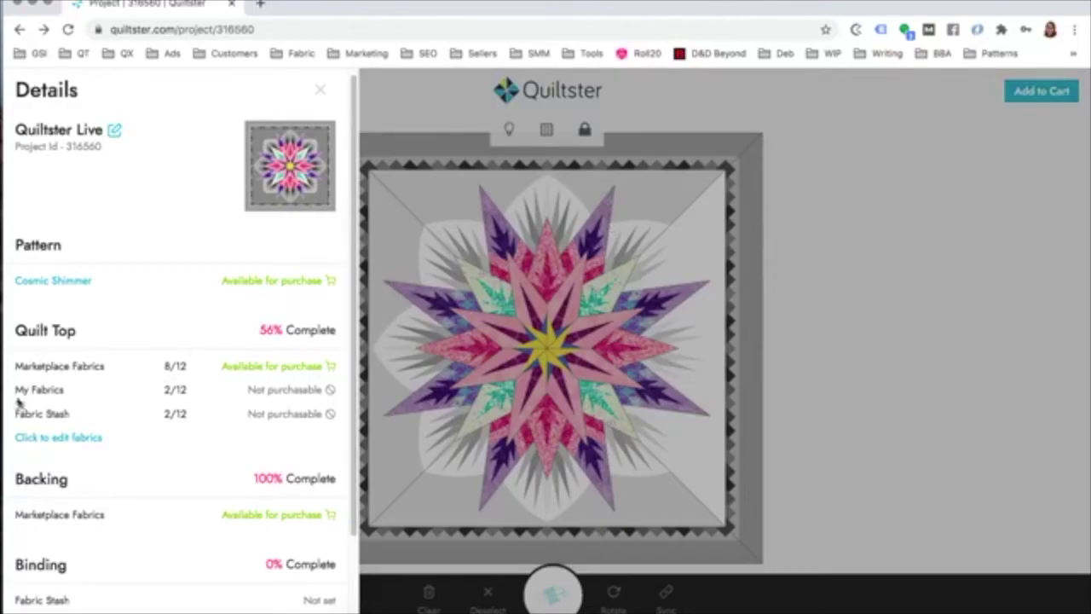
left_click(53, 440)
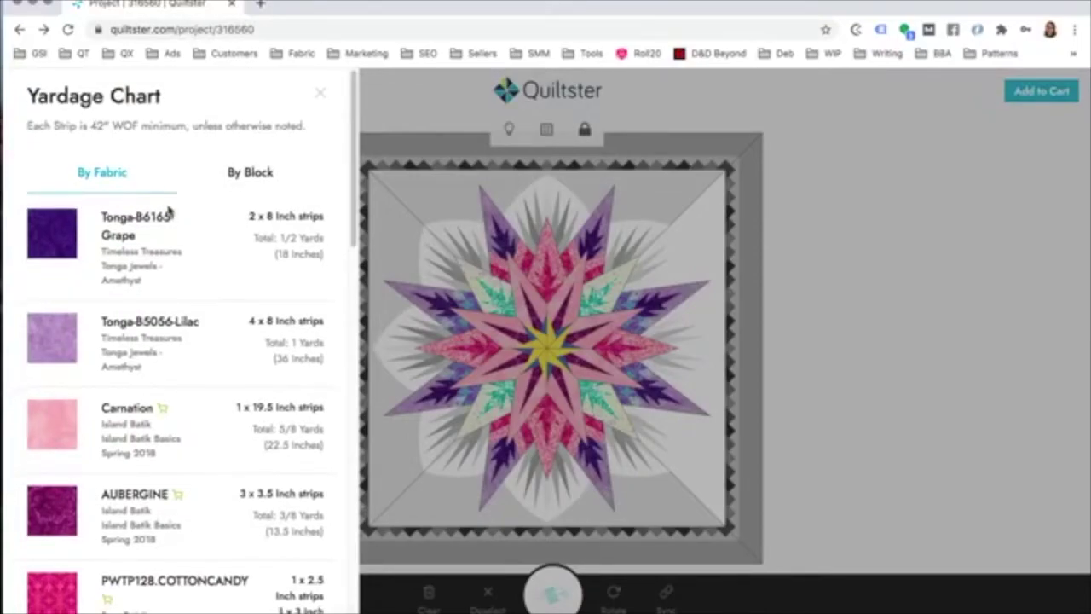
Step: Swap the Tonga Grape fabric for the purchasable purple Tonga Amethyst fabric
scroll(169, 213, "down", 2)
scroll(158, 205, "down", 1)
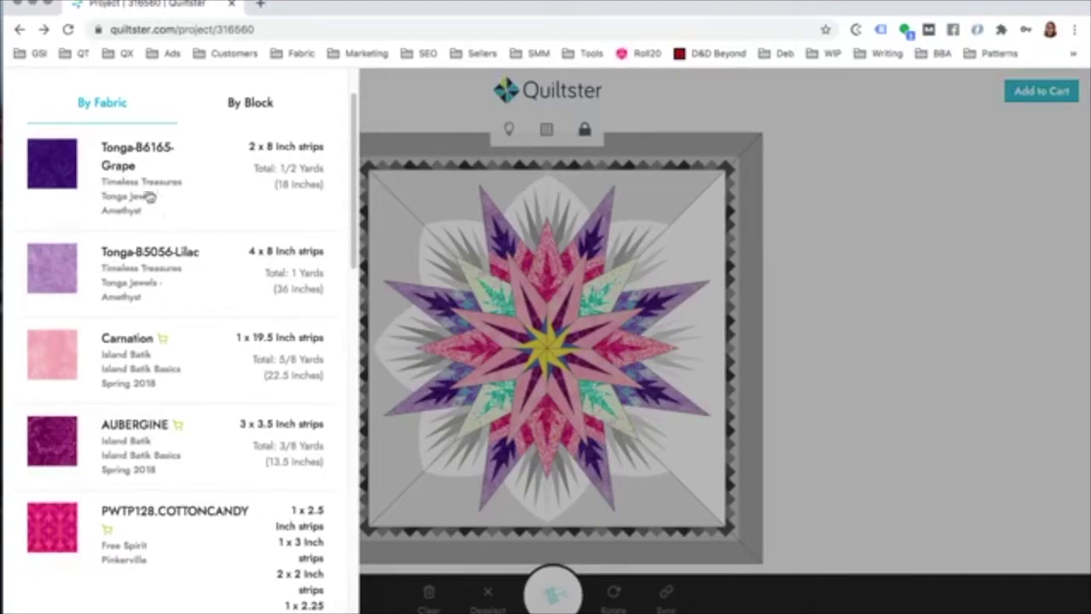
left_click(46, 168)
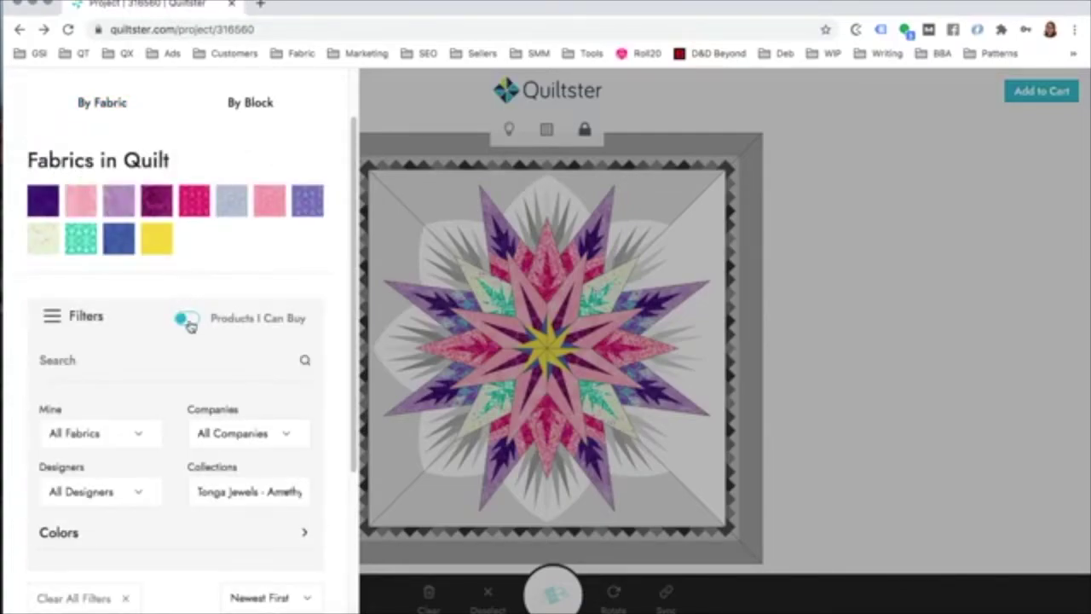
left_click(194, 323)
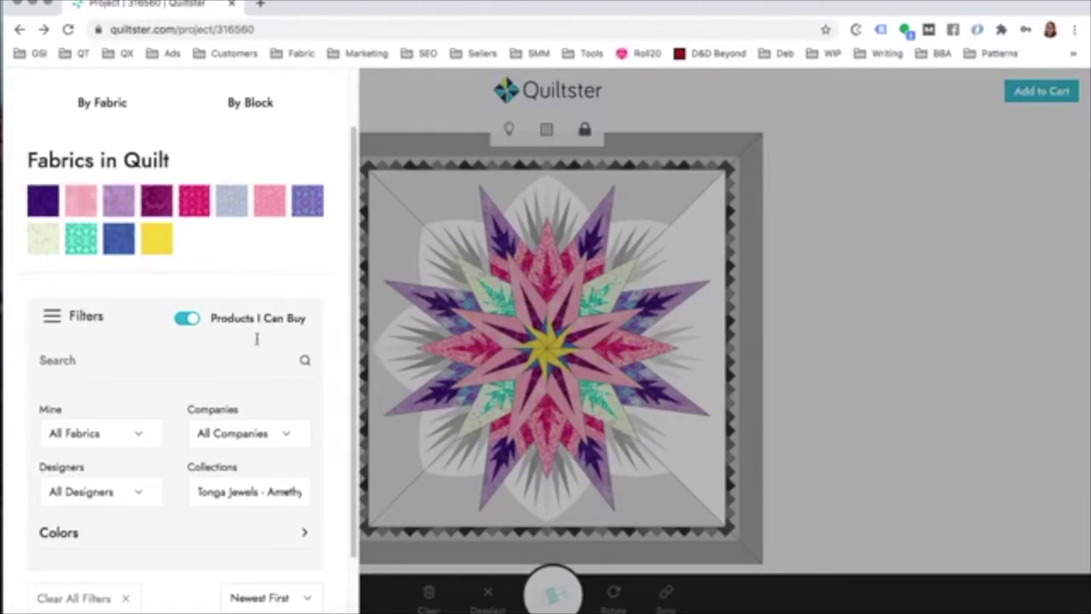
scroll(251, 341, "down", 2)
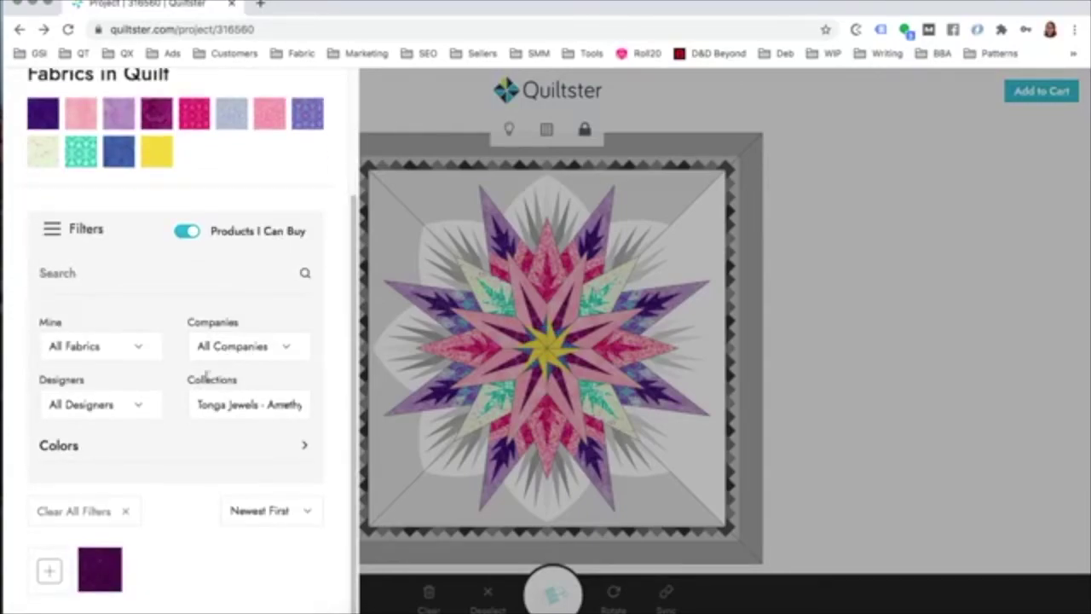
left_click(99, 568)
Step: Bring up the replacement fabric choices for Tonga Lilac
scroll(141, 427, "up", 3)
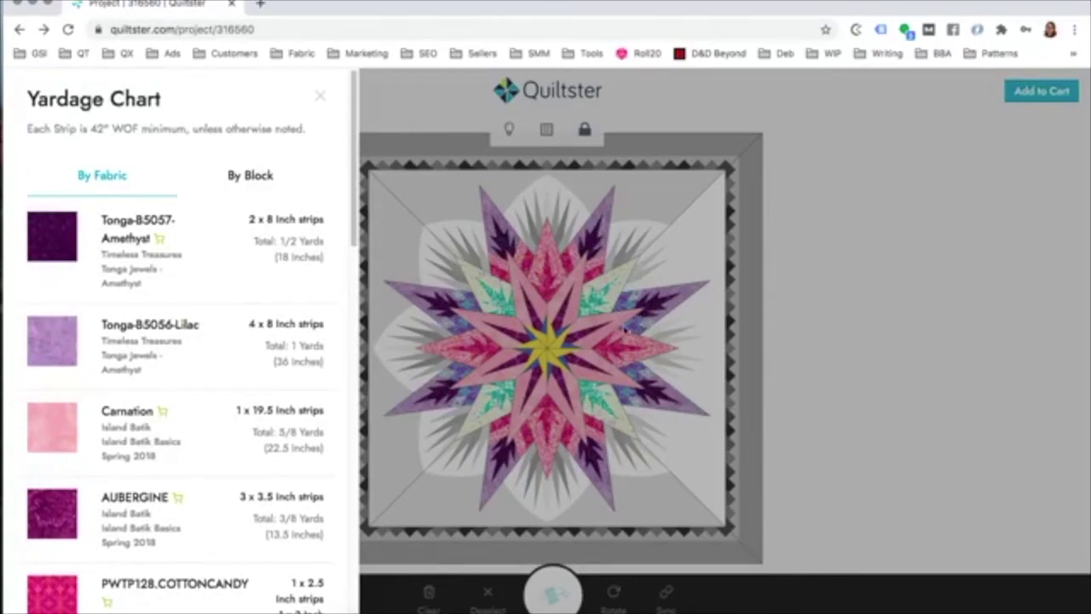
left_click(48, 343)
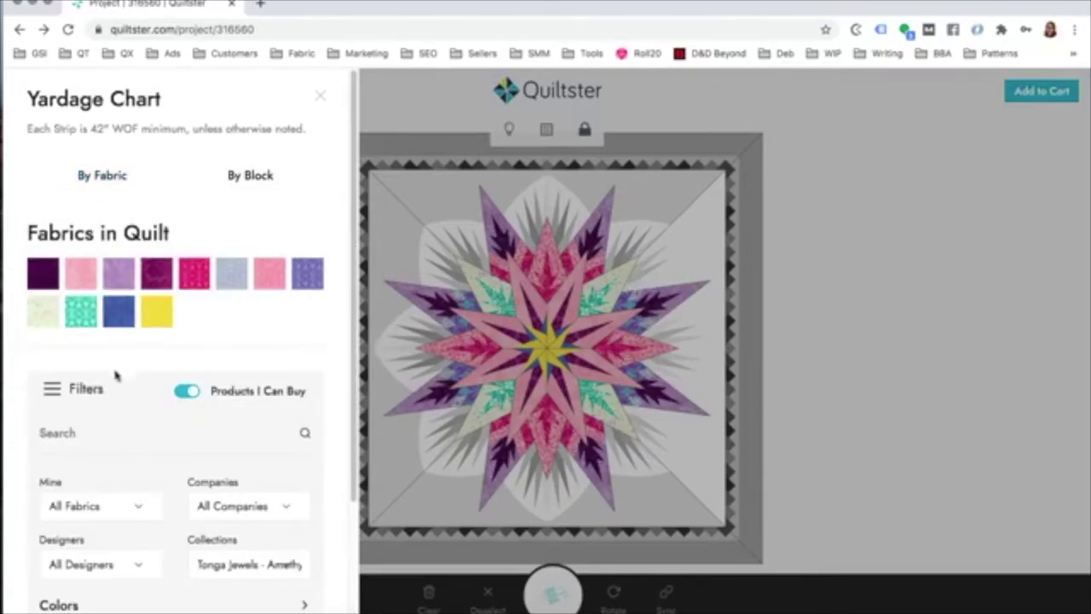
scroll(119, 375, "down", 3)
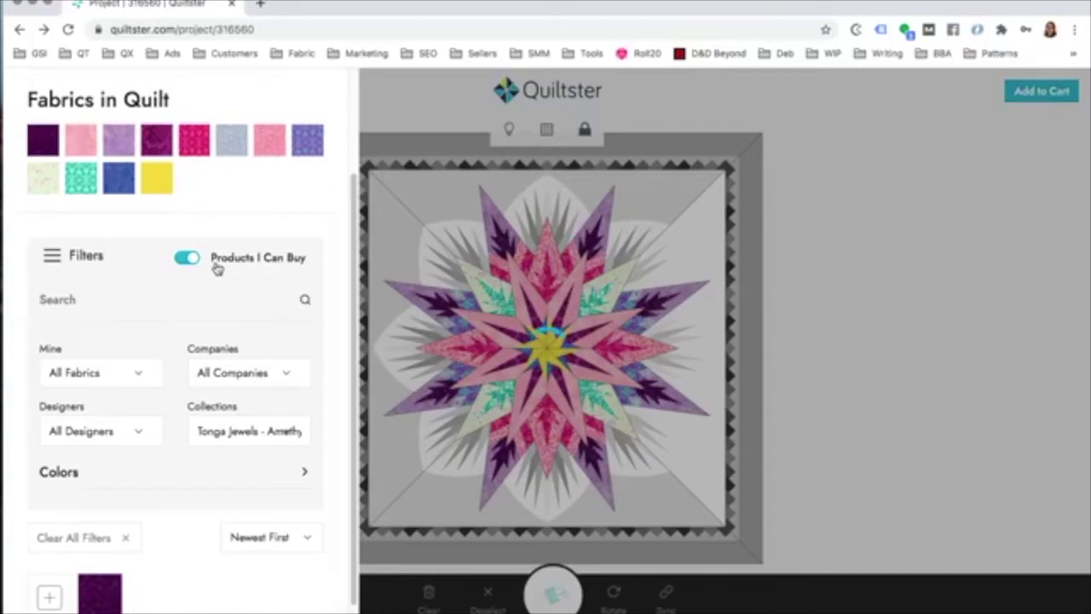
Step: Filter to purchasable Cinnaberry fabrics, replace the Lilac with red Cinnaberry, and close the yardage chart
left_click(215, 268)
left_click(187, 259)
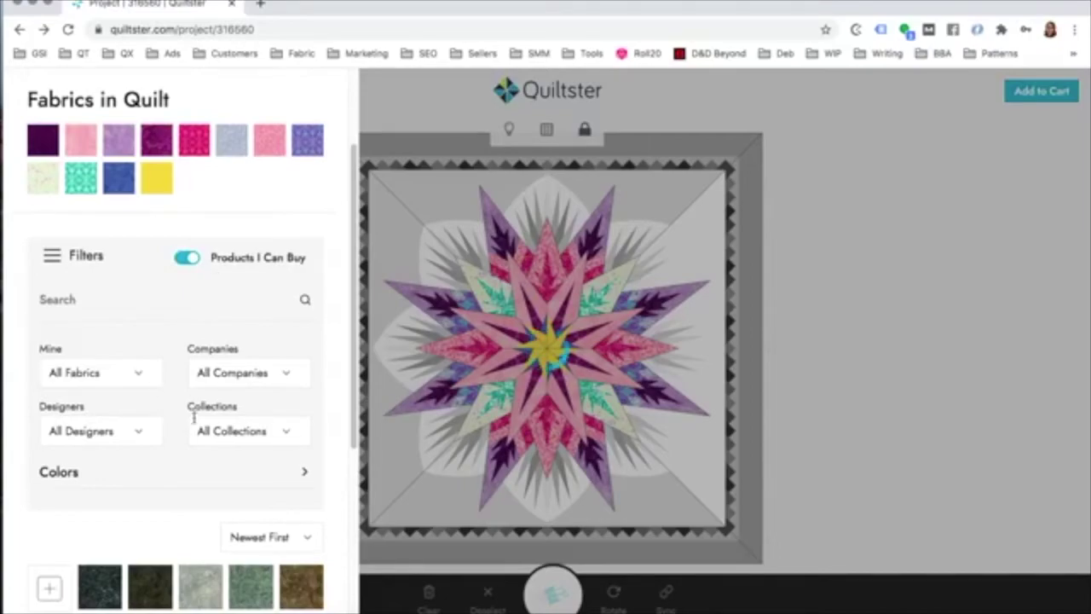
left_click(220, 432)
scroll(224, 447, "down", 3)
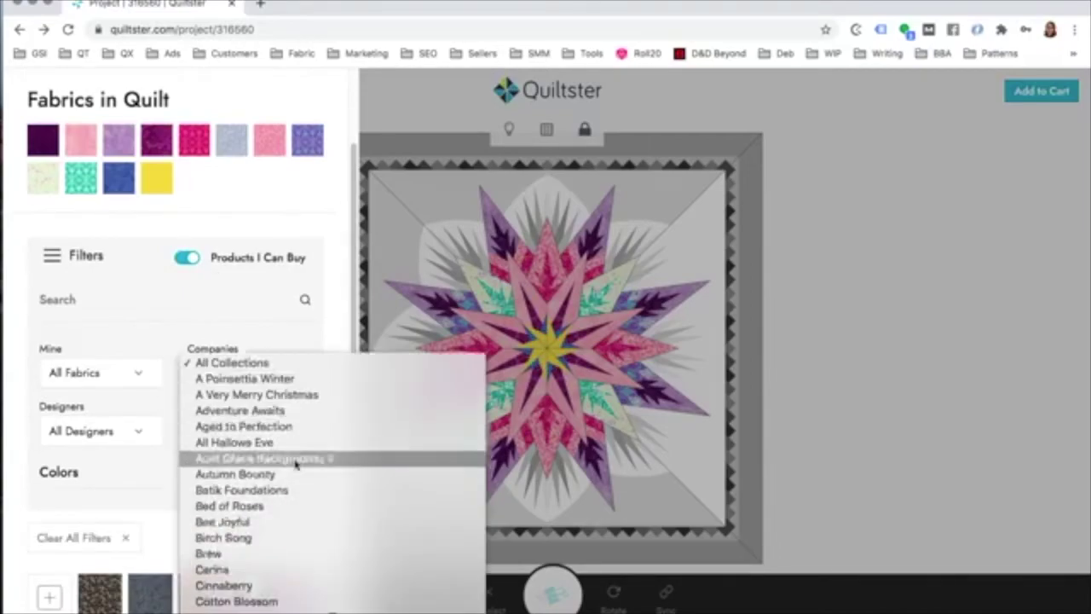
left_click(223, 531)
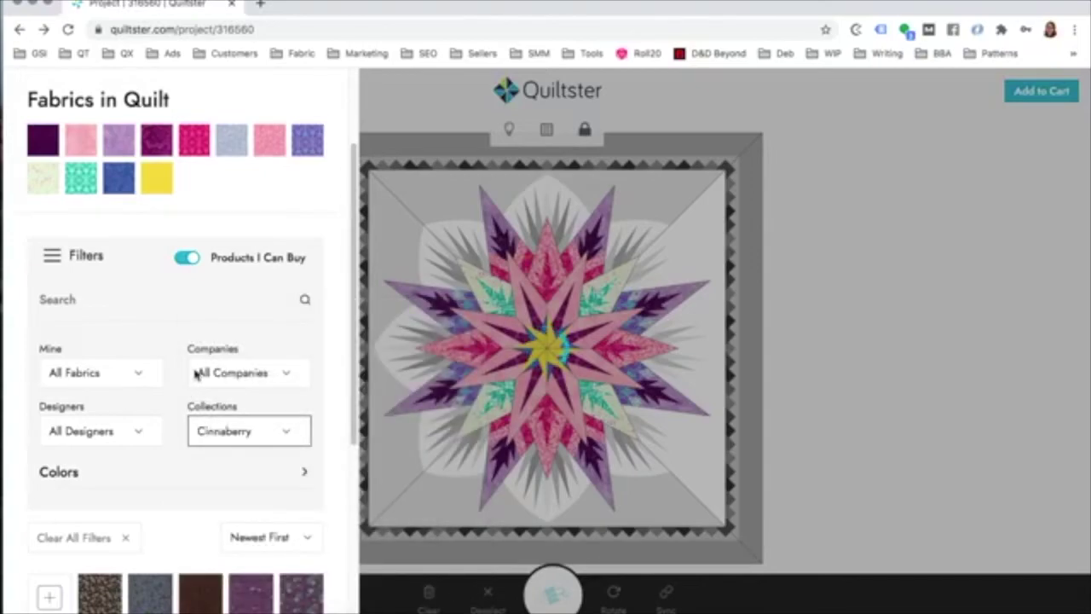
scroll(193, 380, "down", 1)
scroll(193, 380, "down", 3)
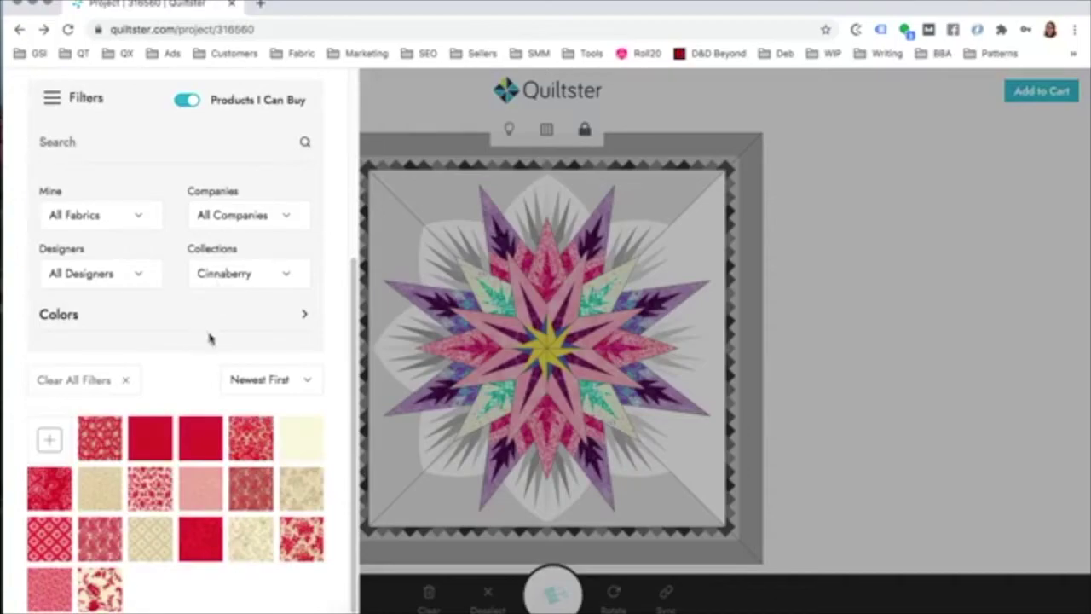
left_click(148, 437)
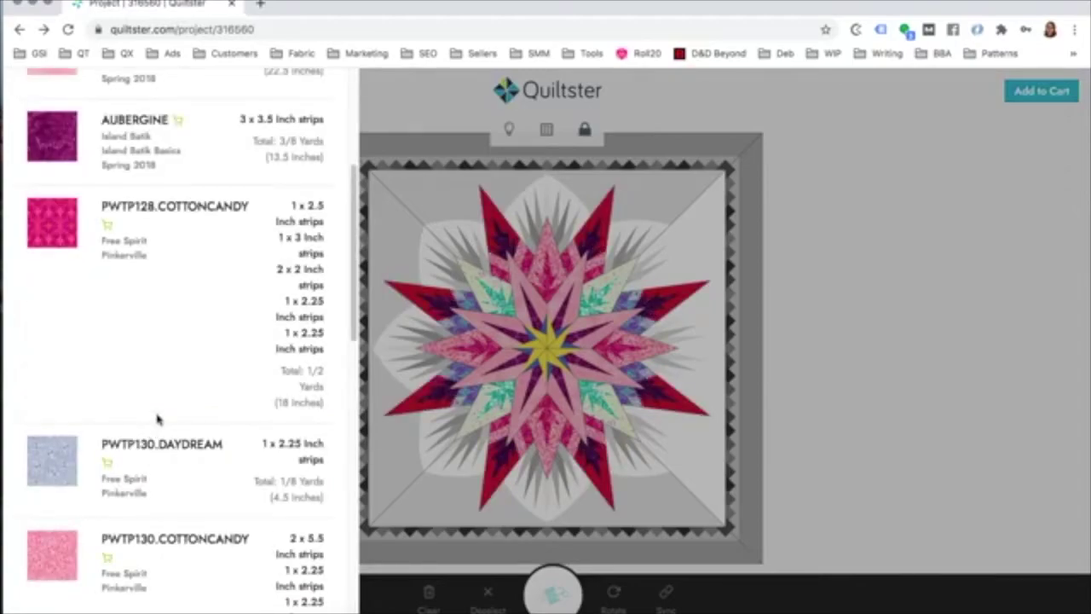
scroll(171, 383, "up", 5)
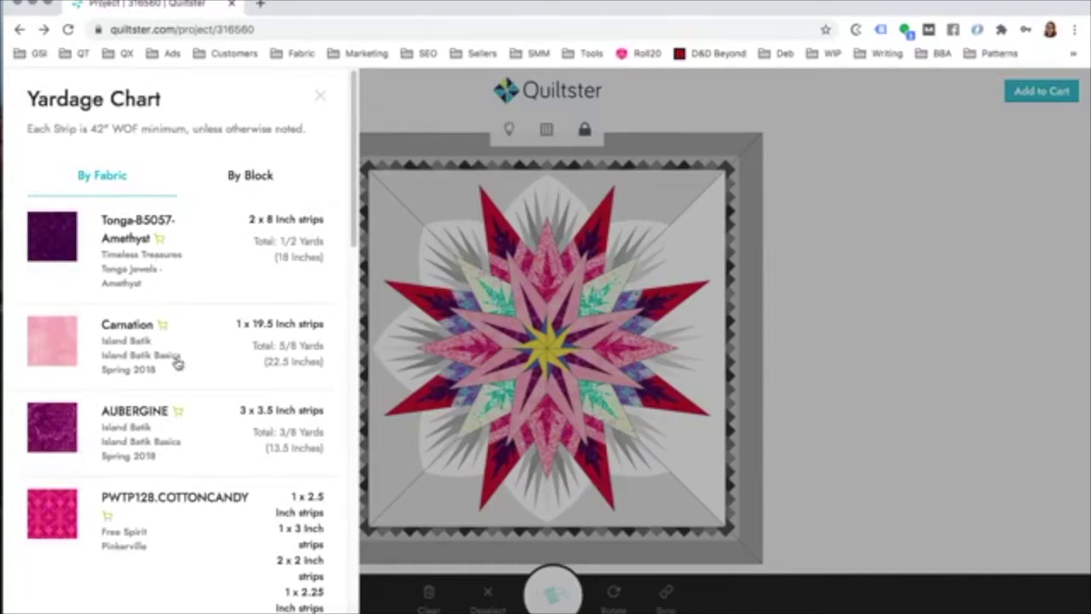
left_click(323, 99)
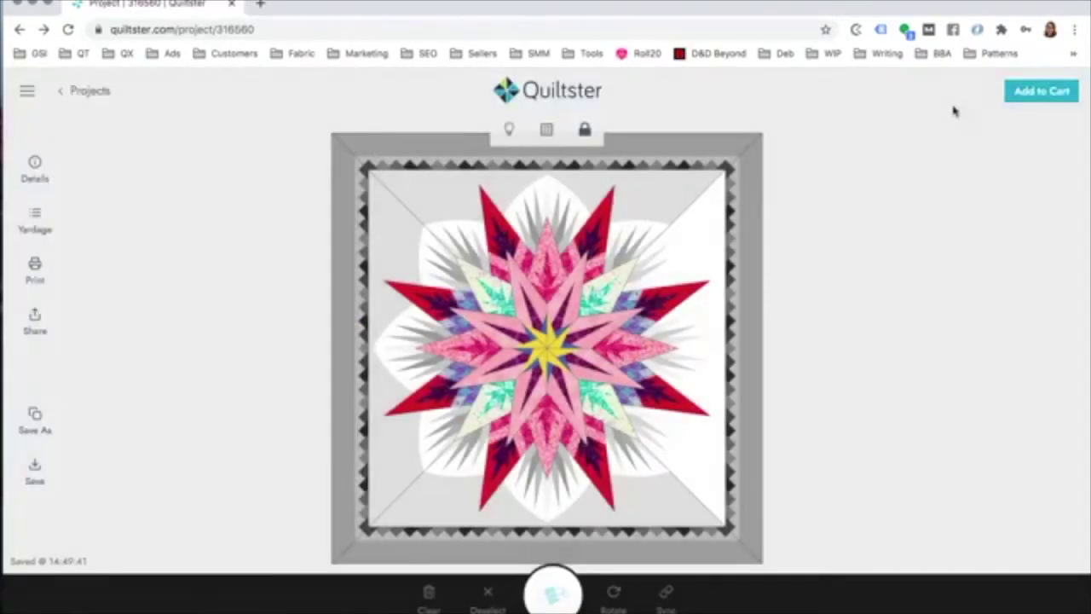
Step: Review the cart summary's unpurchasable My Fabrics and incomplete-project warning, then return to editing
left_click(1043, 94)
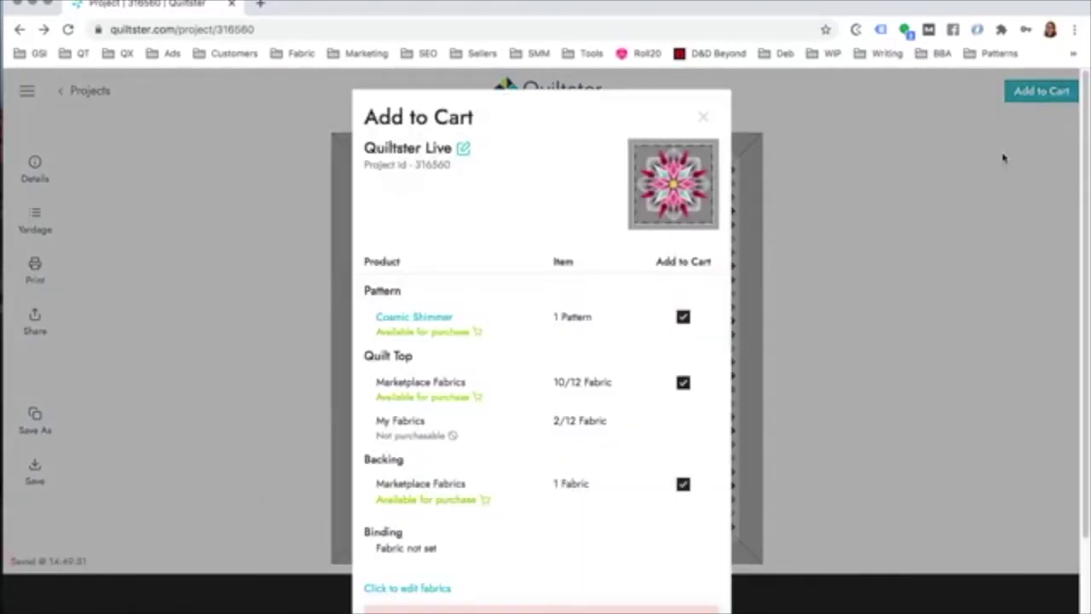
triple_click(565, 424)
left_click(454, 442)
triple_click(457, 439)
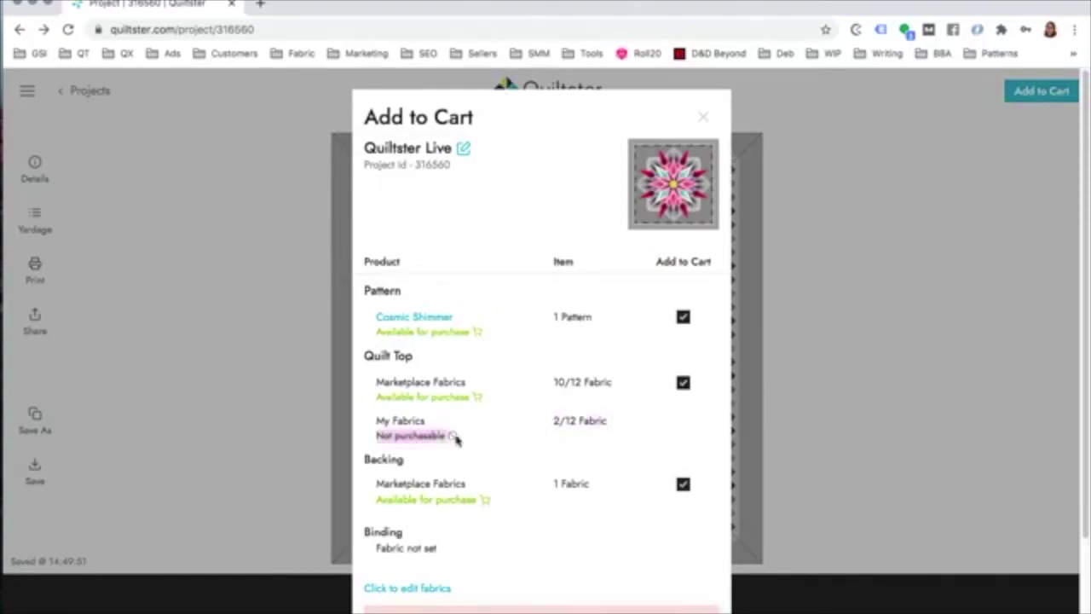
left_click(572, 421)
left_click_drag(375, 423, 624, 432)
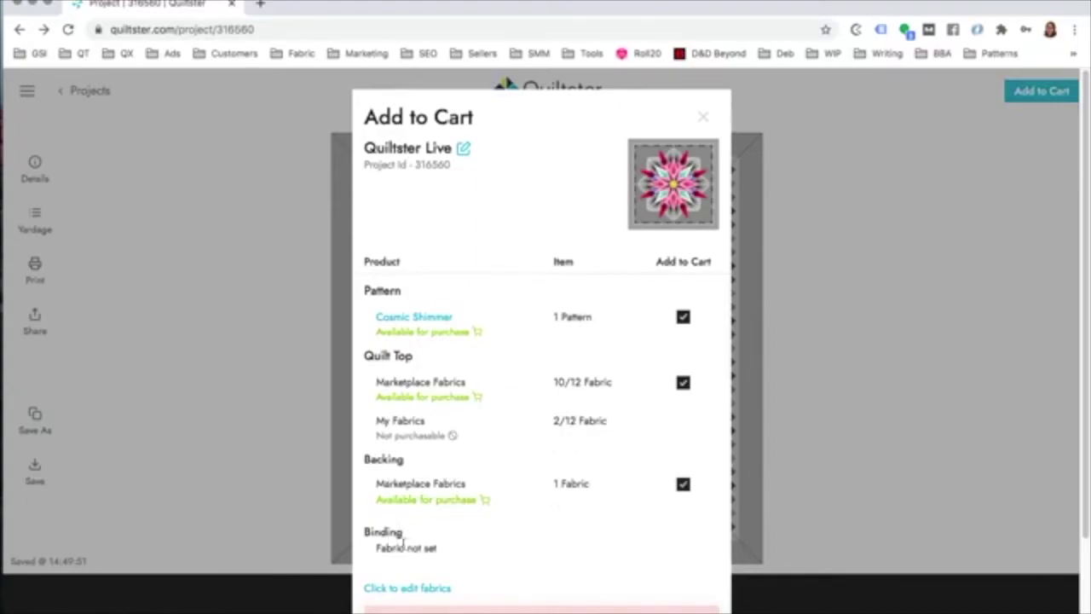
scroll(397, 541, "down", 3)
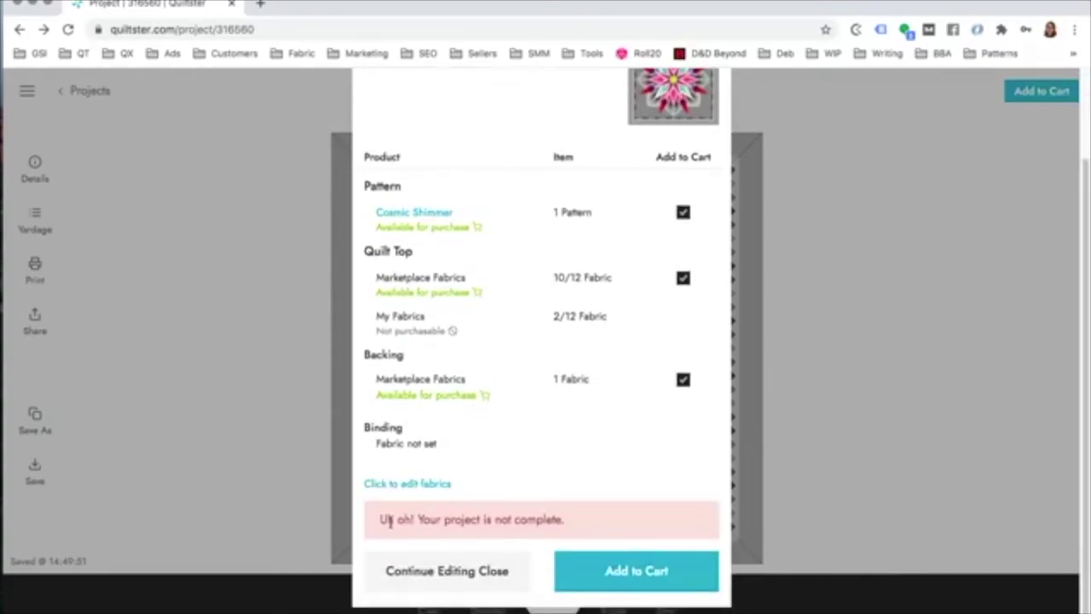
triple_click(438, 524)
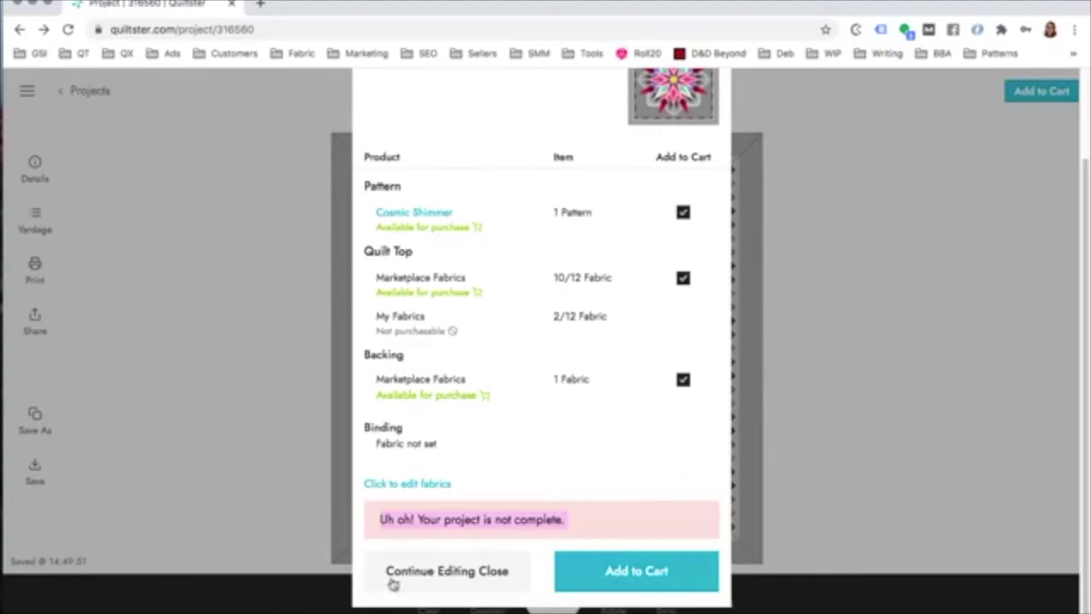
left_click(438, 574)
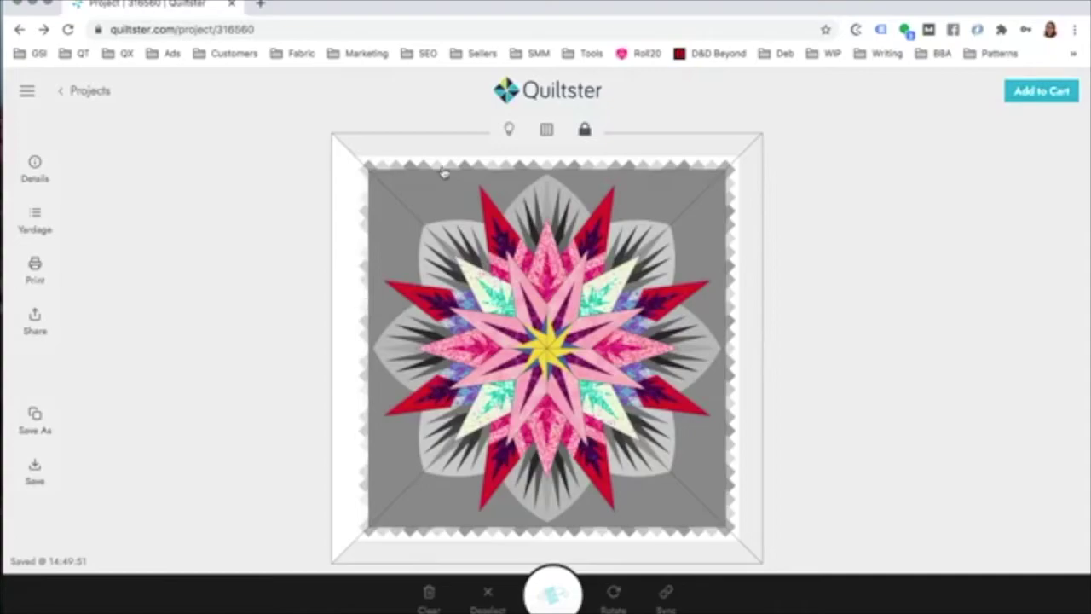
left_click(480, 193)
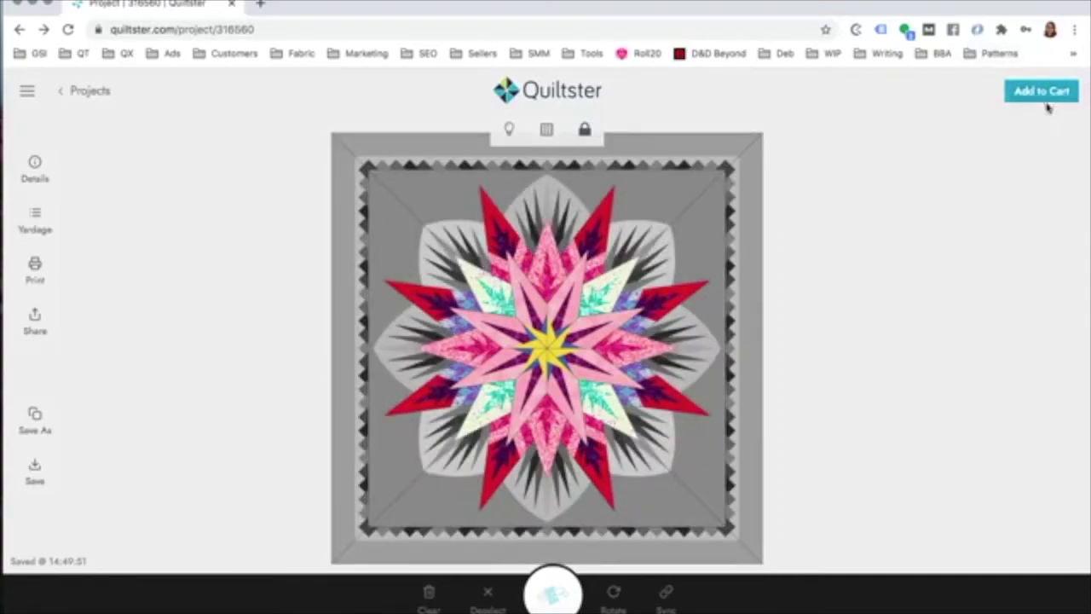
Step: Reopen the cart summary and add the pattern and purchasable fabrics to the cart
left_click(1041, 101)
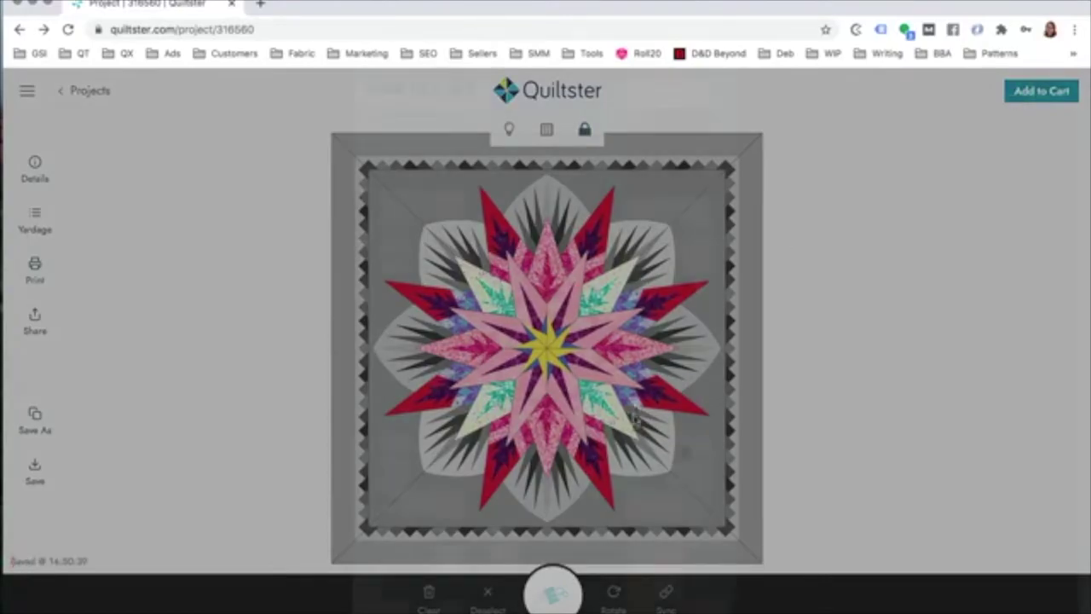
scroll(624, 431, "down", 2)
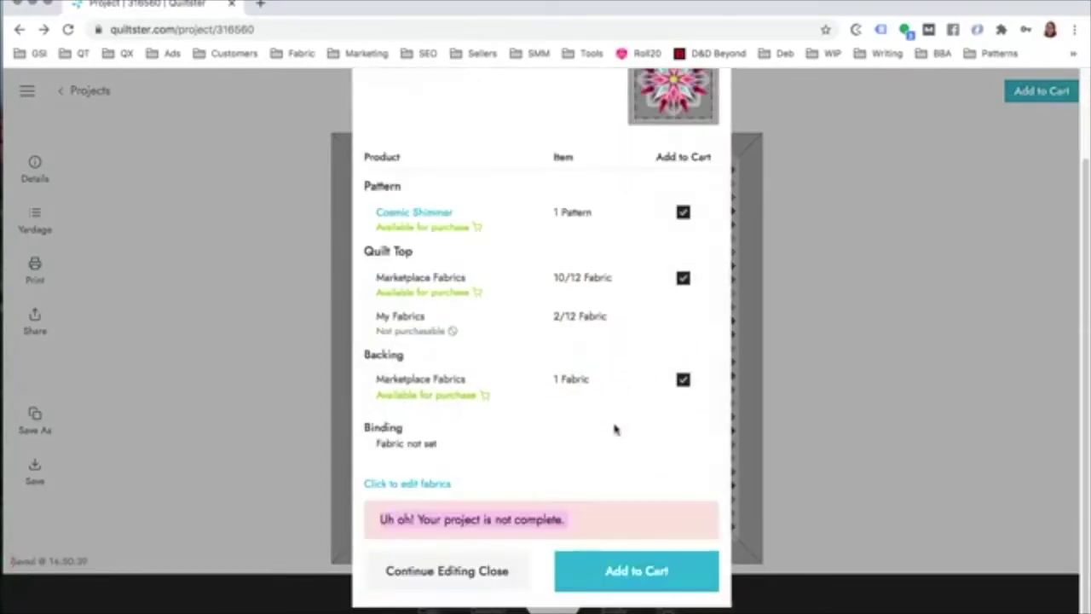
left_click(626, 573)
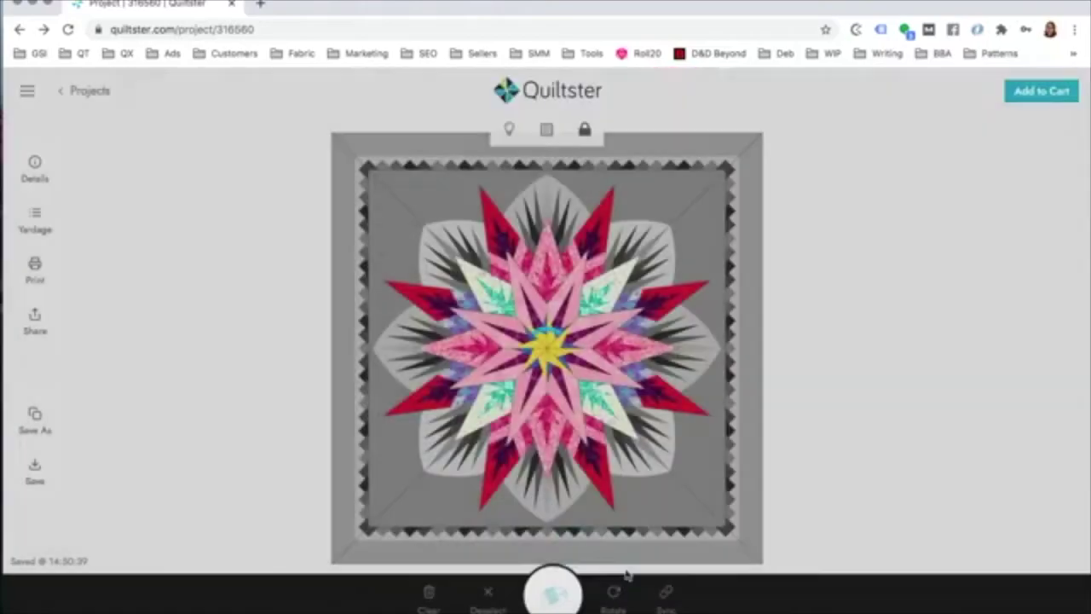
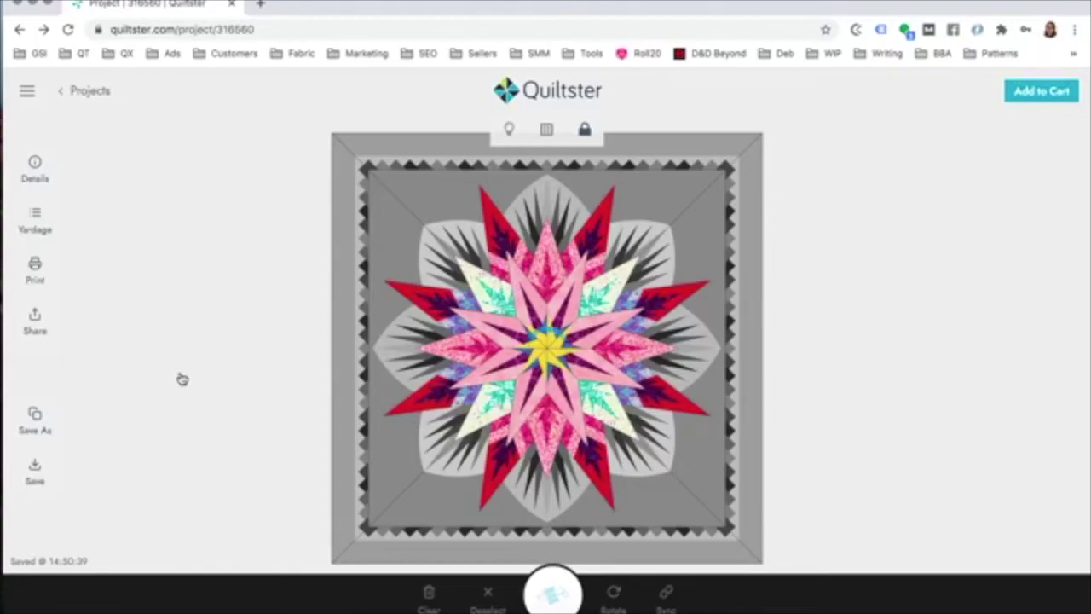
Step: Reload the star quilt project page and select the pink centre star pieces
left_click(69, 30)
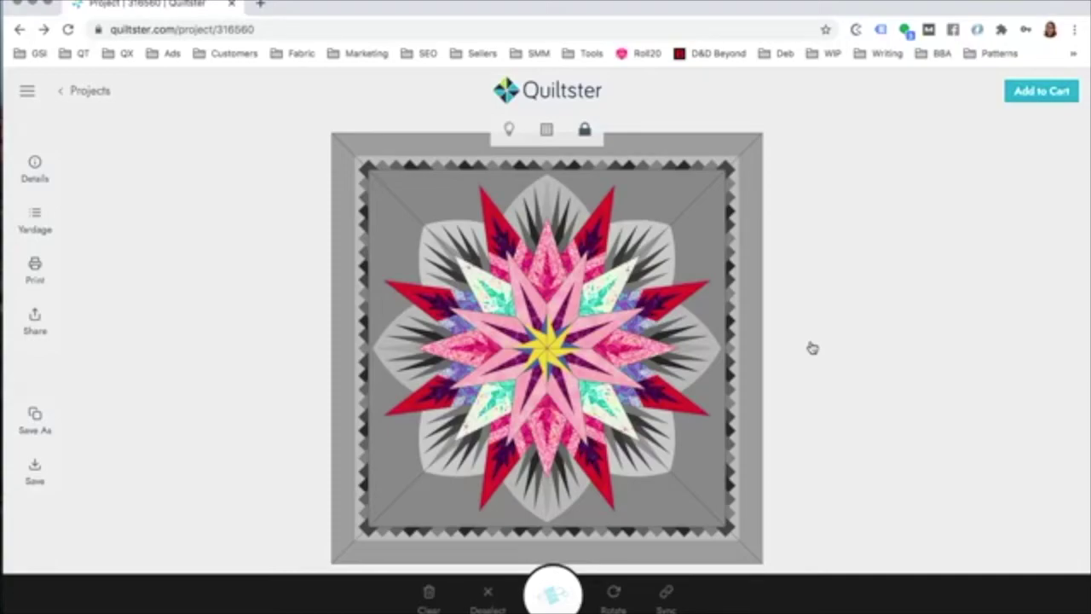
left_click(544, 338)
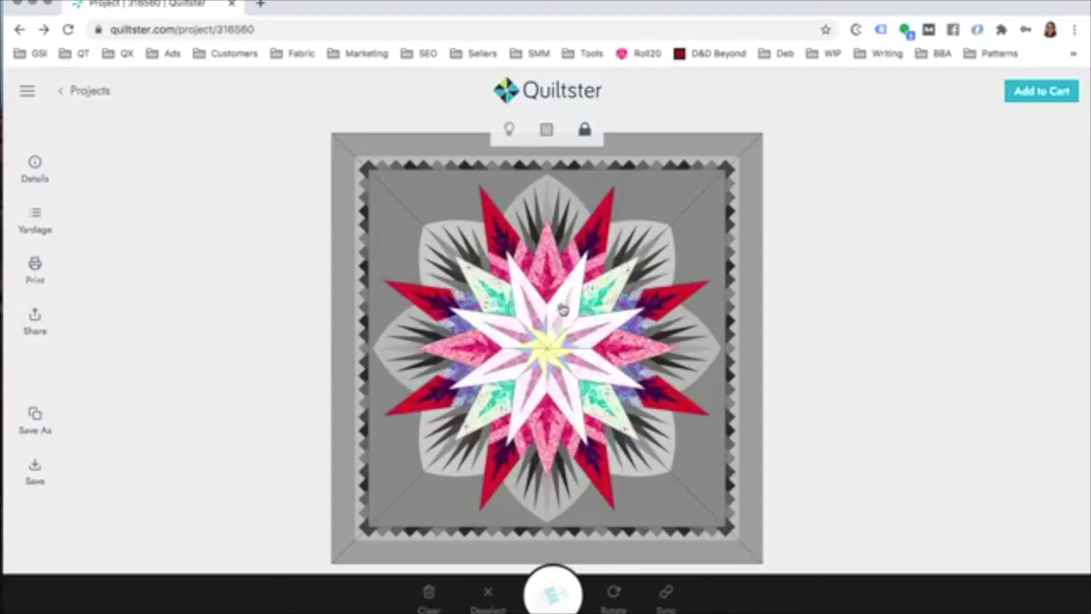
Step: Select the quilt's outer border and bring up its fabric choices
left_click(550, 521)
left_click(550, 546)
left_click(553, 592)
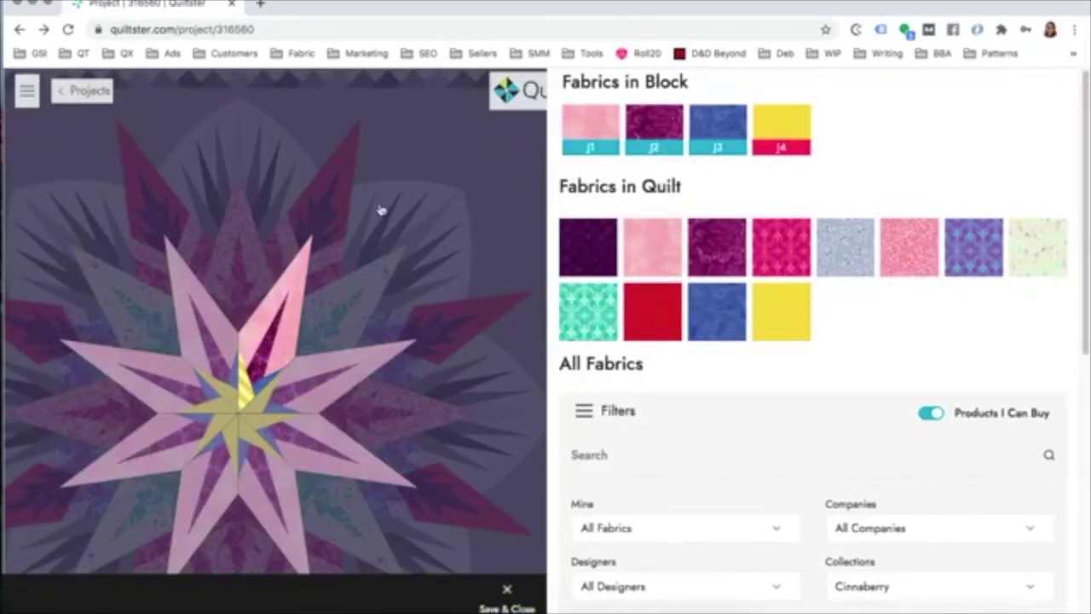
scroll(675, 372, "down", 2)
scroll(673, 371, "down", 2)
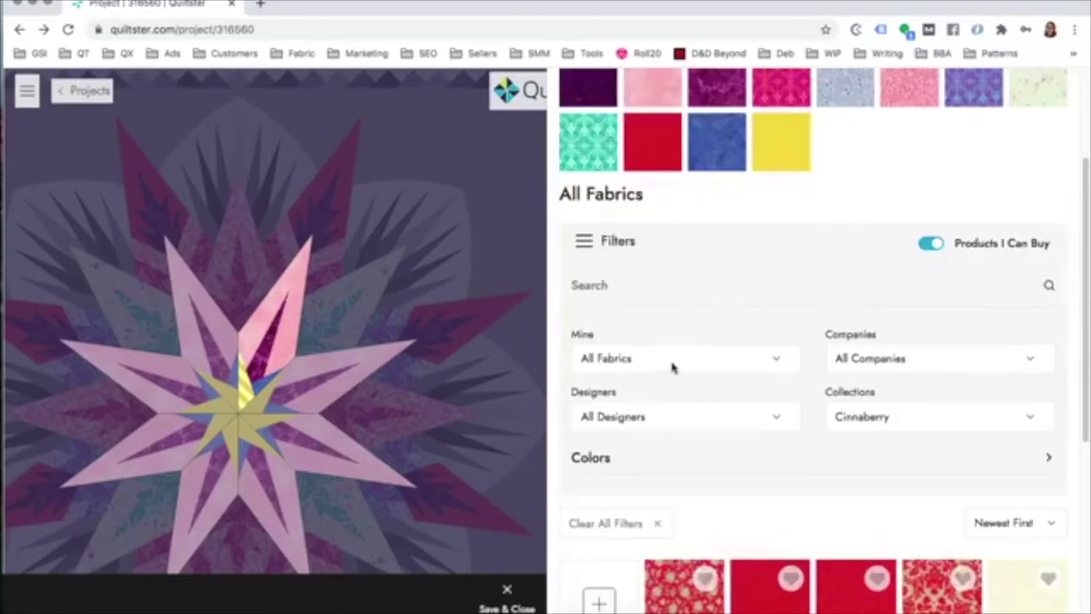
Step: Clear the Cinnaberry collection filter and expand the Colors swatches
left_click(658, 523)
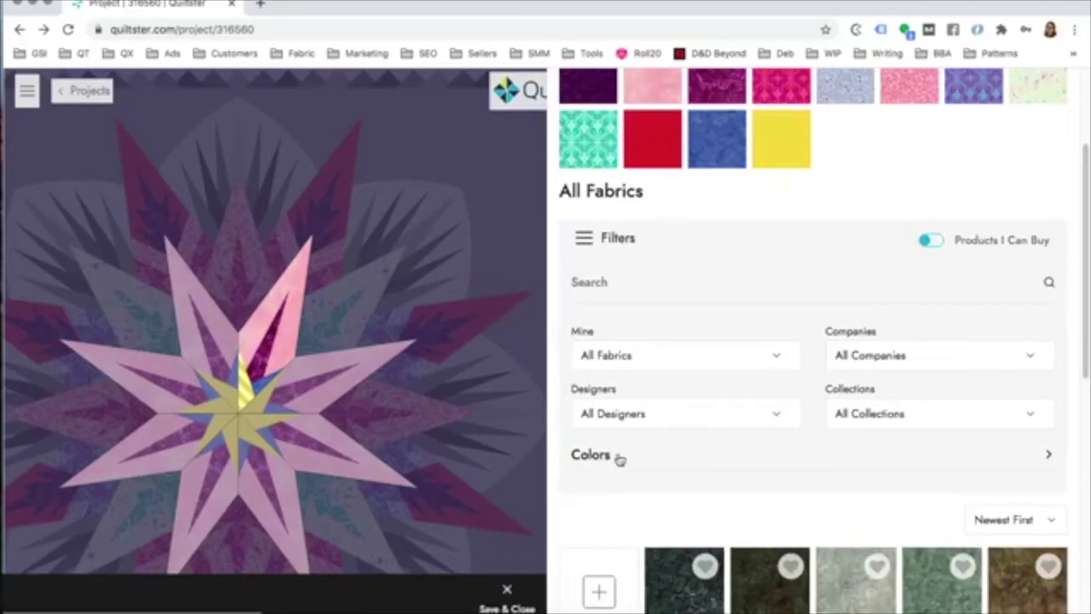
left_click(1050, 458)
scroll(857, 597, "down", 5)
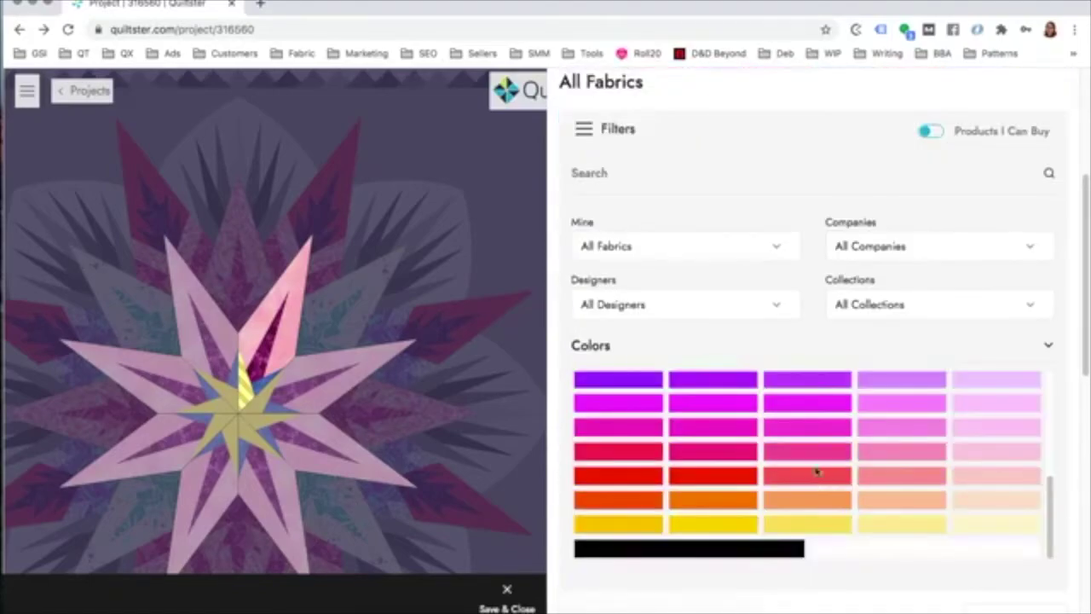
scroll(816, 472, "down", 5)
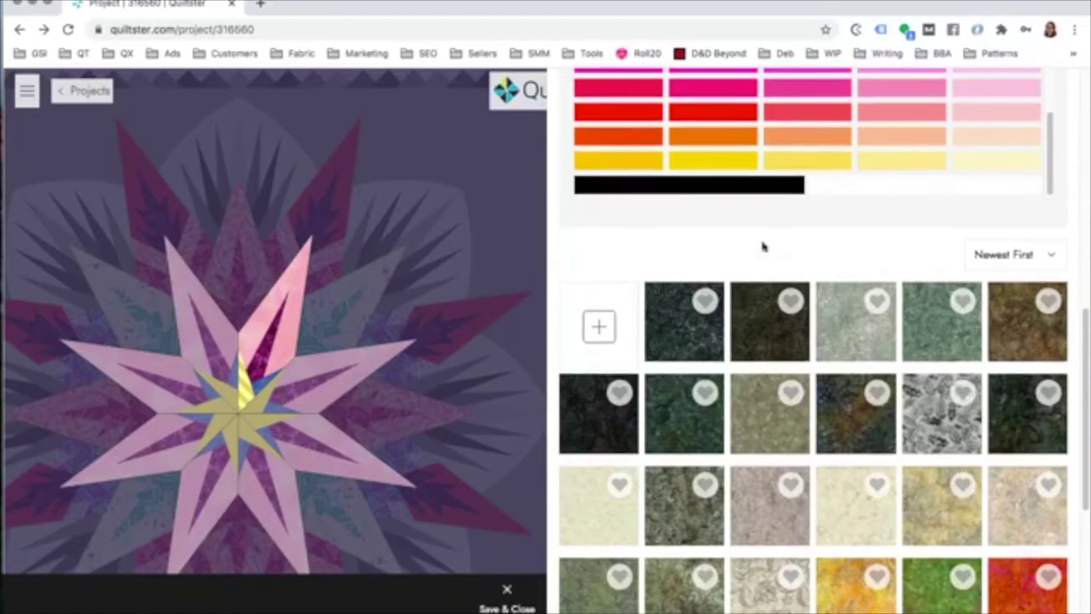
scroll(764, 188, "up", 10)
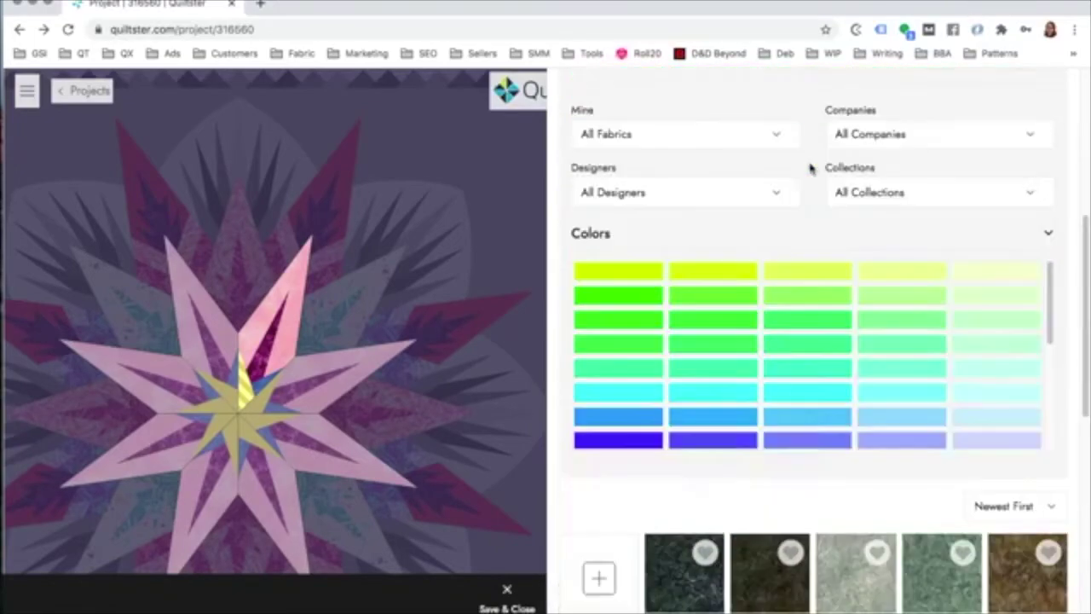
scroll(847, 355, "down", 5)
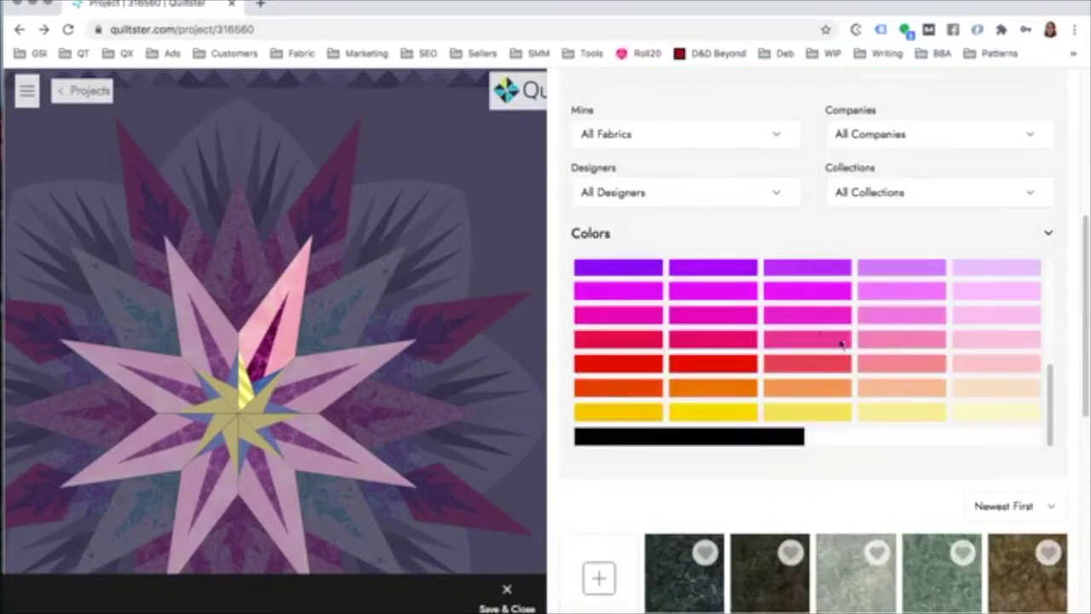
scroll(880, 355, "up", 1)
scroll(718, 320, "up", 1)
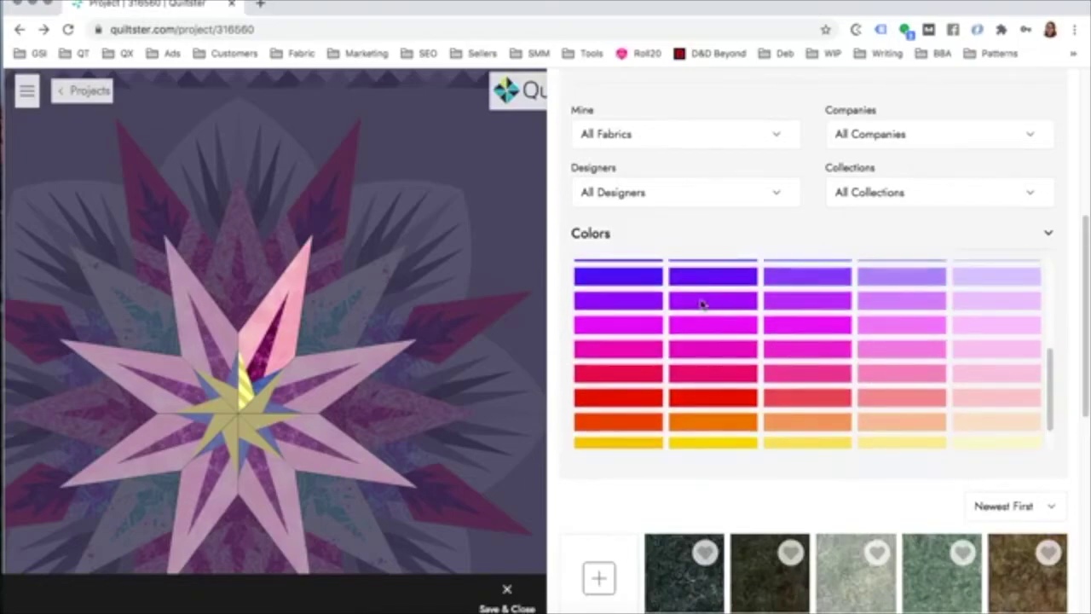
Step: Filter the fabric library to purple and browse the results
left_click(702, 305)
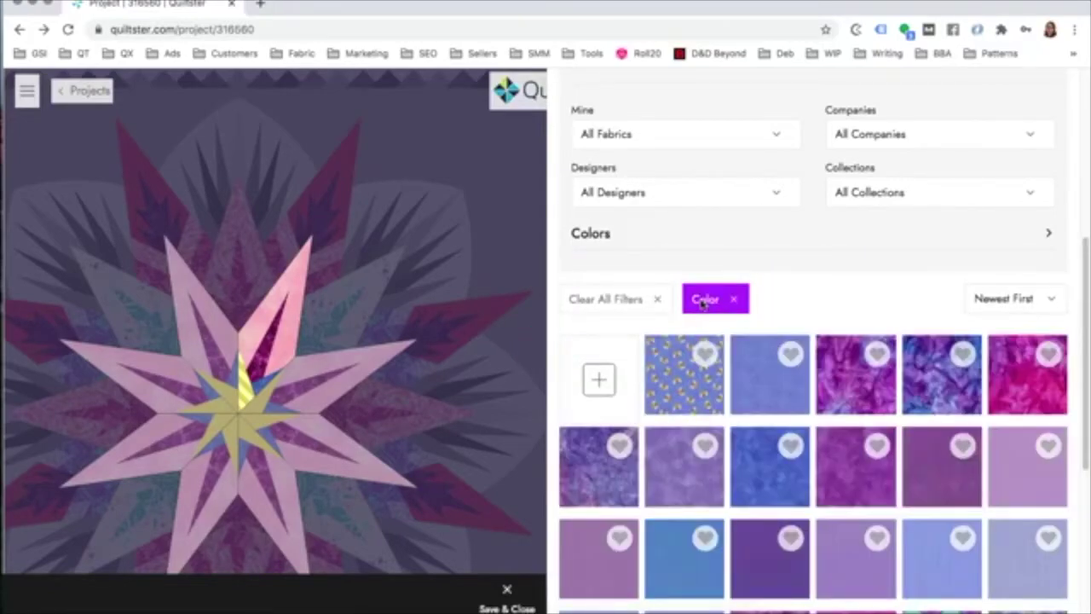
scroll(873, 428, "down", 3)
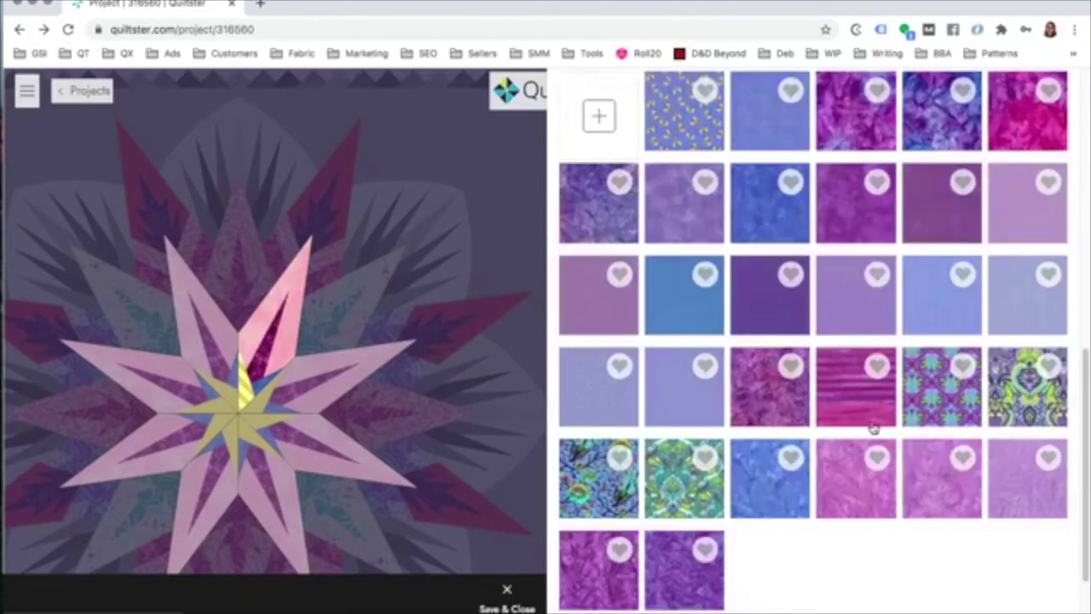
scroll(872, 428, "up", 6)
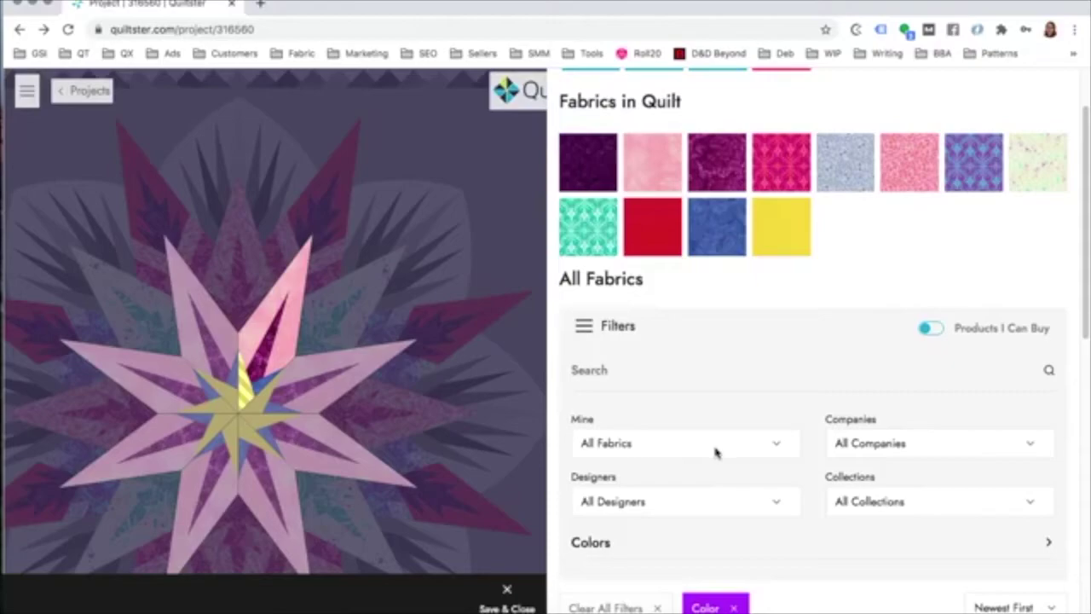
scroll(725, 450, "down", 1)
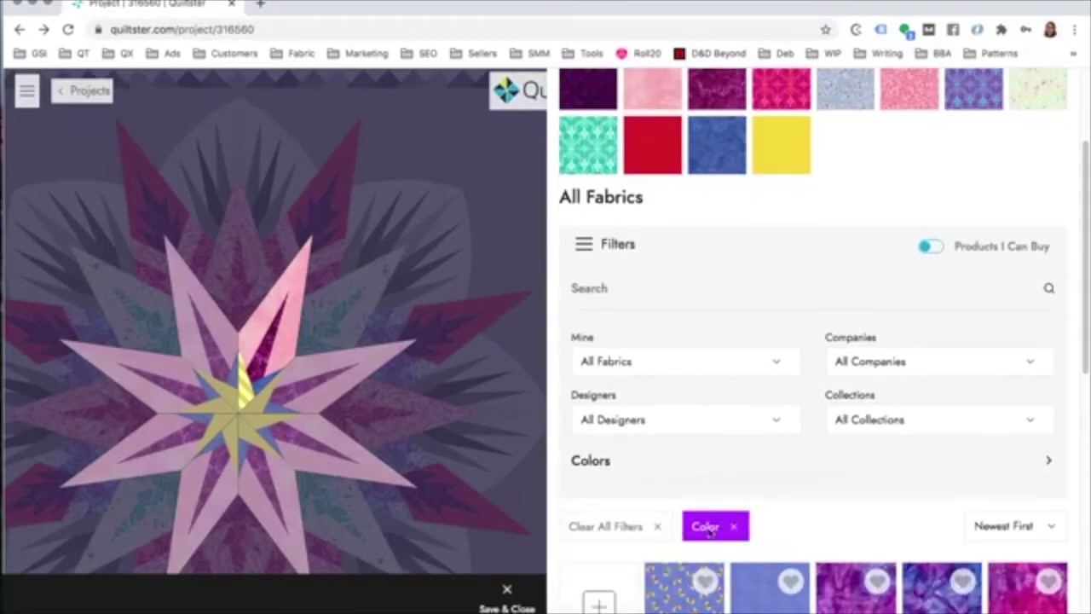
scroll(843, 417, "down", 1)
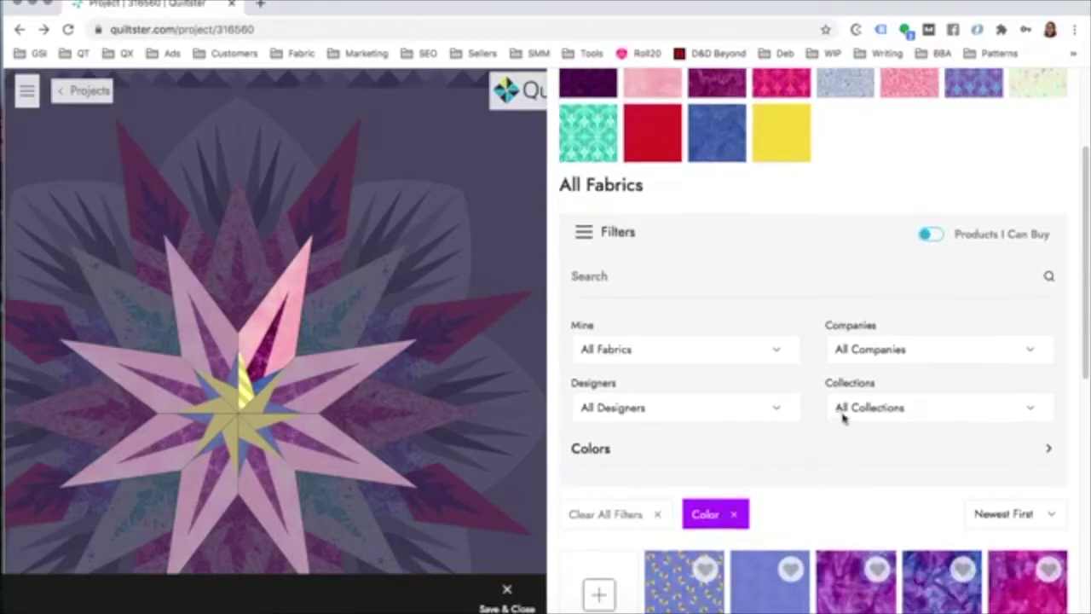
Step: Remove the colour filter, leaving Collections unchanged, and Save & Close the fabric panel
left_click(852, 409)
left_click(738, 477)
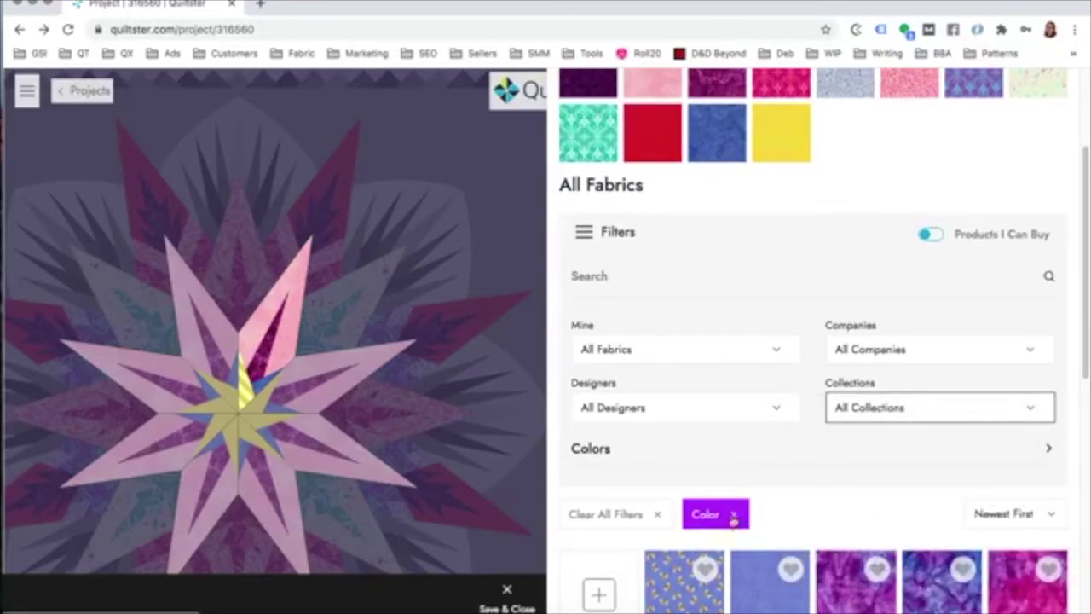
left_click(734, 519)
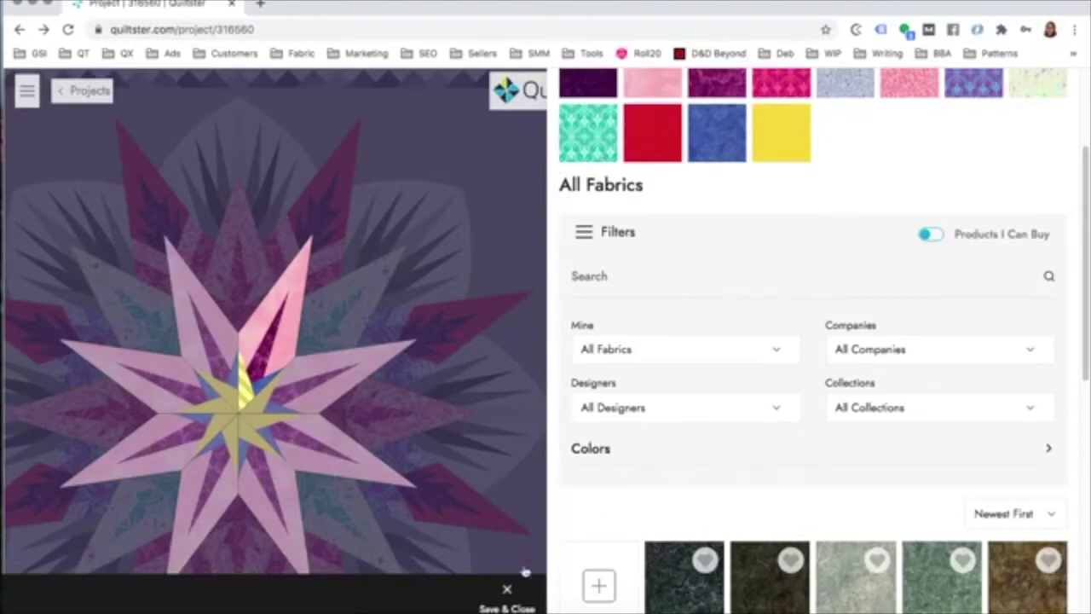
left_click(508, 591)
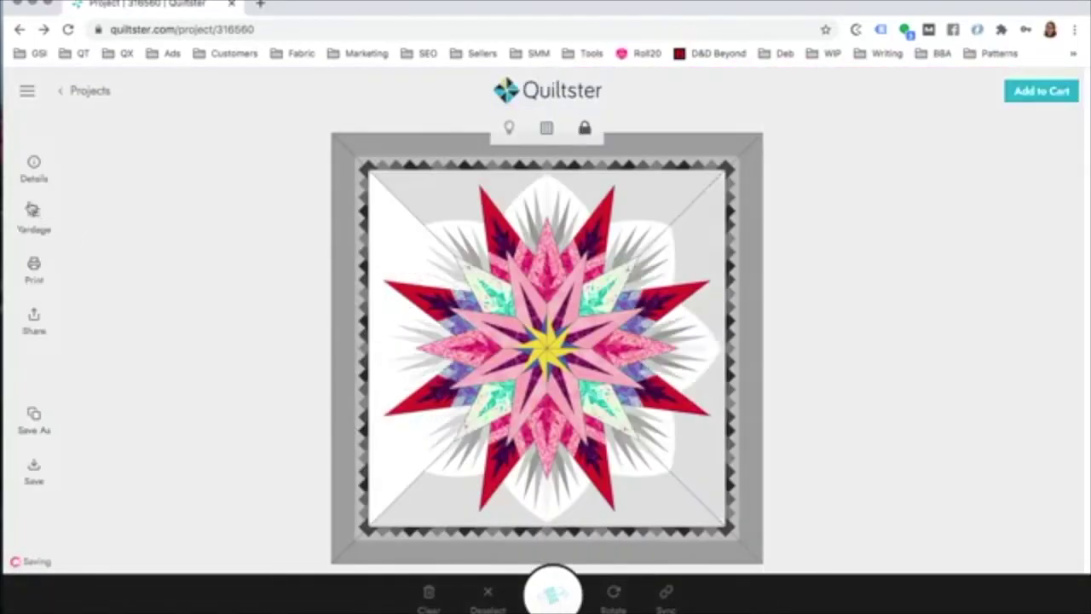
left_click(34, 222)
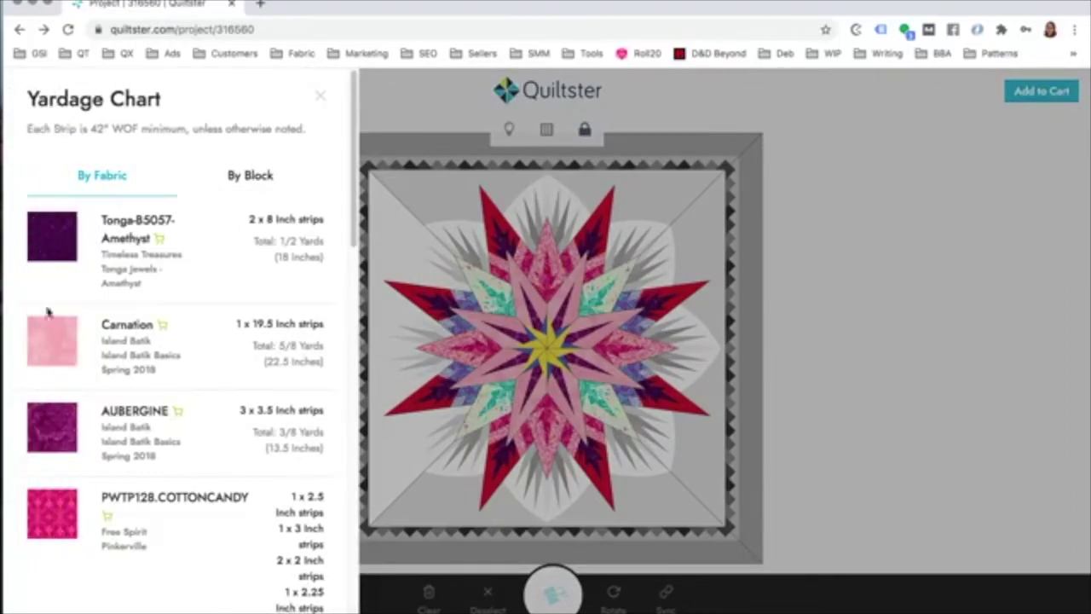
left_click(53, 350)
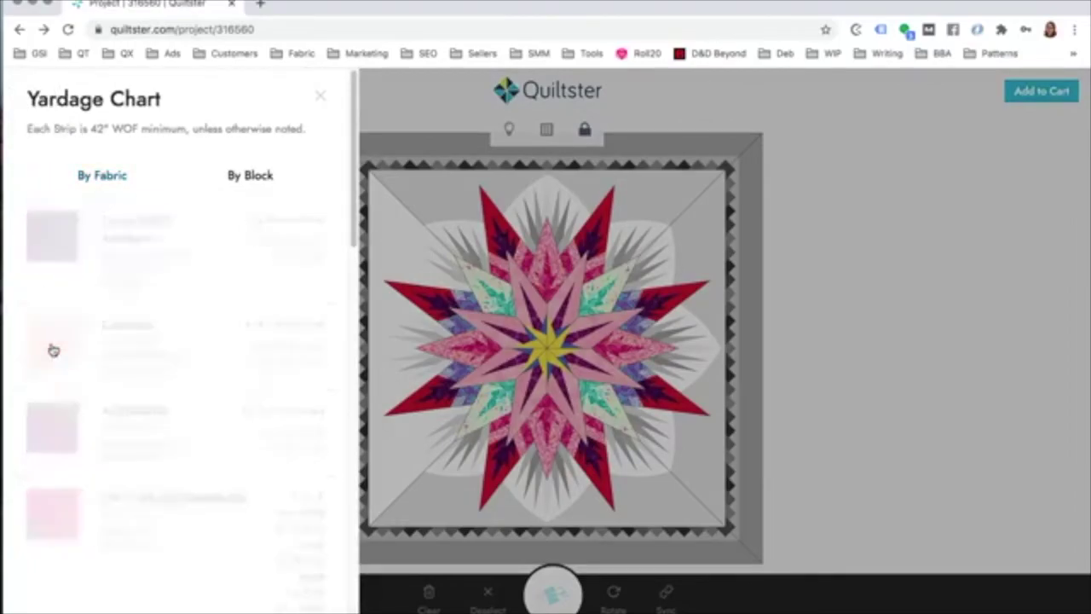
scroll(186, 394, "down", 2)
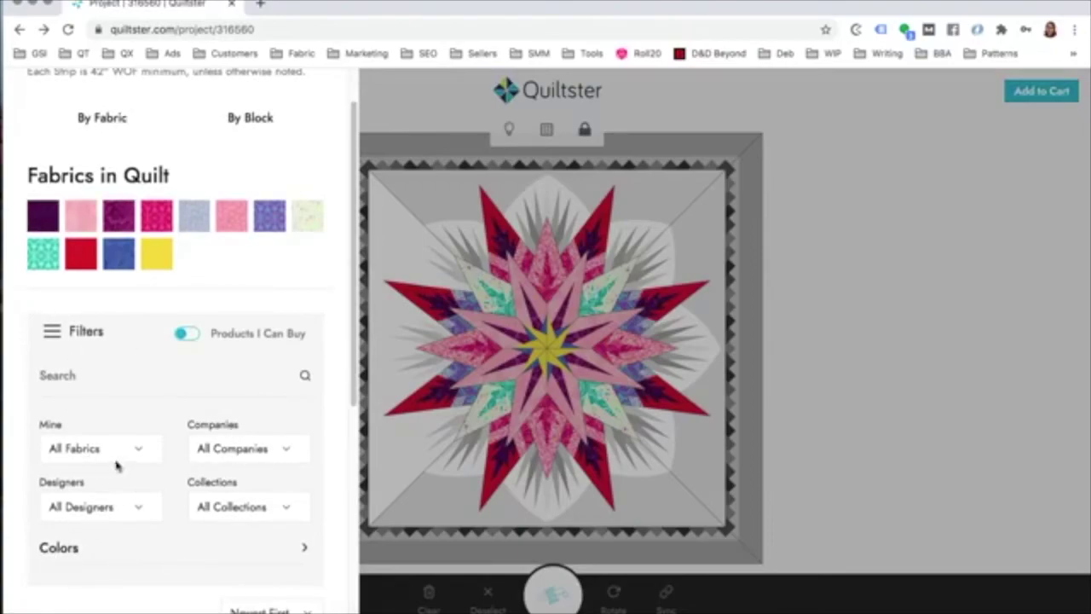
scroll(137, 151, "up", 2)
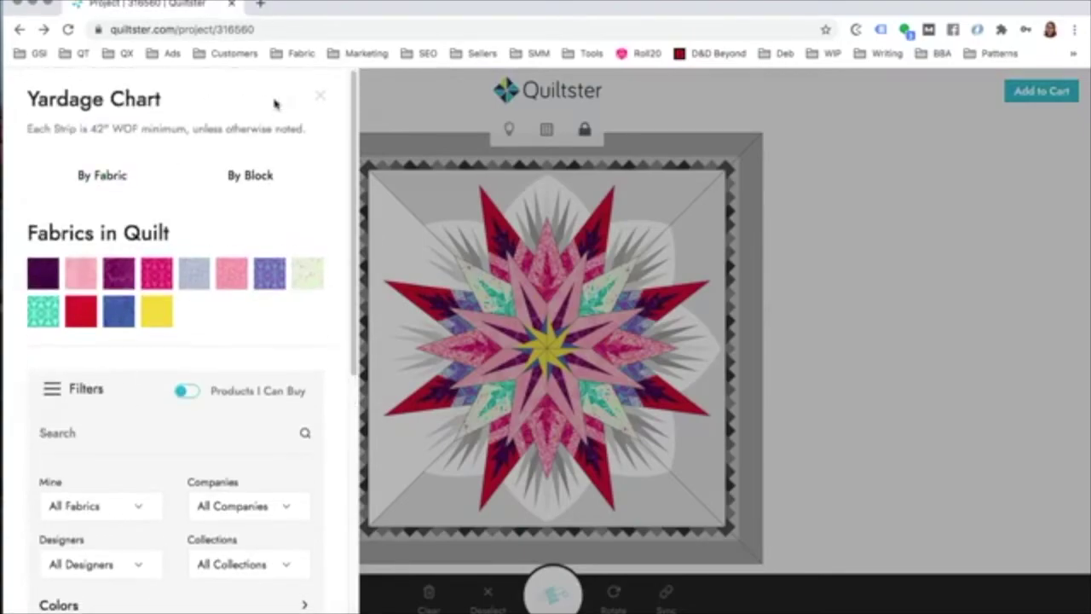
left_click(321, 97)
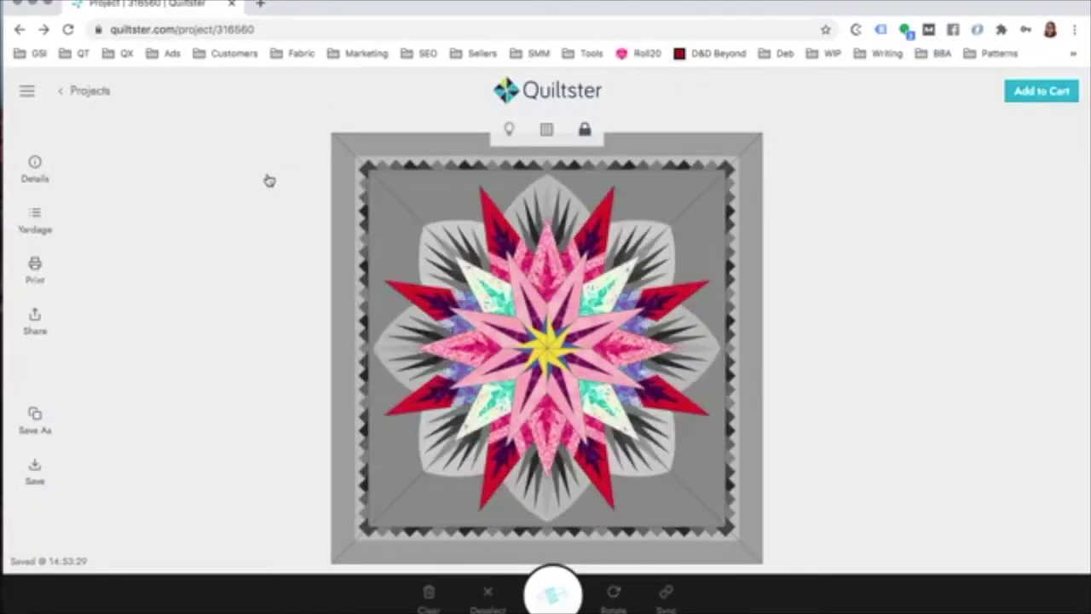
Step: Select the star's long outer red spike pieces, then click the quilt's left side
left_click(501, 256)
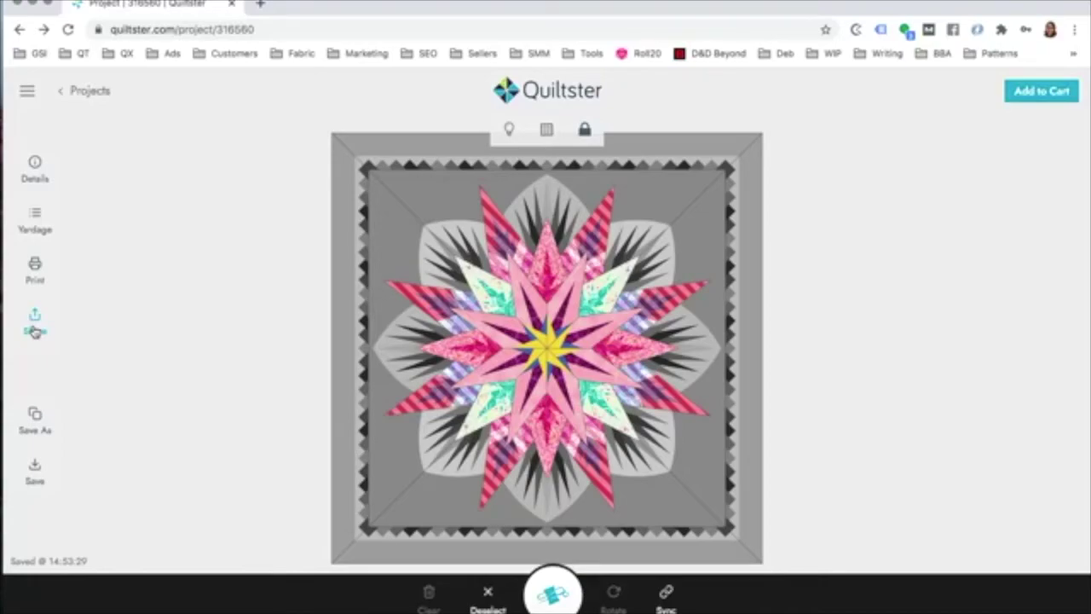
left_click(382, 285)
Step: Publish Quiltster Live to the public Quiltster Gallery, then start unpublishing it
left_click(35, 324)
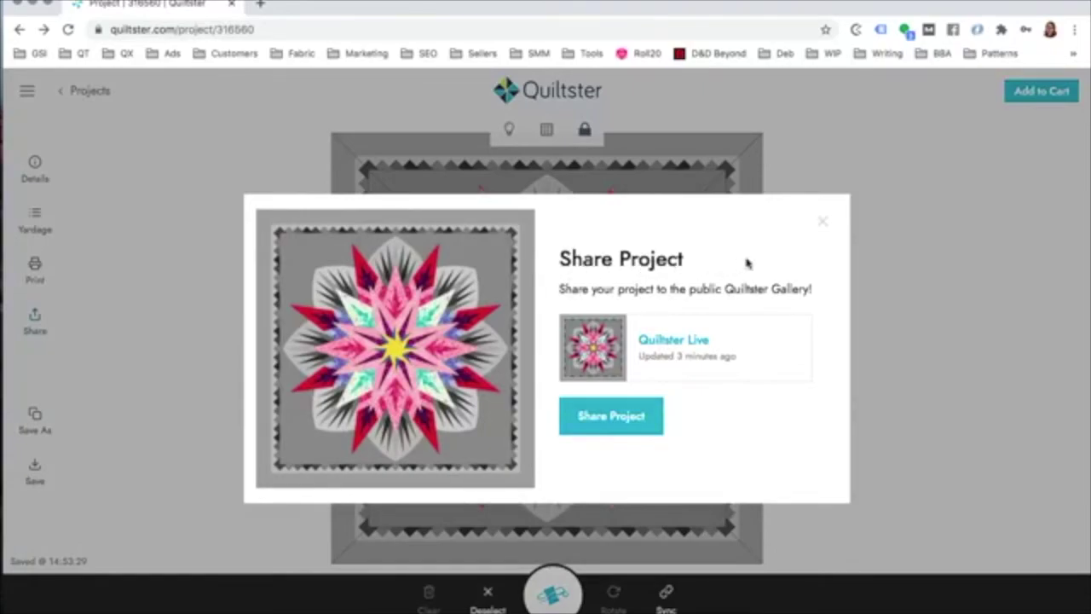
left_click_drag(686, 290, 818, 286)
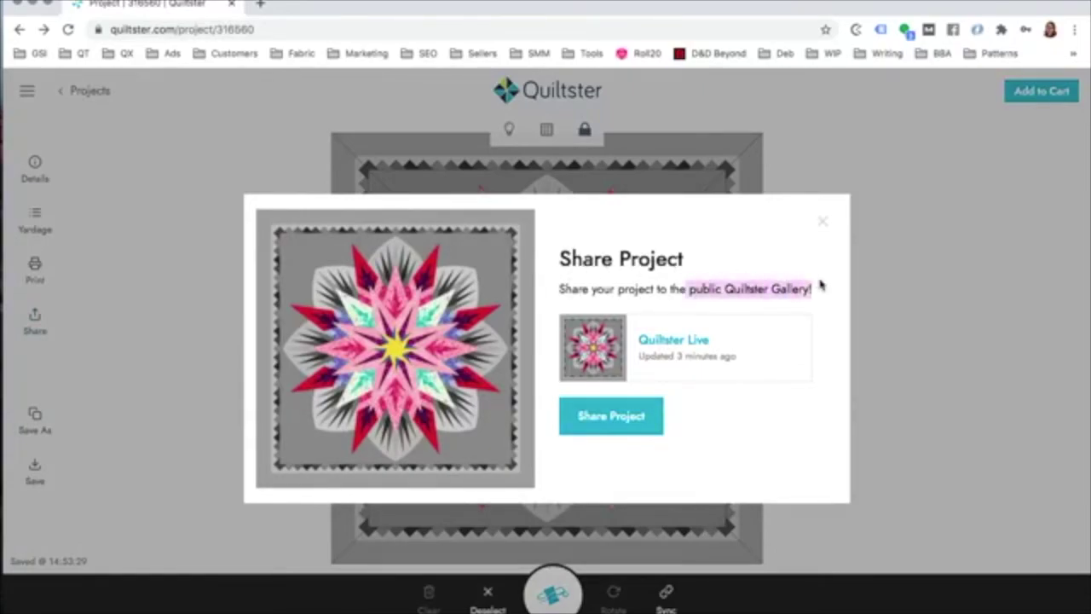
left_click(611, 418)
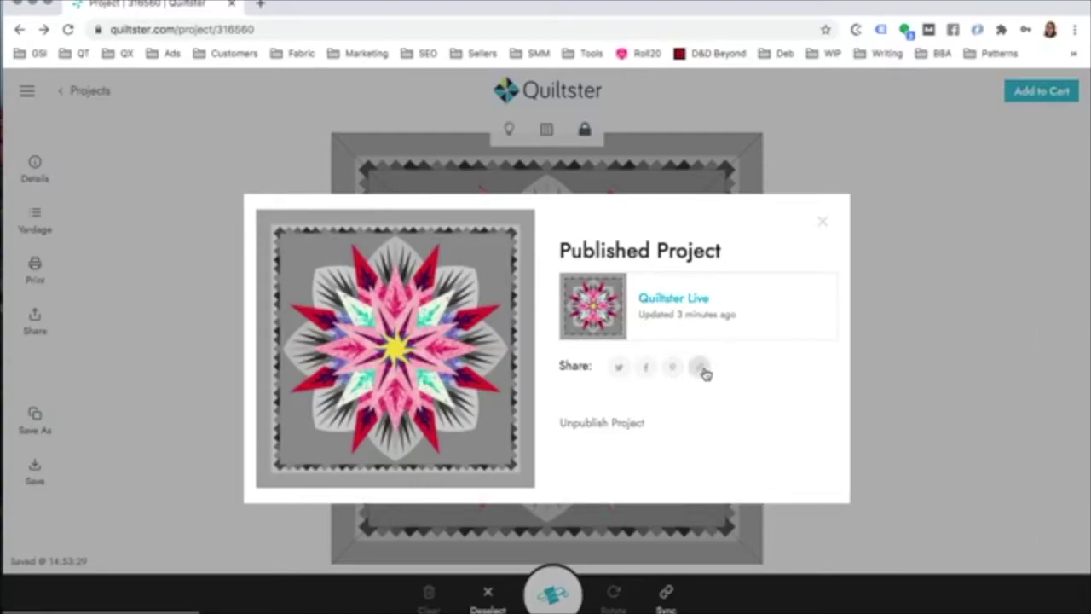
left_click(602, 426)
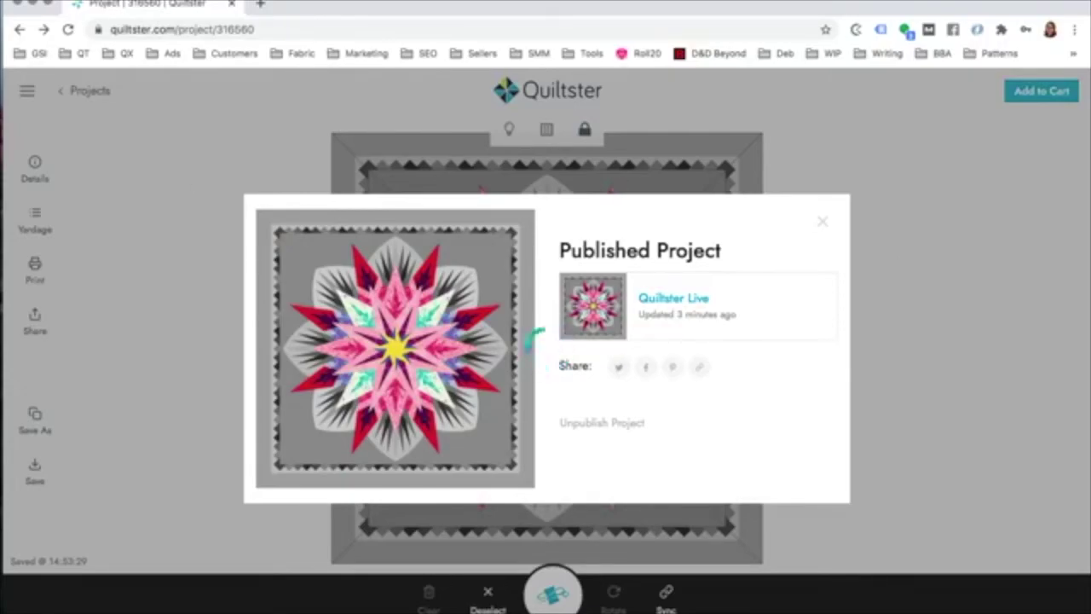
Step: Close the Published Project window to return to the star quilt in the planner
left_click(662, 77)
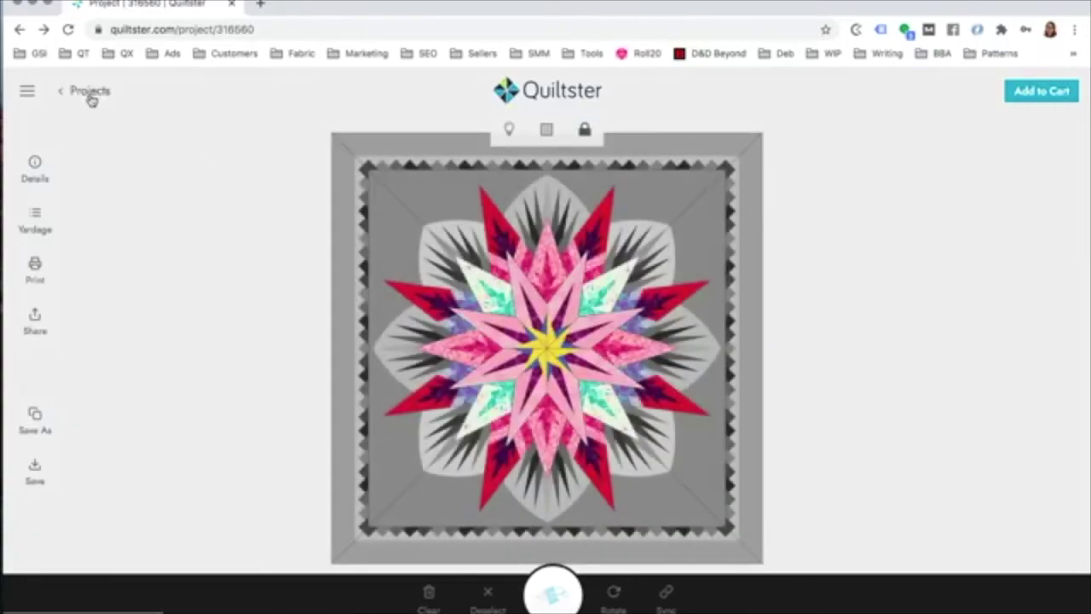
Step: Go to Quilt Planner > My Projects and scroll through the saved quilt grid
left_click(28, 96)
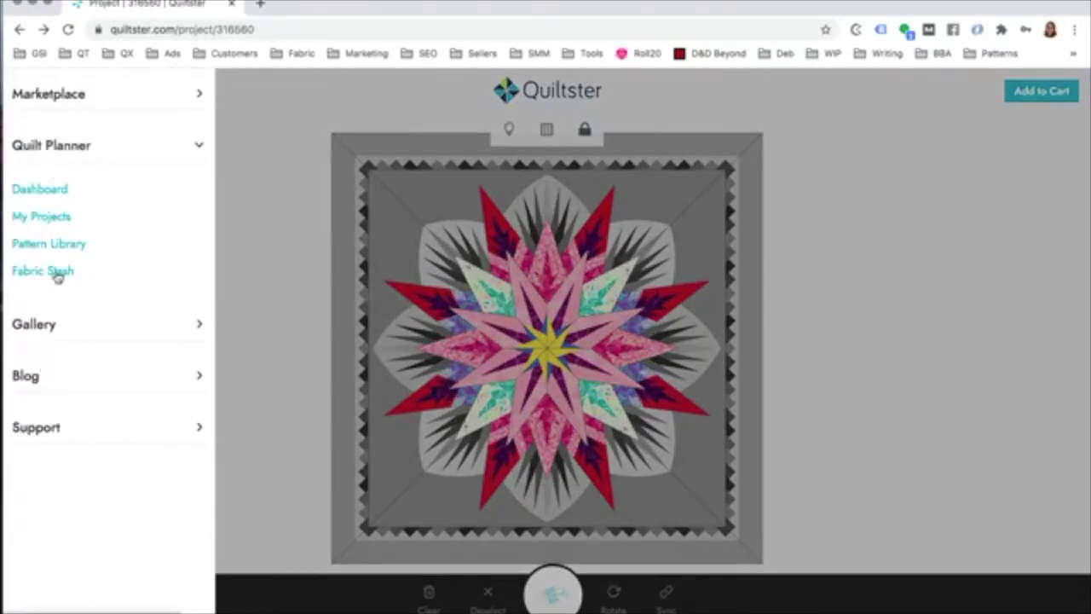
left_click(39, 217)
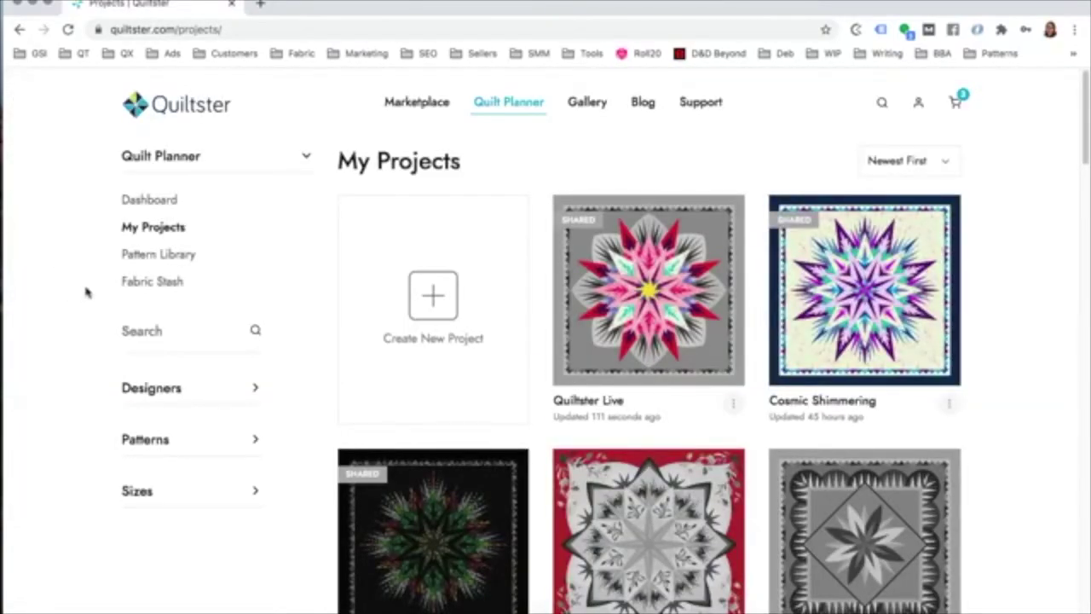
scroll(1018, 299, "down", 1)
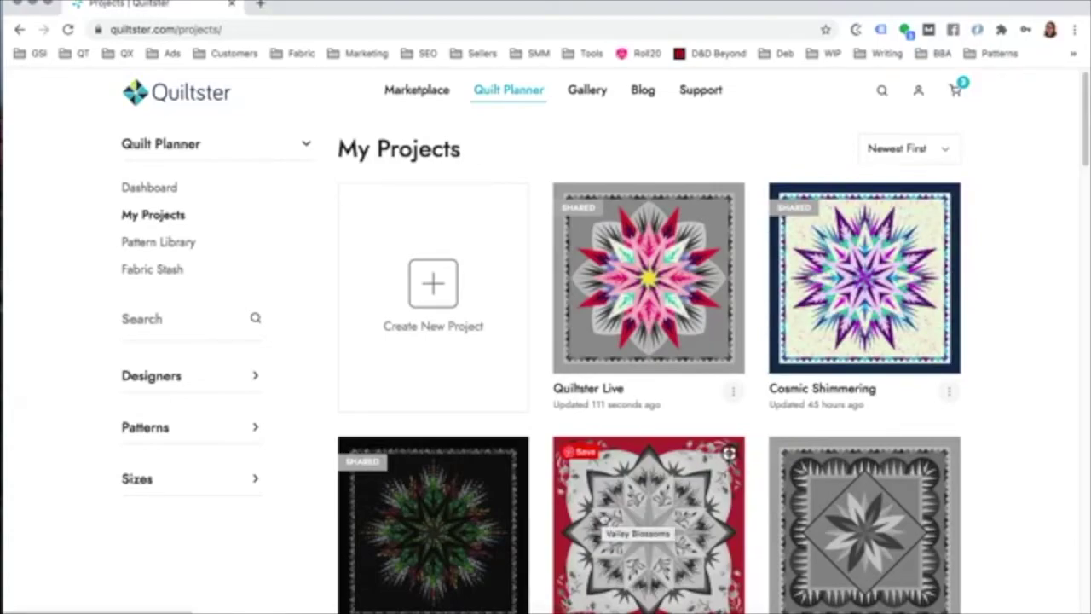
scroll(602, 517, "down", 1)
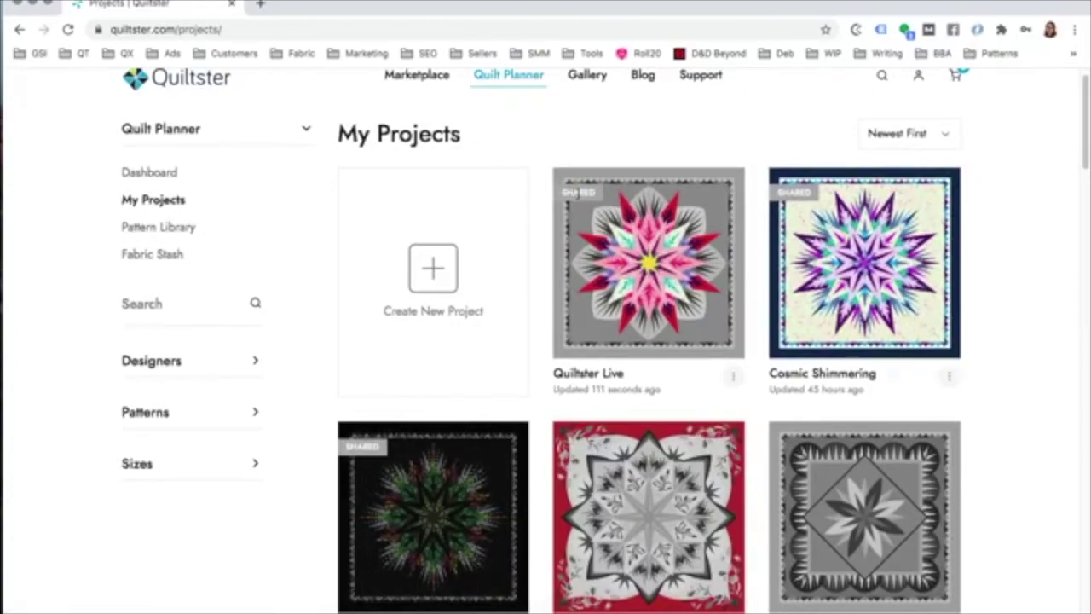
scroll(580, 194, "down", 6)
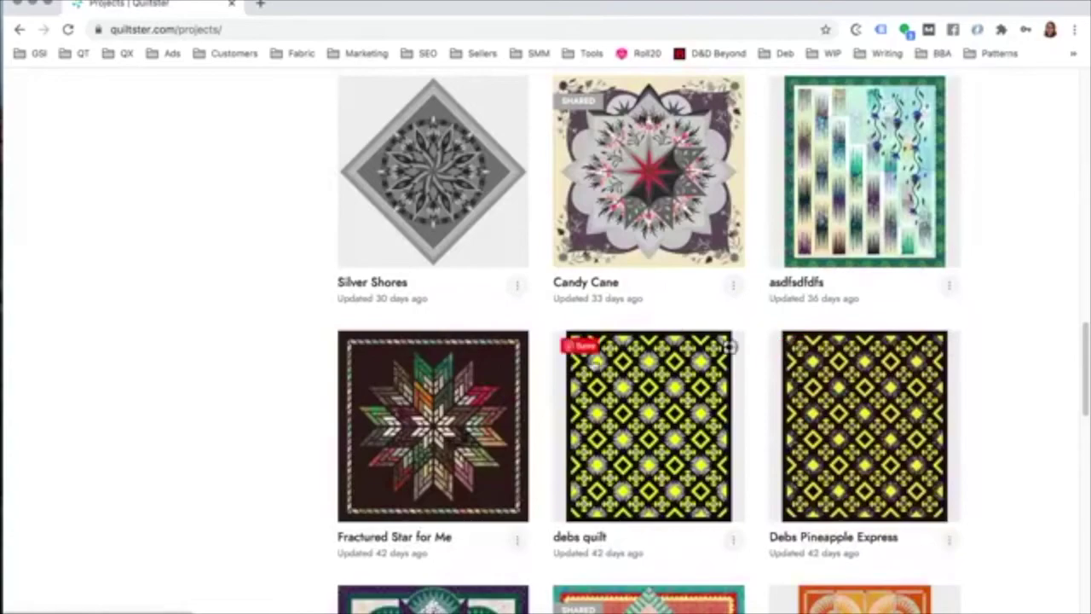
scroll(998, 407, "up", 10)
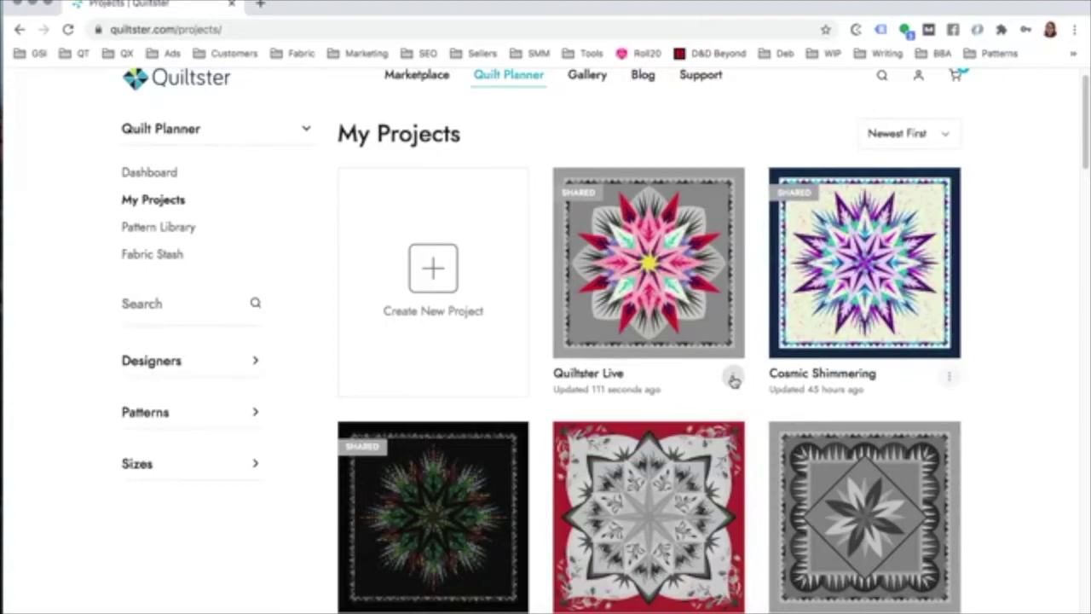
Step: Start deleting the Cosmic Shimmering project, then cancel to keep it
left_click(733, 378)
left_click(992, 365)
left_click(948, 380)
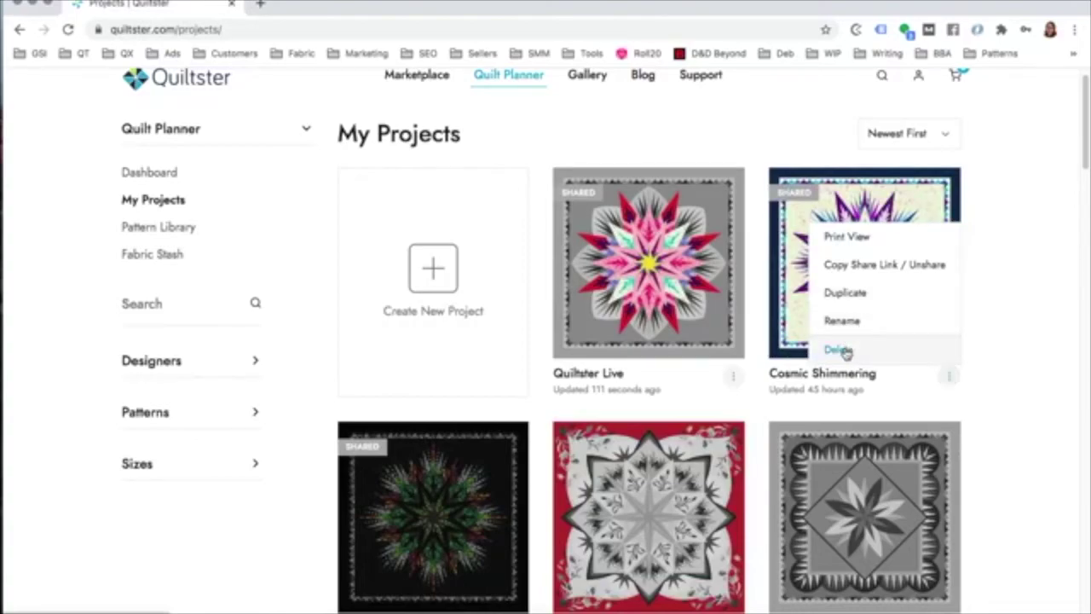
left_click(844, 350)
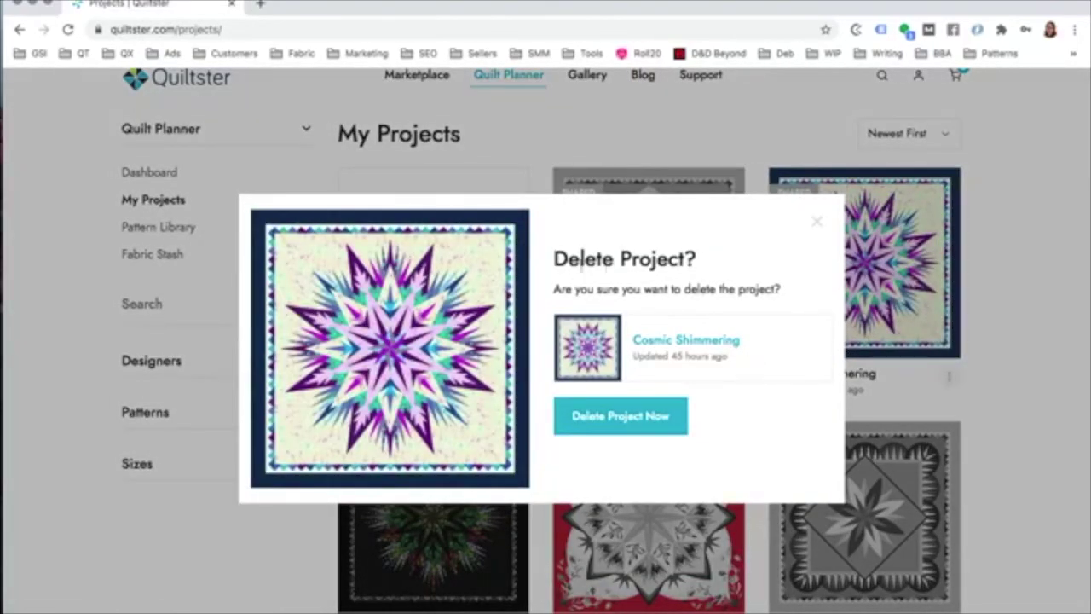
left_click(817, 226)
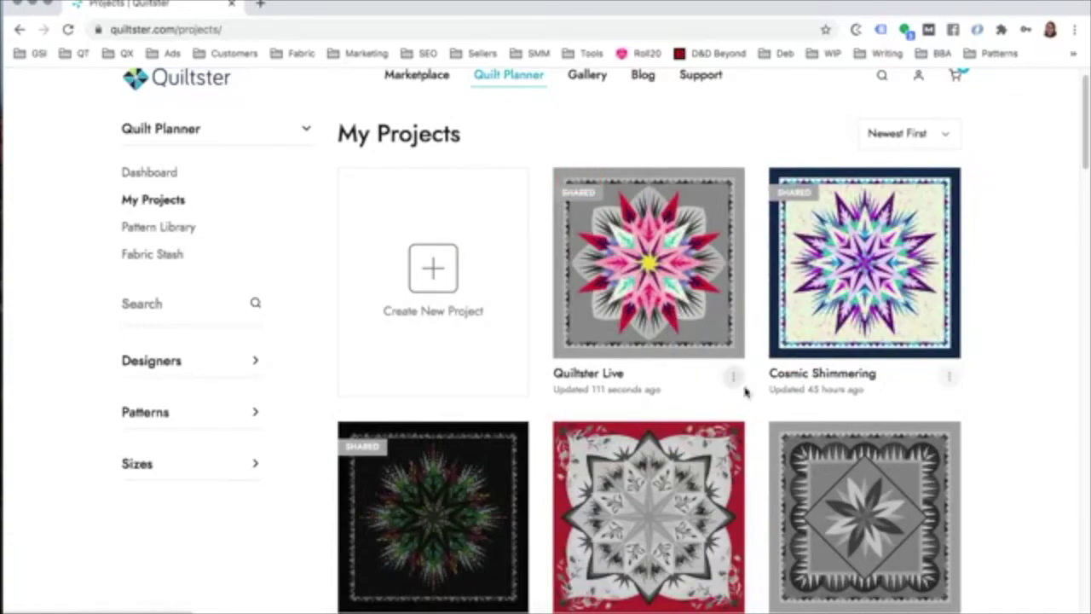
Step: Permanently delete the Quiltster Live project with Delete Project Now
left_click(732, 377)
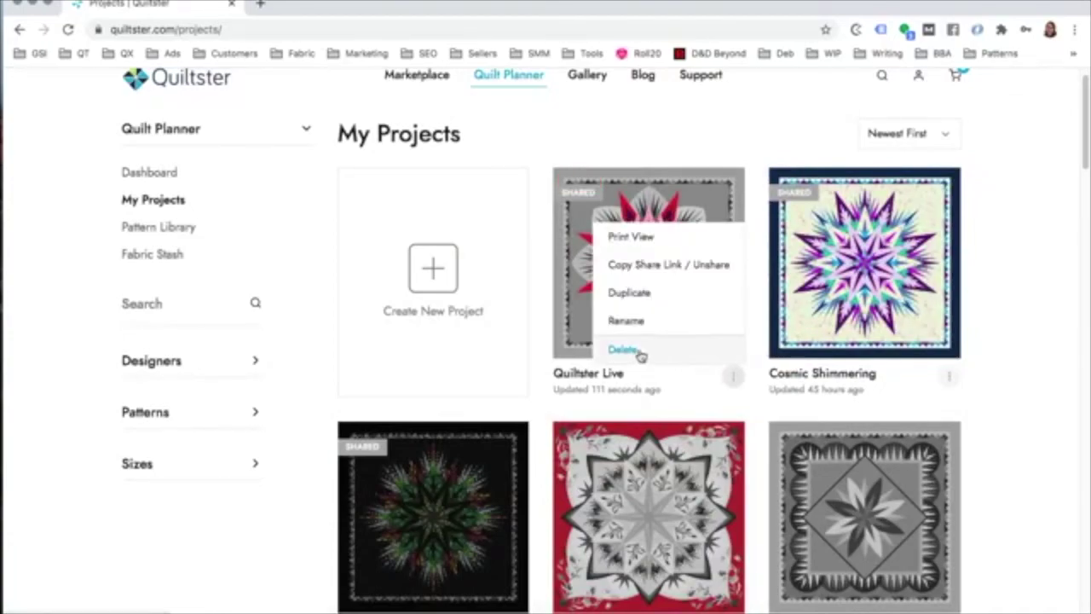
left_click(639, 351)
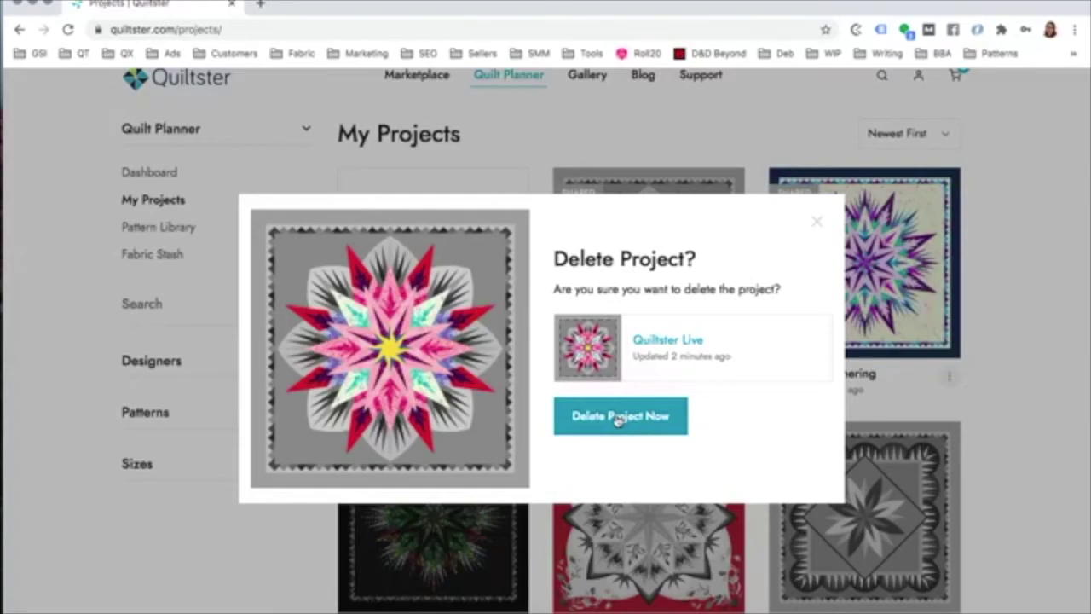
left_click(619, 418)
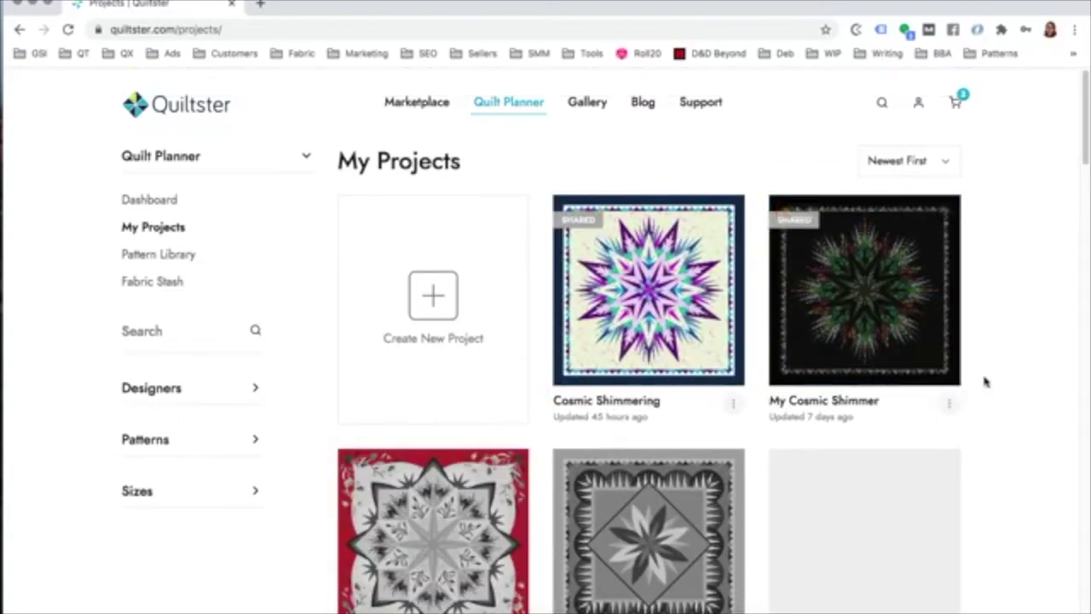
scroll(984, 382, "down", 3)
scroll(984, 382, "up", 3)
Step: Open the Pattern Library, toggle Products I Can Buy off, and select Cosmic Shimmer's $54.00 price
left_click(148, 255)
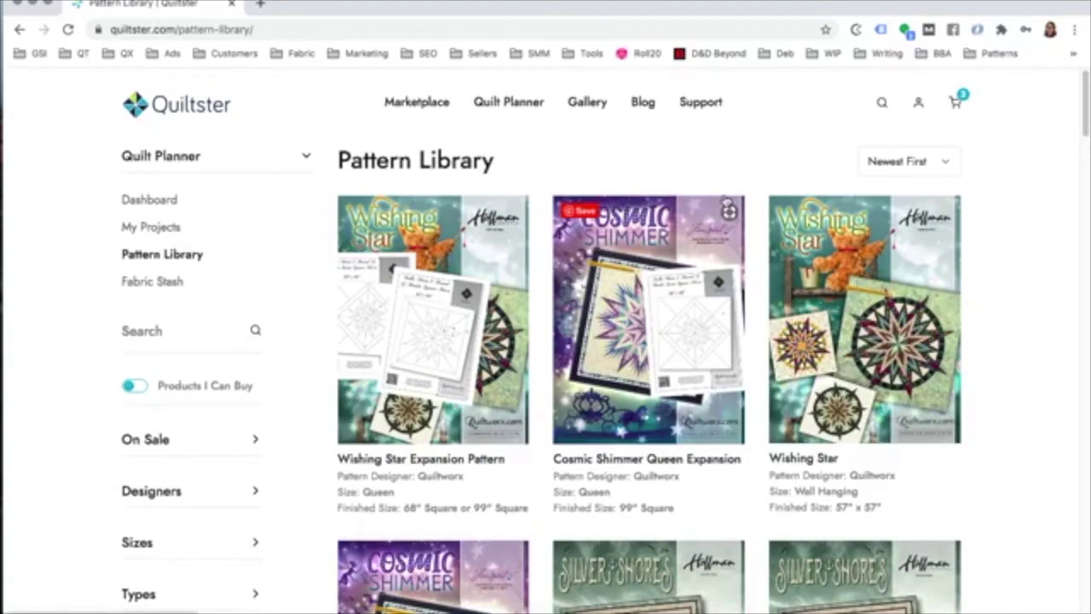
left_click(139, 385)
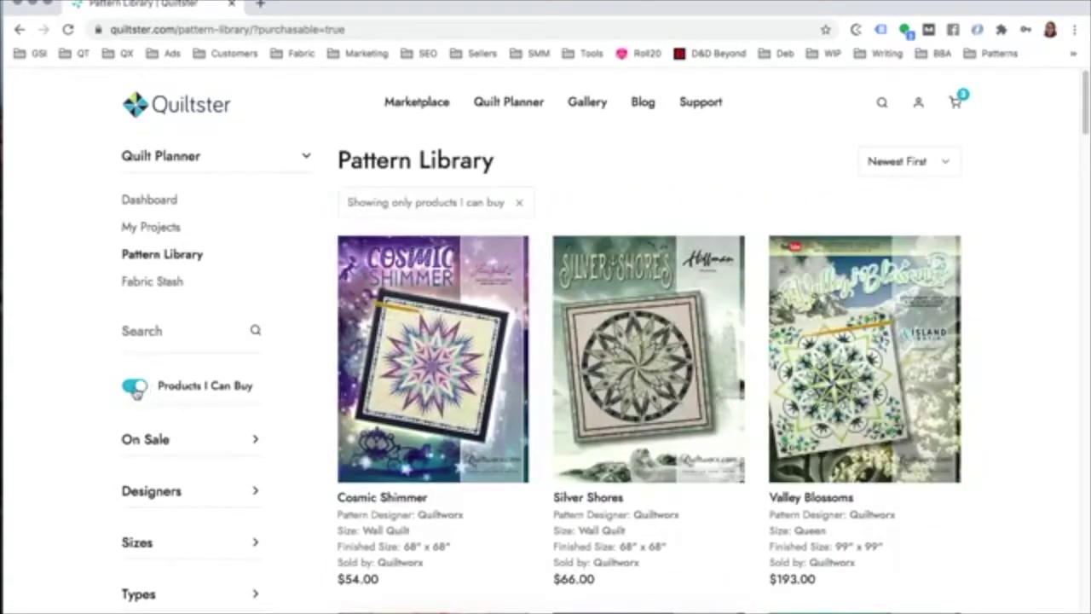
left_click(130, 386)
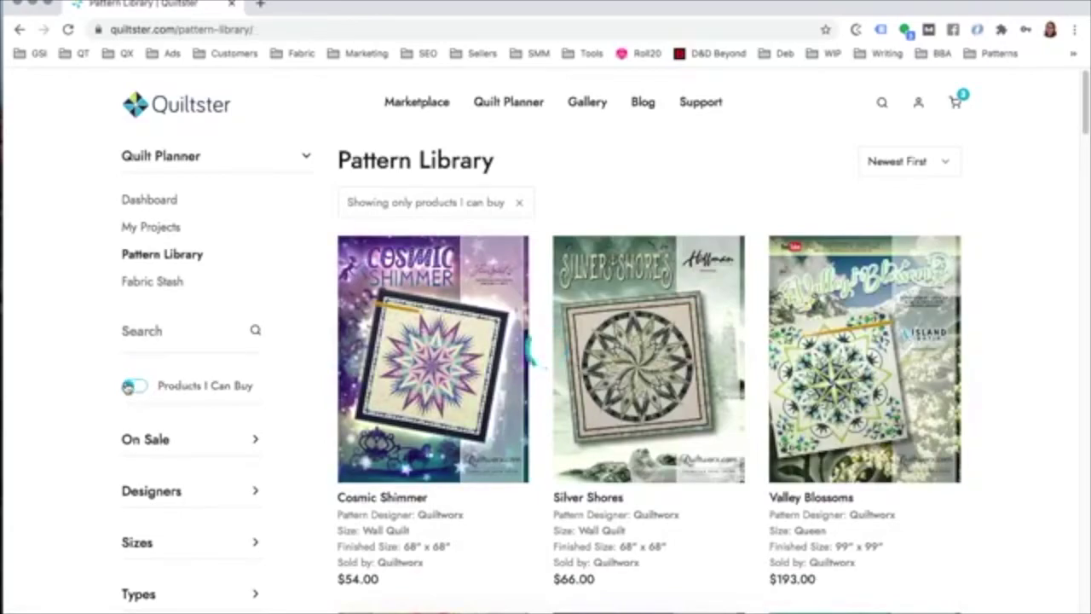
scroll(128, 386, "down", 5)
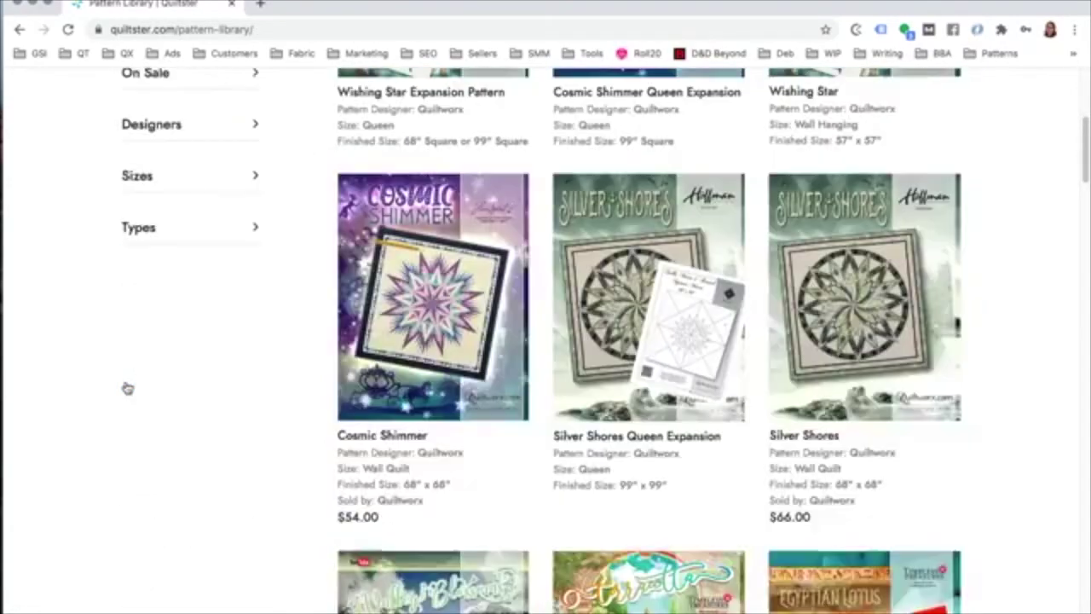
double_click(365, 511)
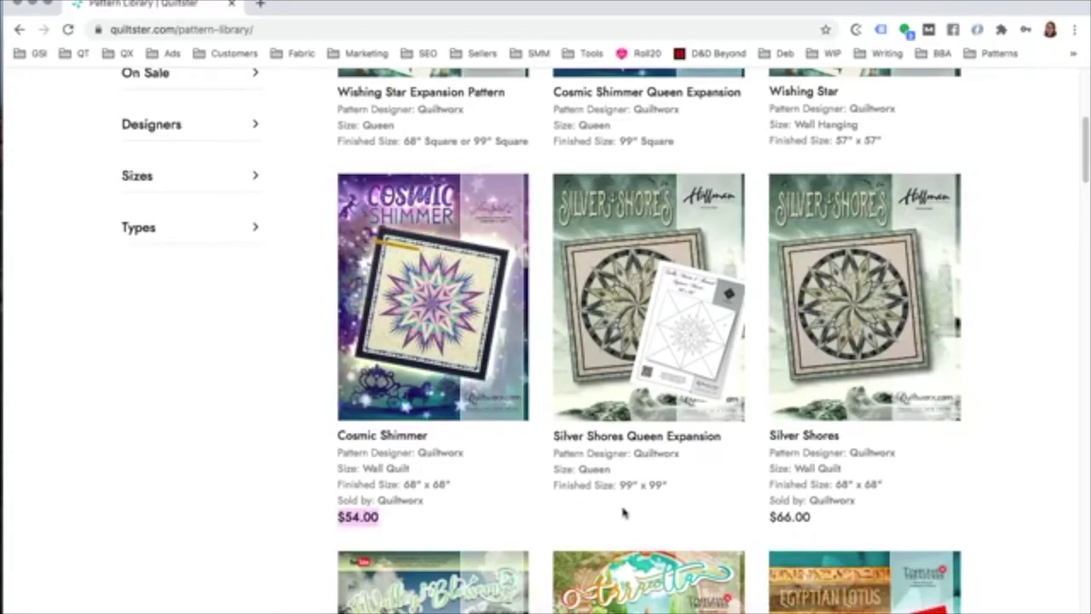
Step: Scroll back up and open the Silver Shores Queen Expansion pattern details
scroll(623, 512, "up", 1)
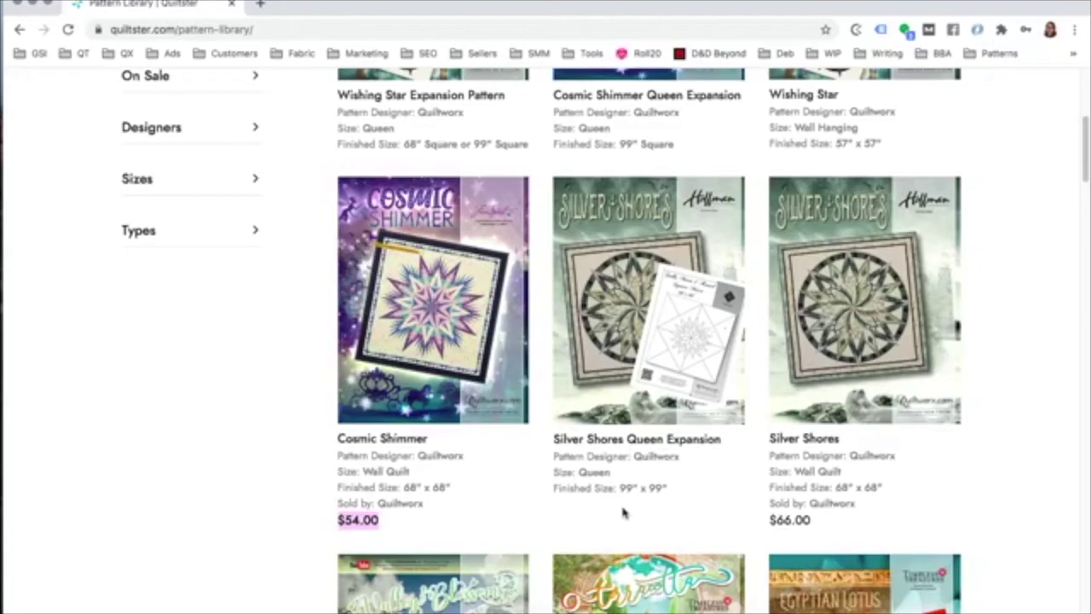
scroll(623, 513, "up", 2)
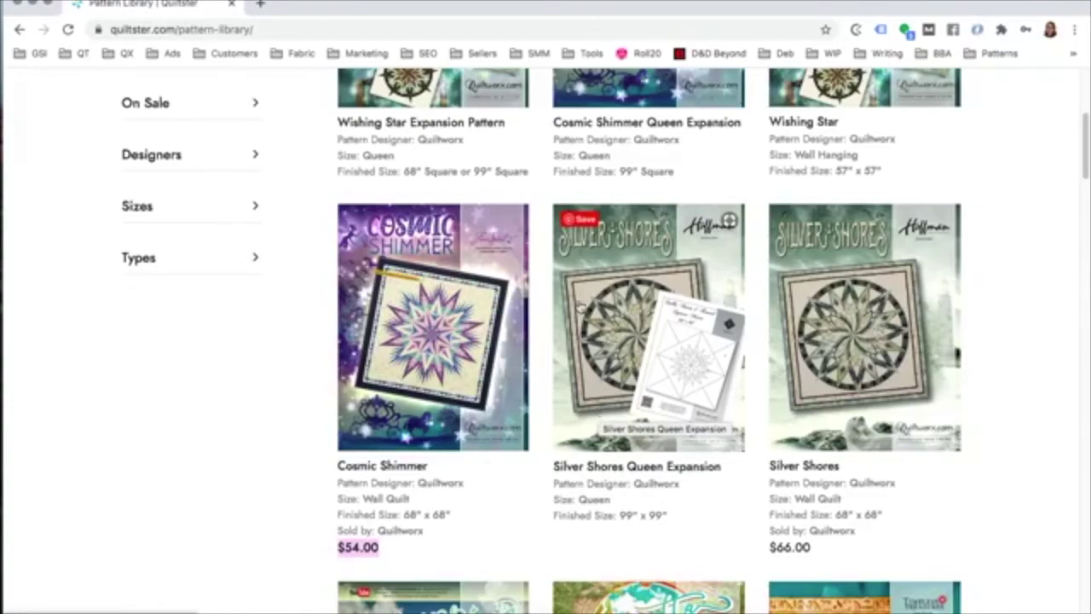
scroll(597, 307, "up", 5)
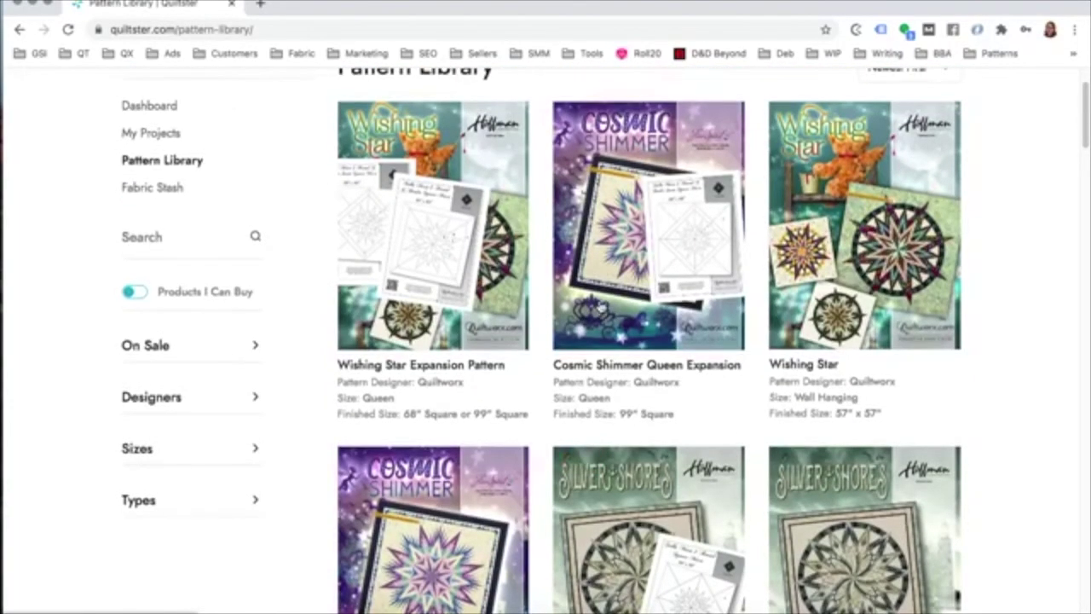
scroll(628, 373, "down", 10)
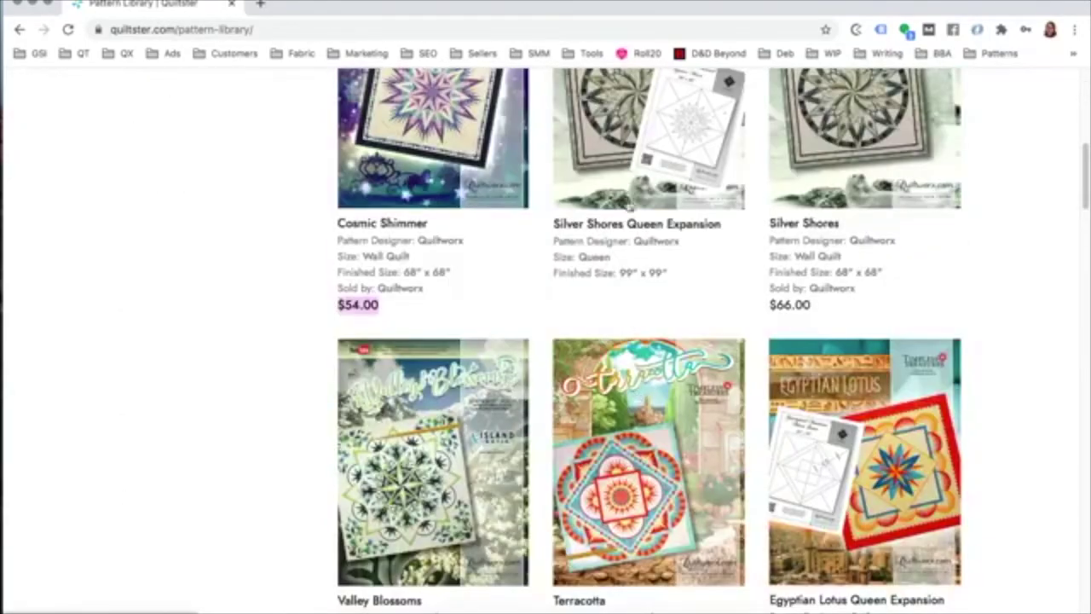
left_click(622, 189)
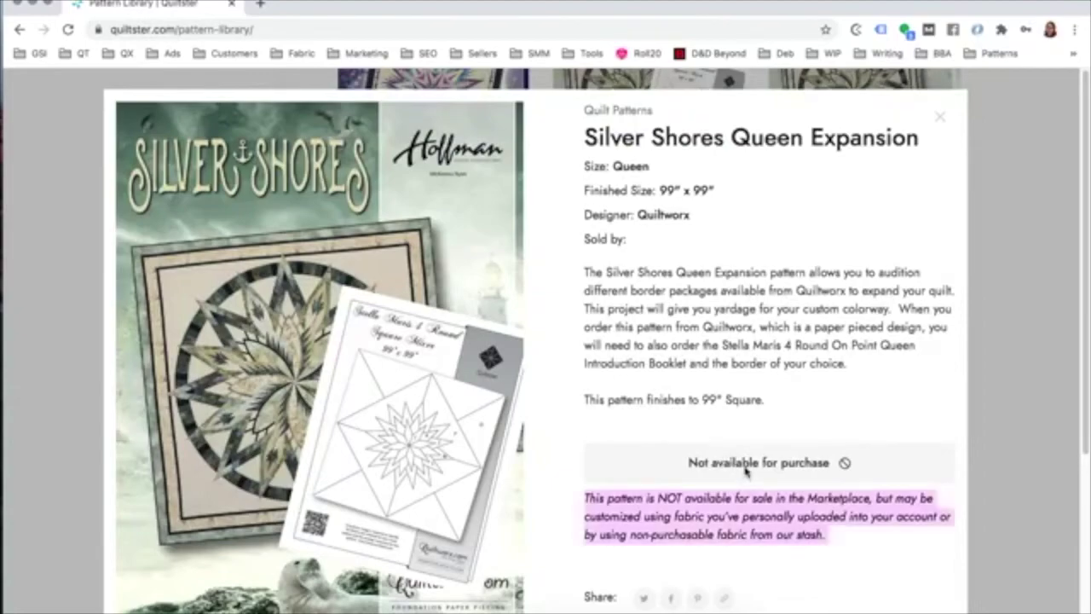
scroll(743, 474, "down", 5)
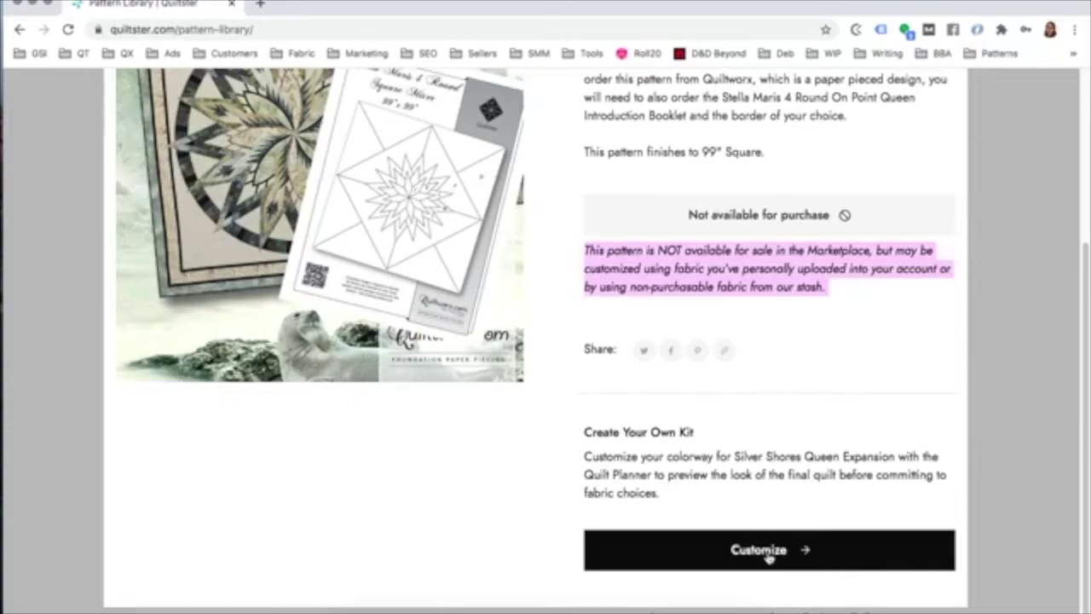
left_click(767, 551)
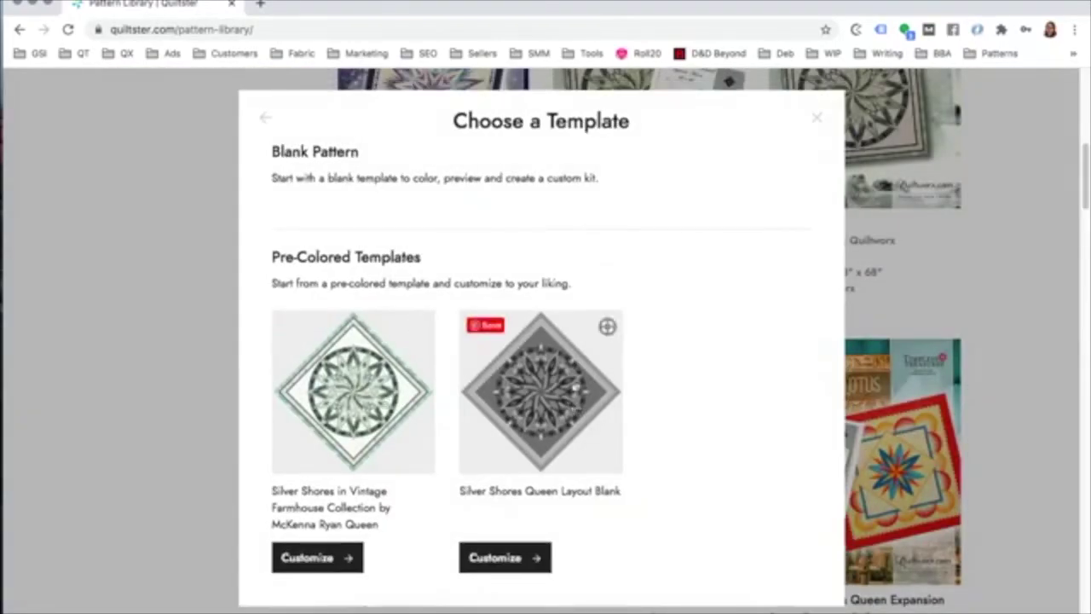
left_click(815, 119)
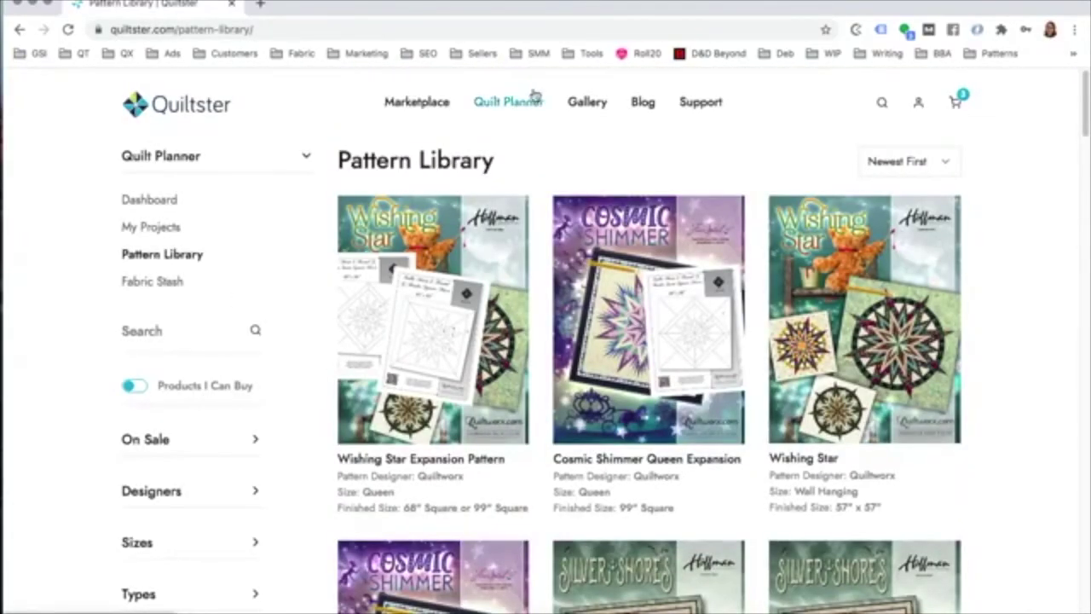
Step: Go to the Gallery and open the Belle 2 Southern Belles colorway page
left_click(587, 104)
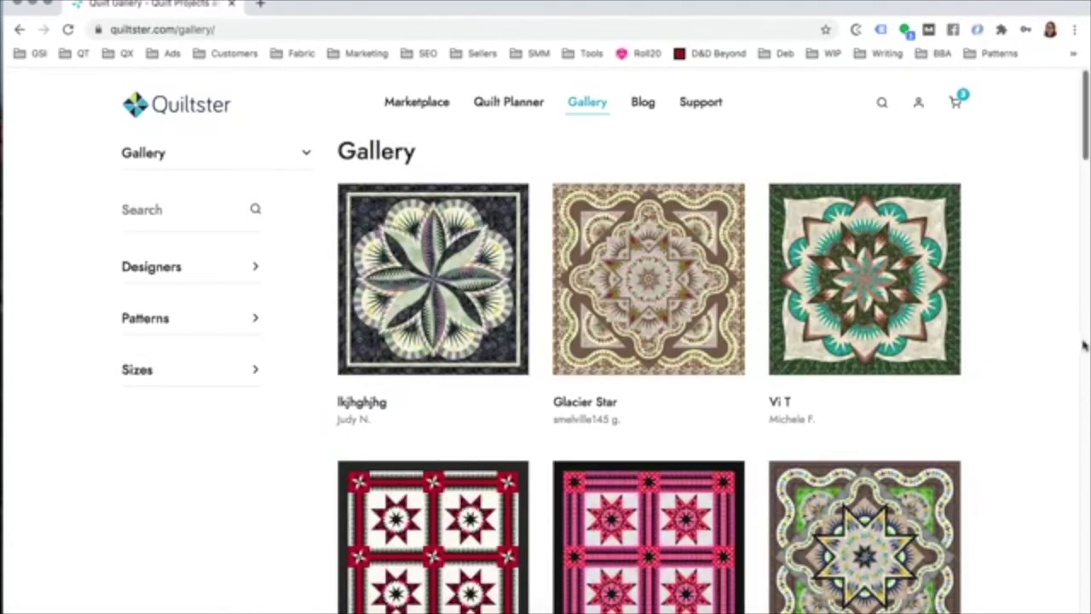
scroll(1065, 359, "down", 2)
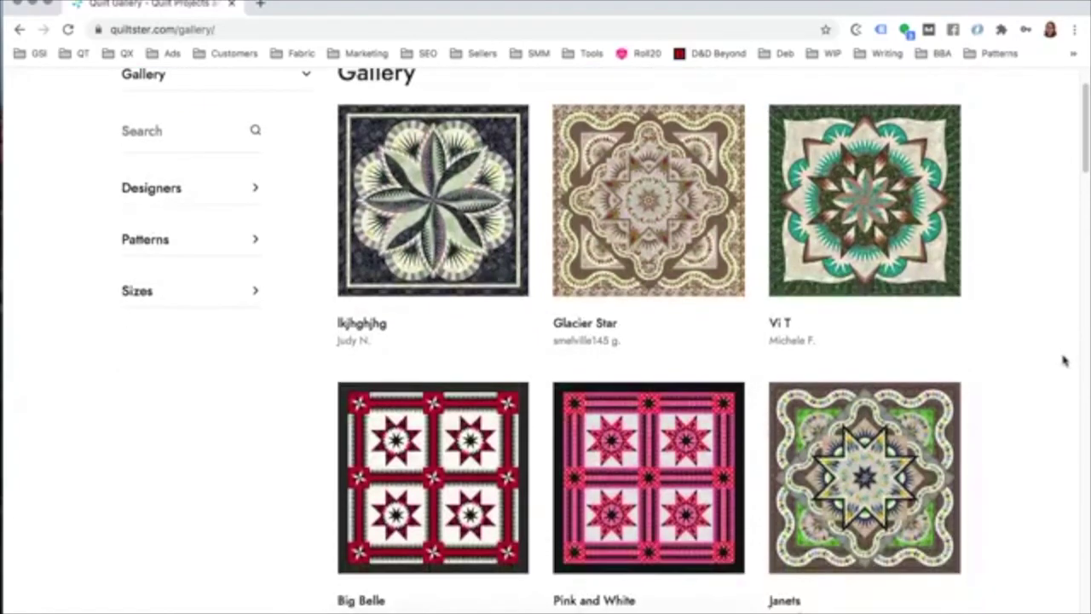
scroll(1048, 356, "down", 2)
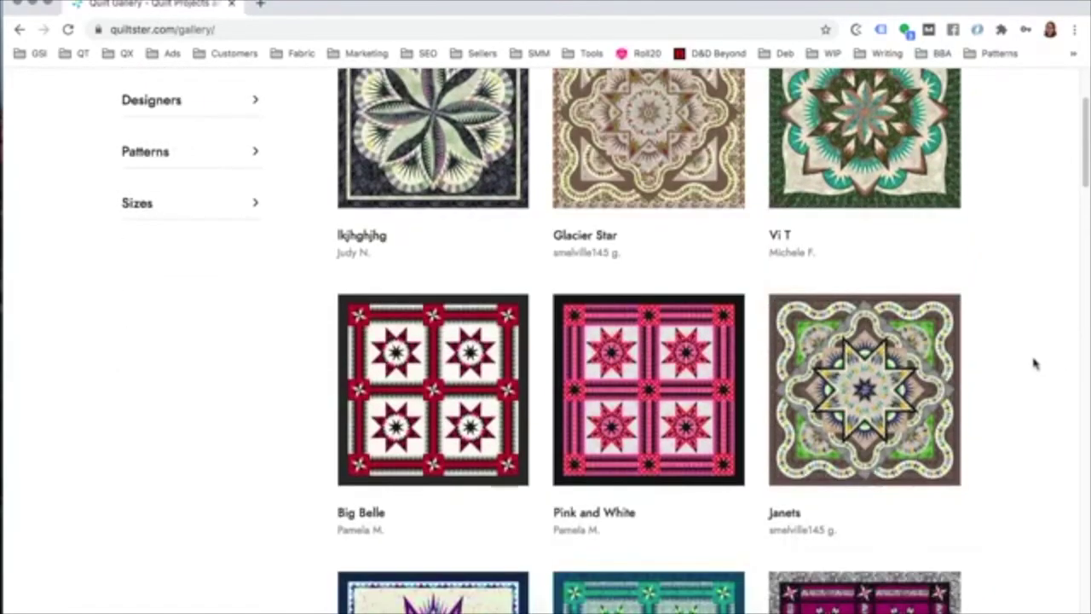
scroll(1028, 373, "down", 4)
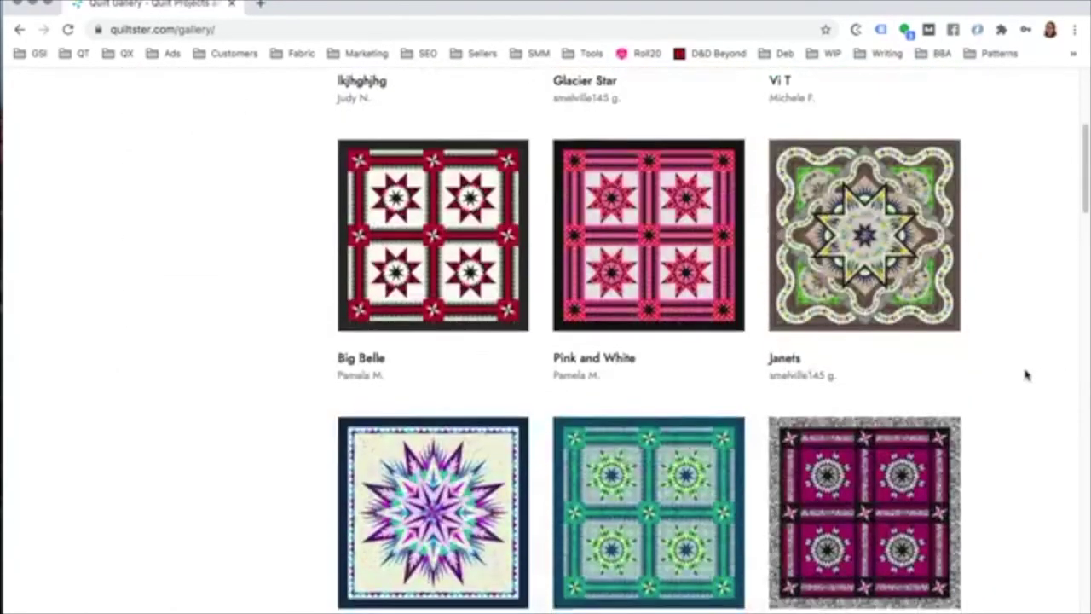
scroll(1028, 373, "down", 6)
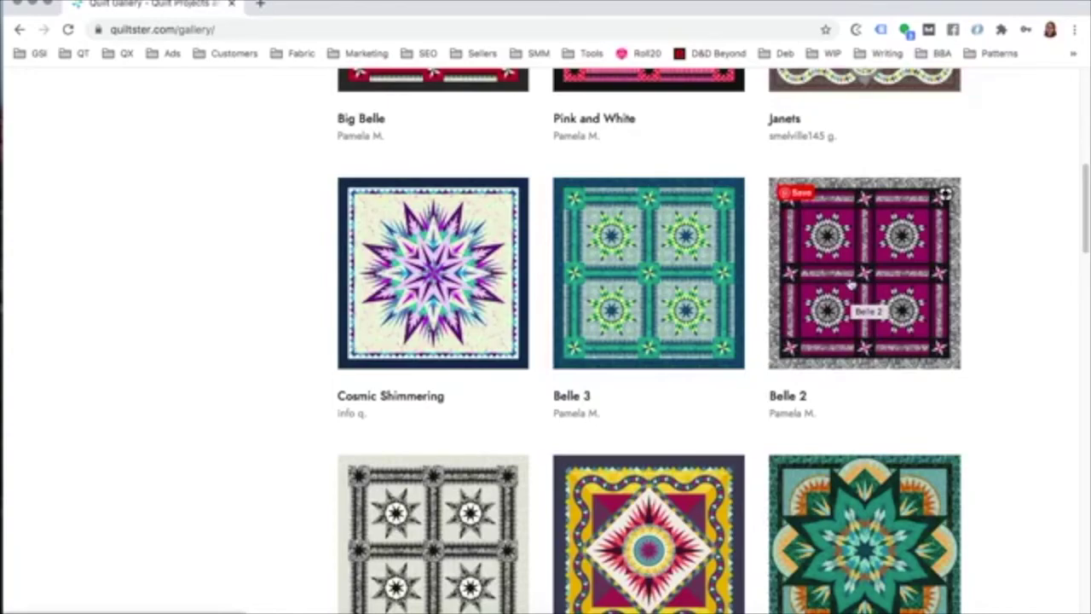
left_click(851, 287)
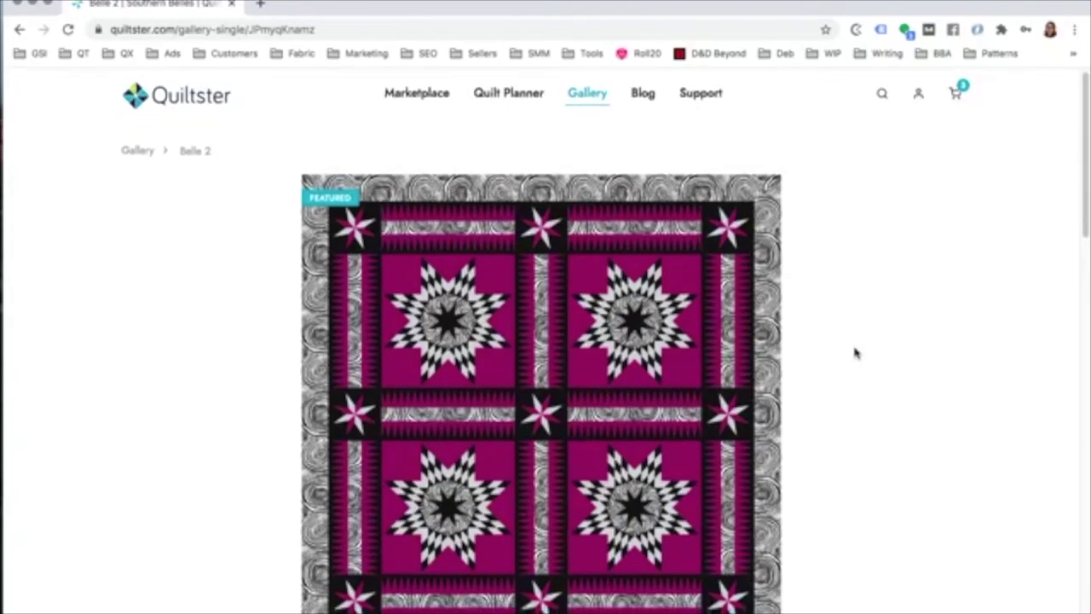
scroll(856, 352, "down", 1)
scroll(856, 352, "down", 2)
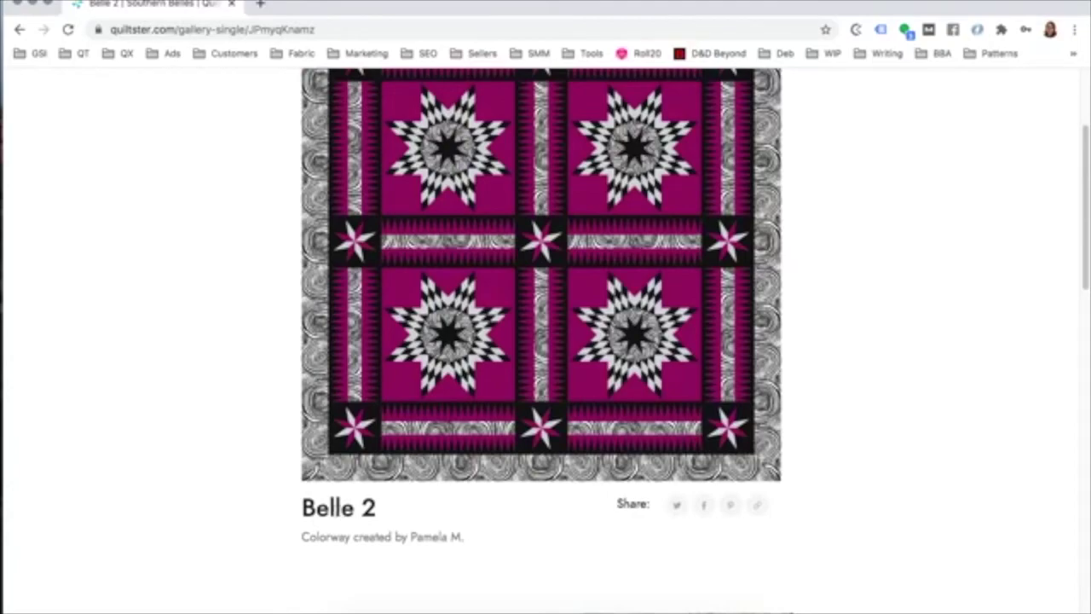
triple_click(332, 508)
triple_click(373, 541)
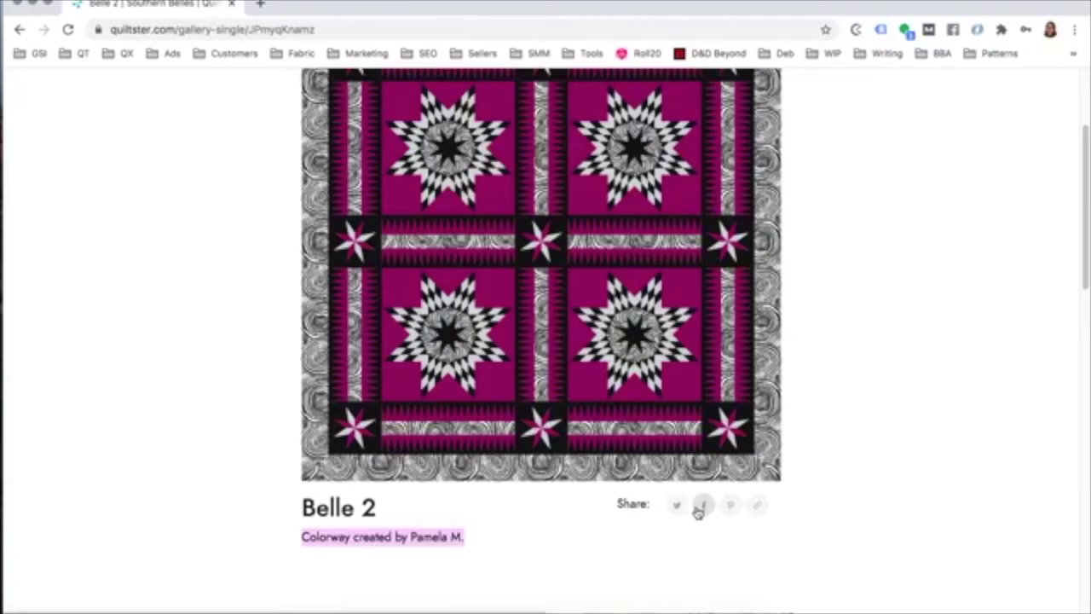
left_click(795, 484)
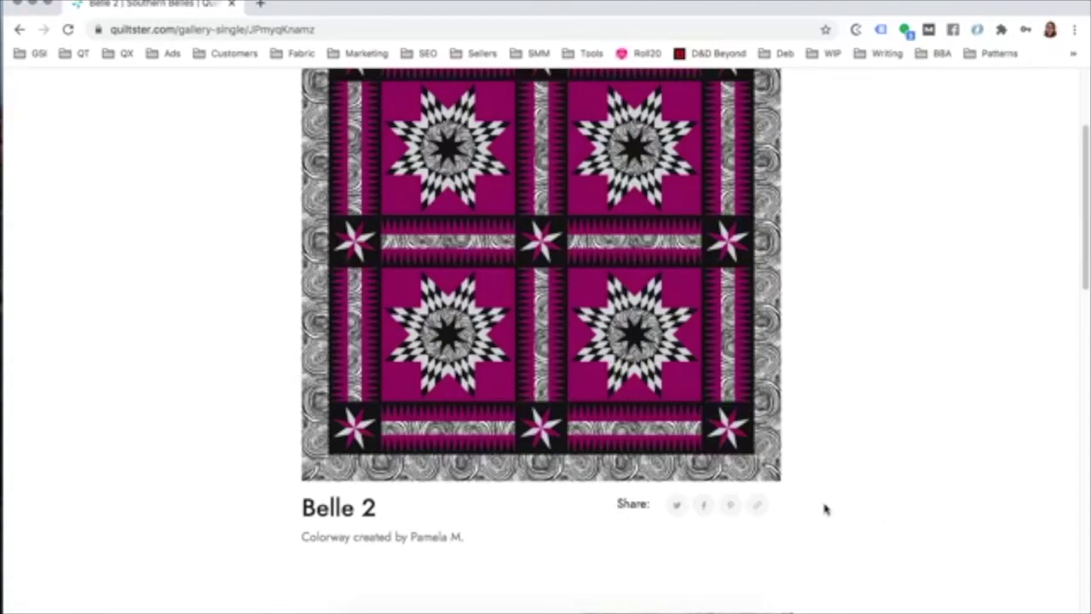
scroll(810, 499, "down", 1)
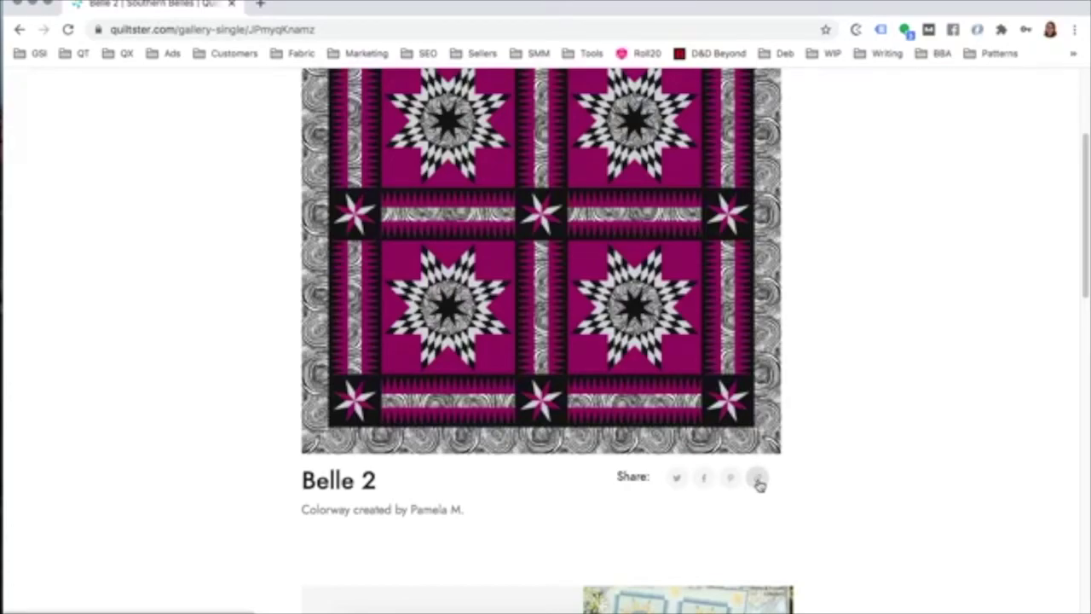
scroll(841, 470, "up", 2)
scroll(841, 469, "down", 4)
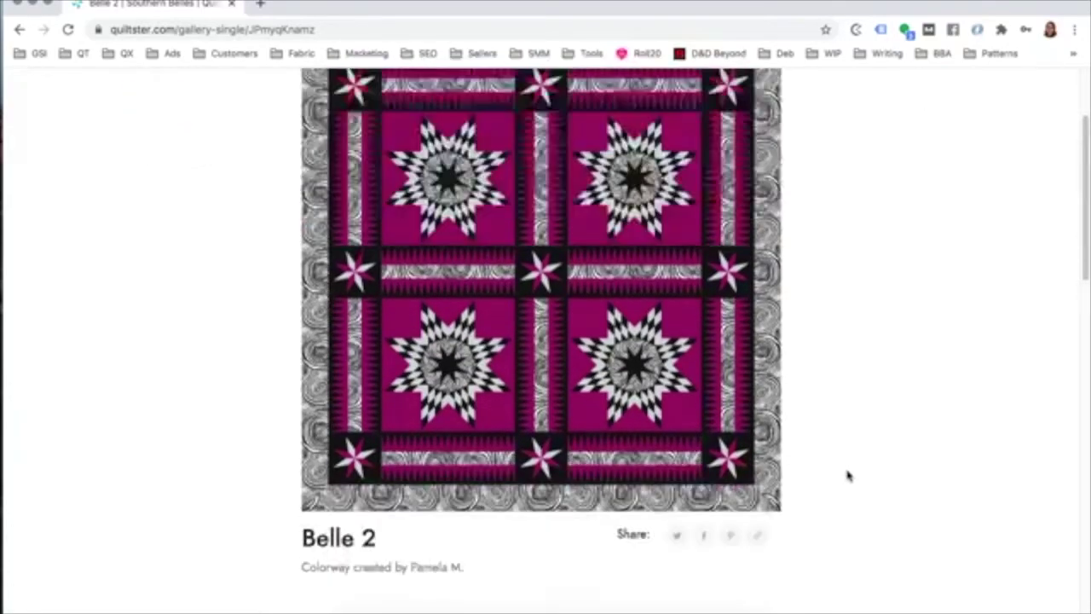
scroll(847, 475, "down", 2)
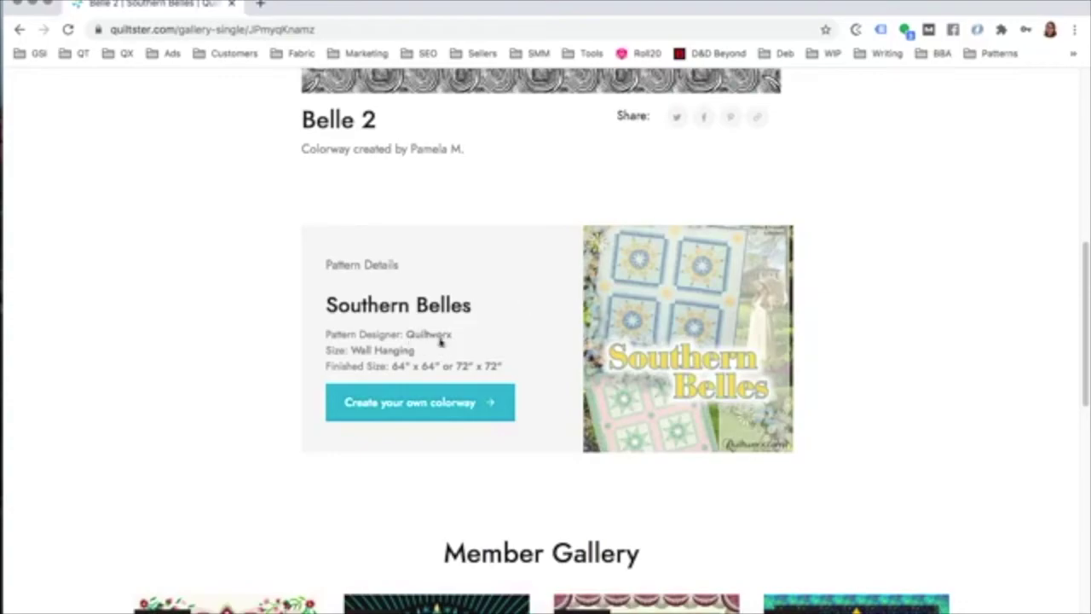
left_click(413, 407)
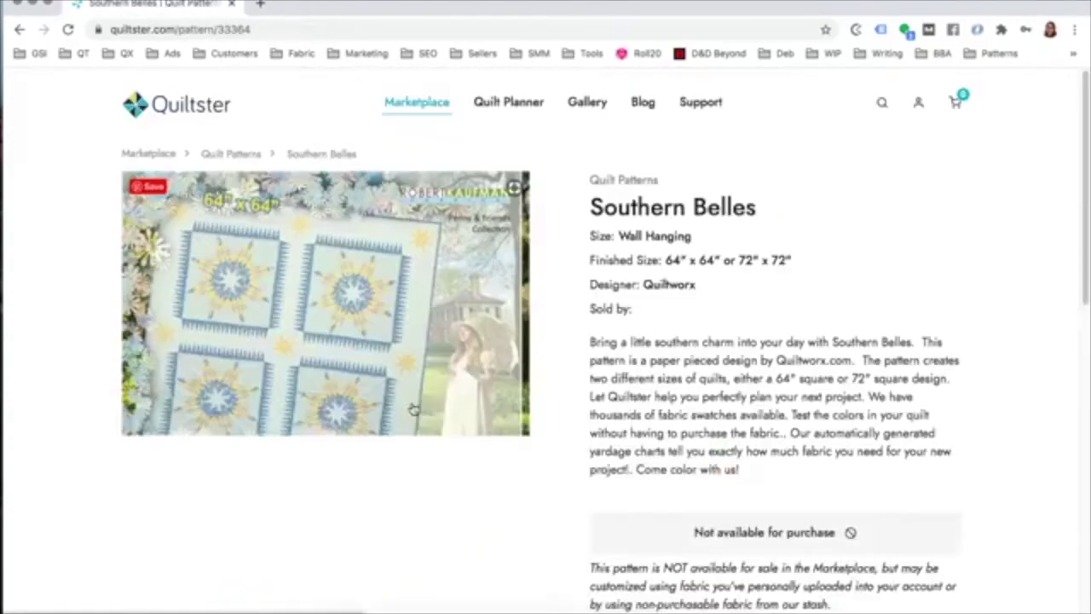
scroll(587, 414, "down", 5)
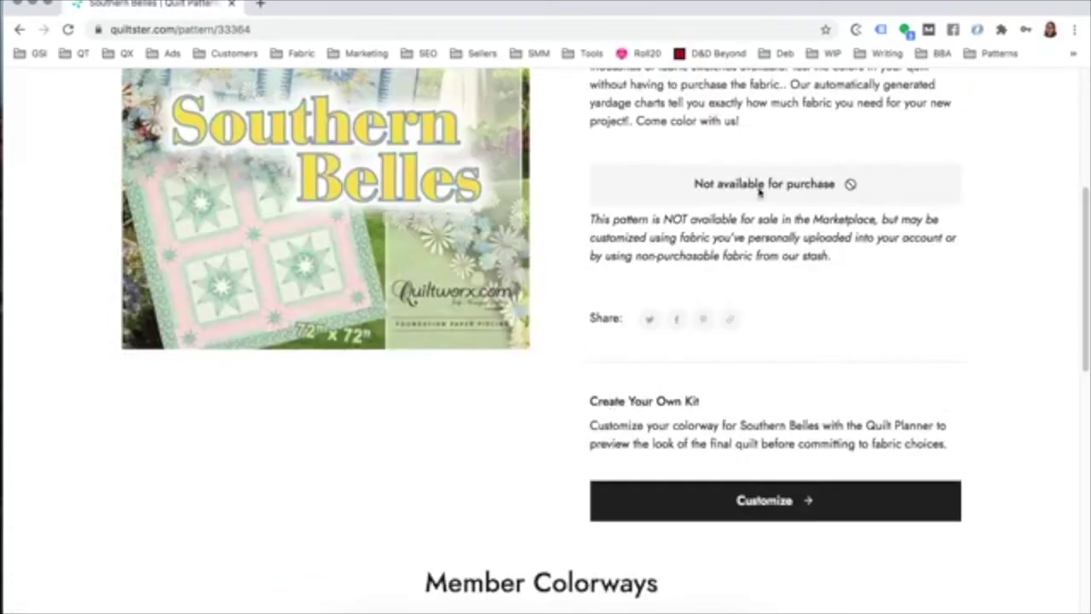
left_click(755, 504)
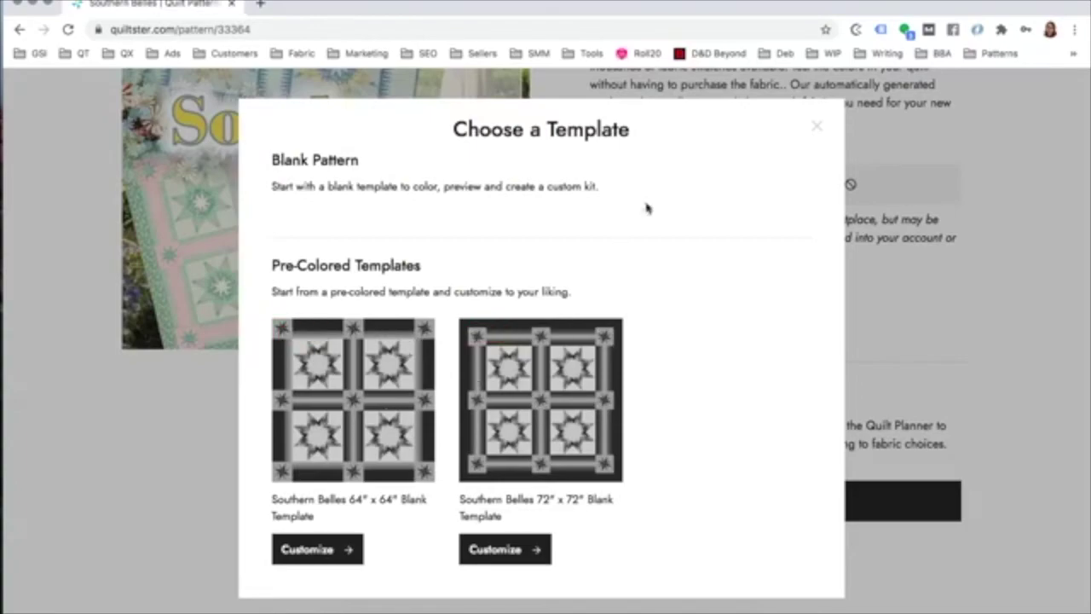
left_click(814, 128)
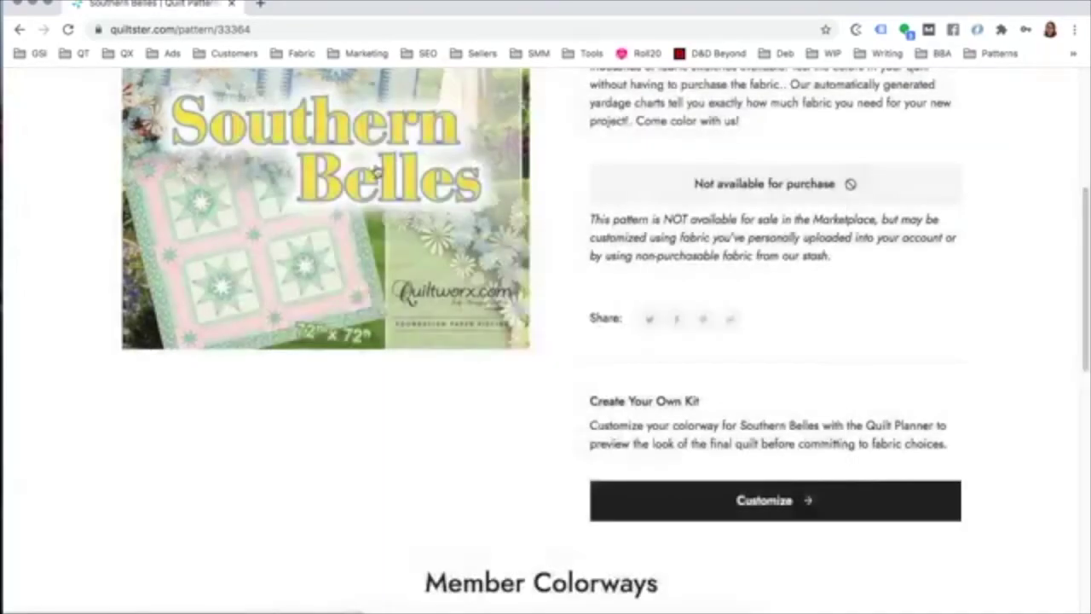
scroll(346, 166, "up", 5)
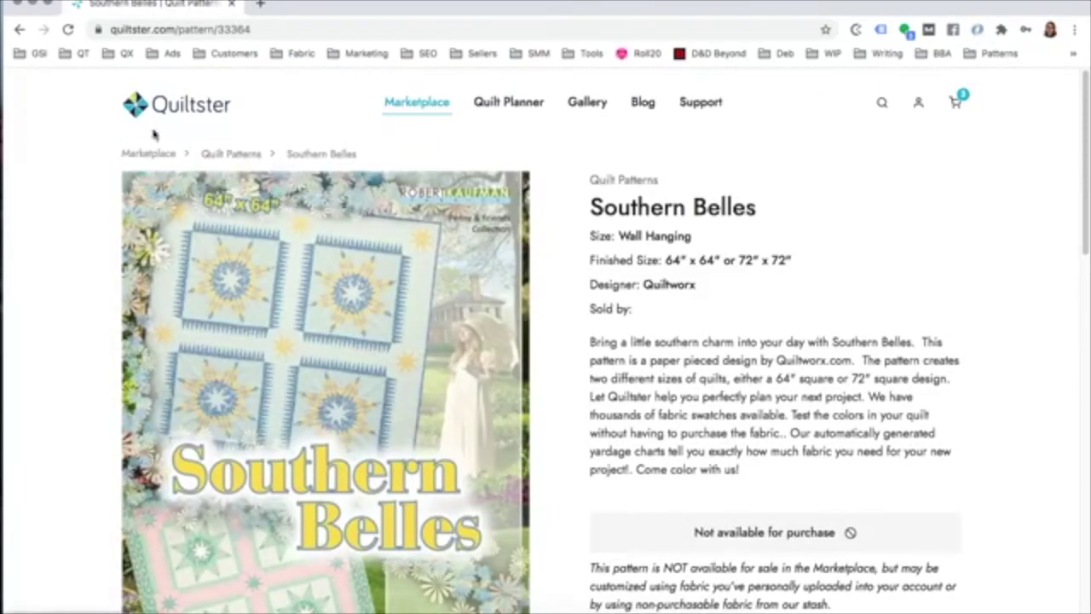
left_click(20, 30)
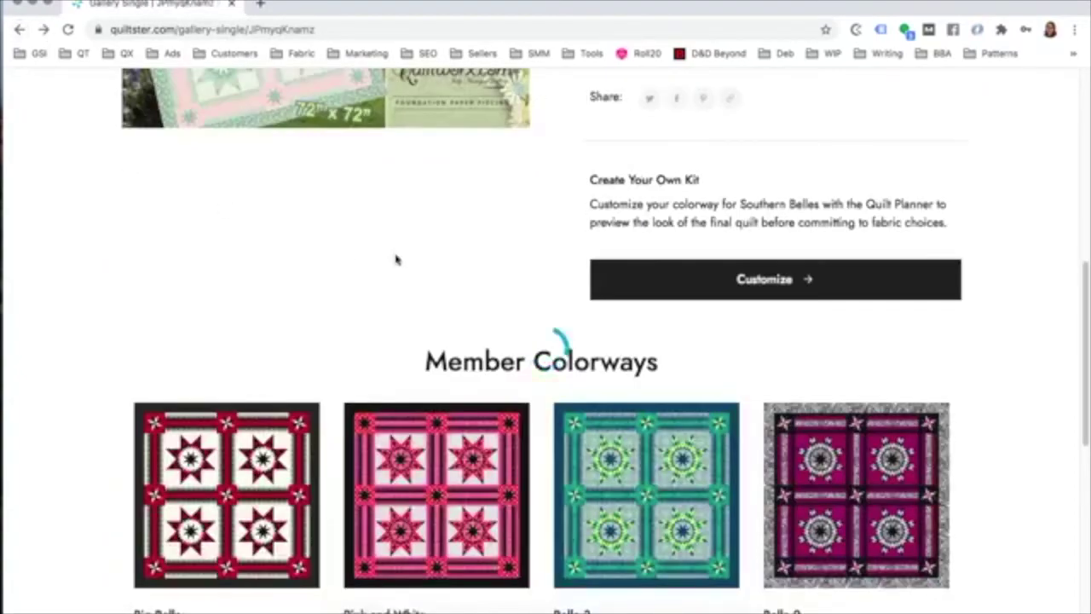
scroll(884, 363, "down", 5)
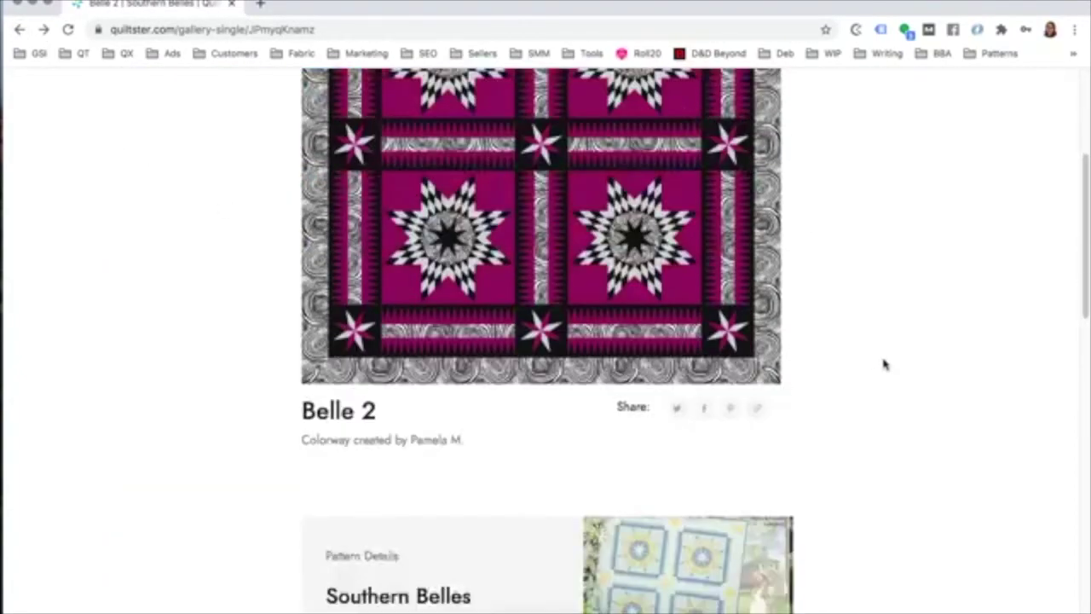
Step: Open the Account page showing the $99.00/year Annual Premium subscription
scroll(886, 372, "up", 3)
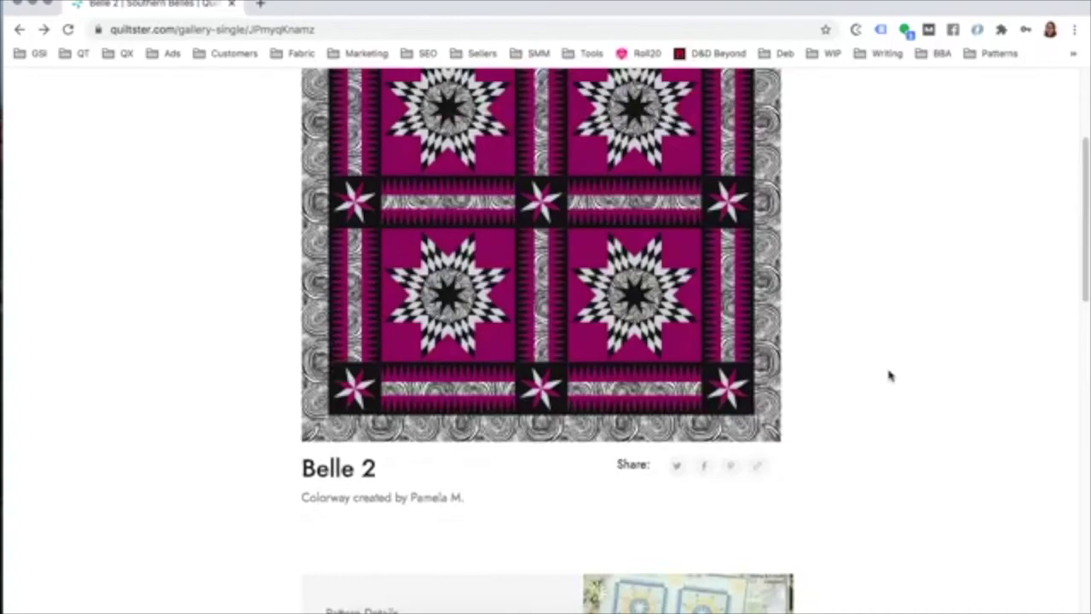
scroll(887, 378, "up", 3)
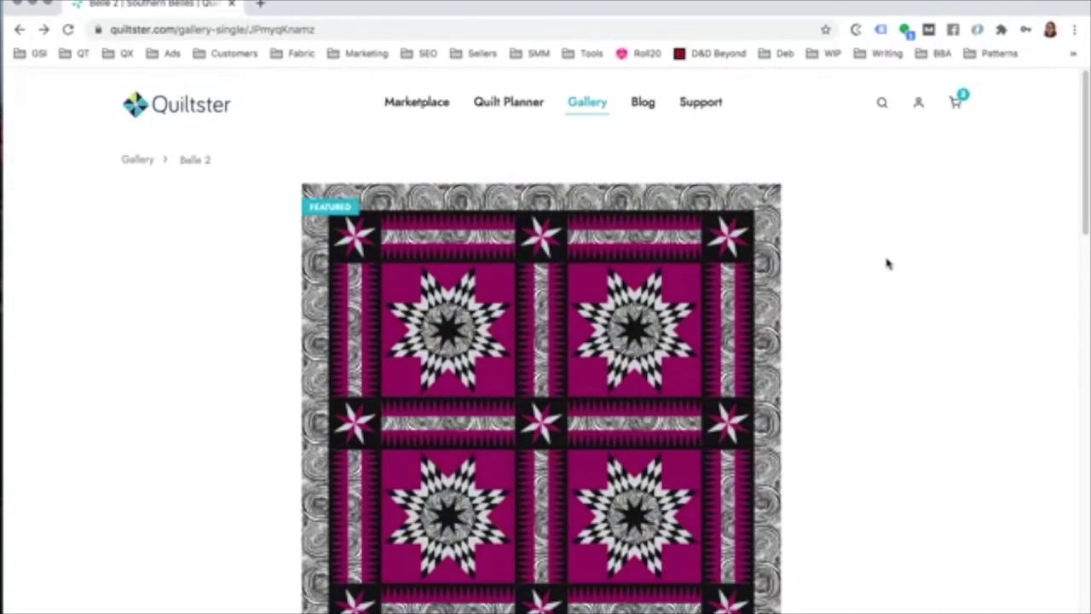
left_click(917, 108)
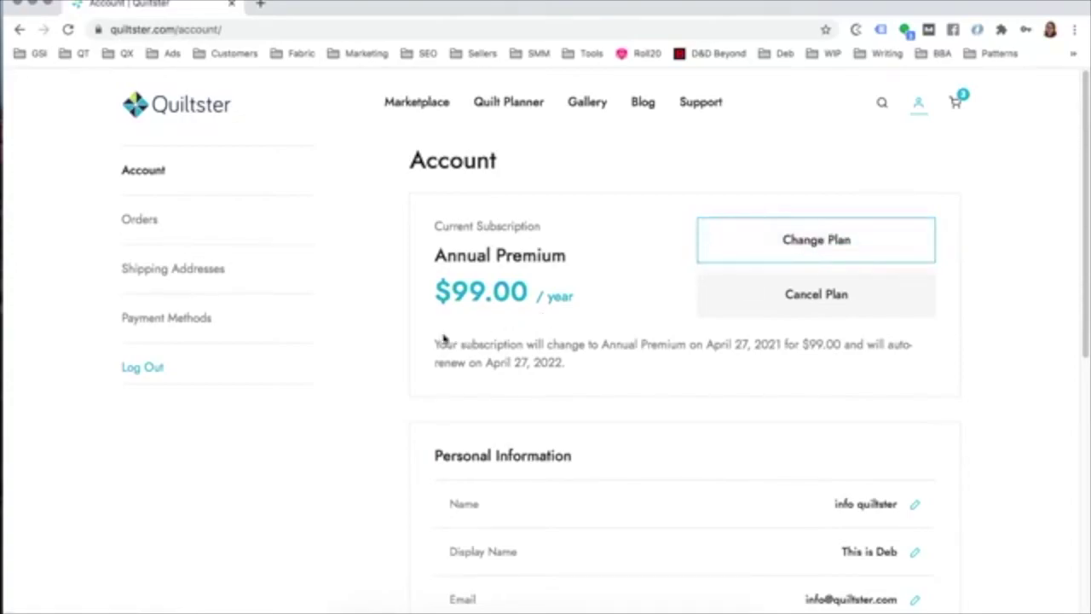
Step: Bring up the plan choices: $9.99 Monthly and the current $99.00 Annual plan
left_click_drag(433, 343, 580, 373)
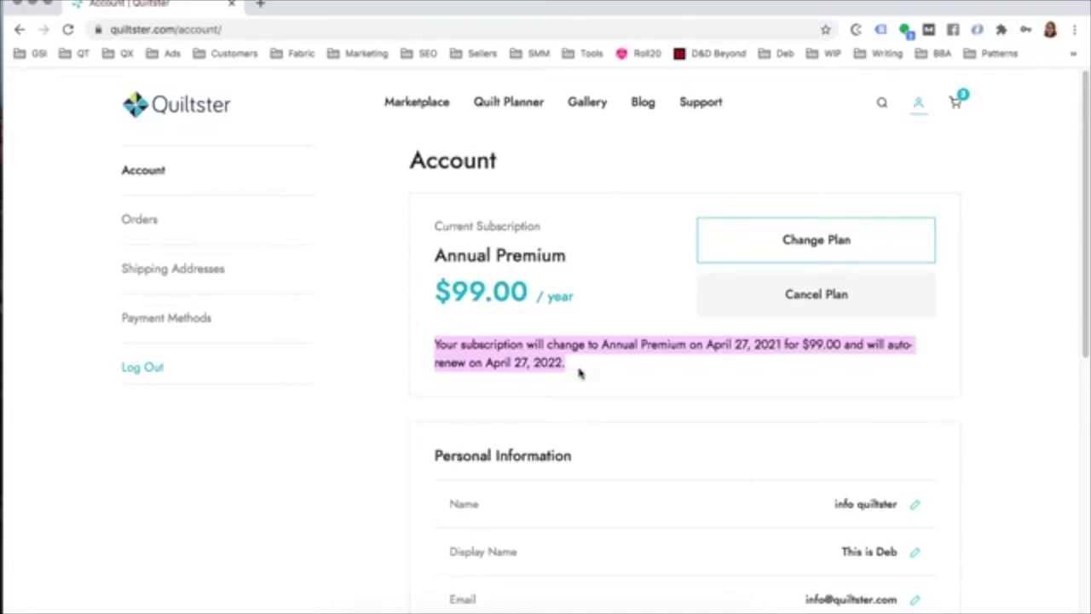
left_click(482, 252)
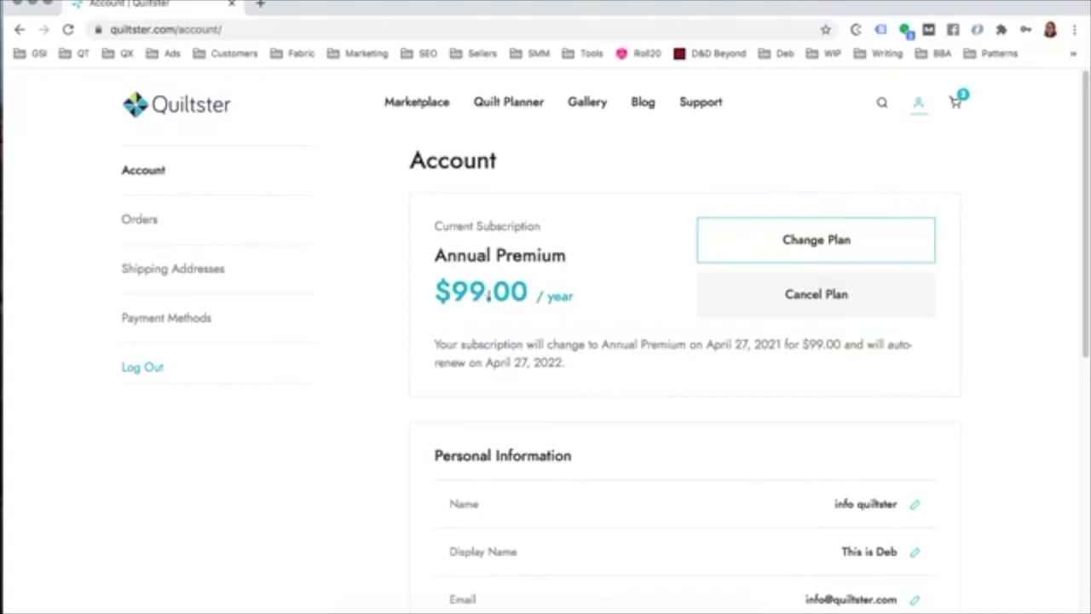
left_click(754, 247)
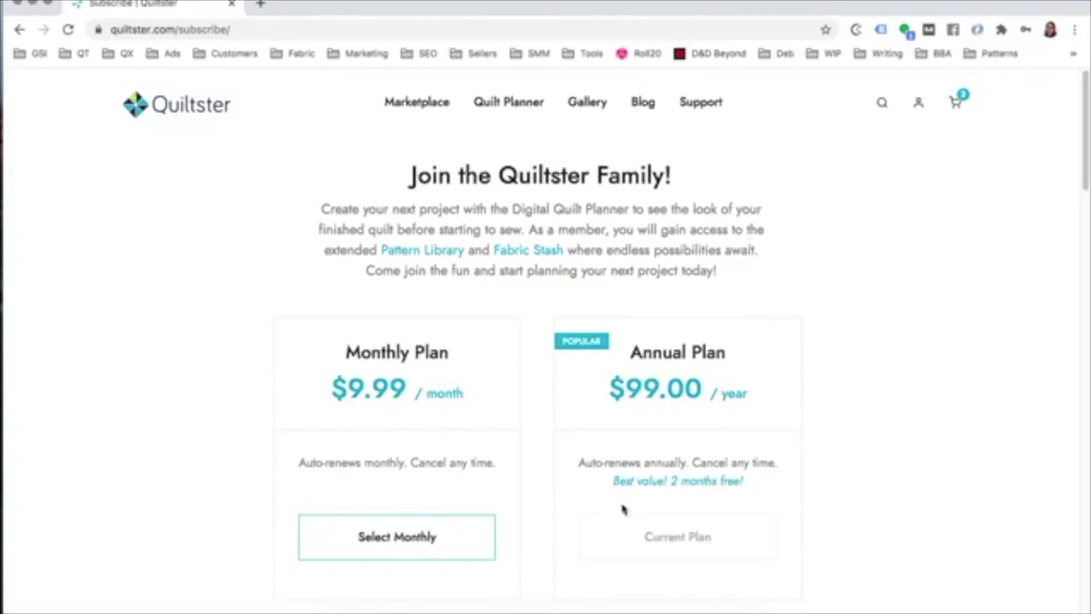
Step: Switch to the $9.99 Monthly plan, accepting the terms and conditions
scroll(648, 520, "down", 1)
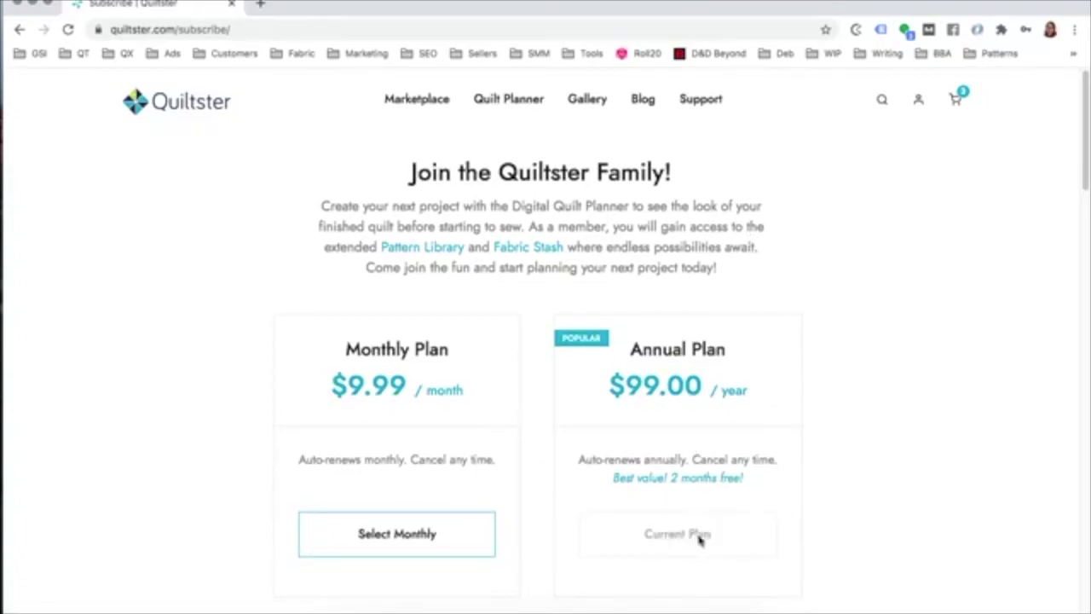
left_click(397, 546)
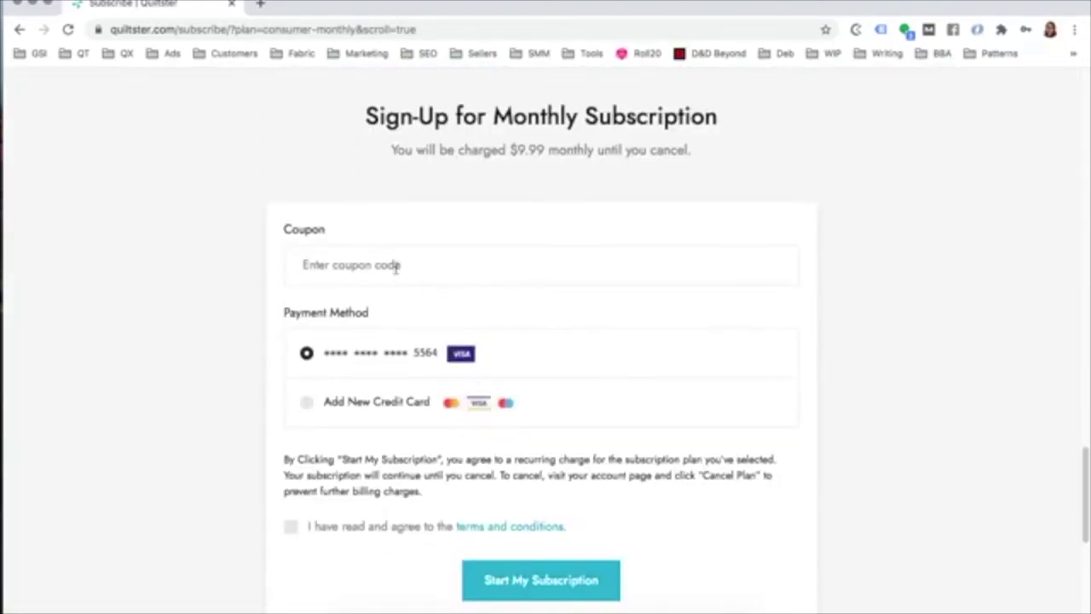
left_click(540, 587)
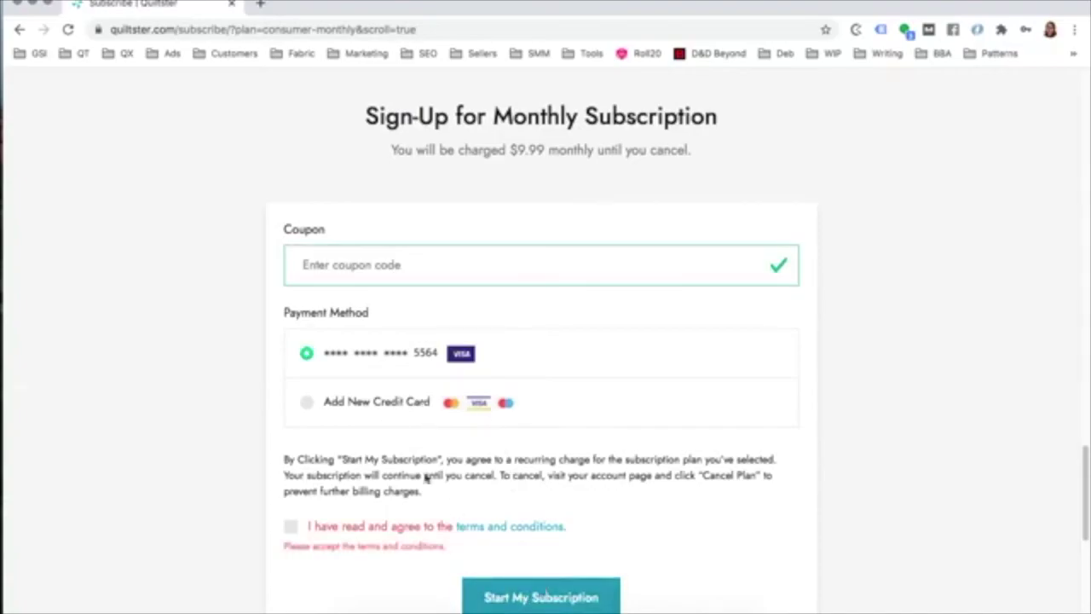
left_click(291, 527)
left_click(543, 581)
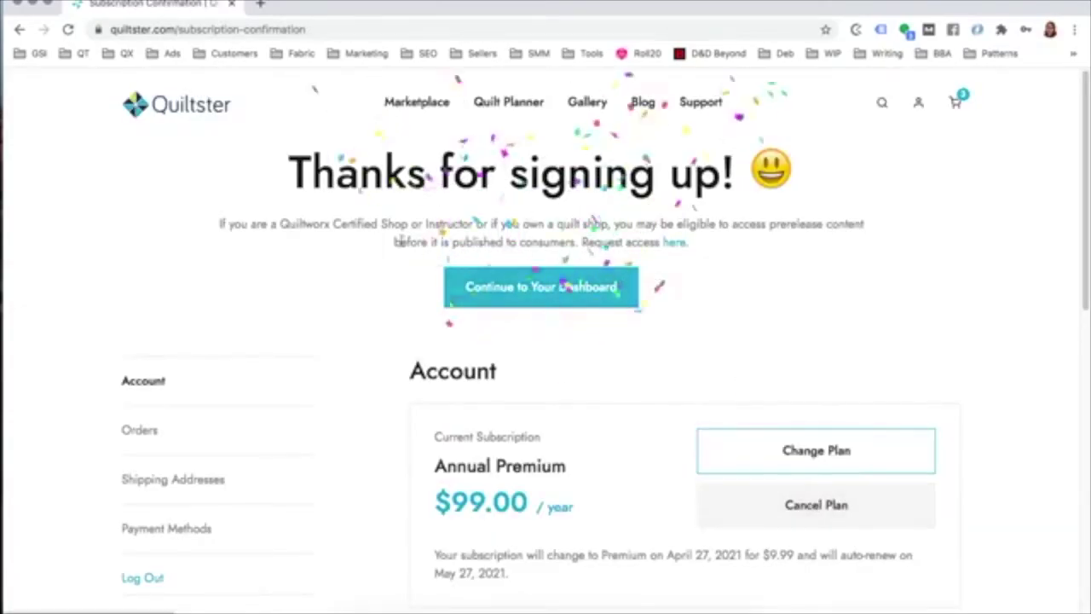
scroll(539, 384, "down", 3)
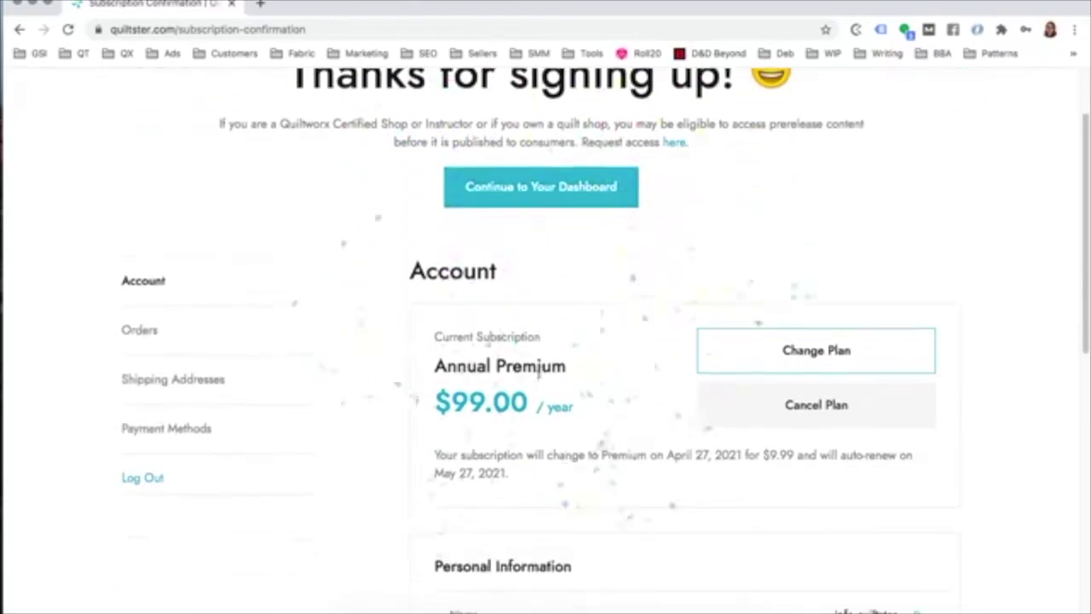
scroll(539, 367, "down", 1)
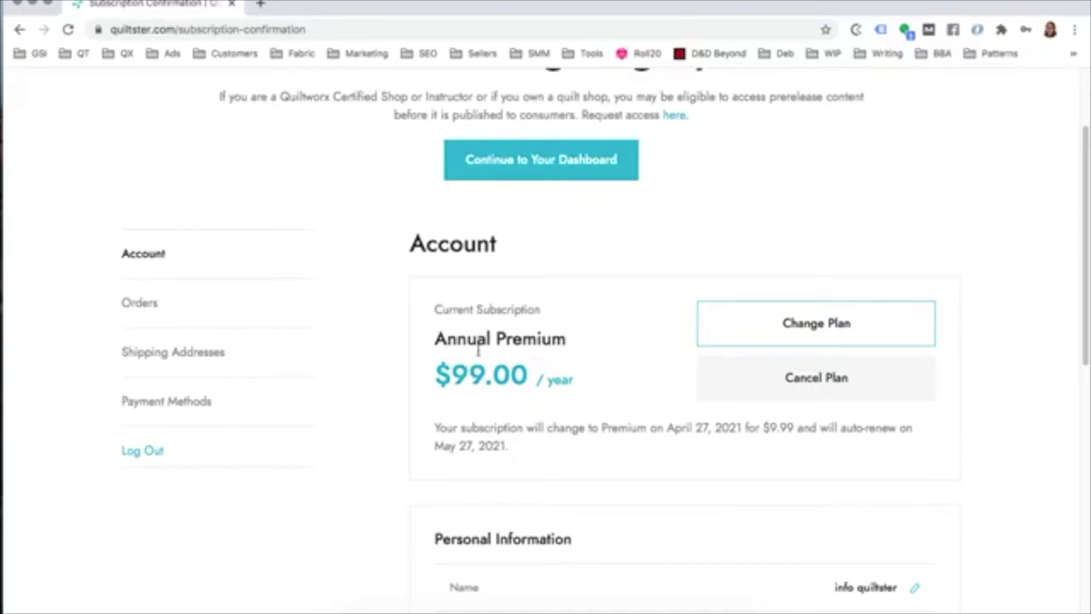
scroll(480, 355, "up", 1)
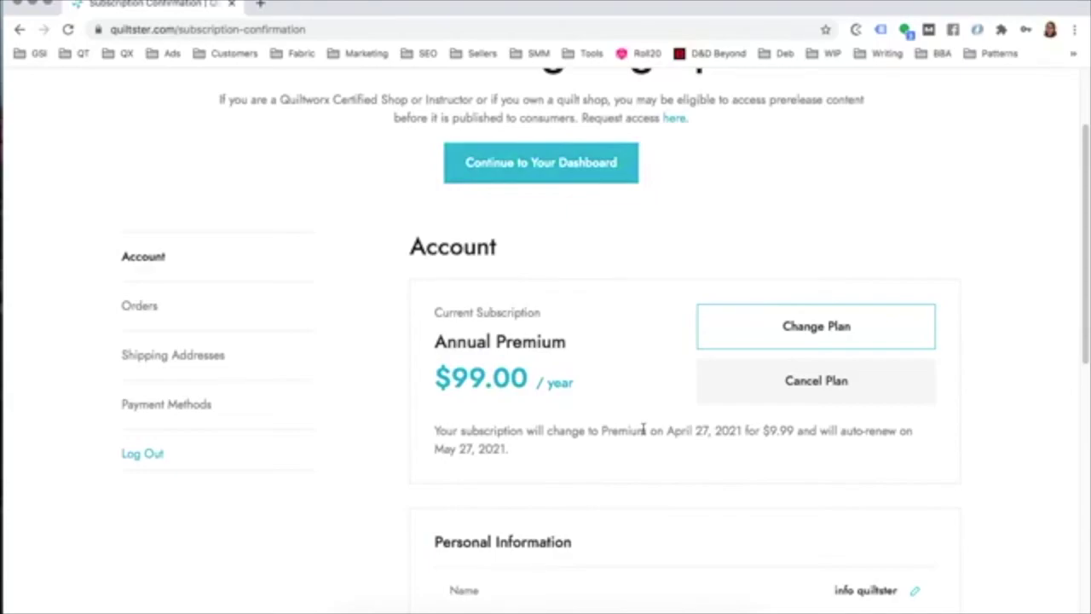
left_click_drag(743, 431, 667, 430)
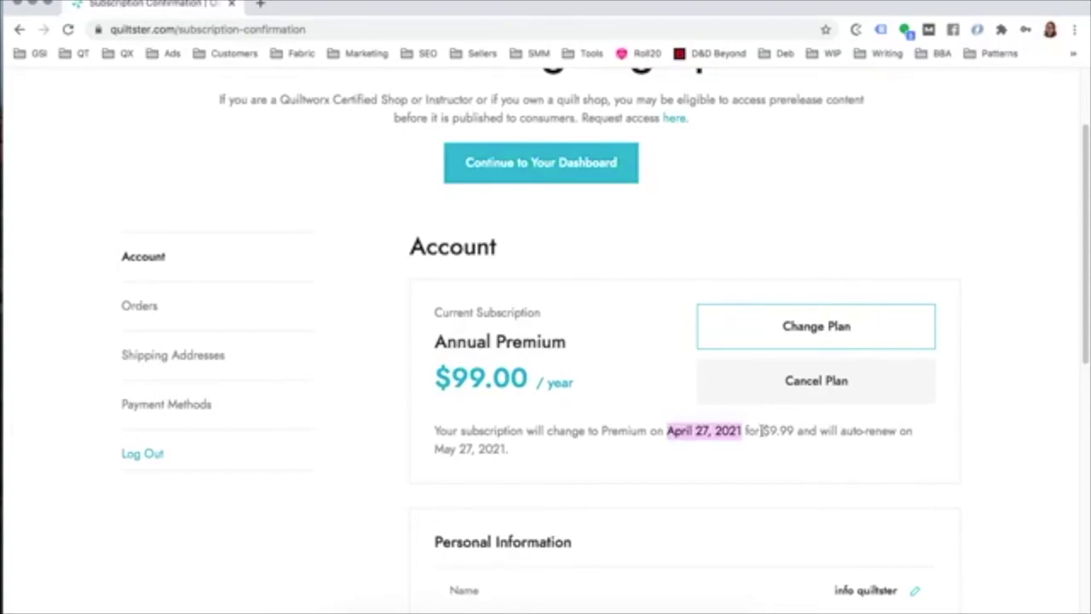
left_click_drag(761, 430, 798, 431)
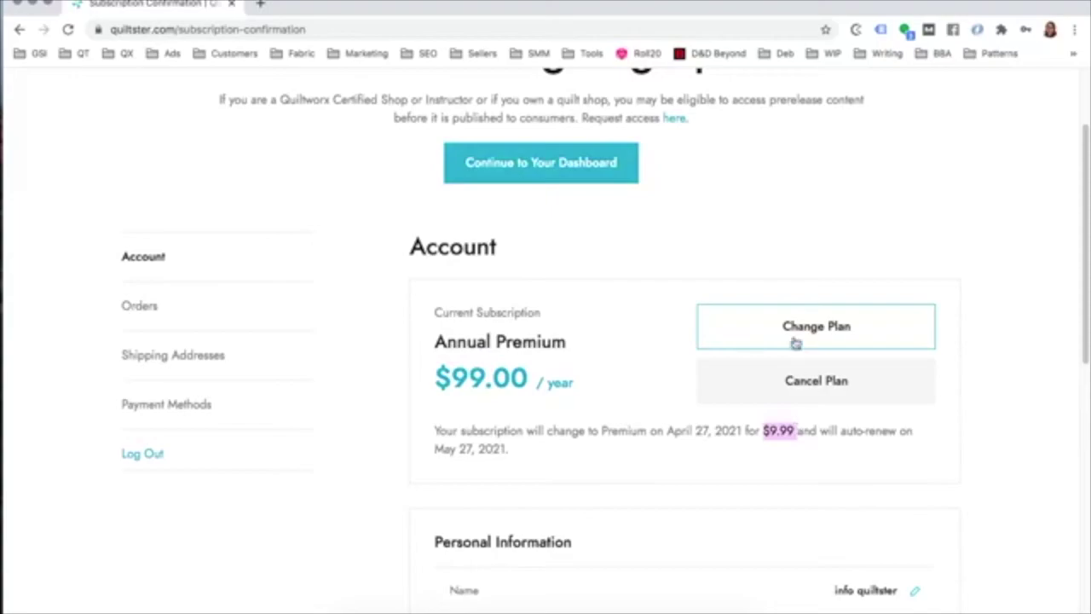
left_click(817, 382)
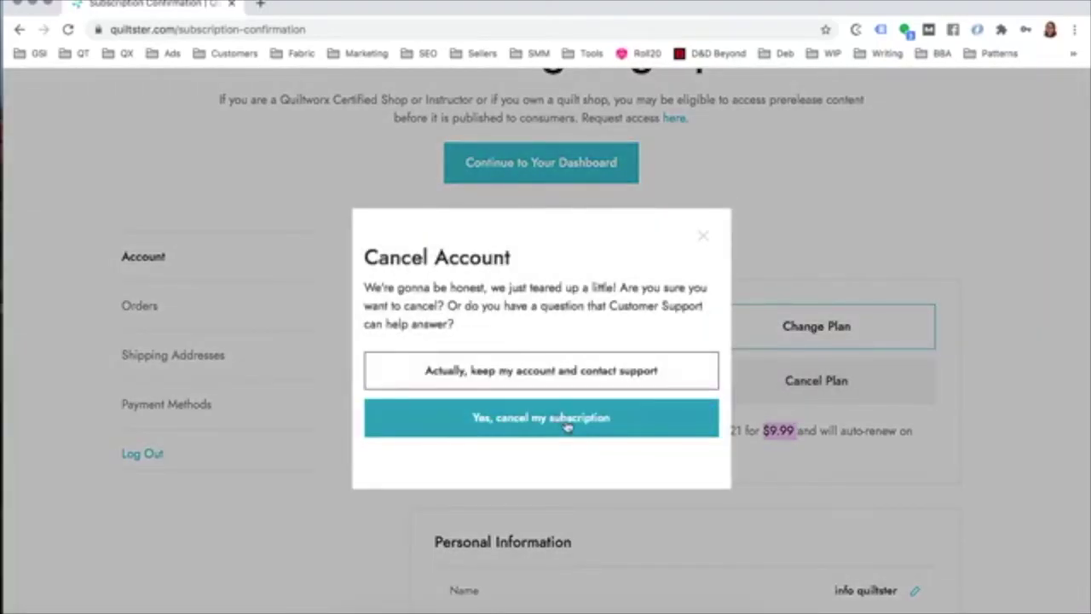
left_click(643, 422)
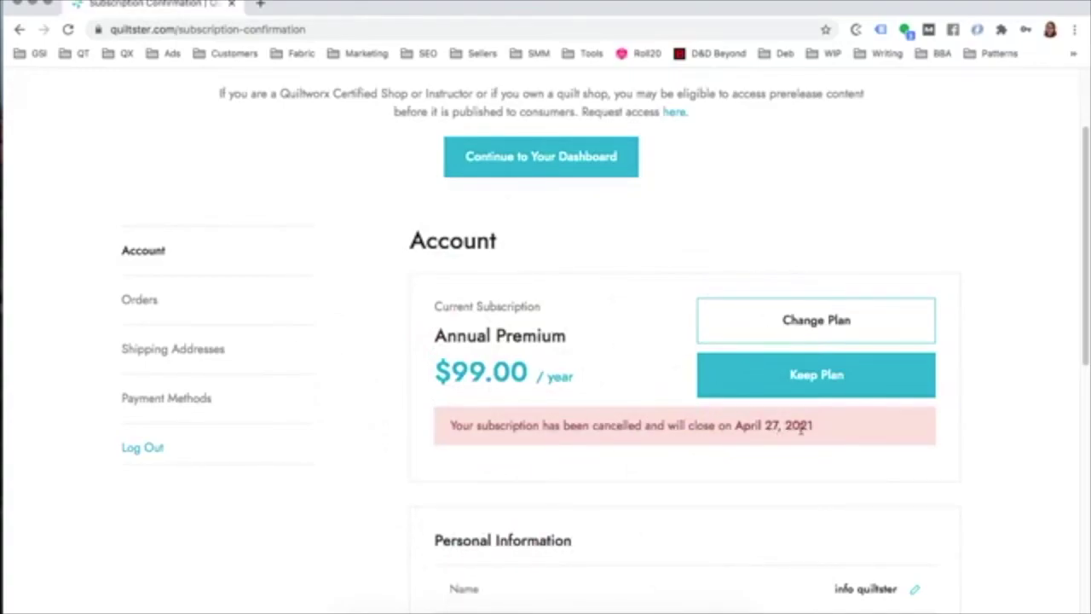
left_click_drag(583, 382, 432, 312)
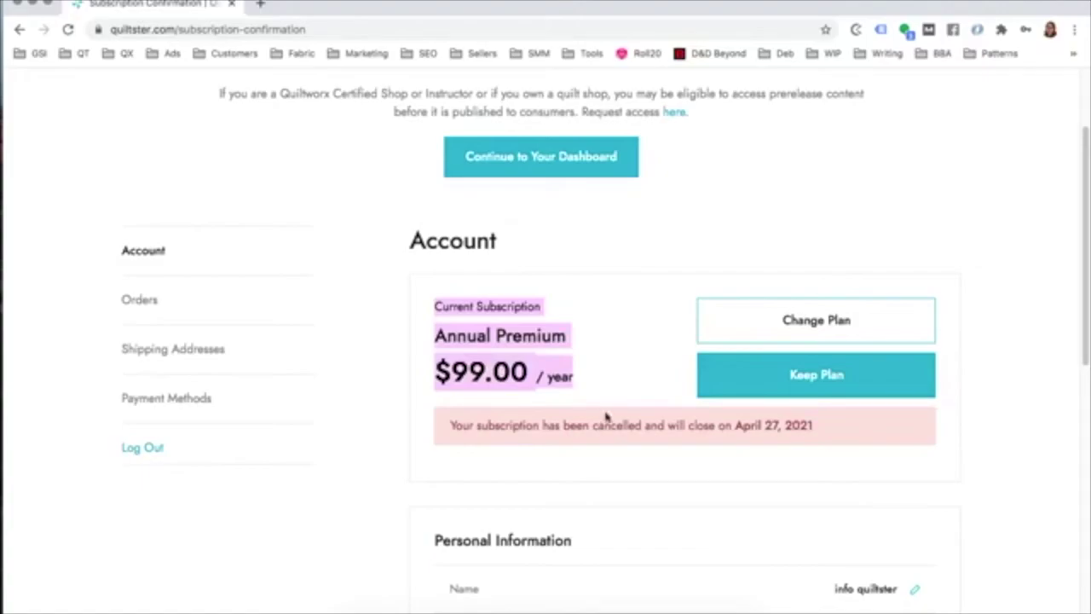
left_click(645, 422)
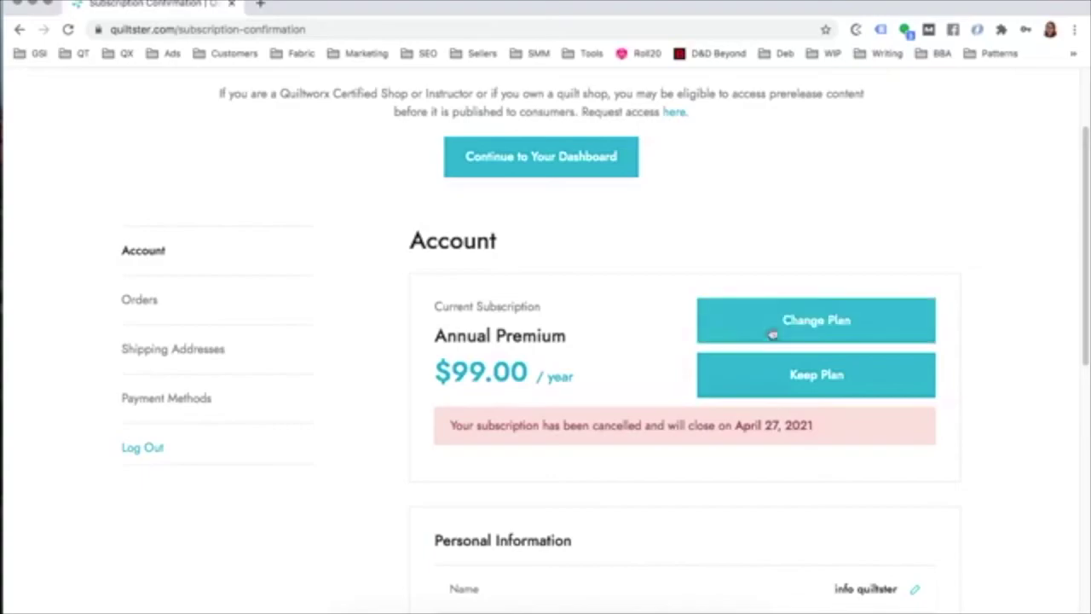
left_click(817, 385)
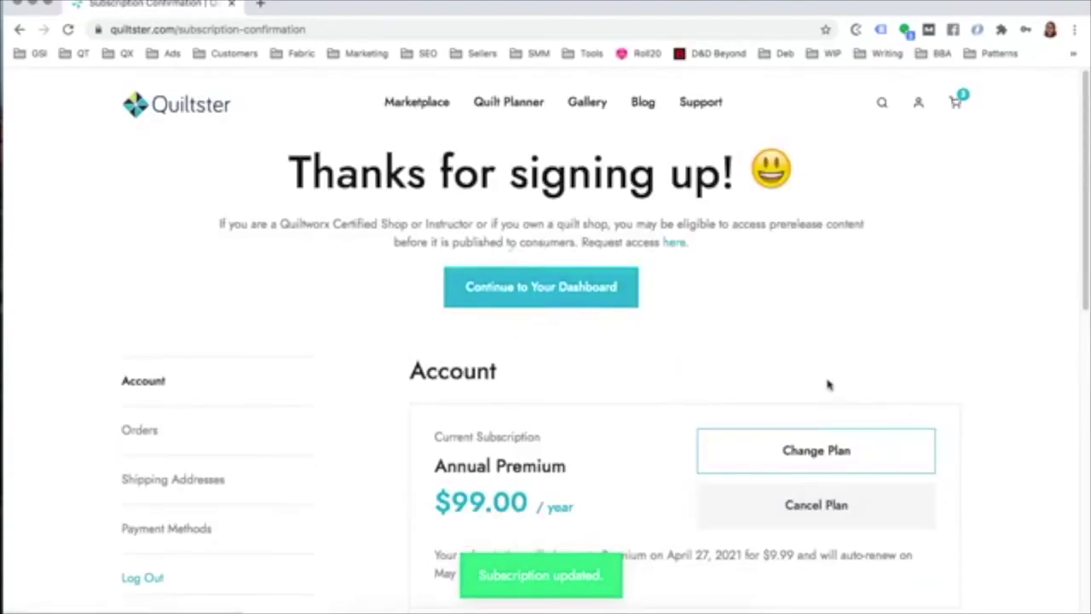
scroll(587, 382, "down", 1)
scroll(587, 382, "down", 2)
left_click_drag(431, 447, 526, 468)
left_click_drag(785, 446, 674, 448)
left_click_drag(782, 450, 792, 451)
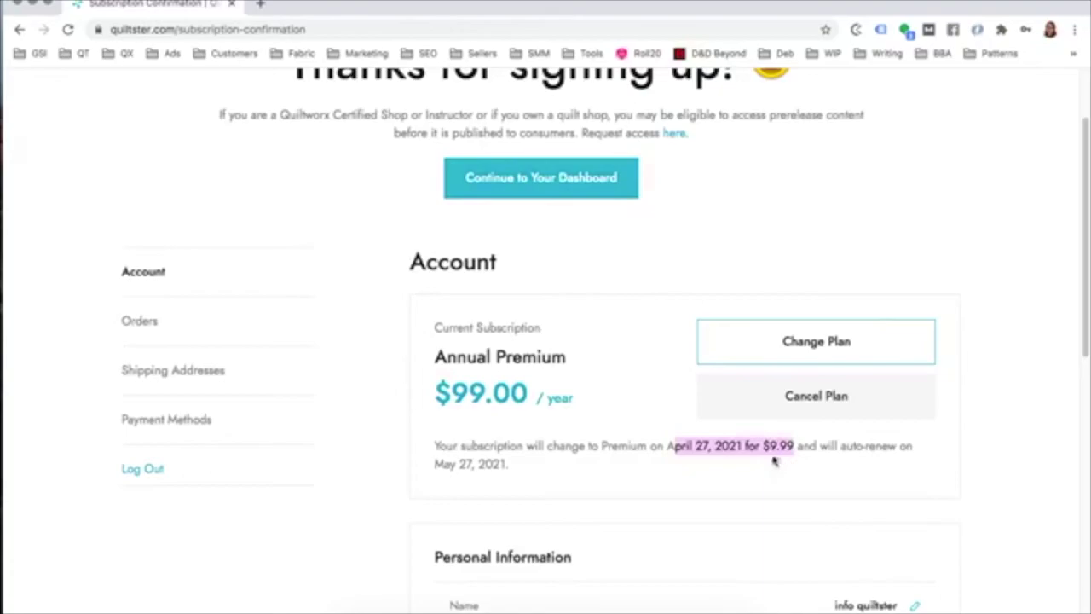
triple_click(767, 450)
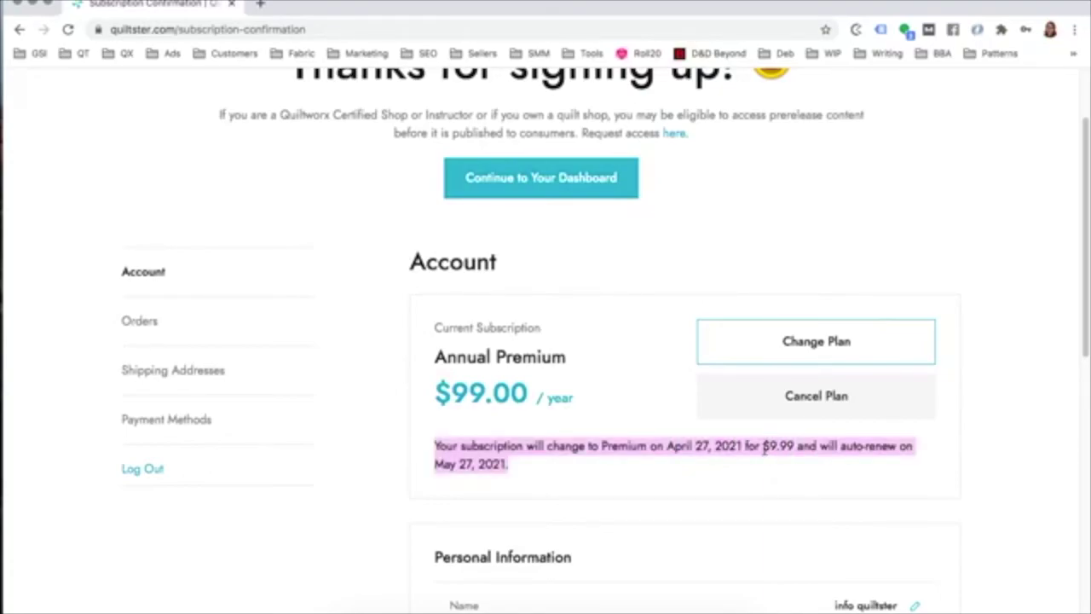
scroll(612, 424, "down", 1)
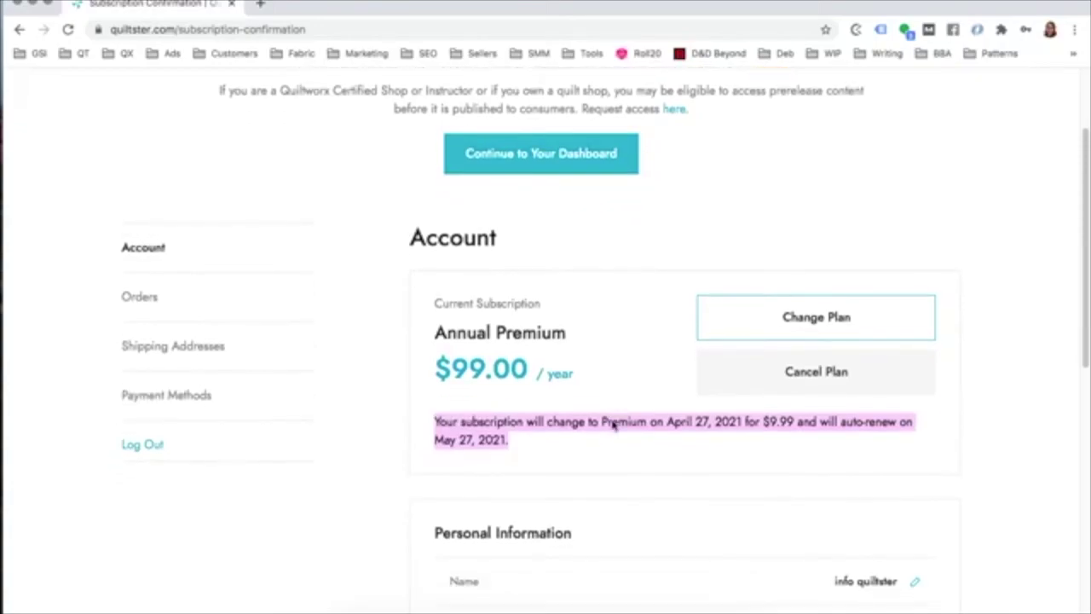
scroll(601, 430, "down", 1)
scroll(530, 396, "down", 3)
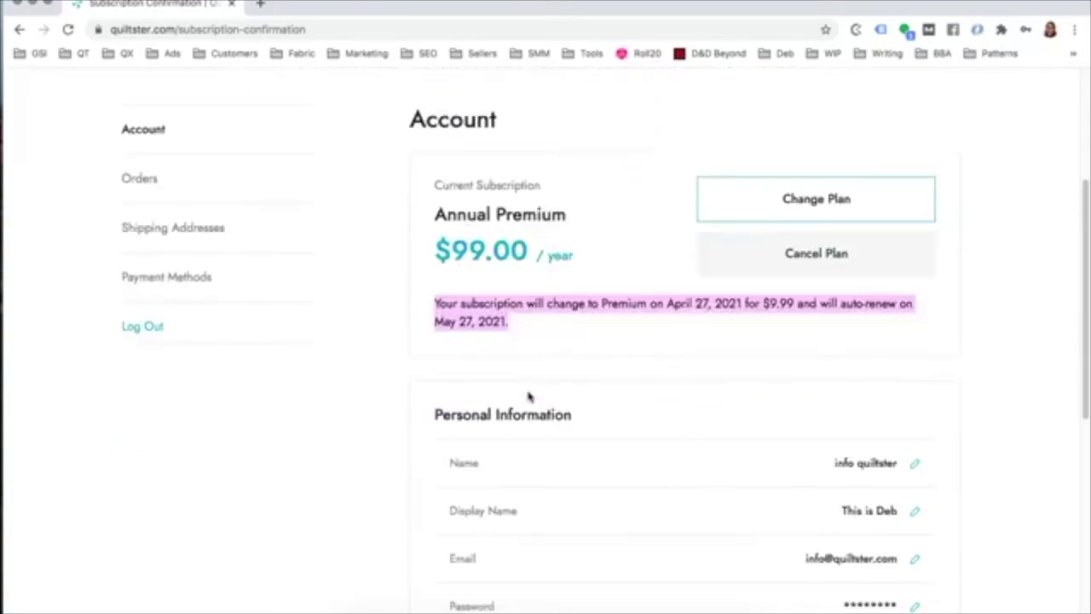
scroll(520, 394, "down", 3)
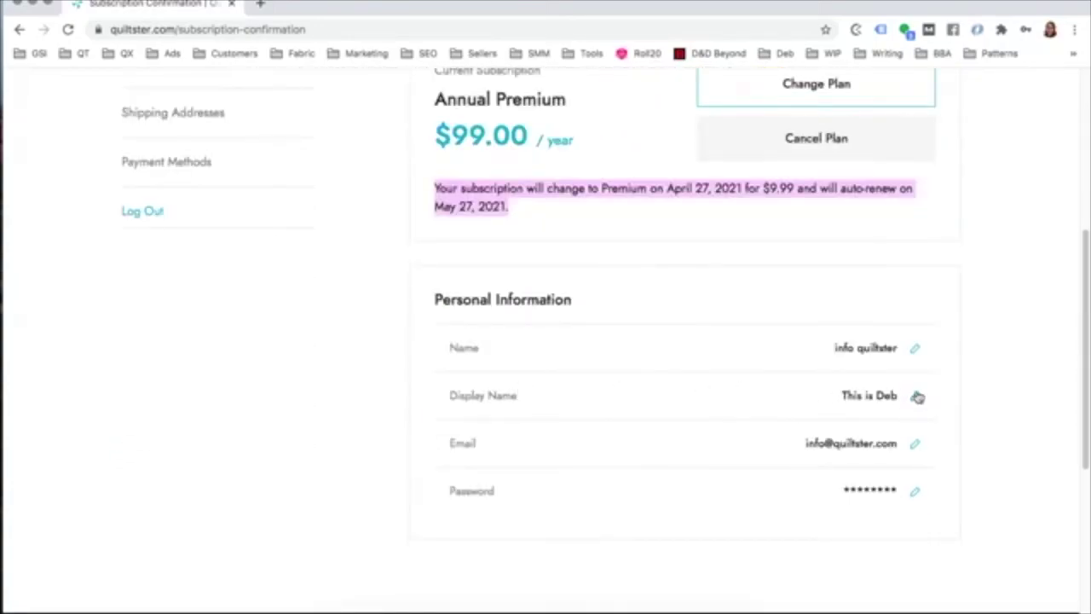
Step: Replace the account's display name with the new short name and save it
left_click(916, 395)
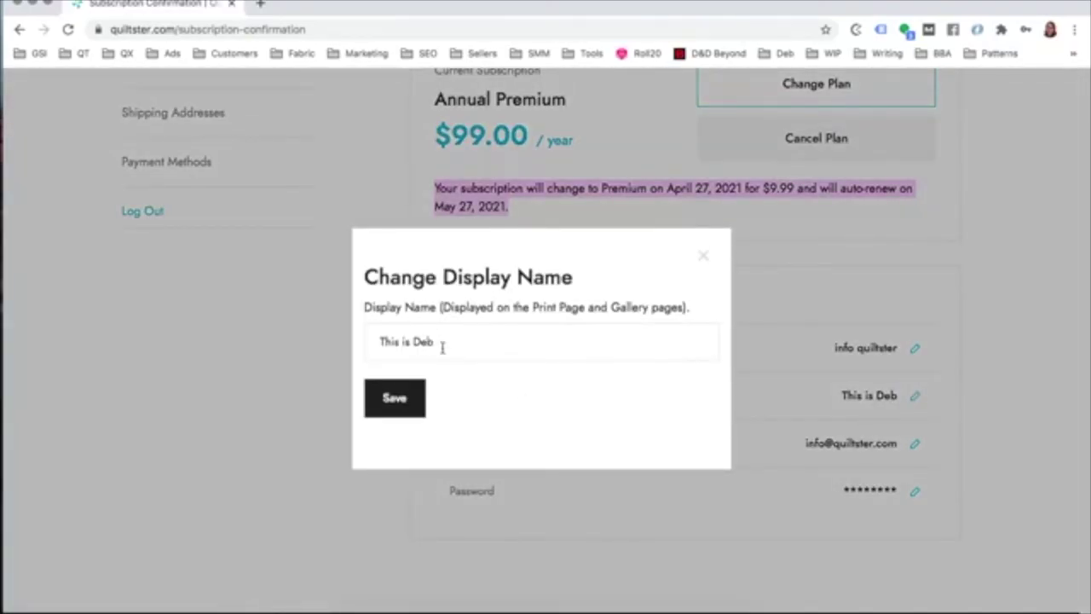
triple_click(441, 346)
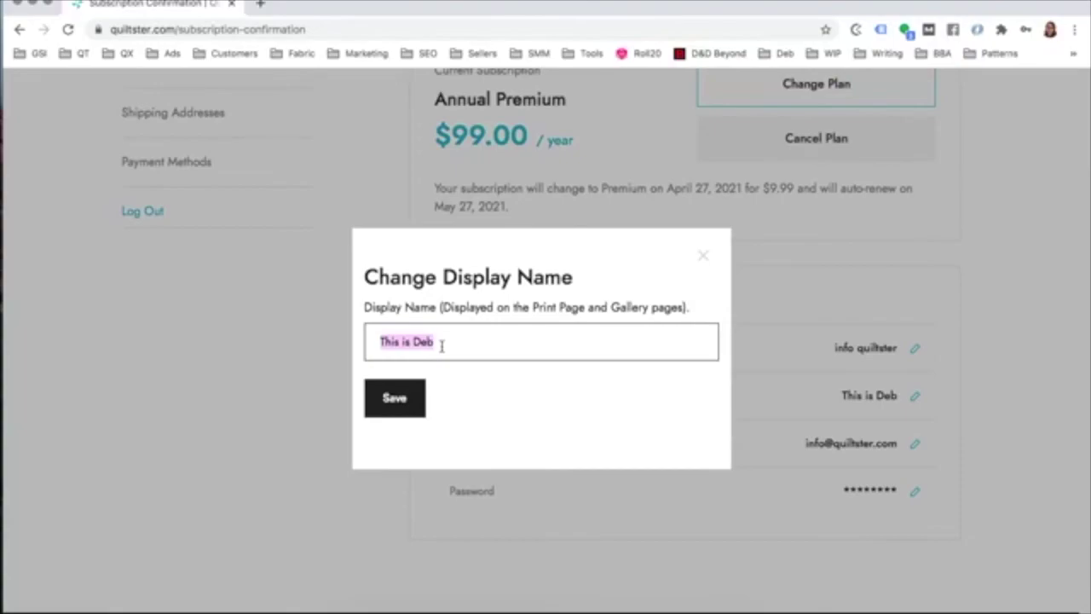
type("Deborah B.")
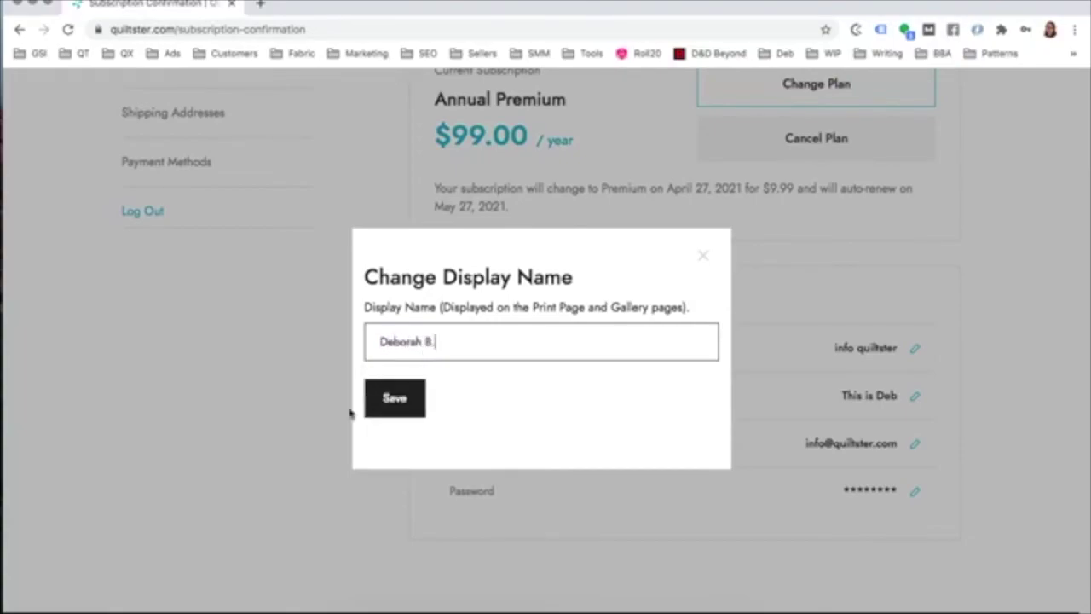
left_click(380, 396)
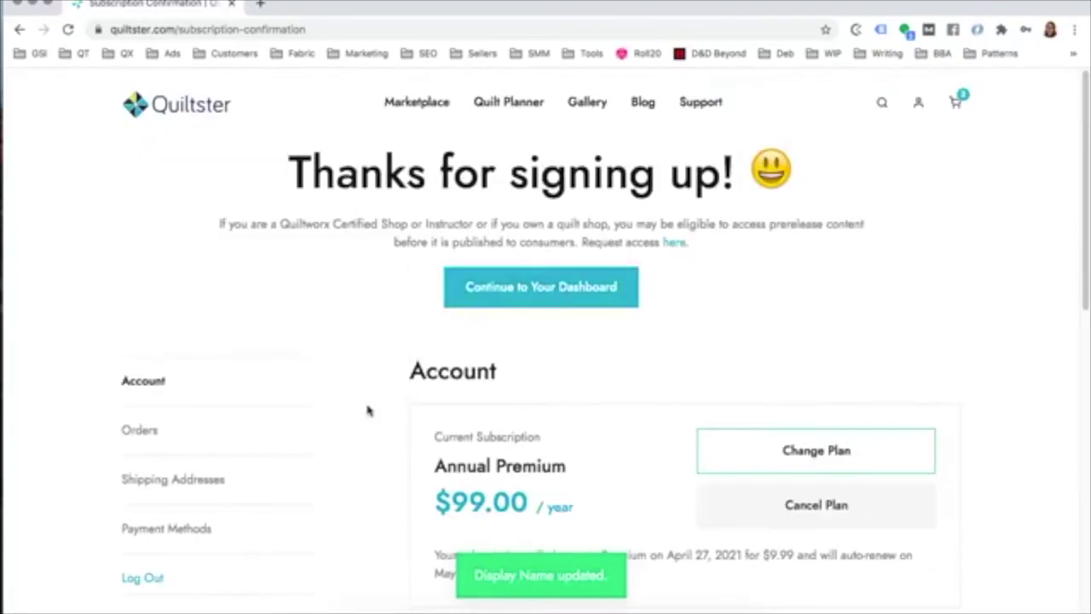
scroll(906, 439, "down", 5)
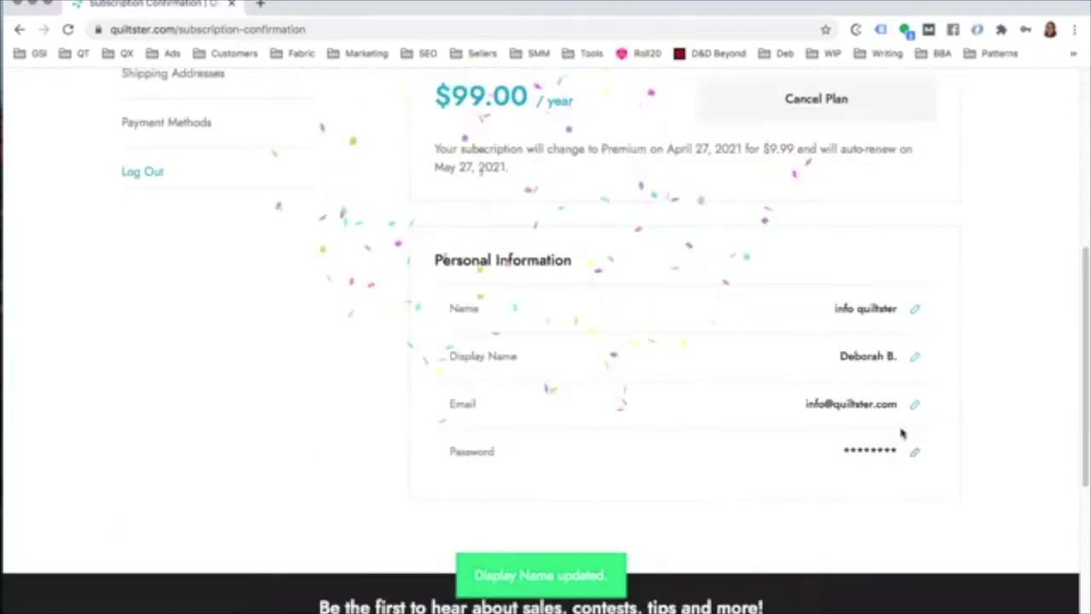
left_click_drag(840, 357, 899, 356)
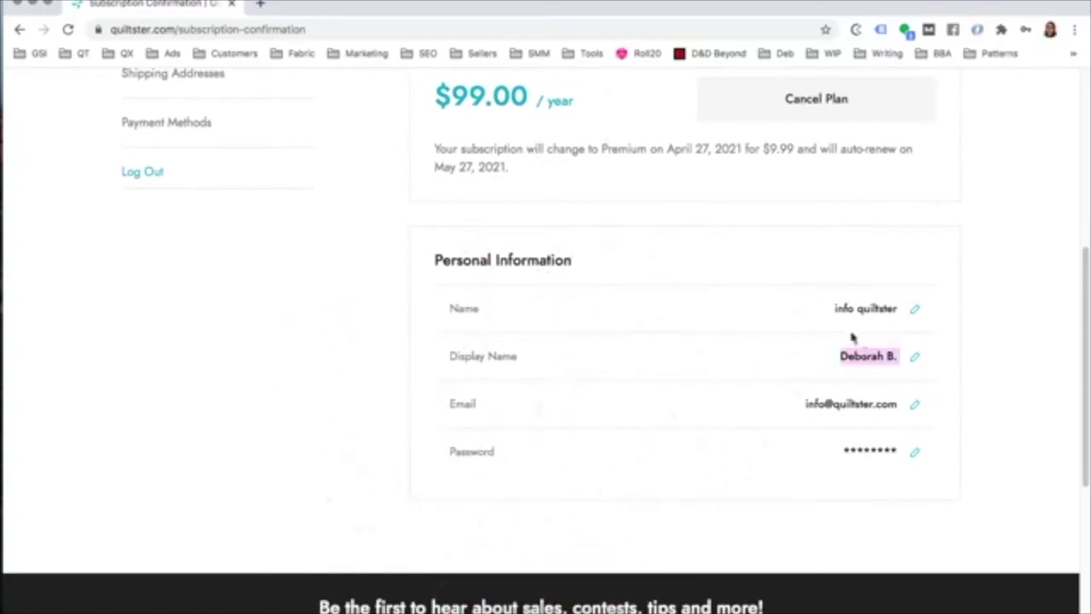
Step: Enter the account holder's new first and last name and save them
left_click(916, 311)
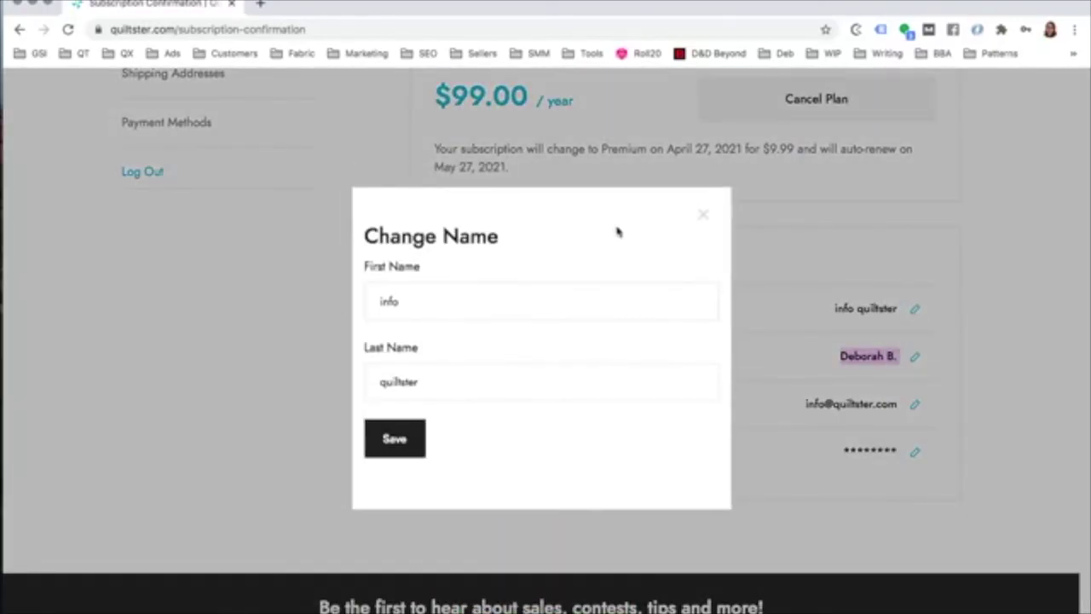
double_click(480, 313)
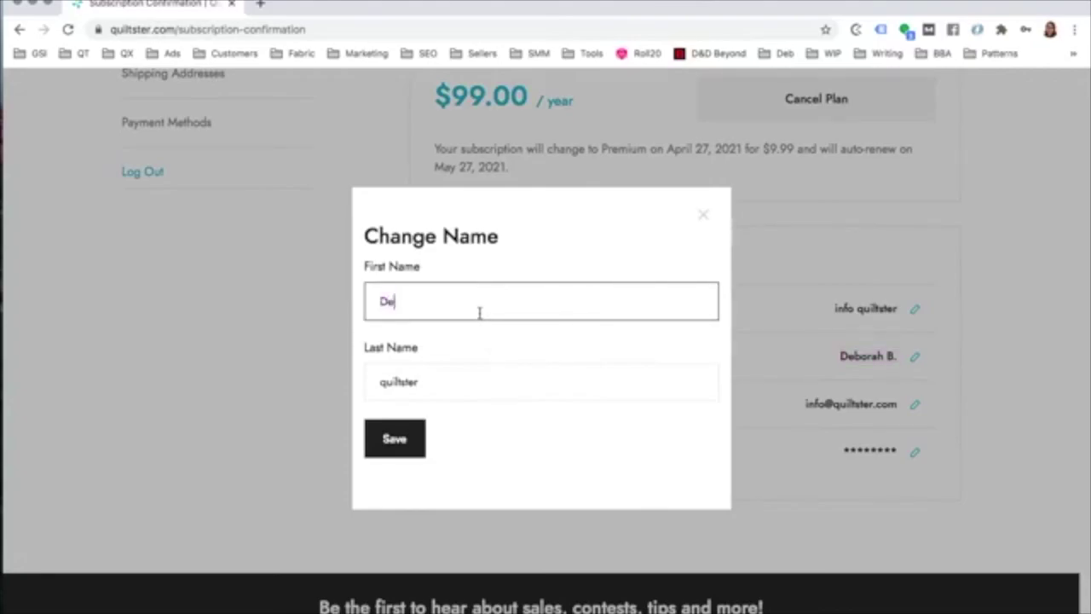
key("Tab")
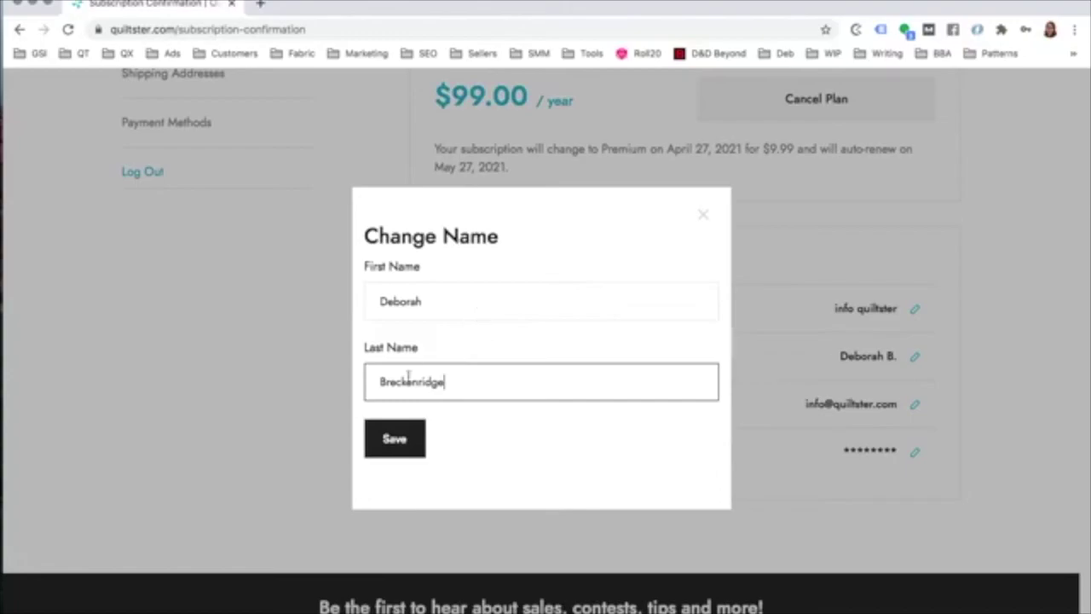
left_click(394, 438)
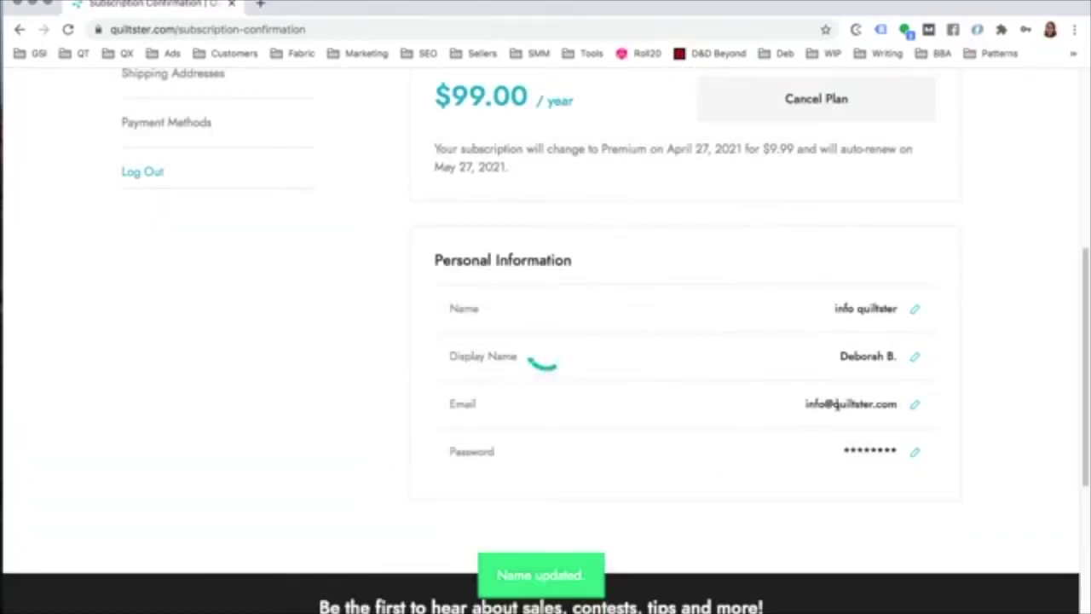
Step: Open the account's order history
scroll(850, 475, "down", 8)
scroll(869, 261, "up", 3)
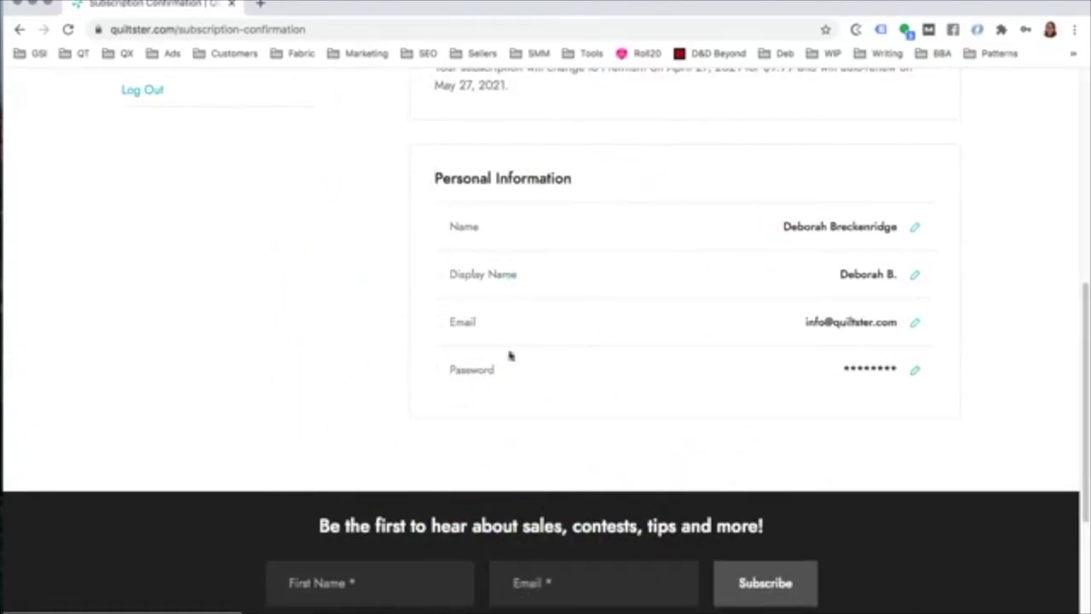
scroll(409, 309, "up", 5)
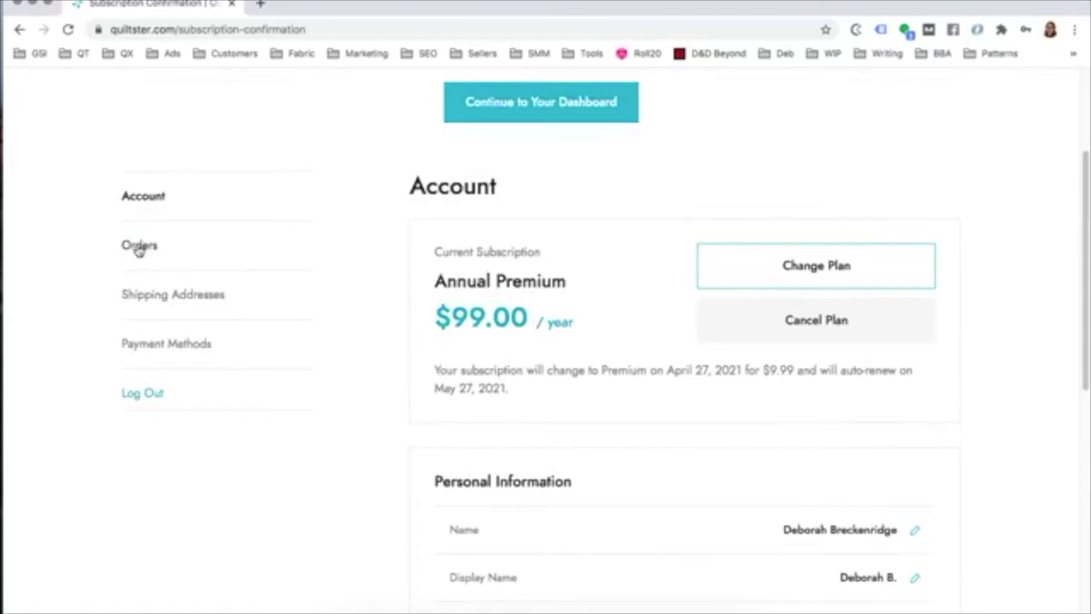
left_click(139, 246)
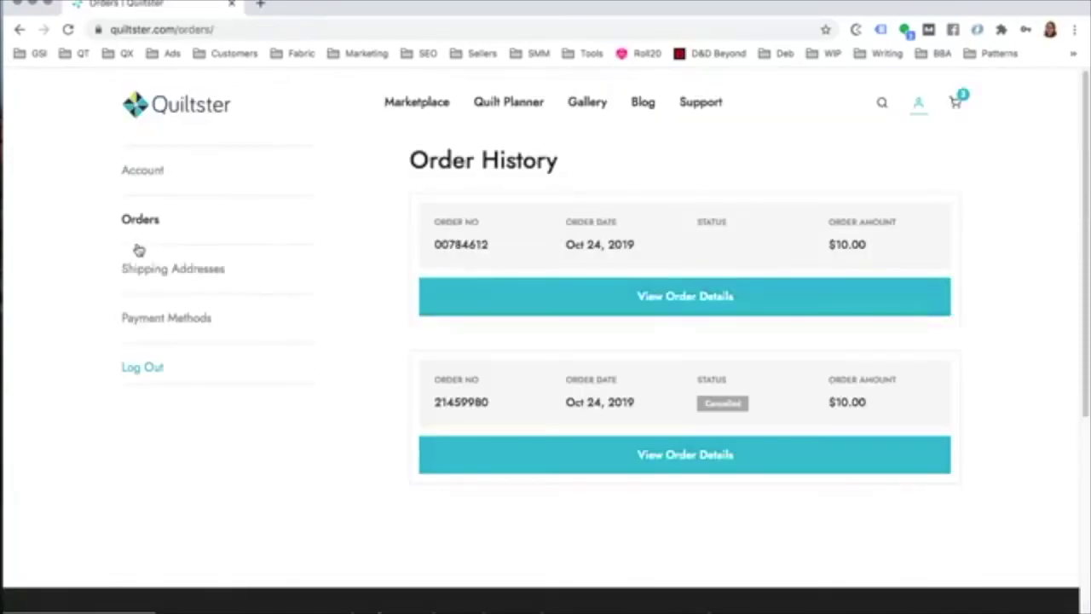
Step: Review the first $10.00 order's details, then go to Shipping Addresses
left_click(689, 304)
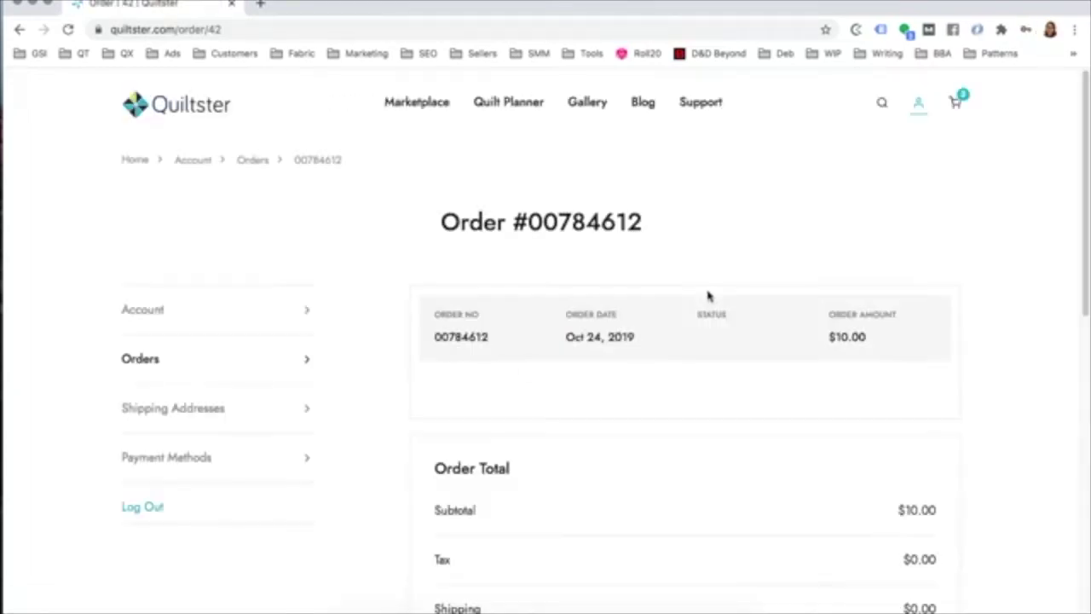
scroll(708, 295, "down", 5)
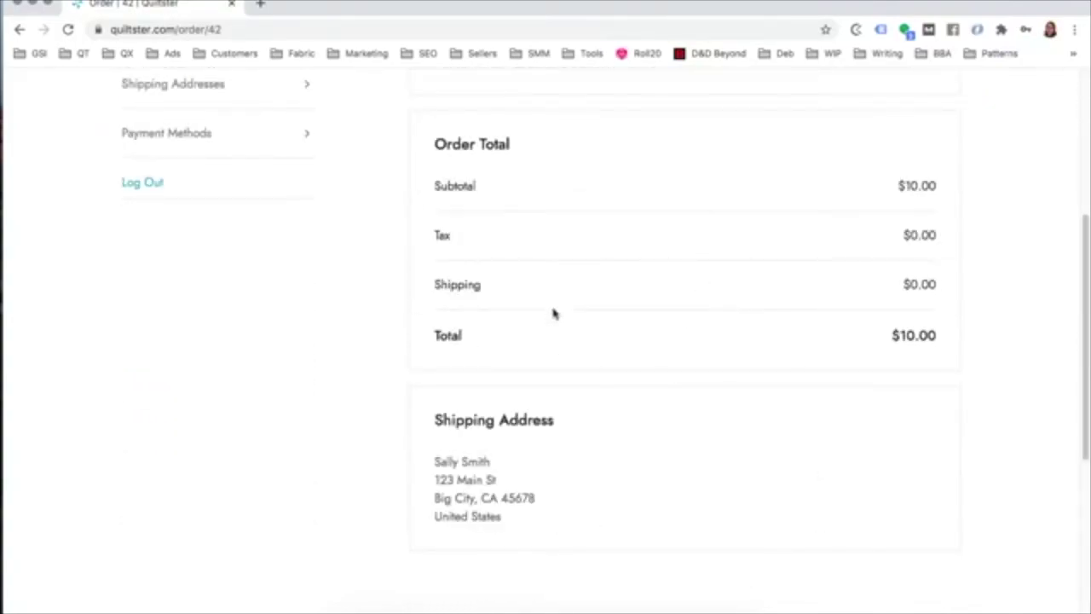
scroll(553, 312, "up", 5)
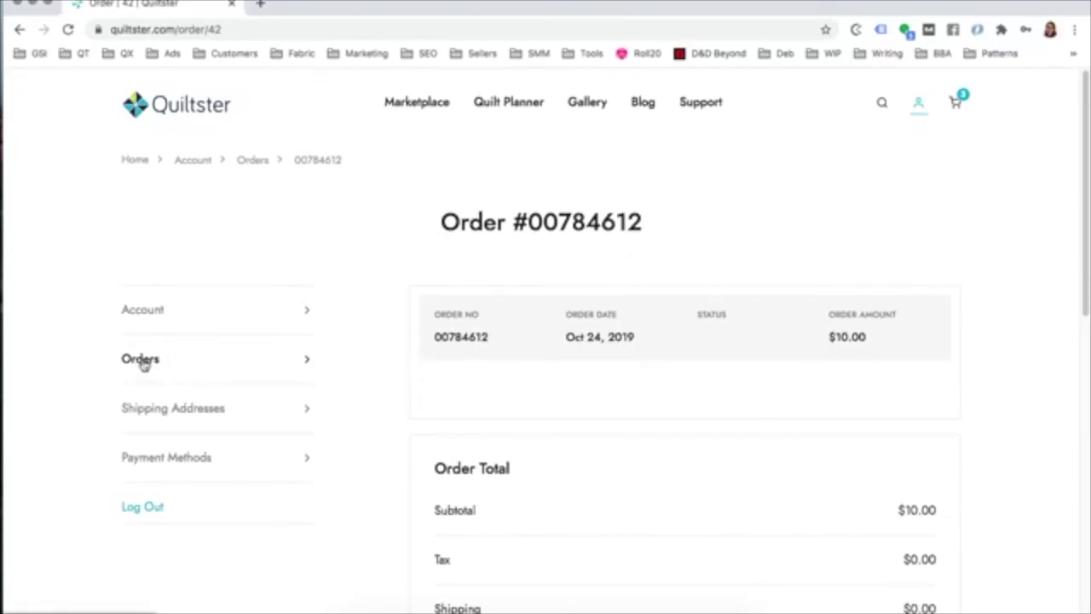
scroll(591, 393, "down", 3)
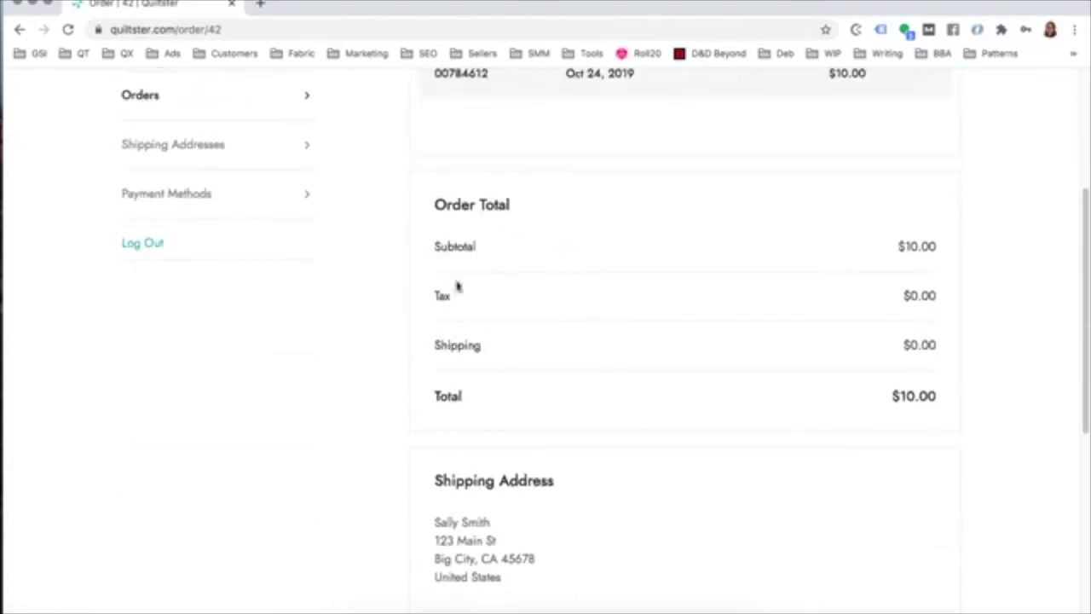
left_click(139, 97)
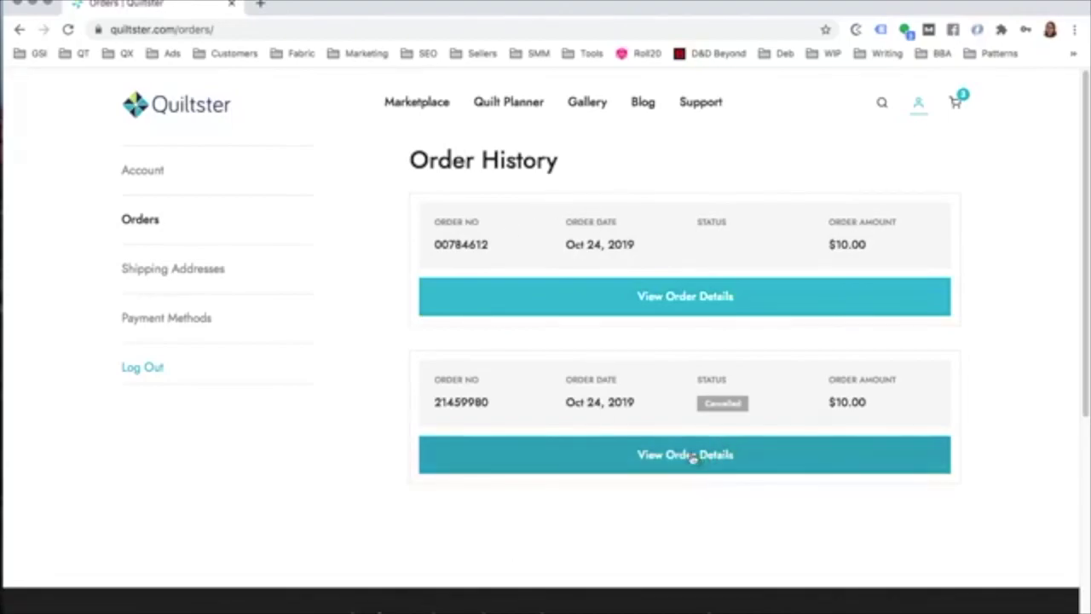
scroll(465, 361, "down", 1)
left_click(156, 267)
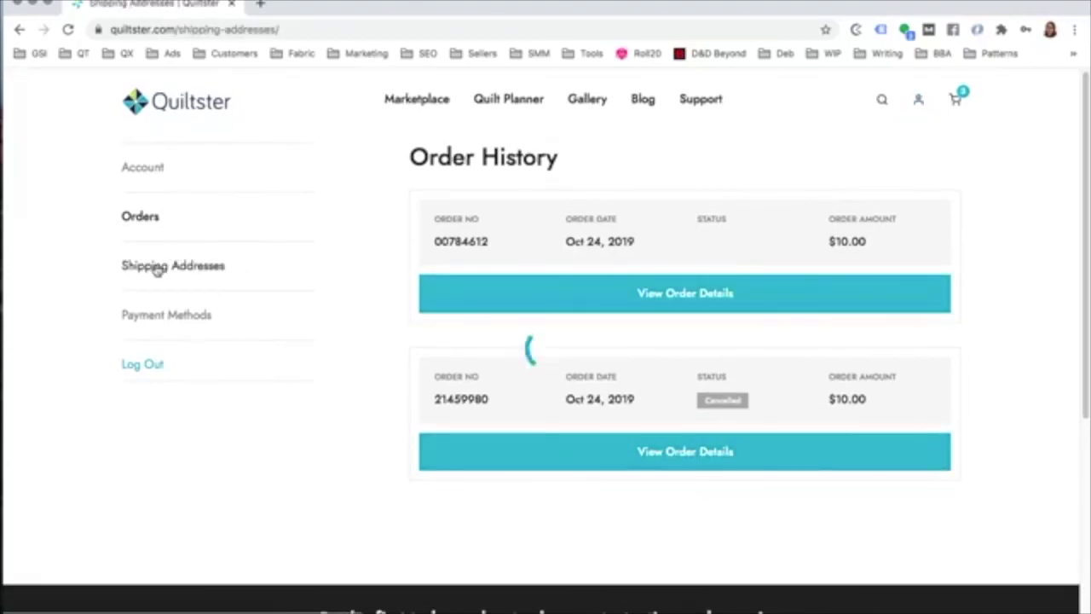
Step: Check the saved payment card, then go to the Marketplace
left_click(200, 317)
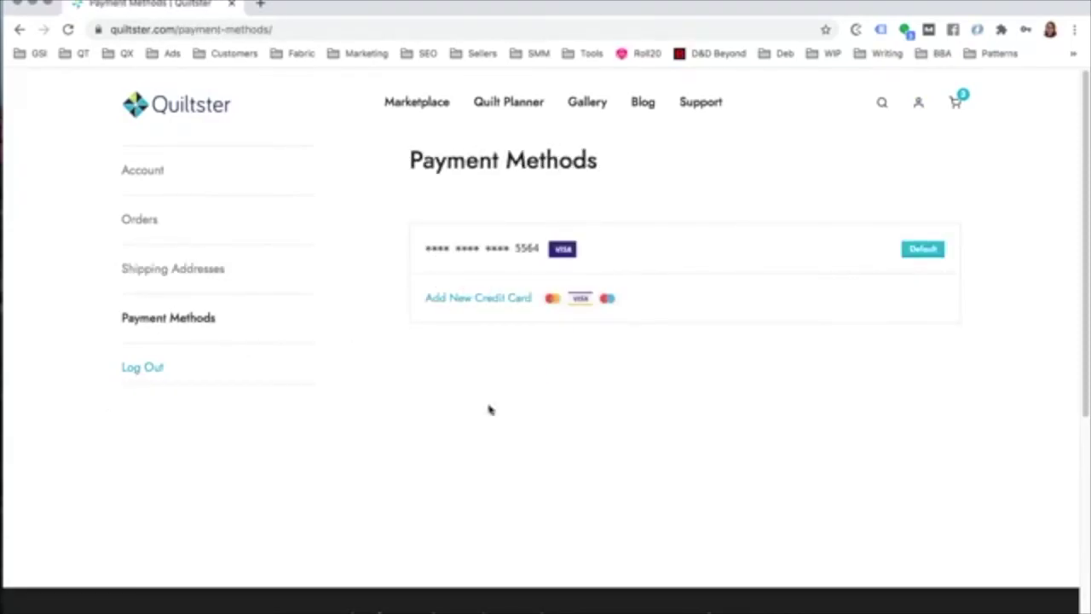
left_click(404, 102)
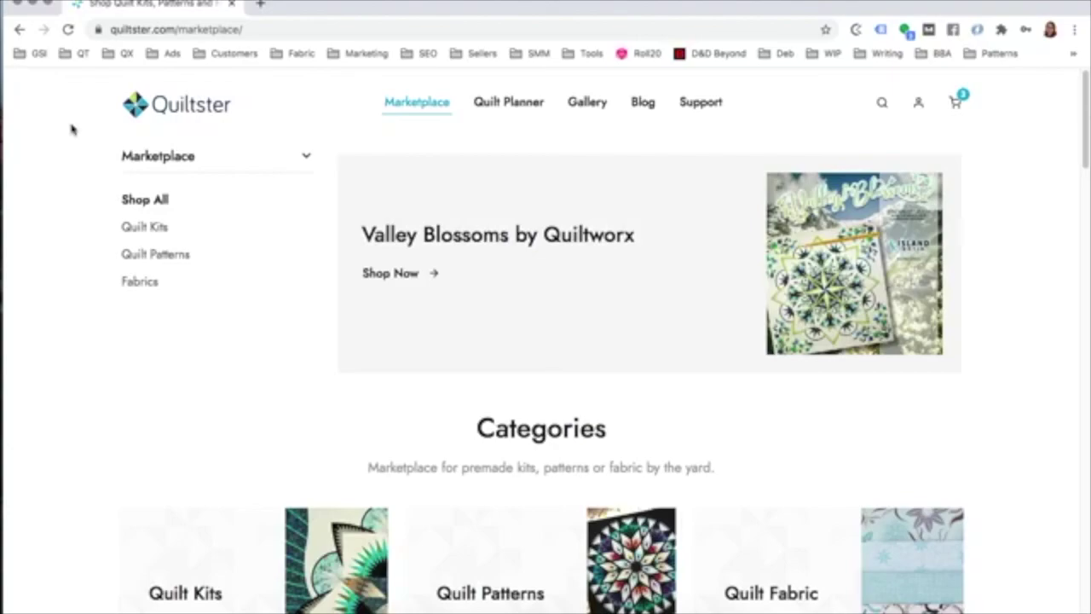
Step: Show the Quilt Kits and browse the grid, including Wisteria Lane and Terracotta
left_click(136, 229)
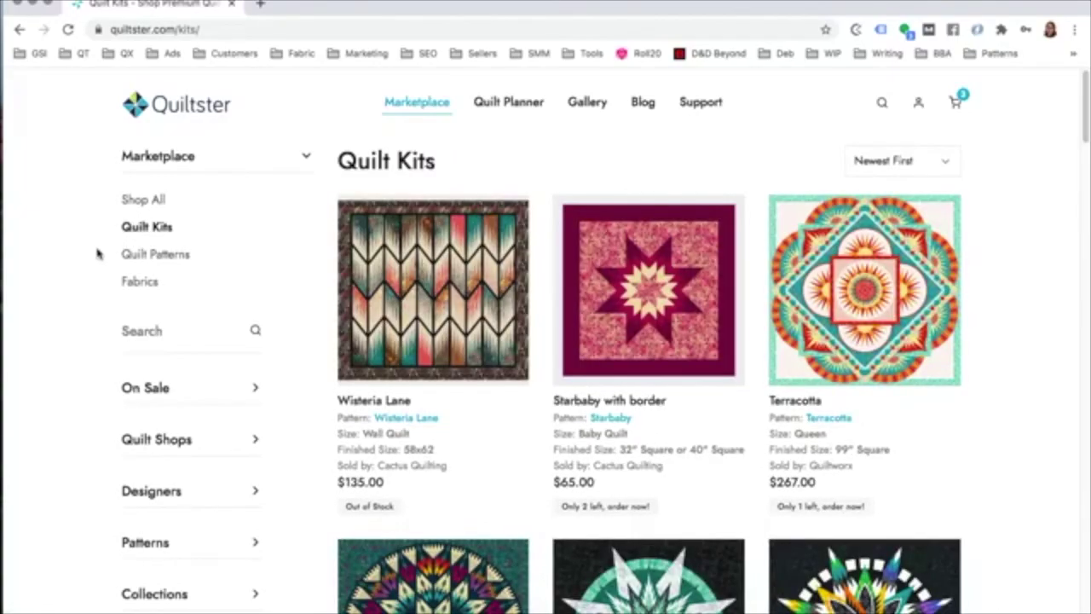
scroll(98, 252, "down", 2)
scroll(98, 252, "down", 4)
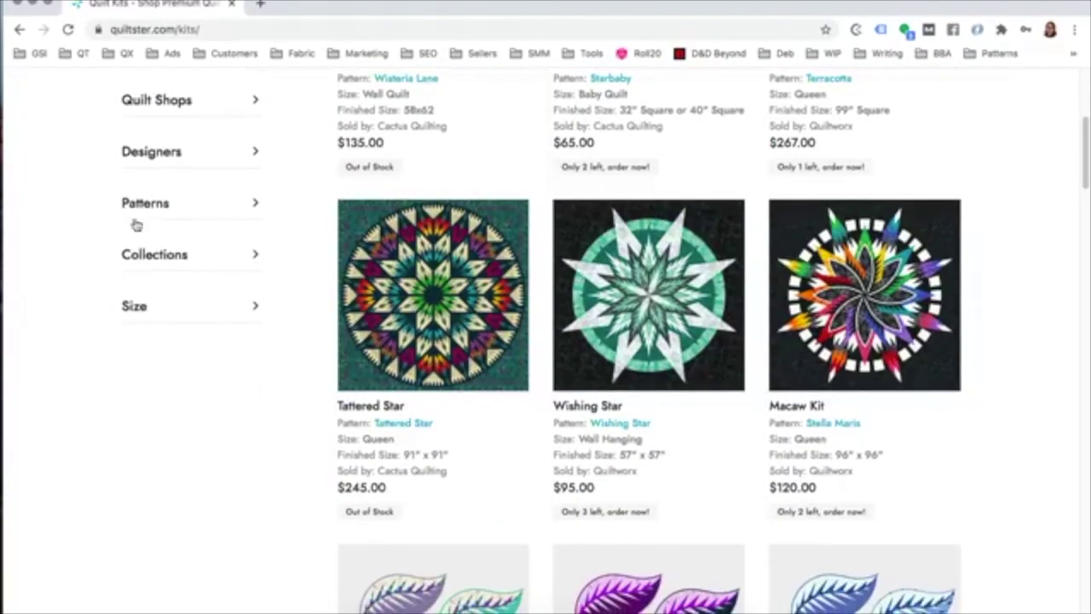
scroll(17, 341, "up", 5)
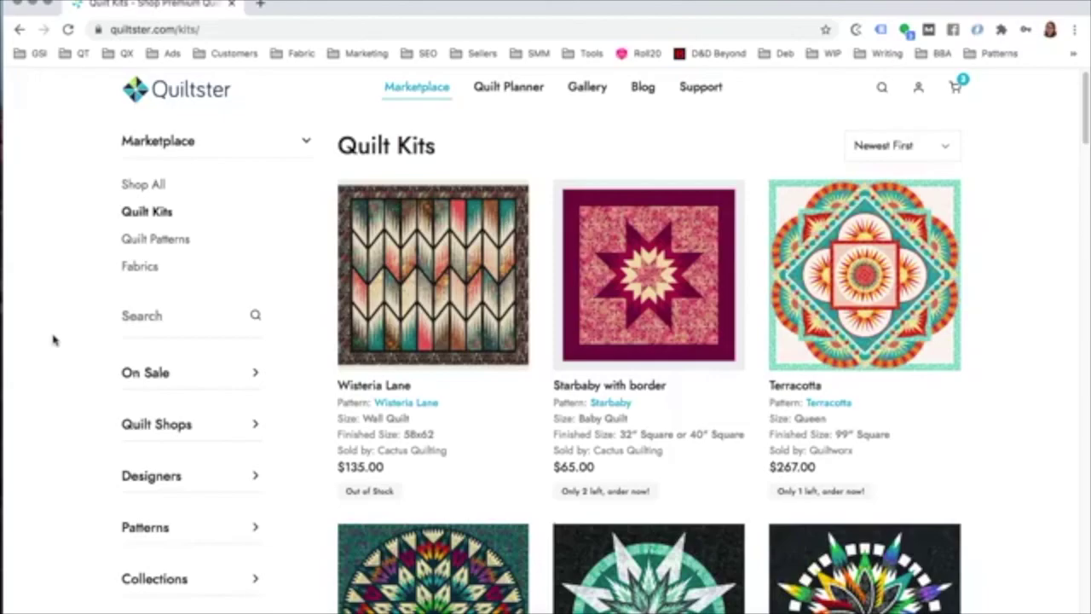
scroll(341, 307, "down", 3)
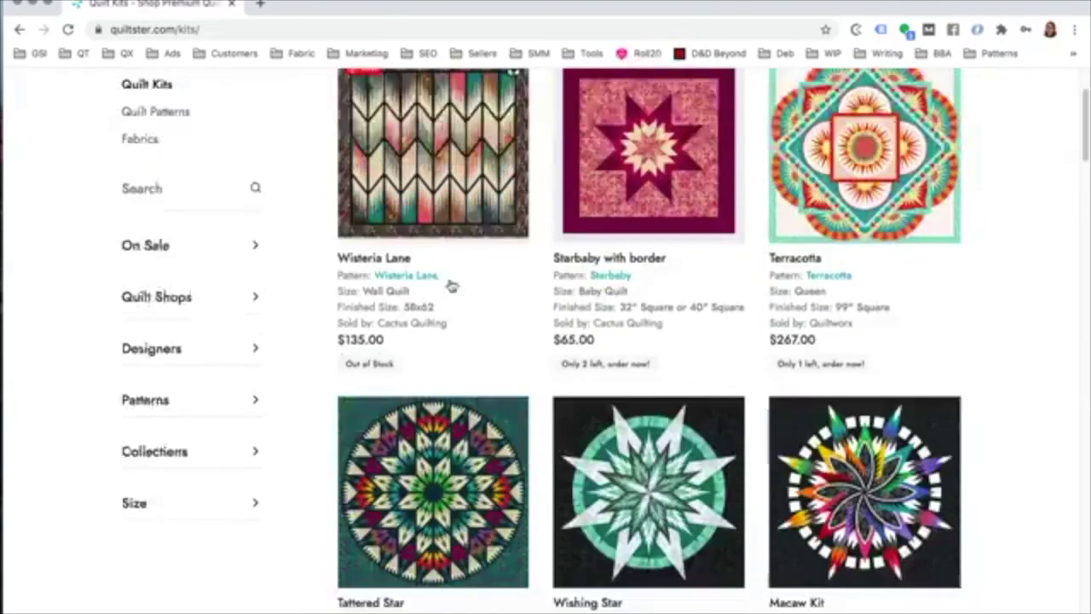
scroll(537, 343, "down", 5)
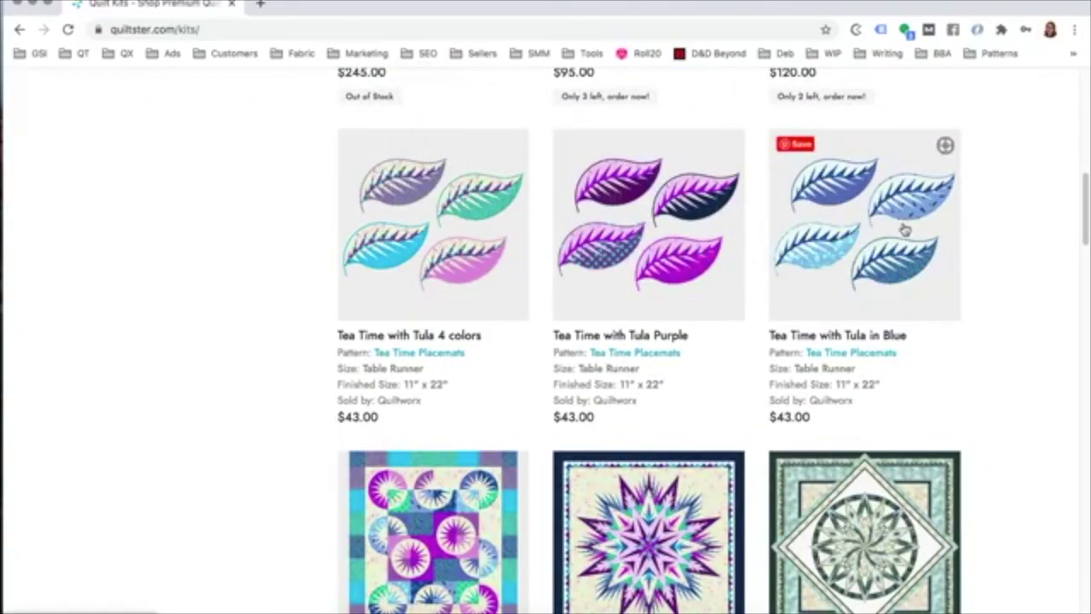
mouse_move(566, 256)
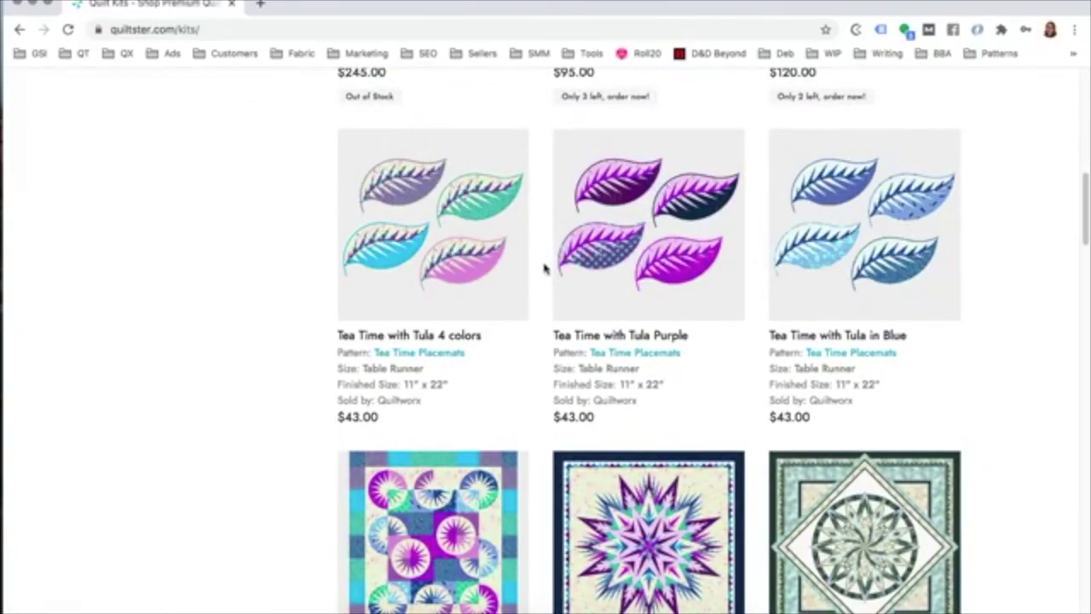
scroll(333, 324, "down", 2)
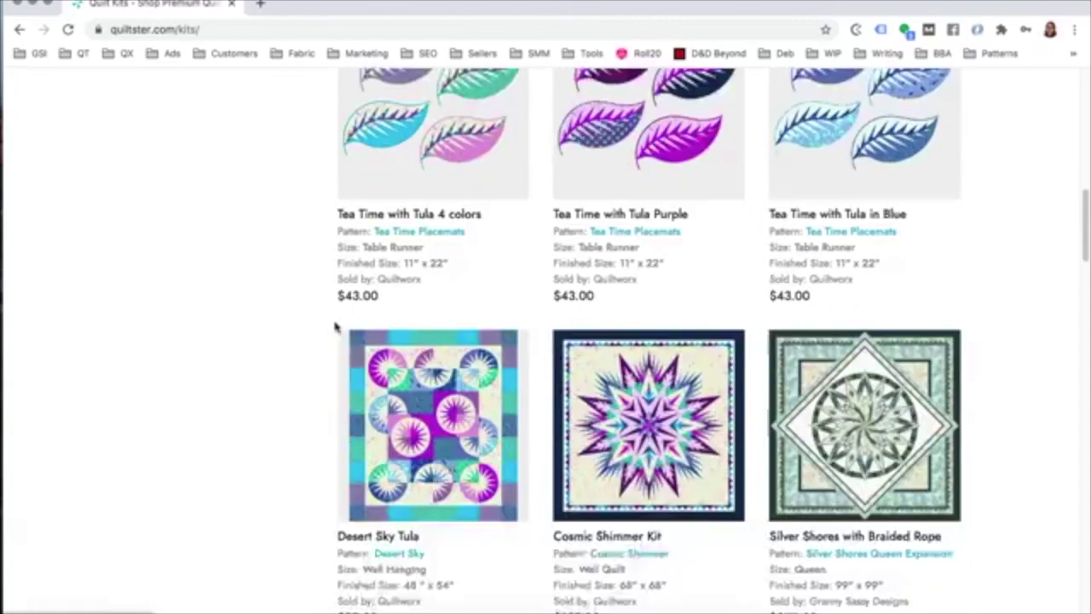
scroll(456, 320, "down", 3)
scroll(498, 328, "down", 1)
scroll(503, 339, "down", 2)
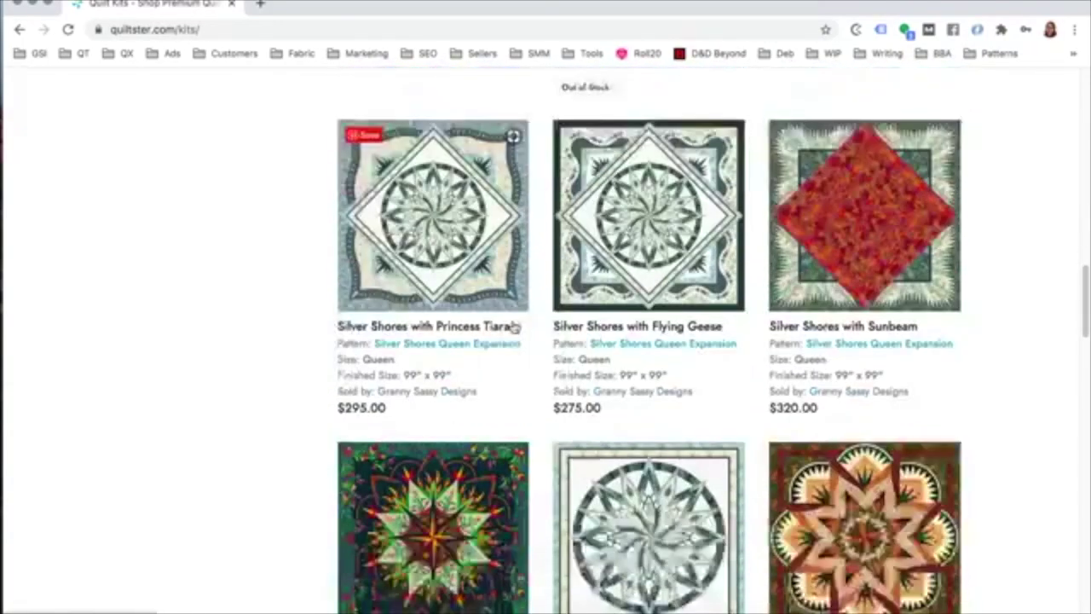
scroll(503, 339, "down", 2)
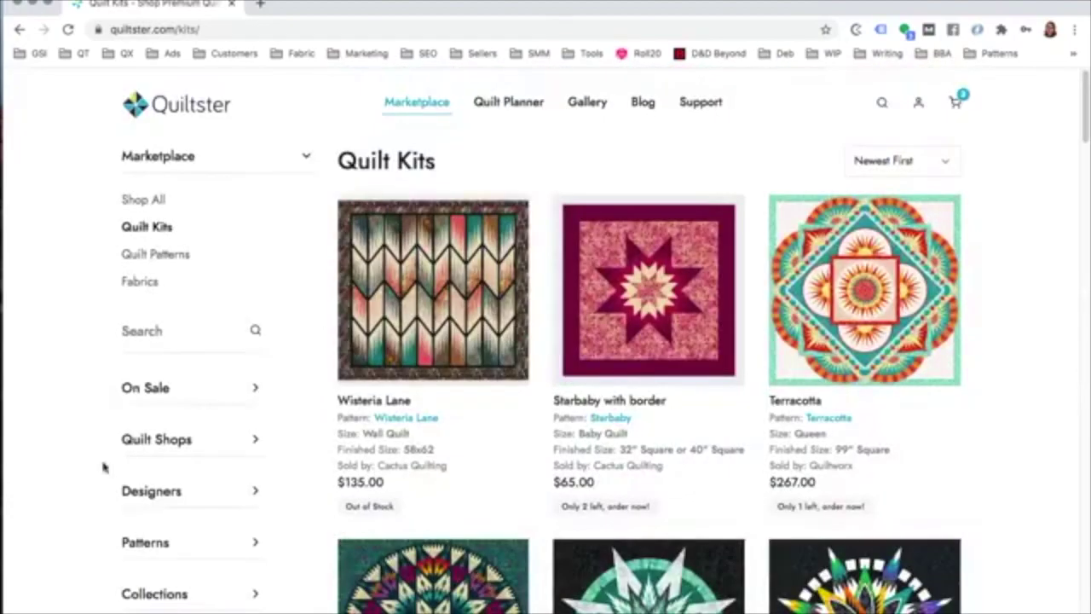
Step: Filter kits to the Always Quilting shop and open Valley Blossoms Queen - Peach
left_click(169, 439)
scroll(161, 453, "down", 3)
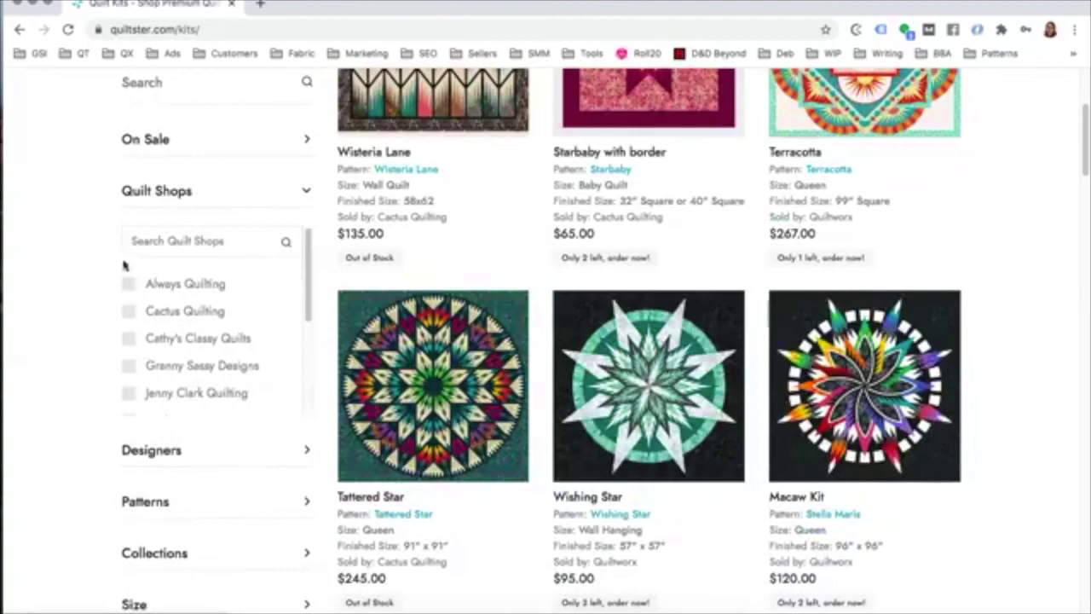
left_click(128, 287)
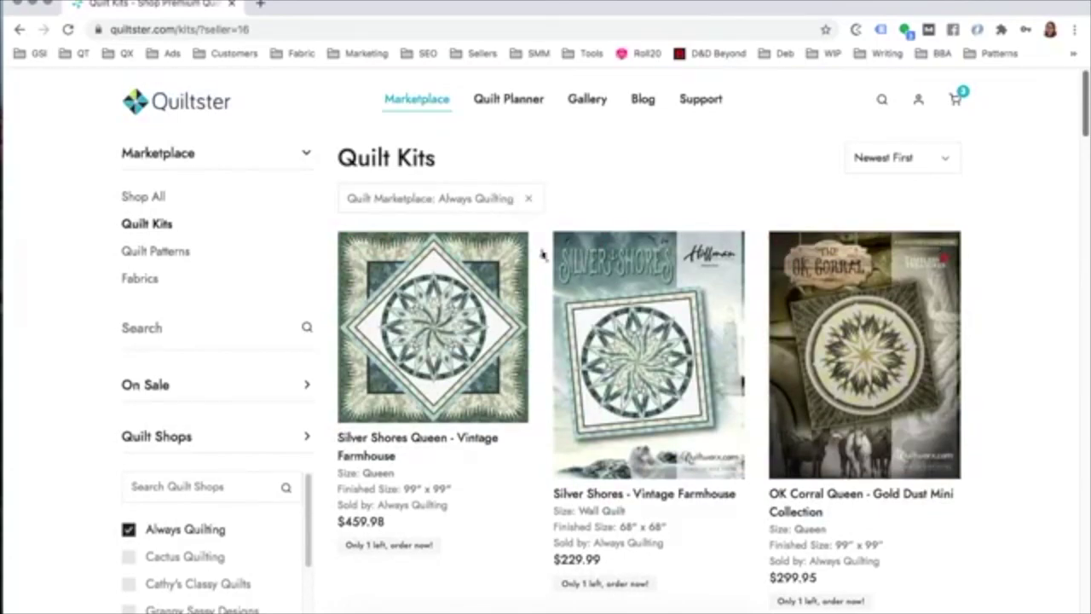
triple_click(392, 506)
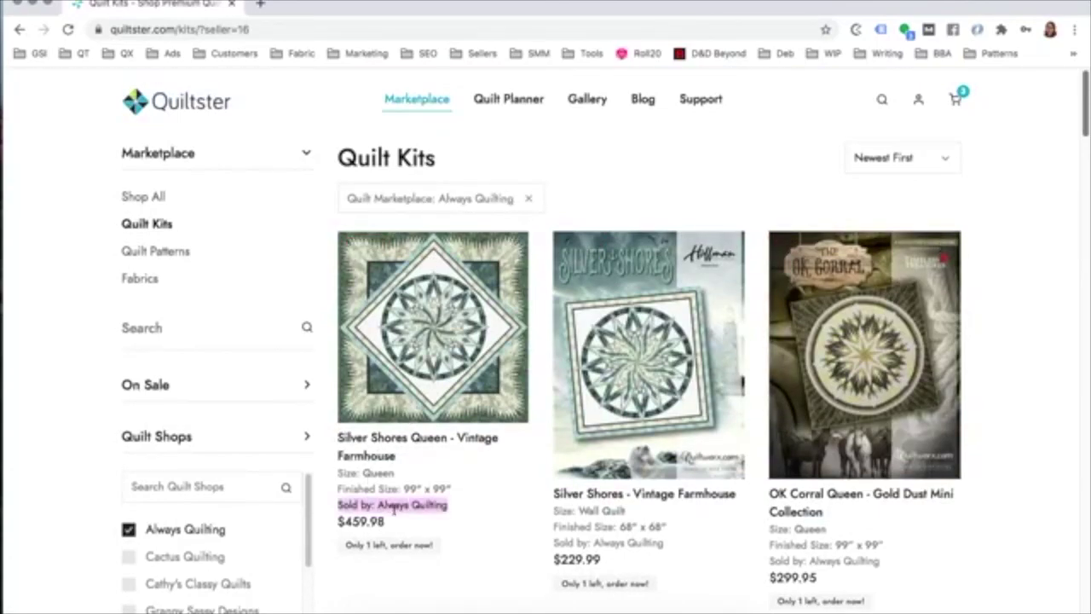
scroll(791, 353, "down", 3)
scroll(791, 354, "down", 3)
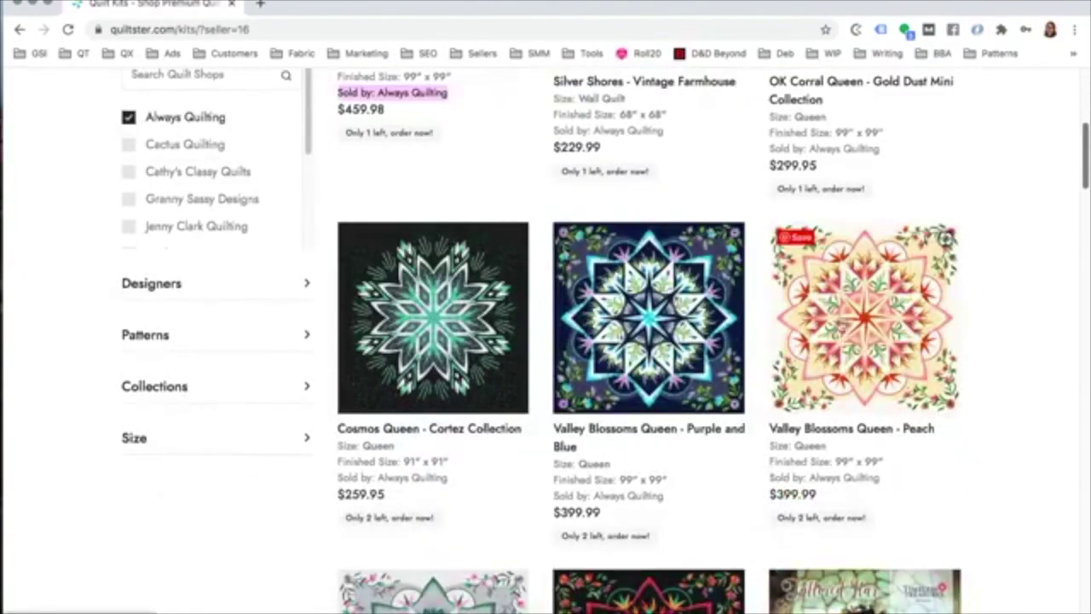
left_click(853, 309)
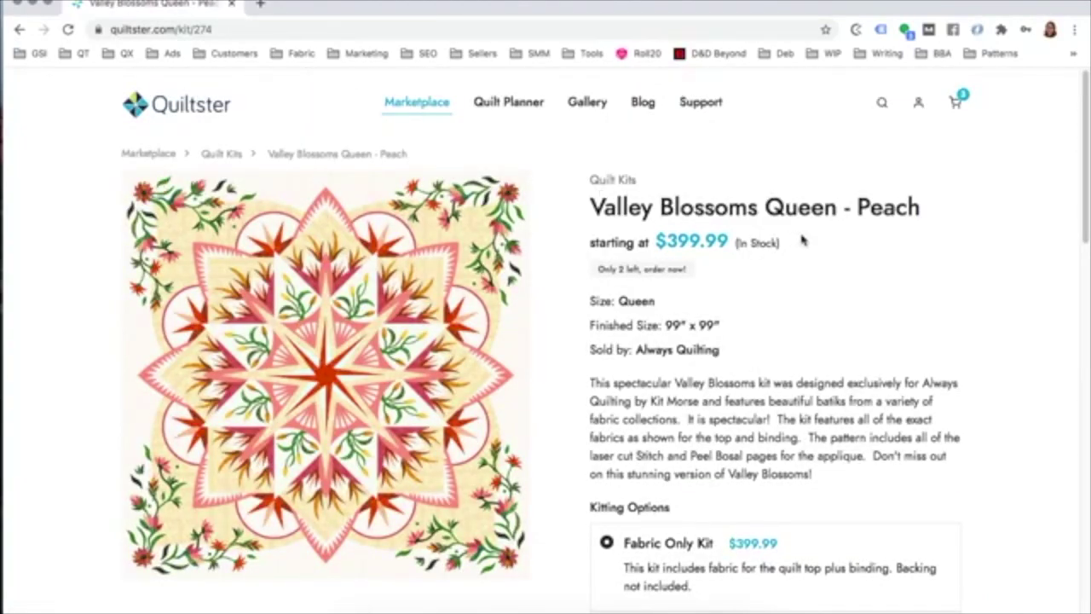
Step: Select Kit with Replacement Papers under Kitting Options for the Valley Blossoms kit
scroll(805, 242, "down", 1)
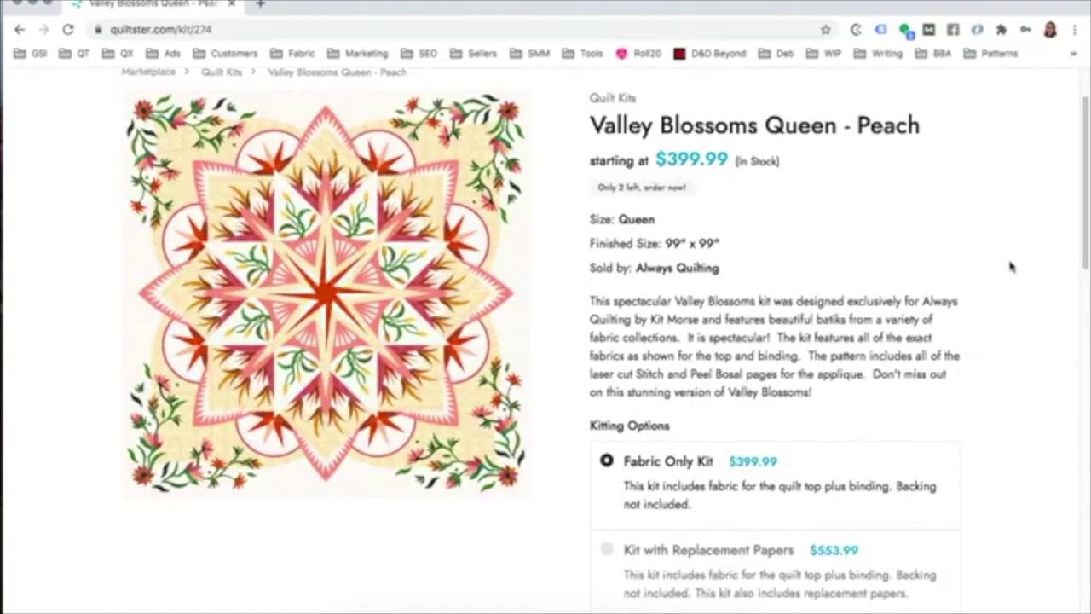
scroll(980, 268, "down", 3)
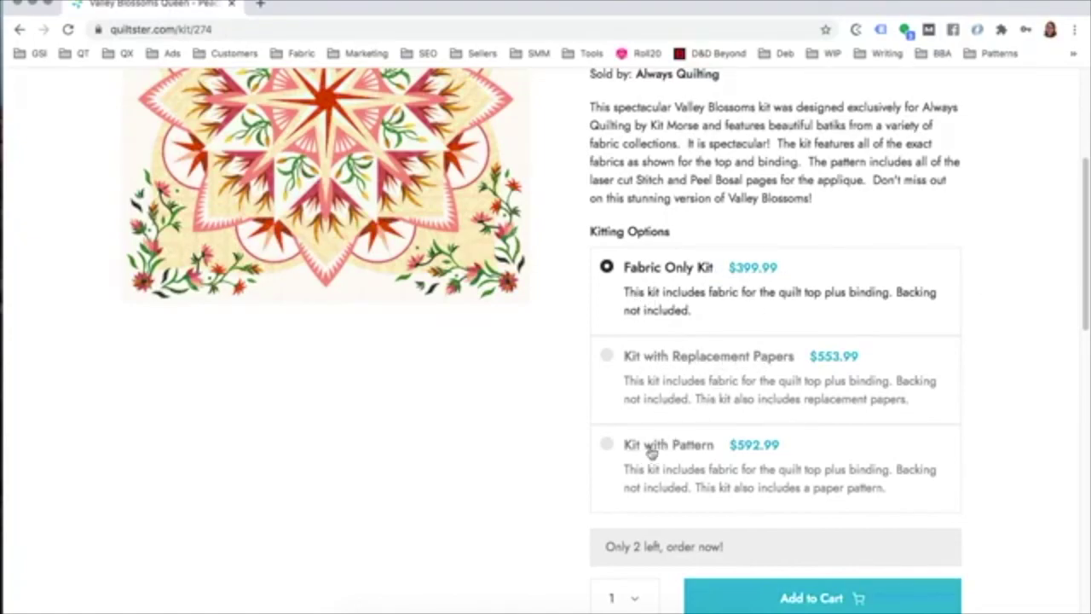
left_click(607, 358)
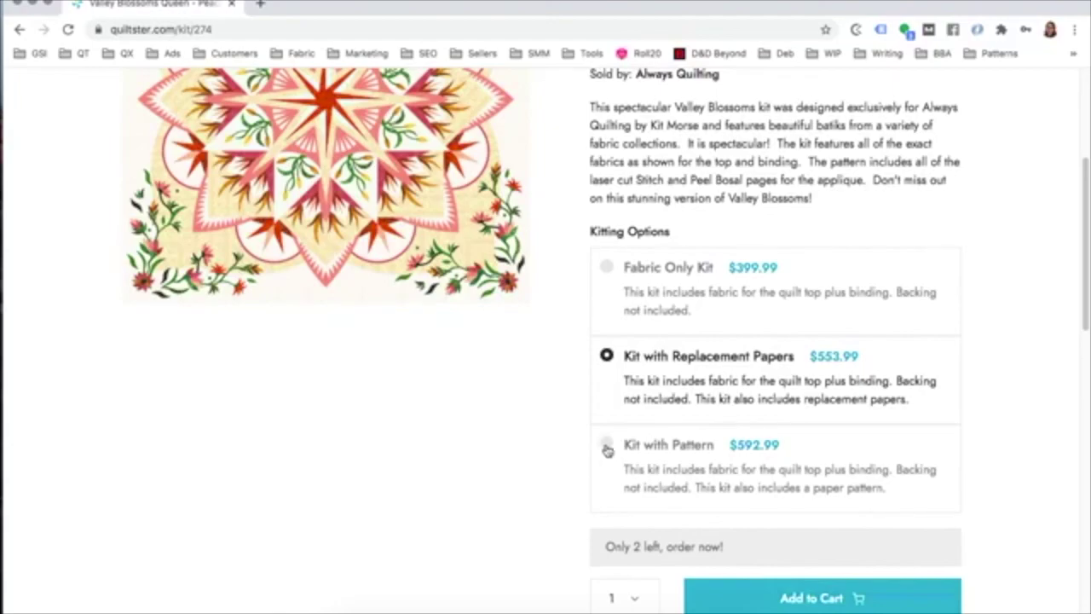
left_click(607, 451)
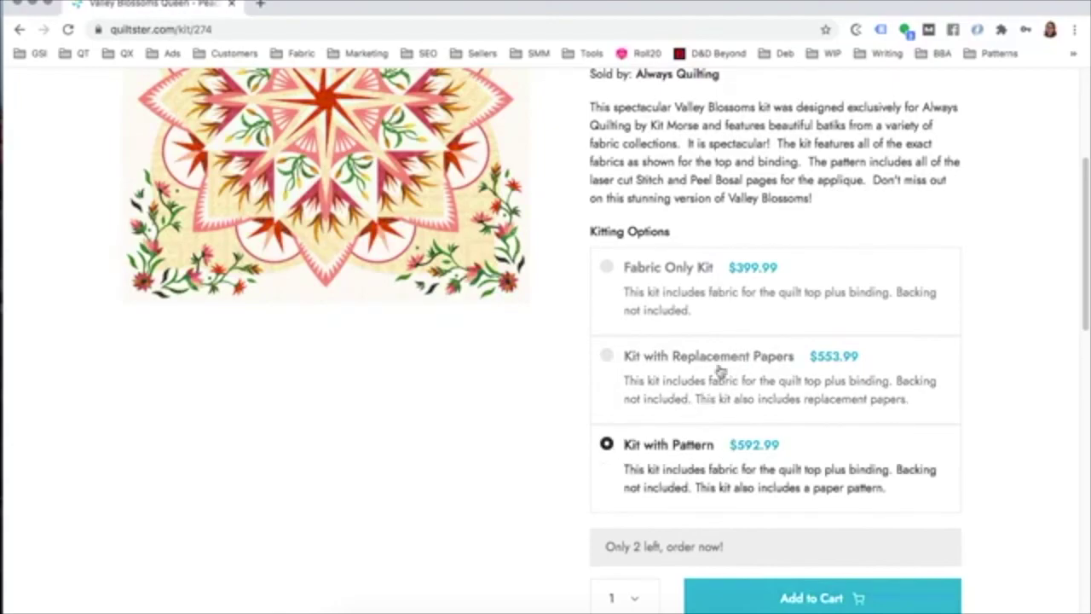
left_click(607, 358)
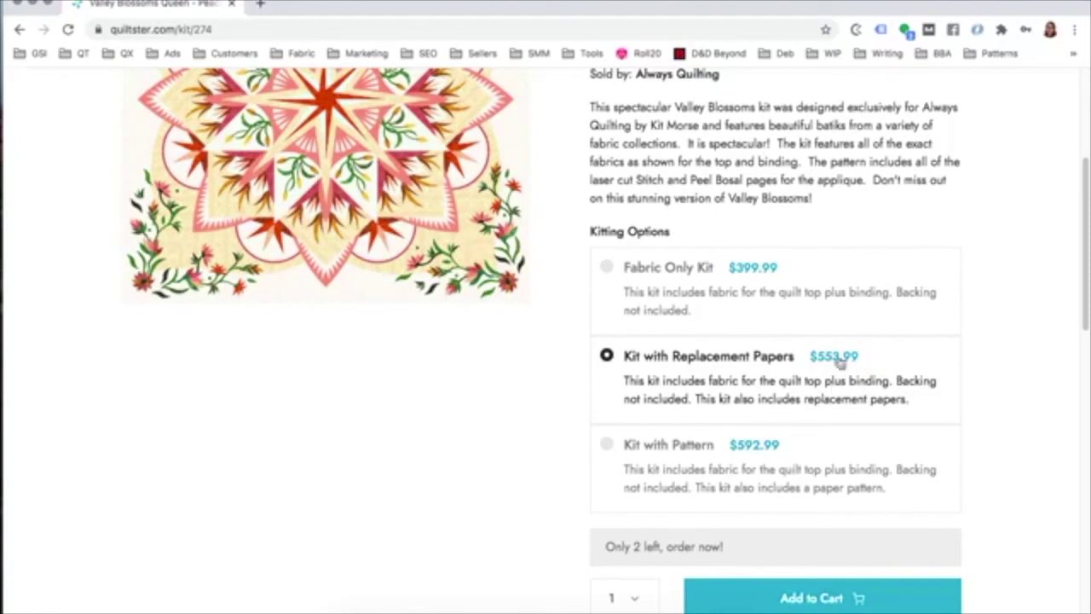
Step: Scroll through the kit page, then return to the Quiltster home page
scroll(463, 438, "down", 2)
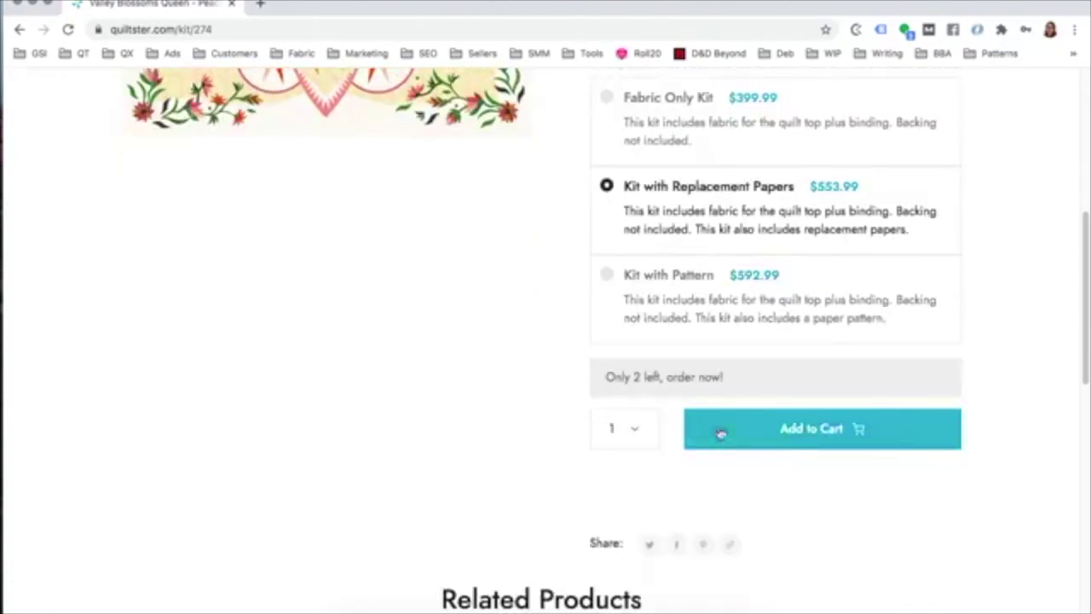
scroll(522, 407, "down", 2)
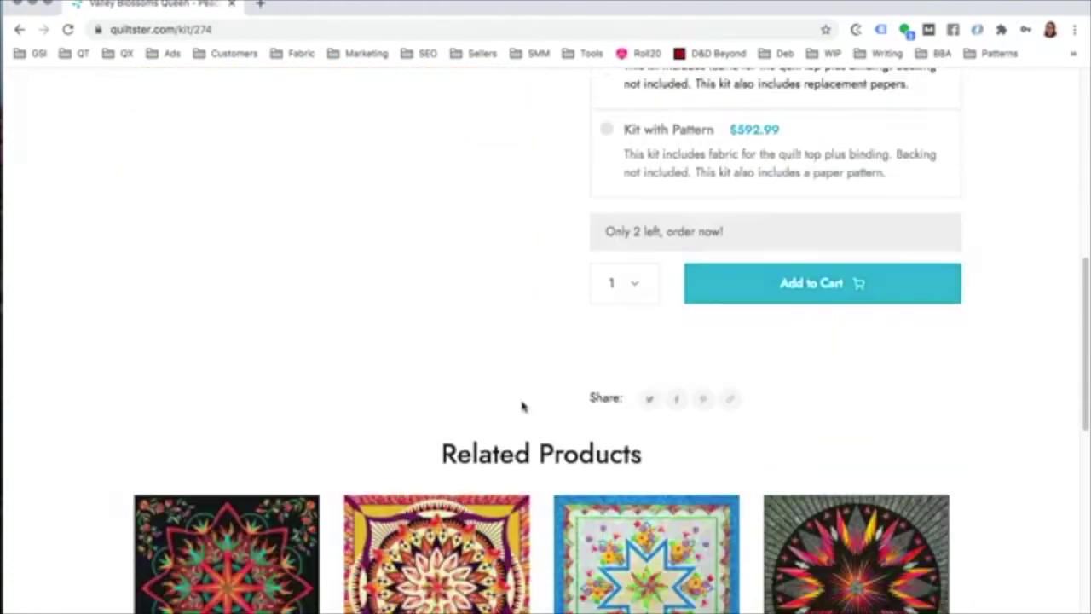
scroll(493, 382, "down", 2)
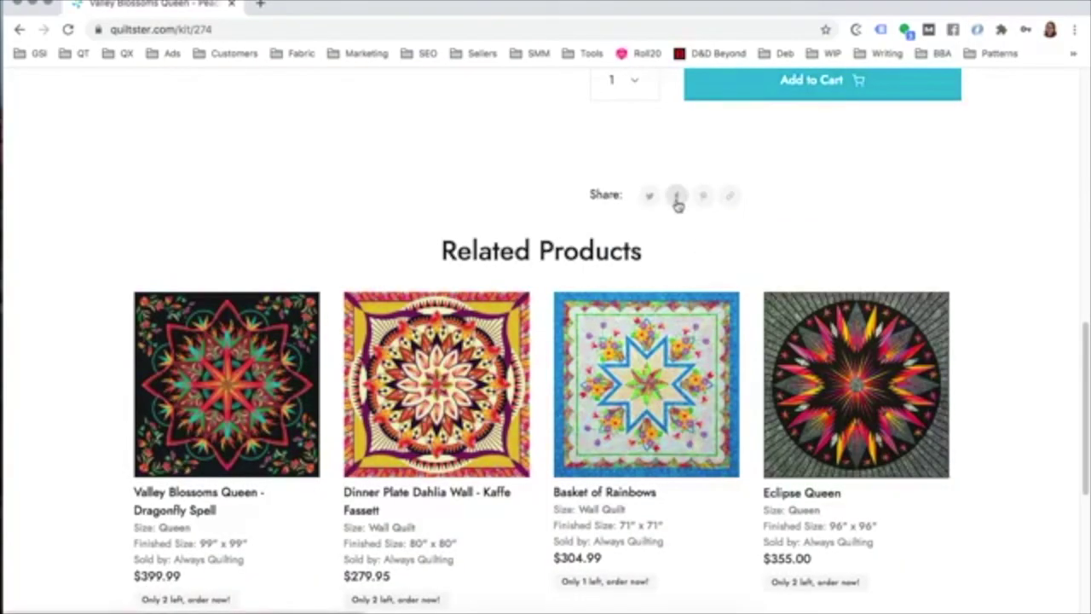
scroll(93, 268, "down", 3)
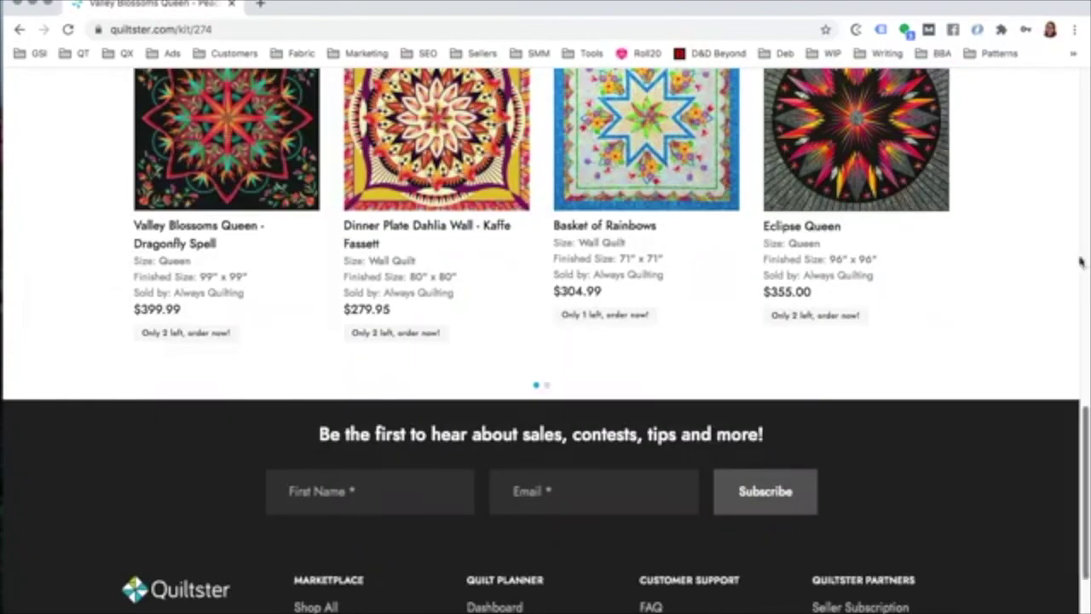
scroll(825, 317, "up", 10)
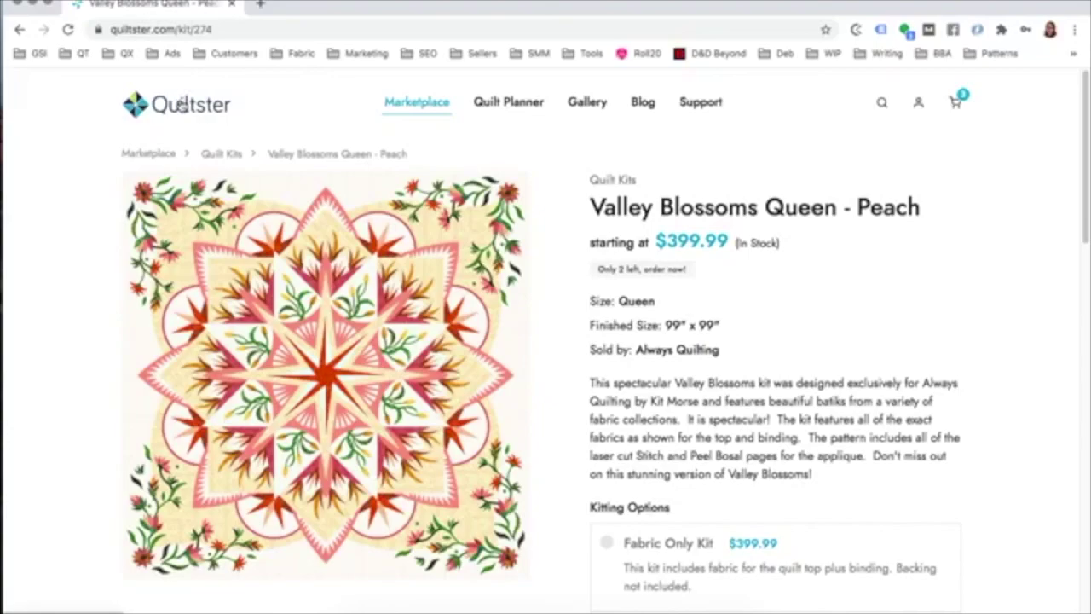
left_click(181, 103)
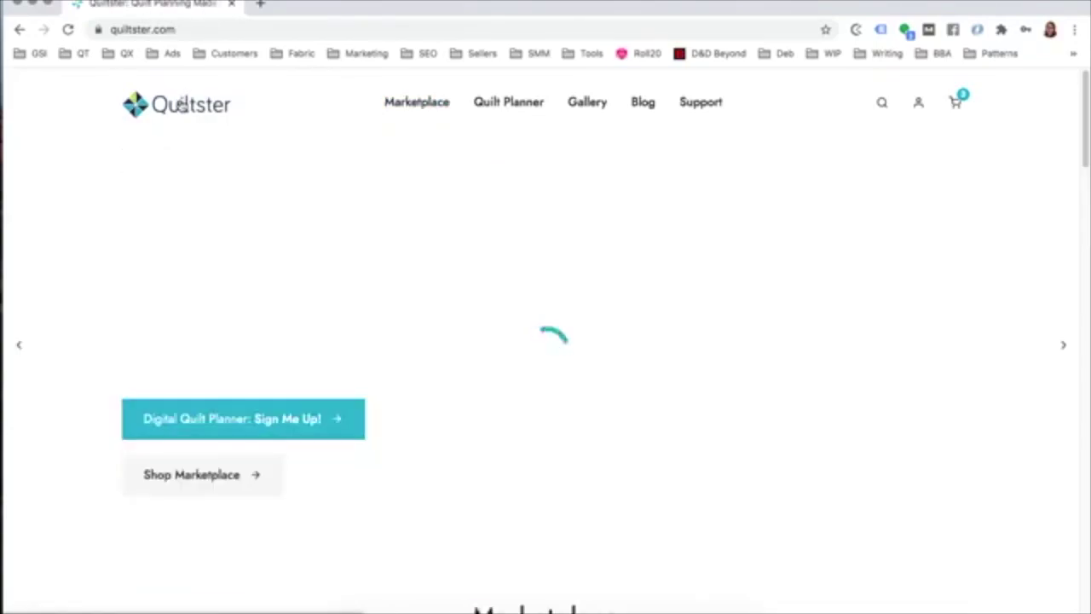